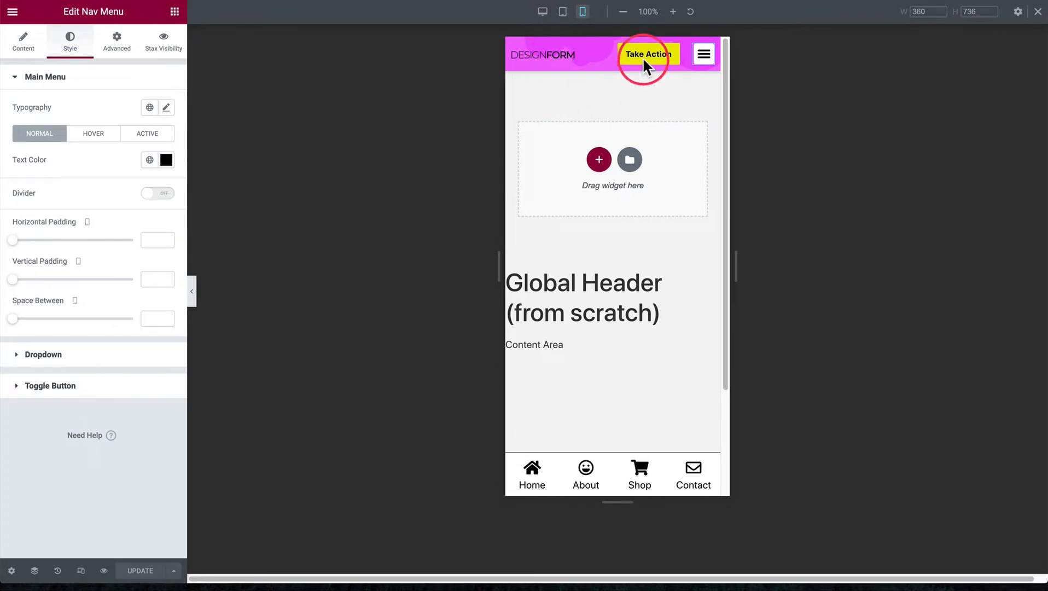
Preview the header's mobile dropdown menu and check its desktop layout with the navigation links
left_click(705, 65)
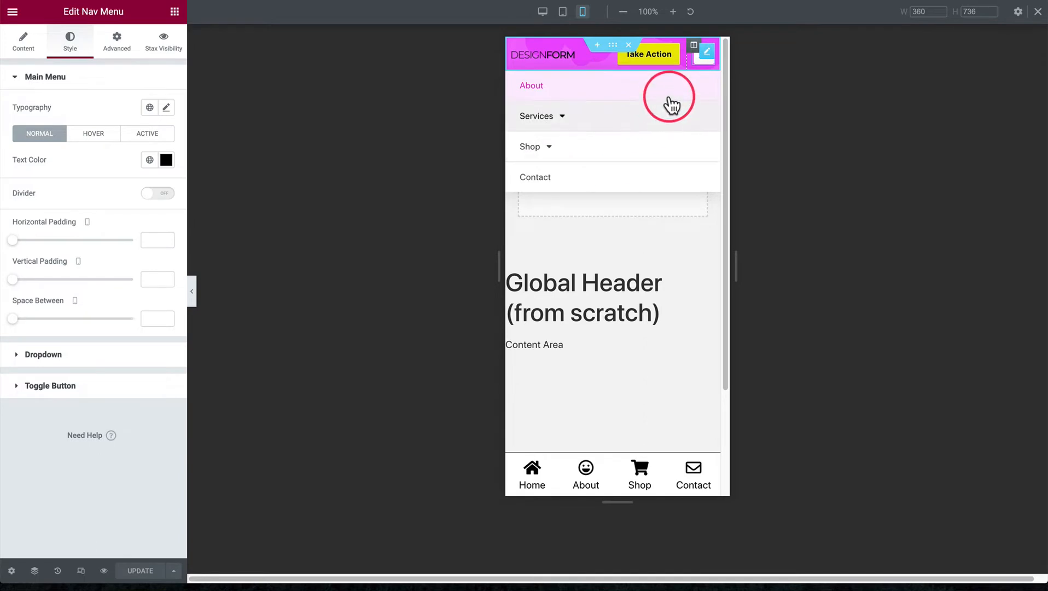
left_click(698, 64)
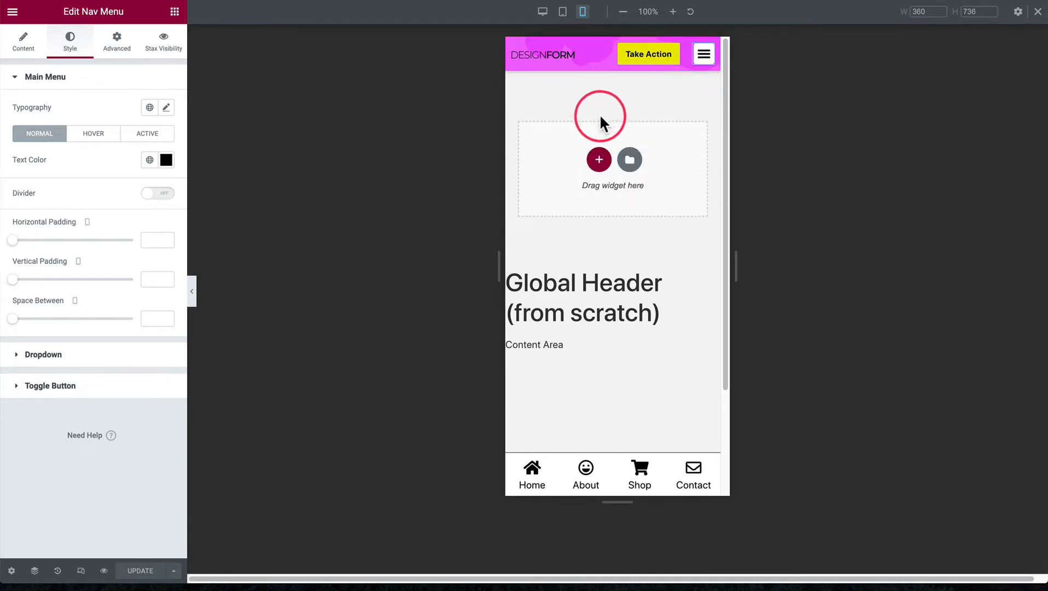
left_click(542, 12)
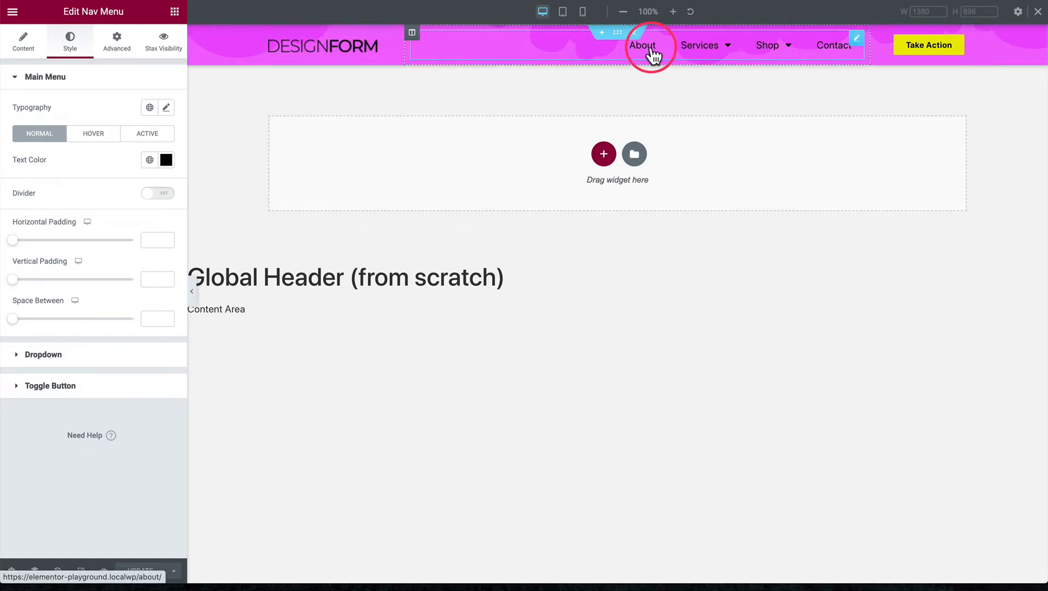
mouse_move(711, 50)
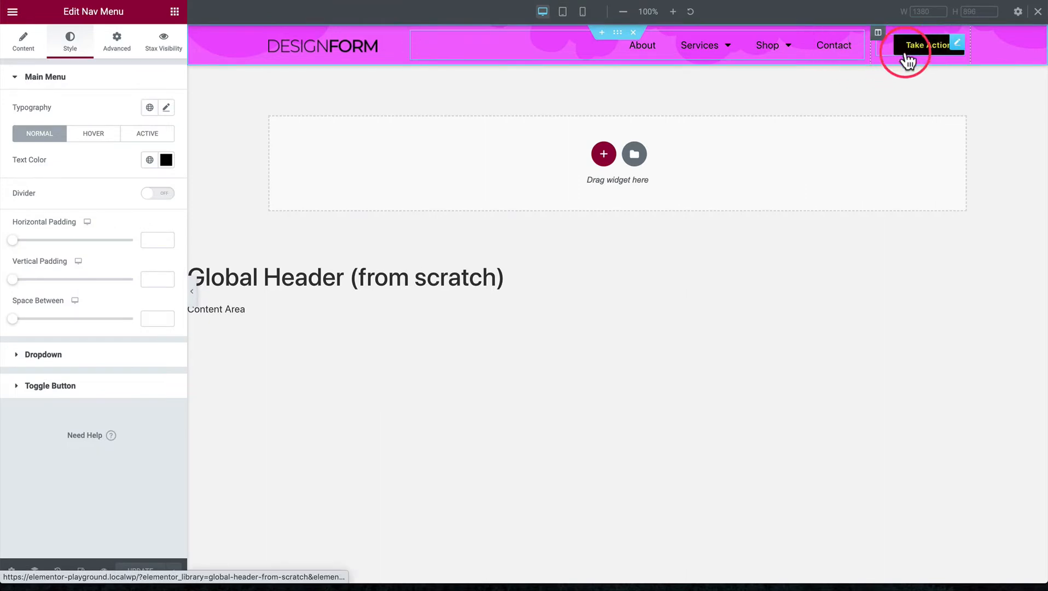
Preview the header on mobile, testing the menu toggle and how the header and bottom navigation behave on the scrolling page
left_click(582, 13)
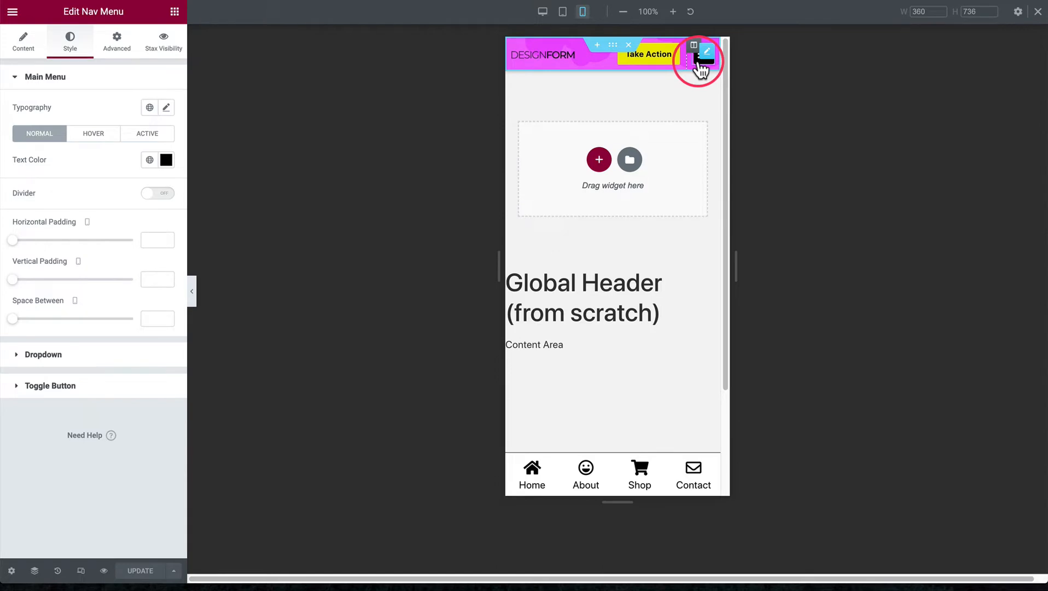
left_click(702, 67)
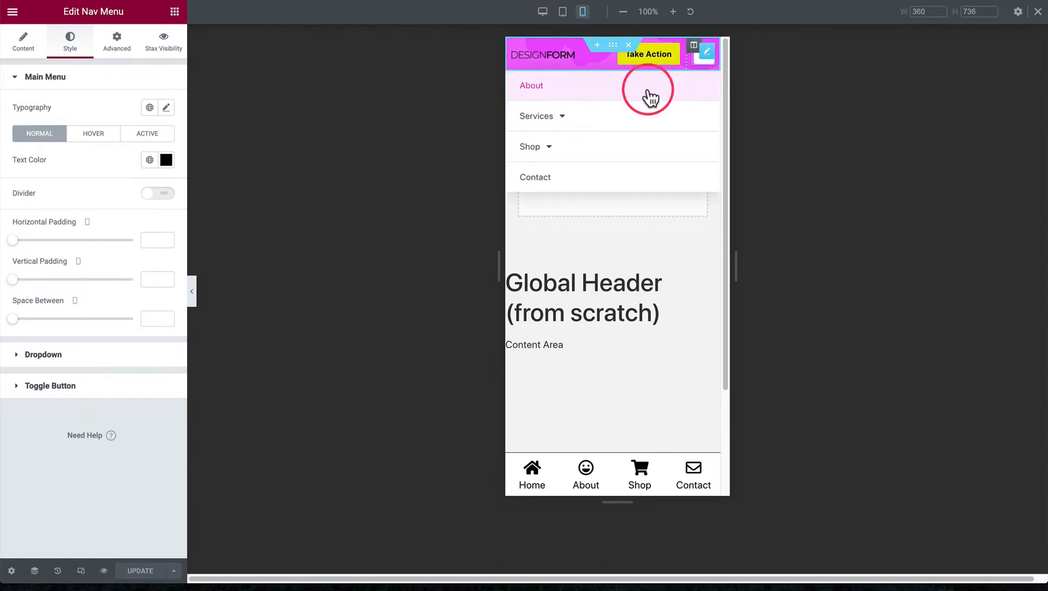
left_click(700, 64)
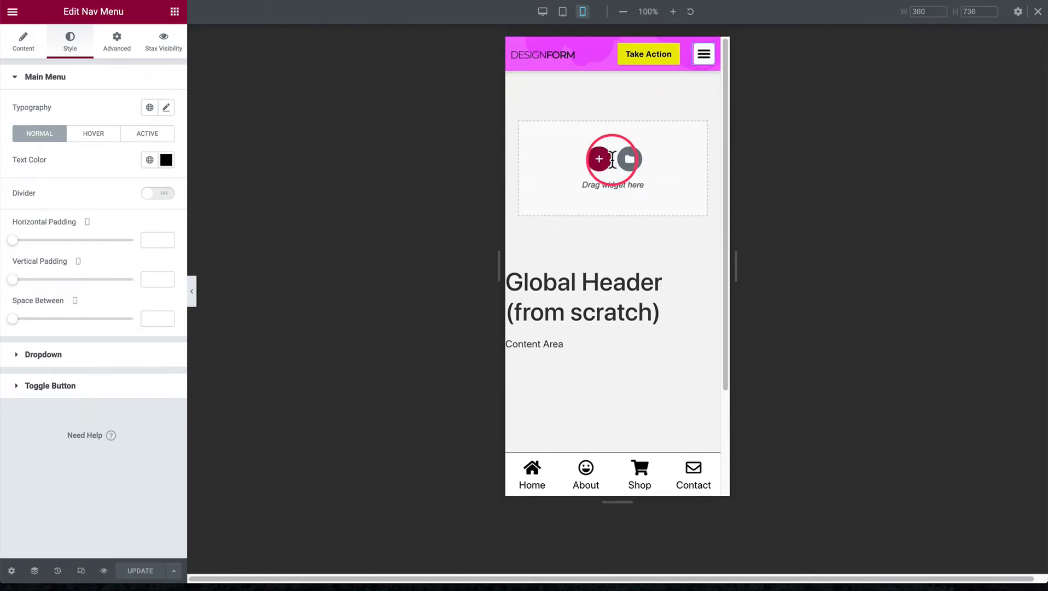
scroll(612, 162, "down", 3)
scroll(612, 162, "up", 3)
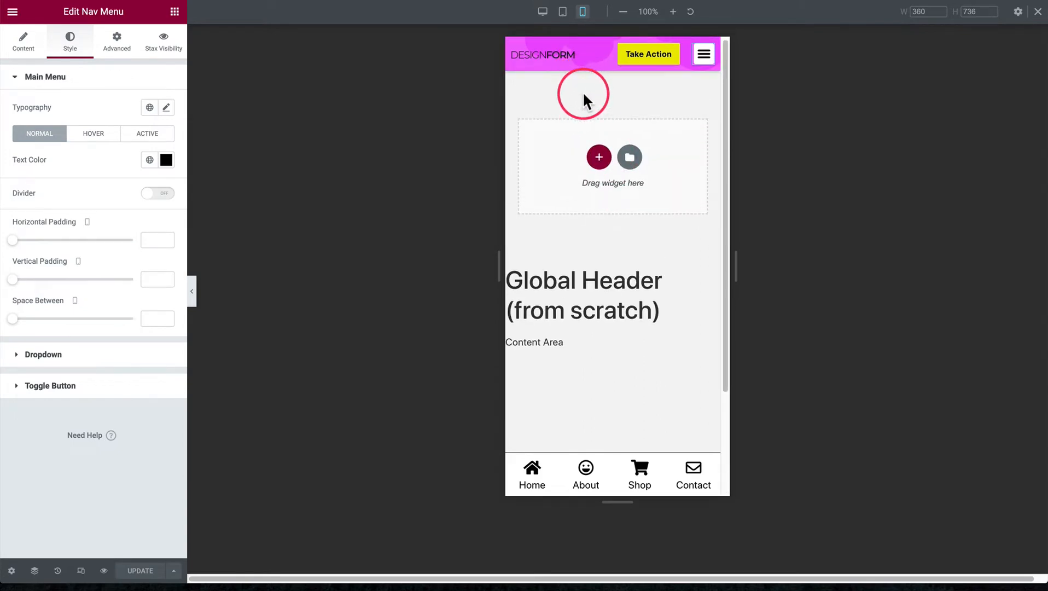
scroll(590, 110, "down", 2)
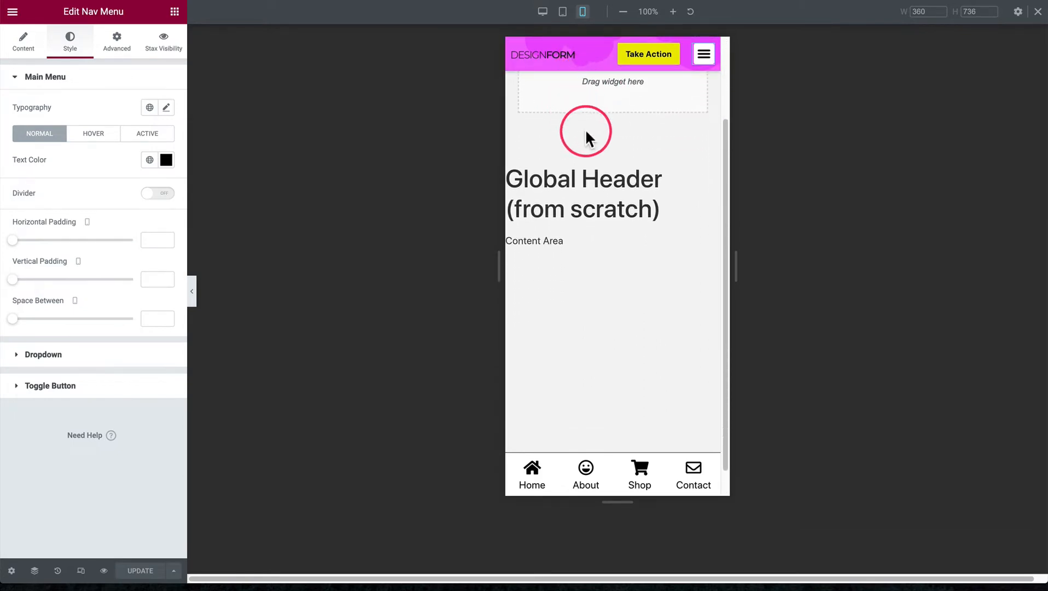
scroll(584, 132, "up", 2)
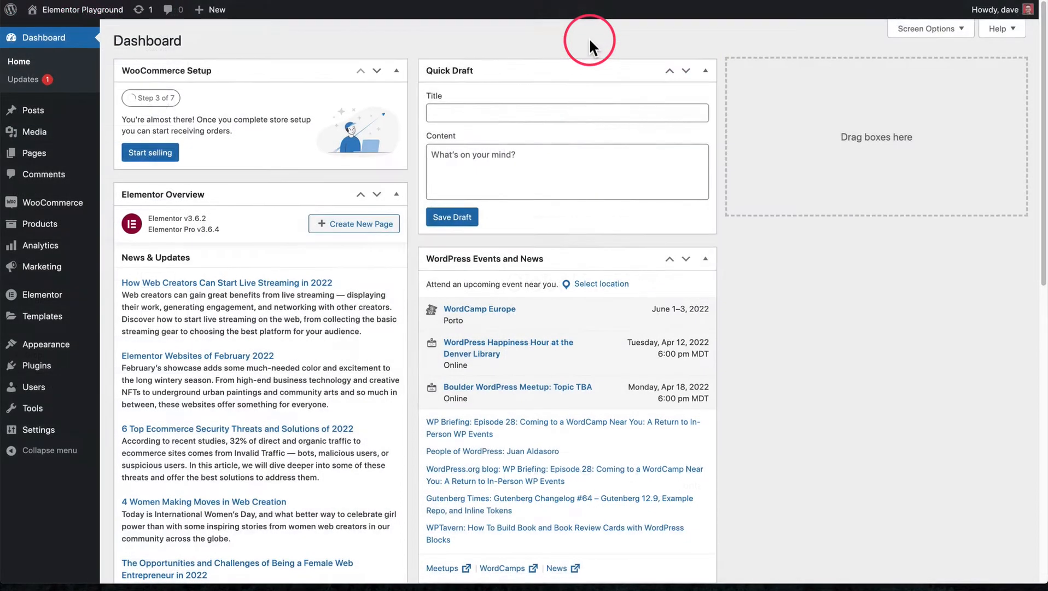
Create a new Header template in the WordPress Theme Builder
mouse_move(60, 317)
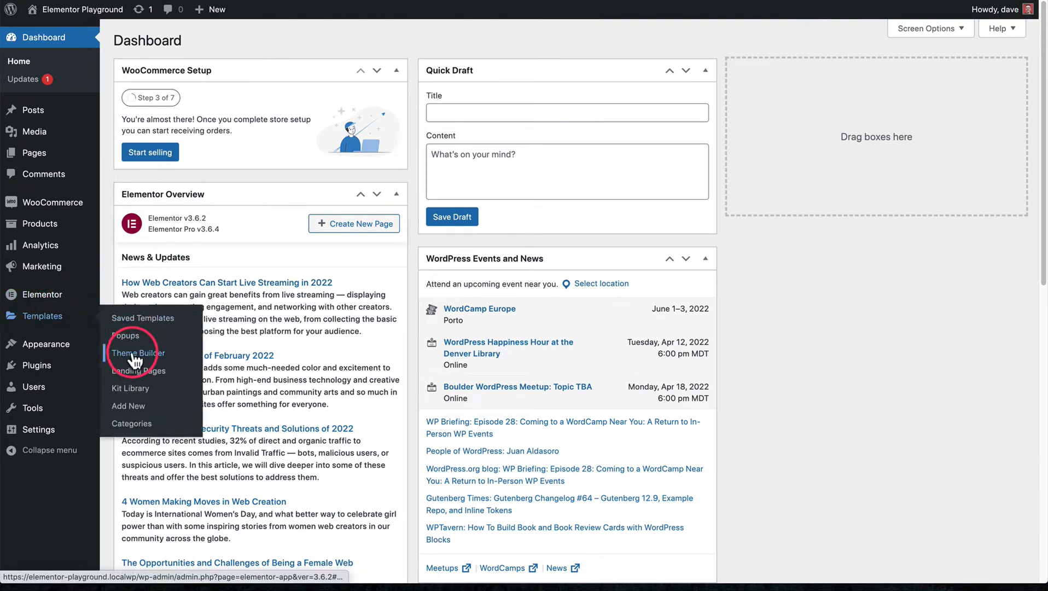
left_click(134, 355)
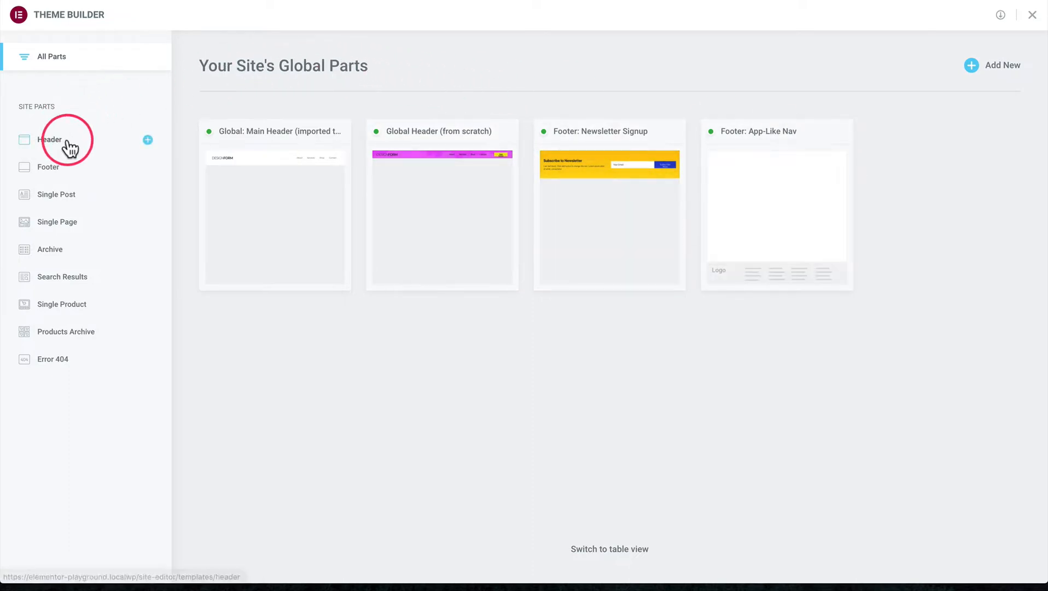
left_click(148, 141)
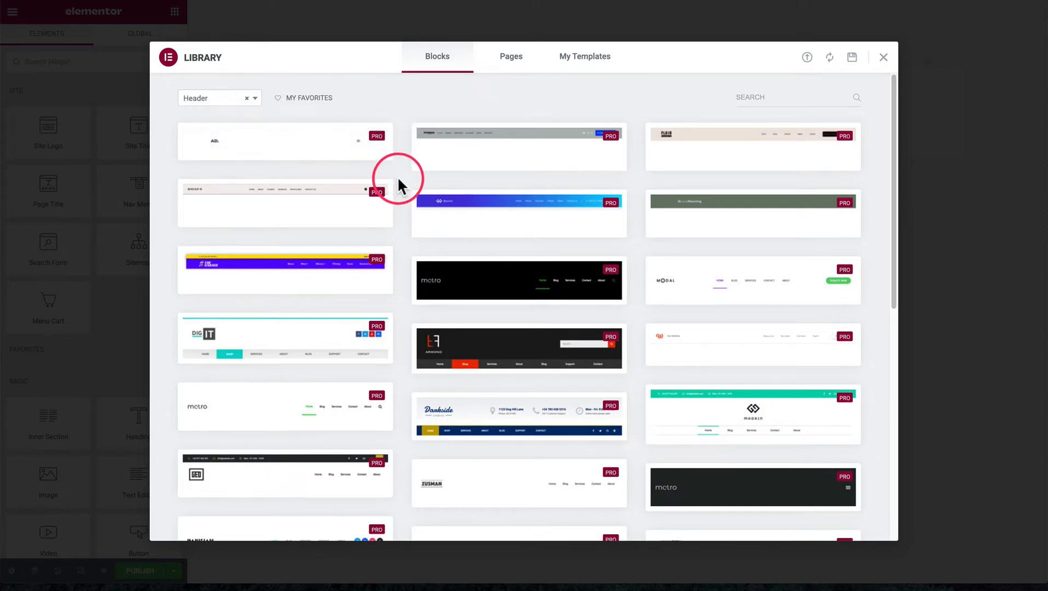
Browse the premade header blocks in the template library, then return to the empty header canvas
scroll(397, 176, "down", 3)
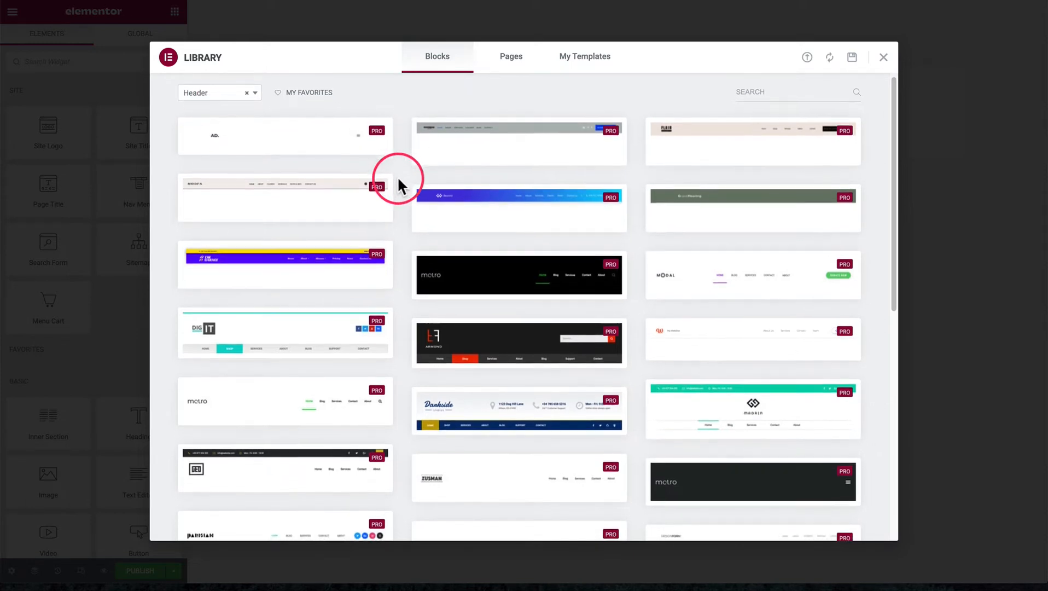
scroll(397, 176, "down", 10)
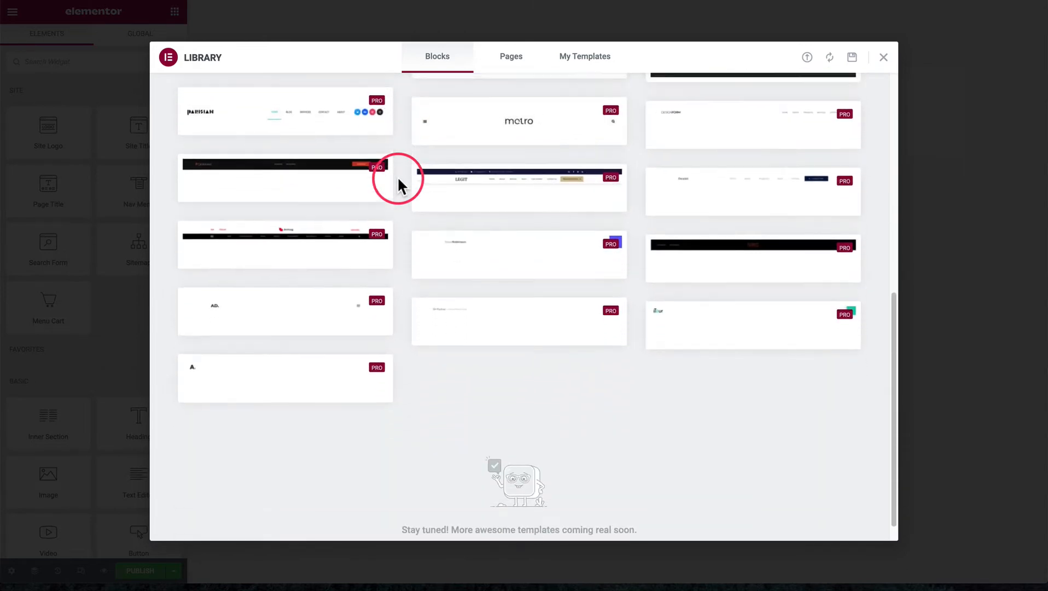
scroll(397, 177, "up", 10)
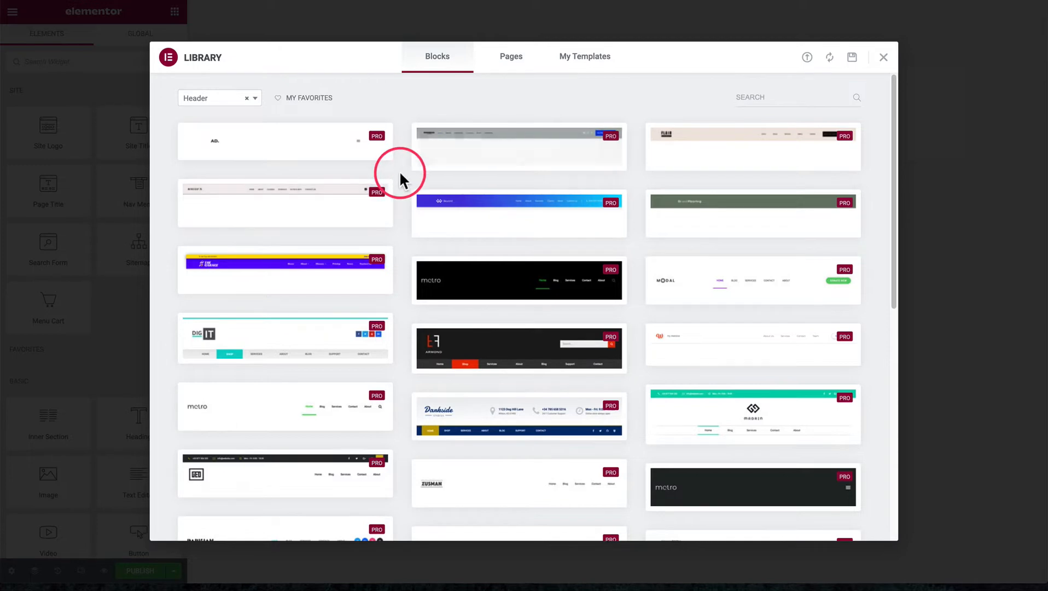
scroll(401, 178, "down", 1)
scroll(399, 170, "down", 2)
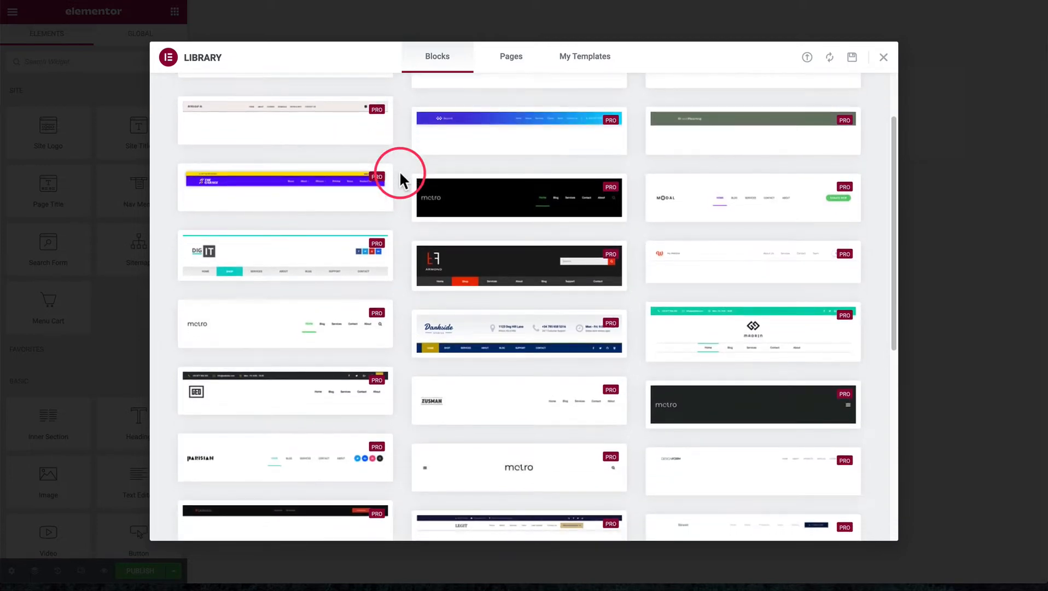
scroll(399, 170, "down", 1)
scroll(400, 170, "down", 1)
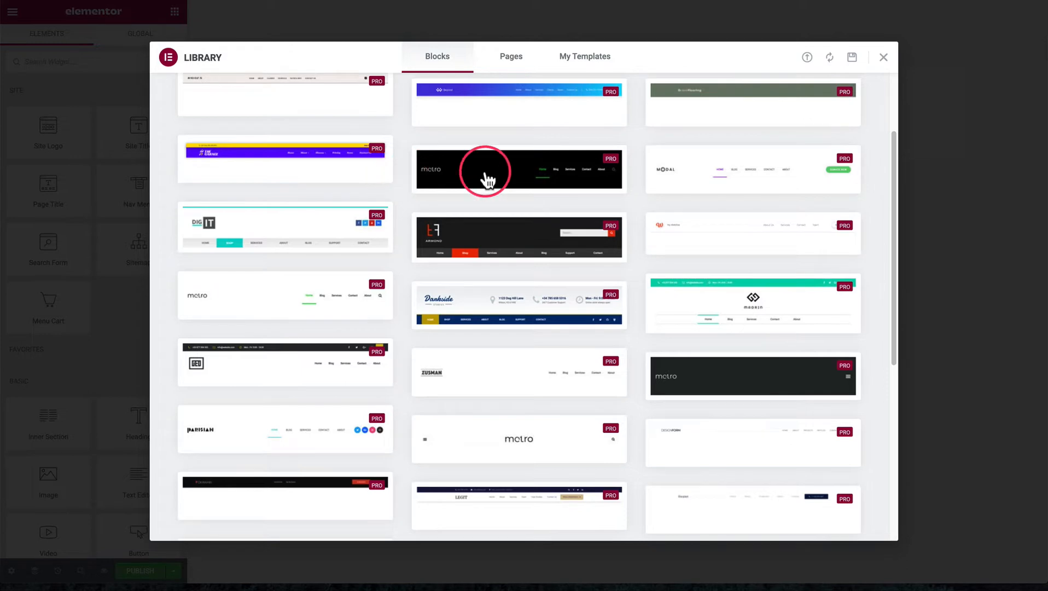
left_click(882, 61)
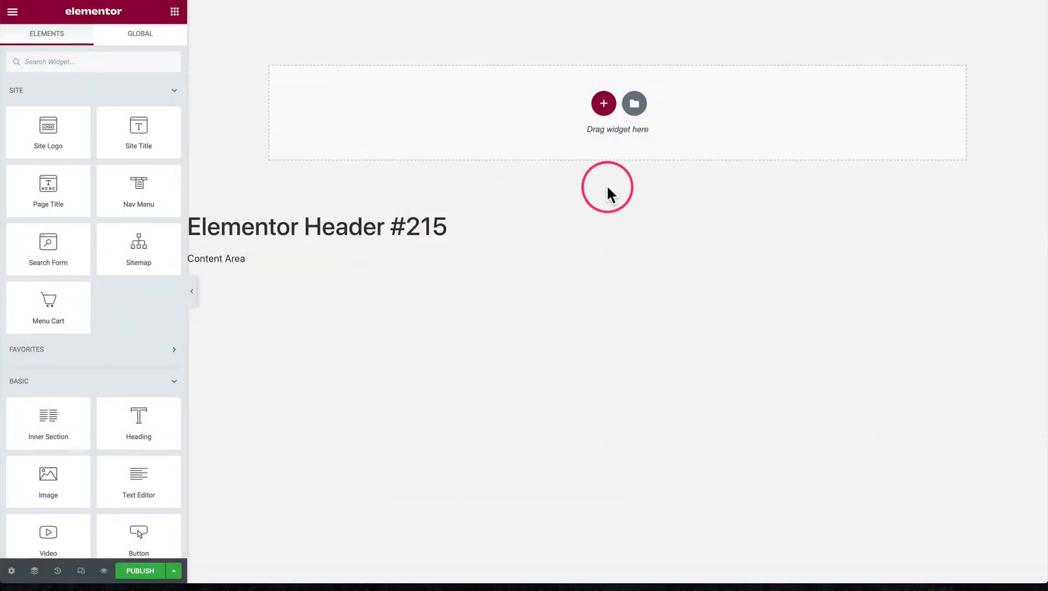
left_click(634, 105)
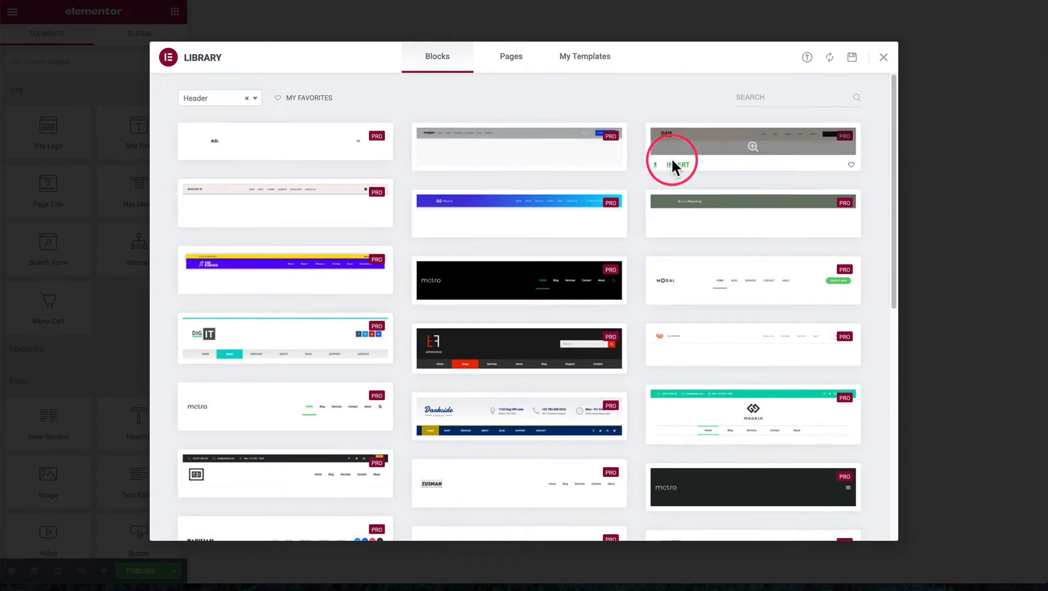
left_click(883, 57)
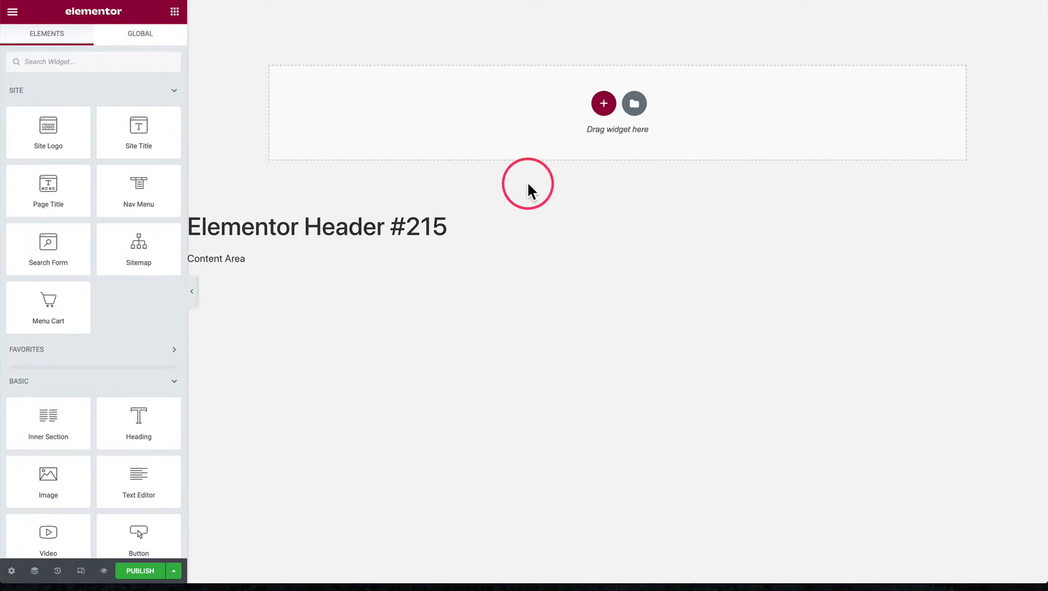
Add a section with three equal columns to the header and narrow its first column
left_click(604, 105)
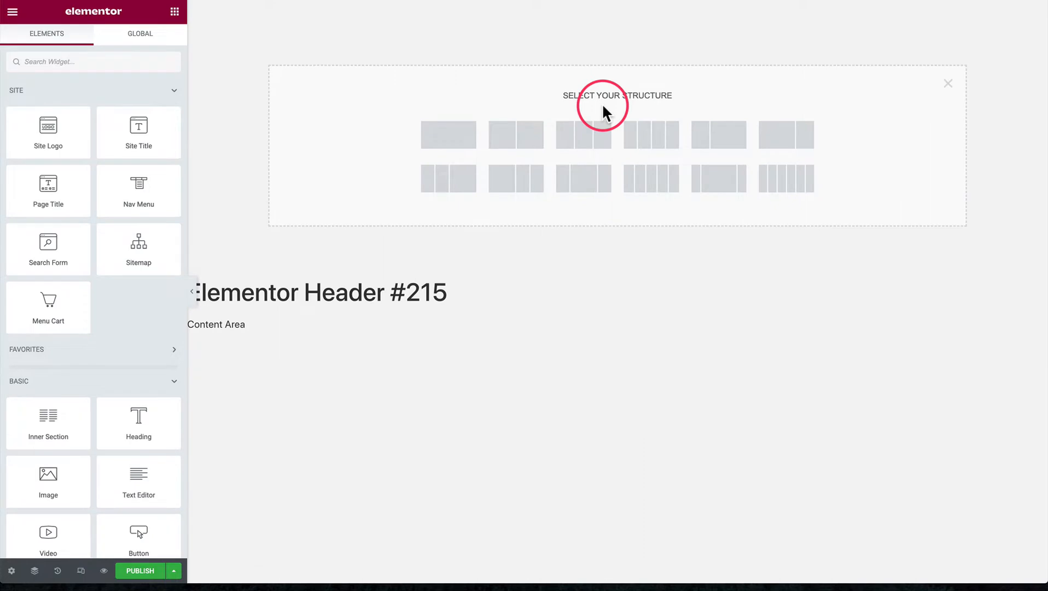
left_click(584, 142)
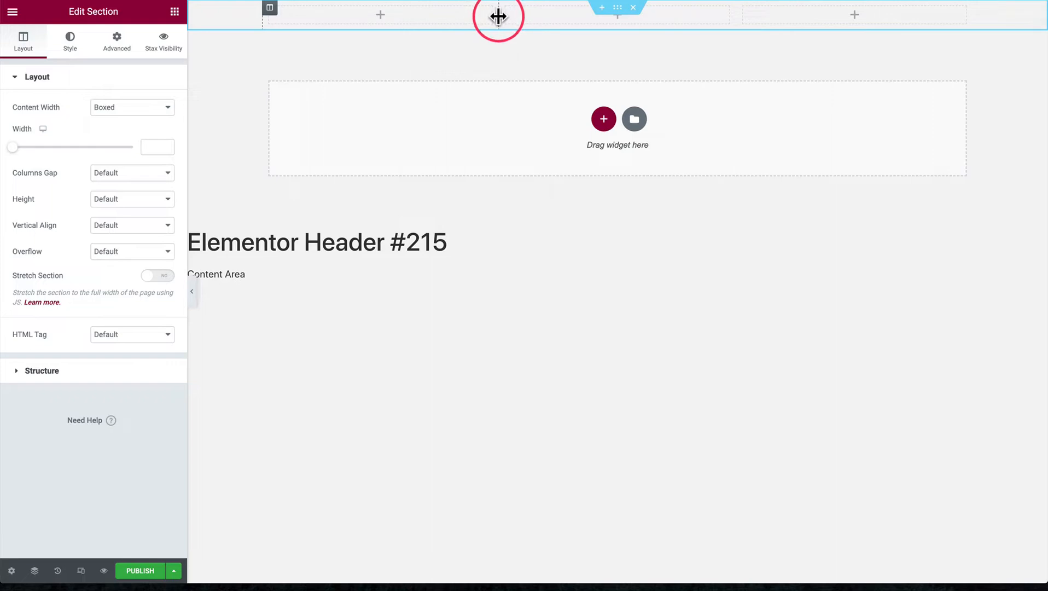
left_click_drag(499, 16, 470, 20)
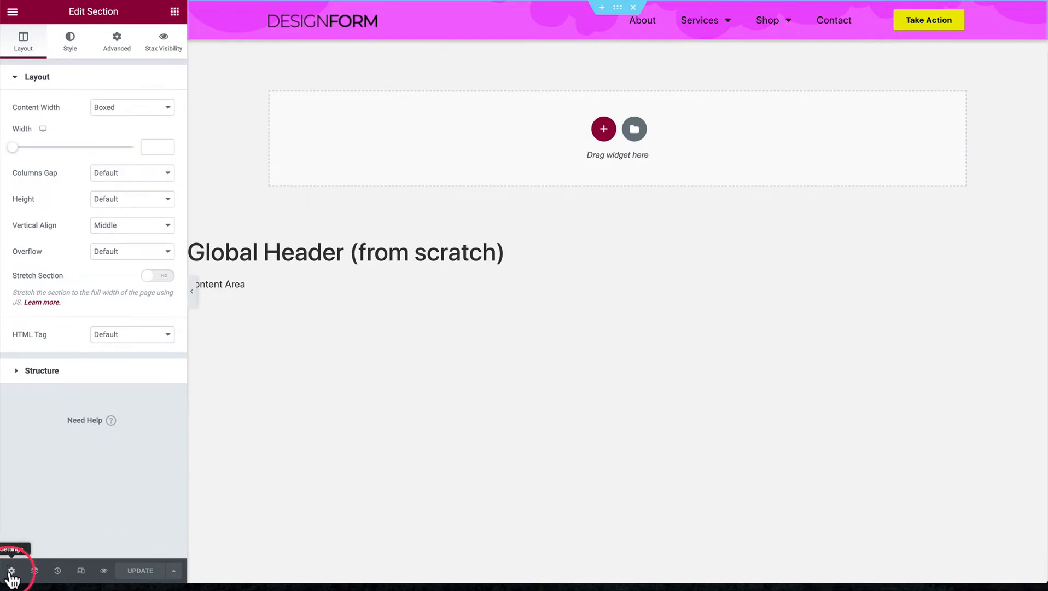
Review the HTML tag options in the Global Header (from scratch) template's settings, choosing header
left_click(11, 572)
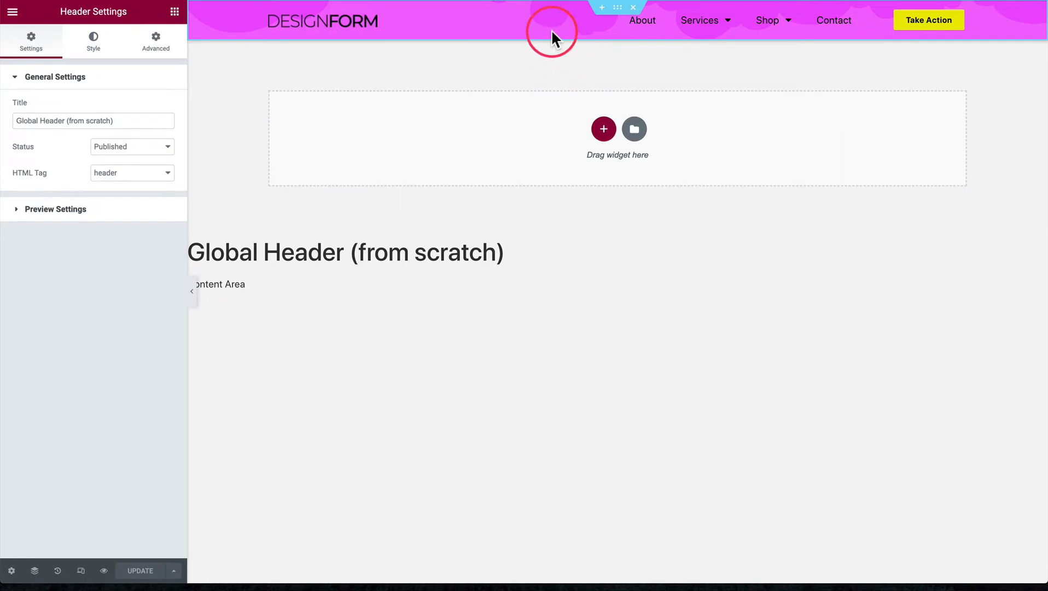
left_click(132, 174)
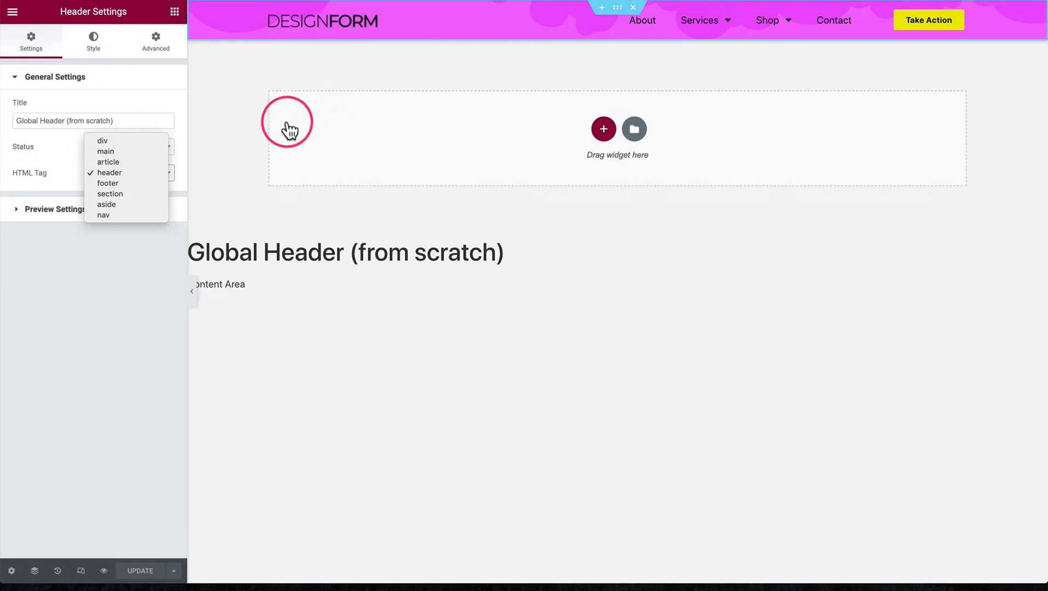
left_click(118, 173)
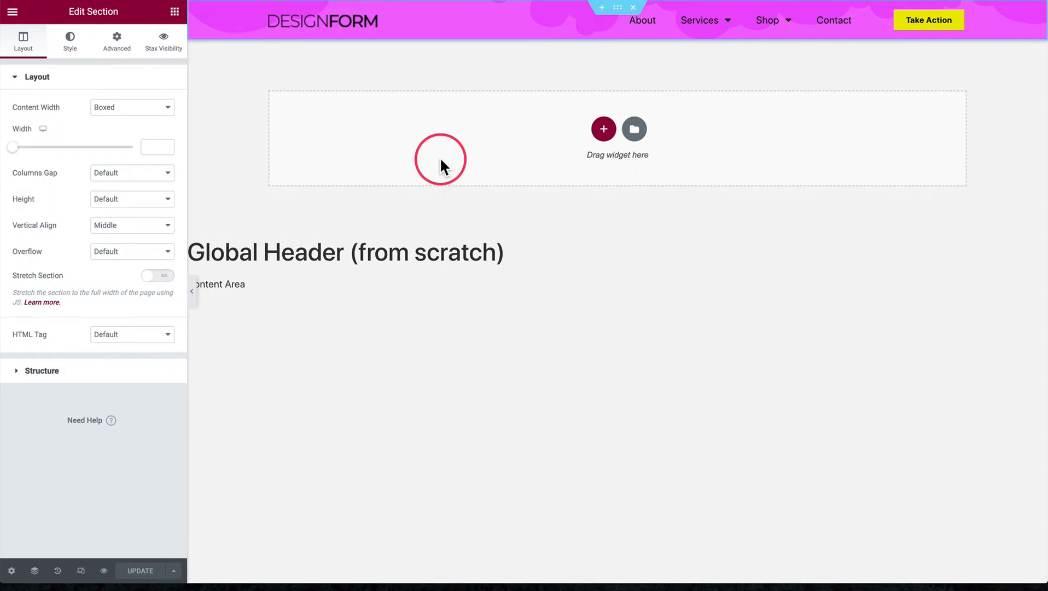
Search the widgets for "image" to find the widget used for the logo, then clear the search
left_click(174, 11)
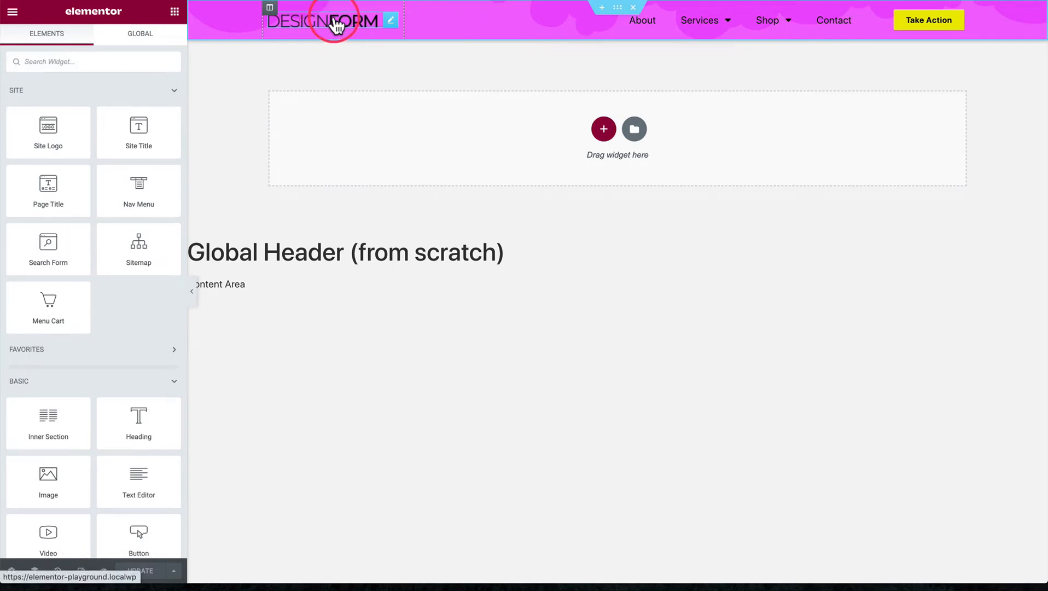
left_click(336, 24)
left_click(174, 10)
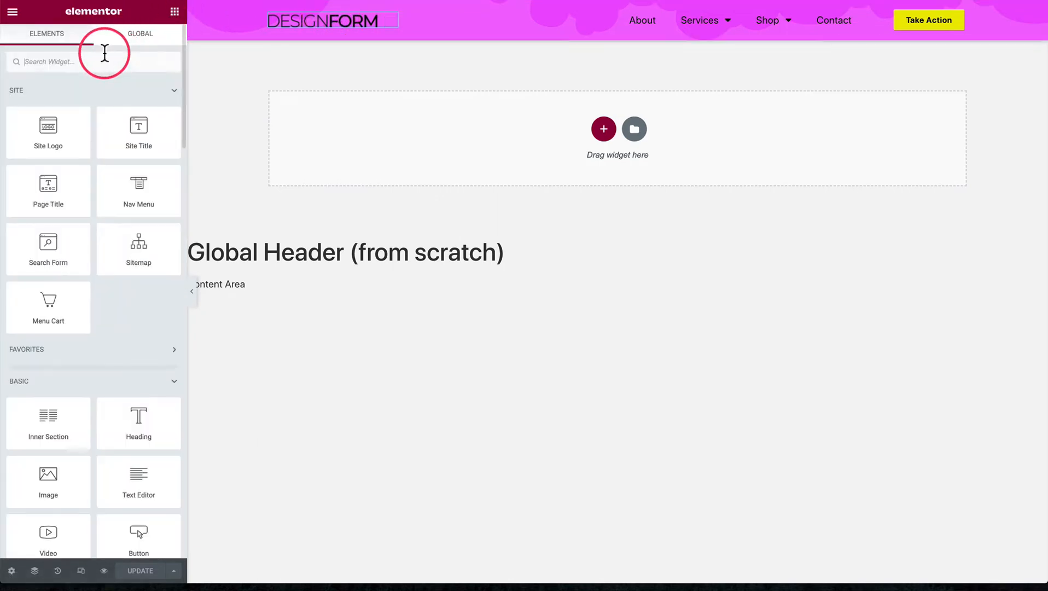
type("image")
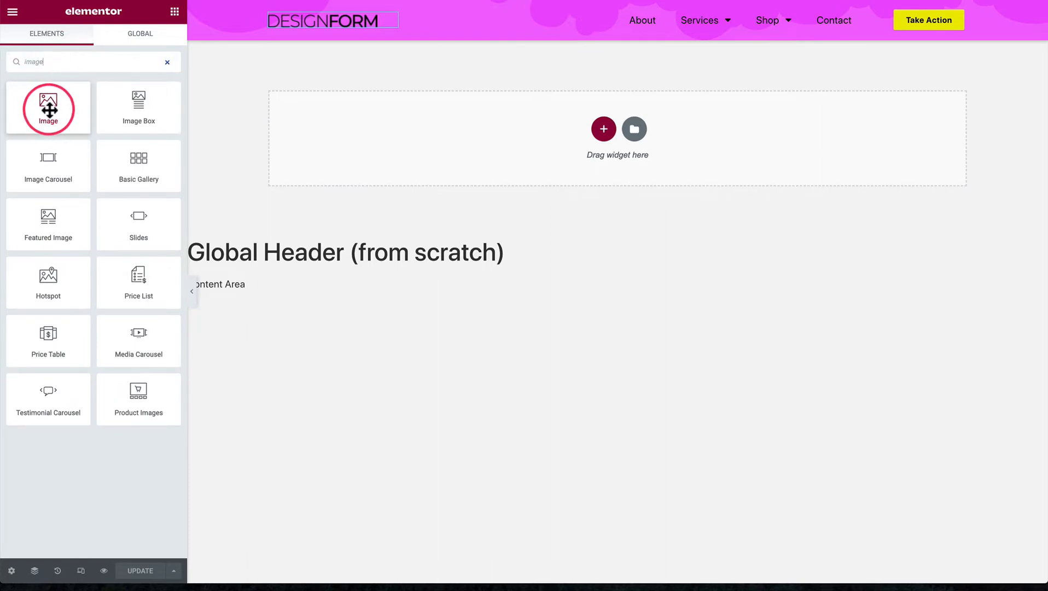
left_click(168, 62)
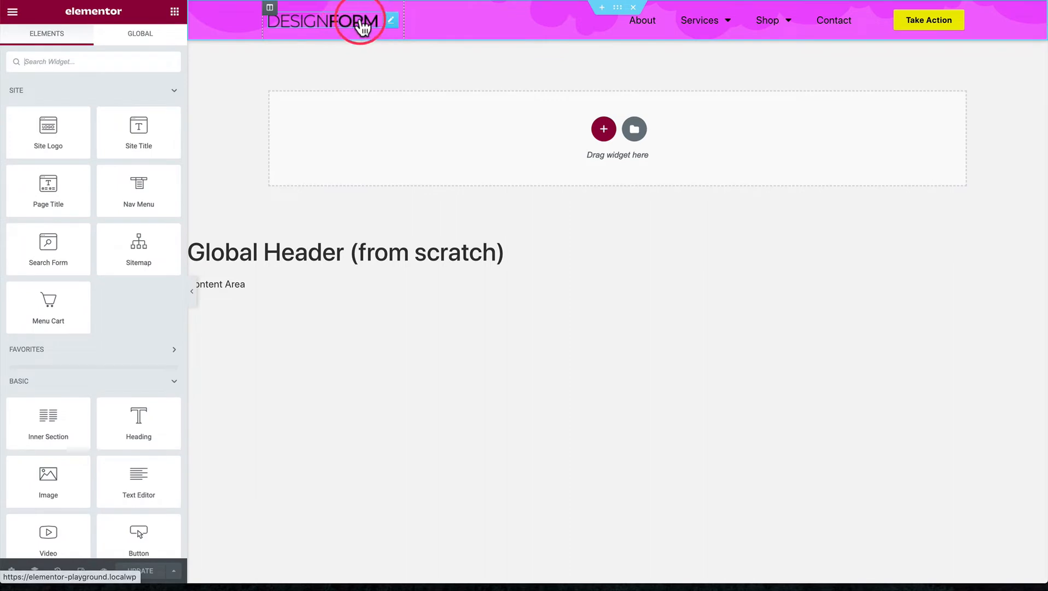
Open the header logo's image in the media library and examine its alt text
left_click(361, 23)
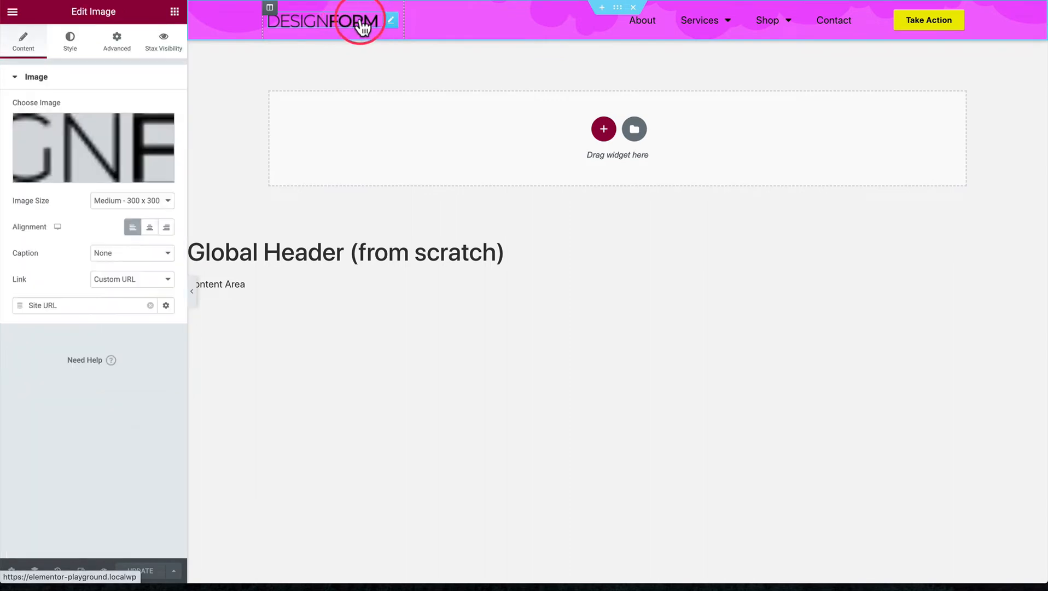
left_click(88, 141)
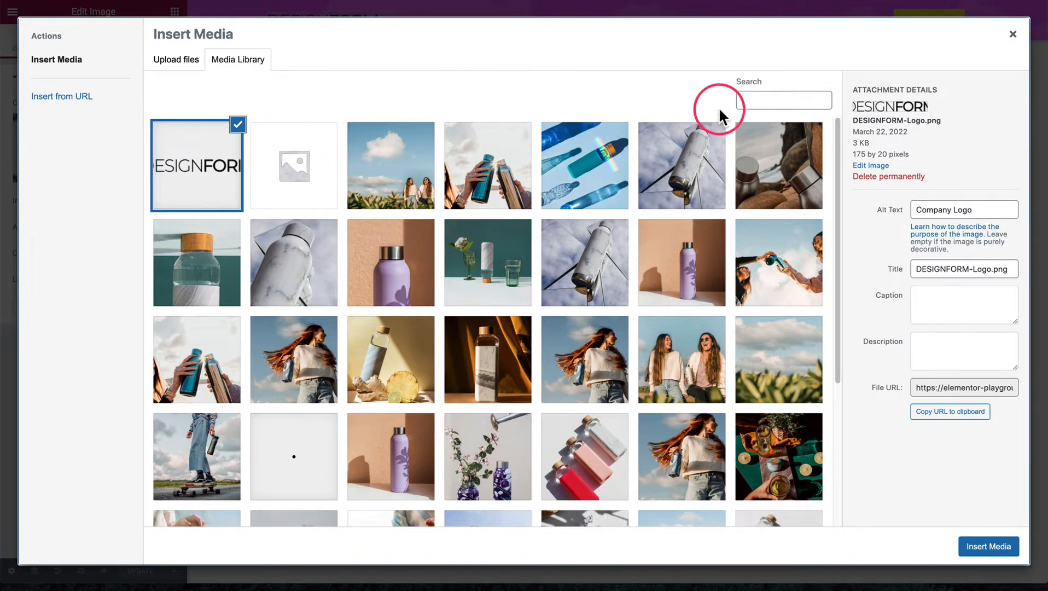
triple_click(924, 209)
double_click(961, 209)
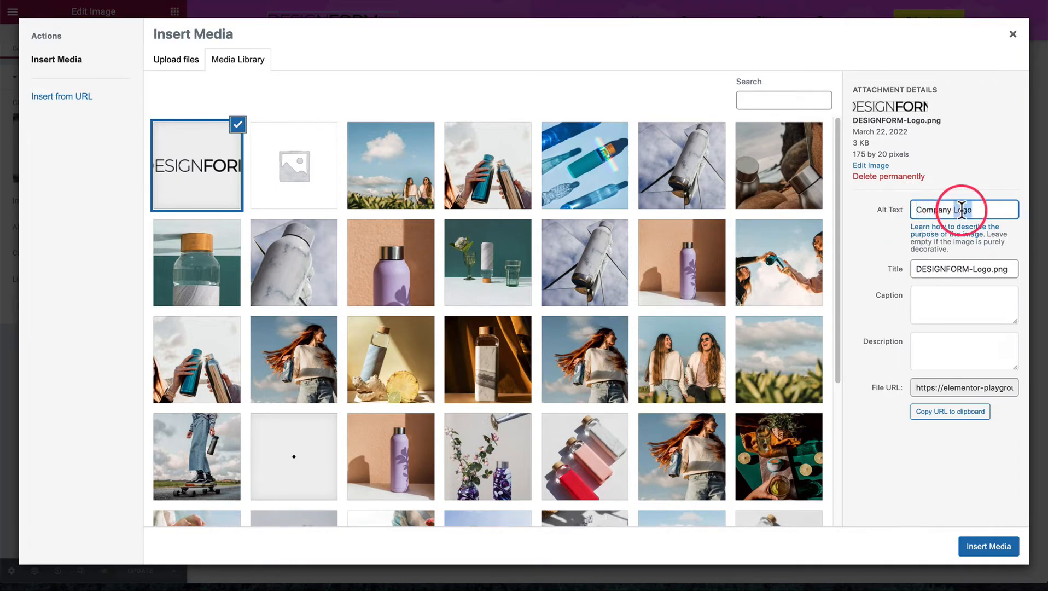
left_click(977, 209)
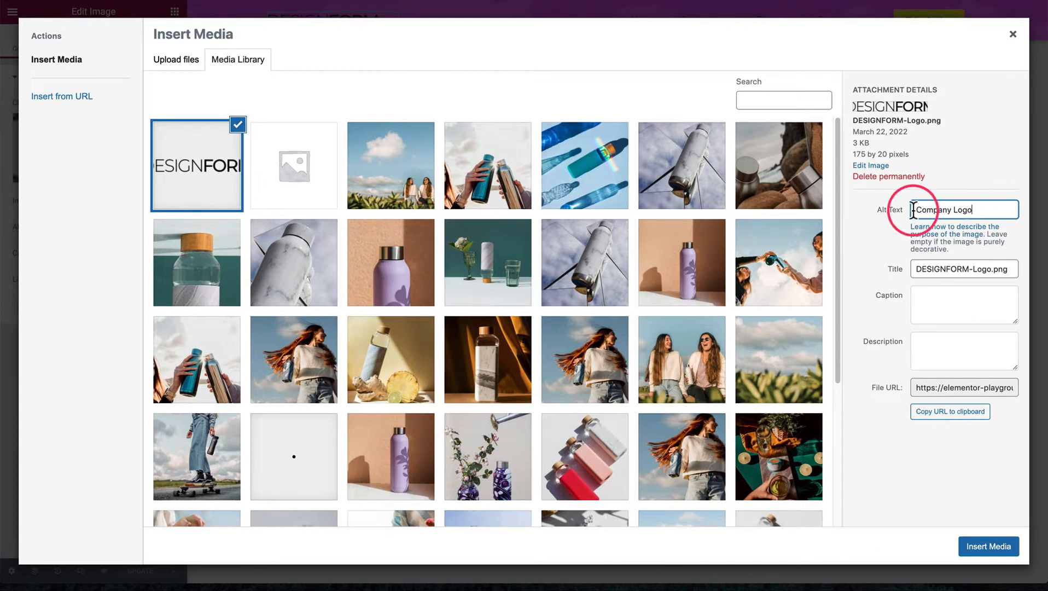
Close the media library and review the image size options available for the header logo
left_click(884, 210)
left_click(880, 225)
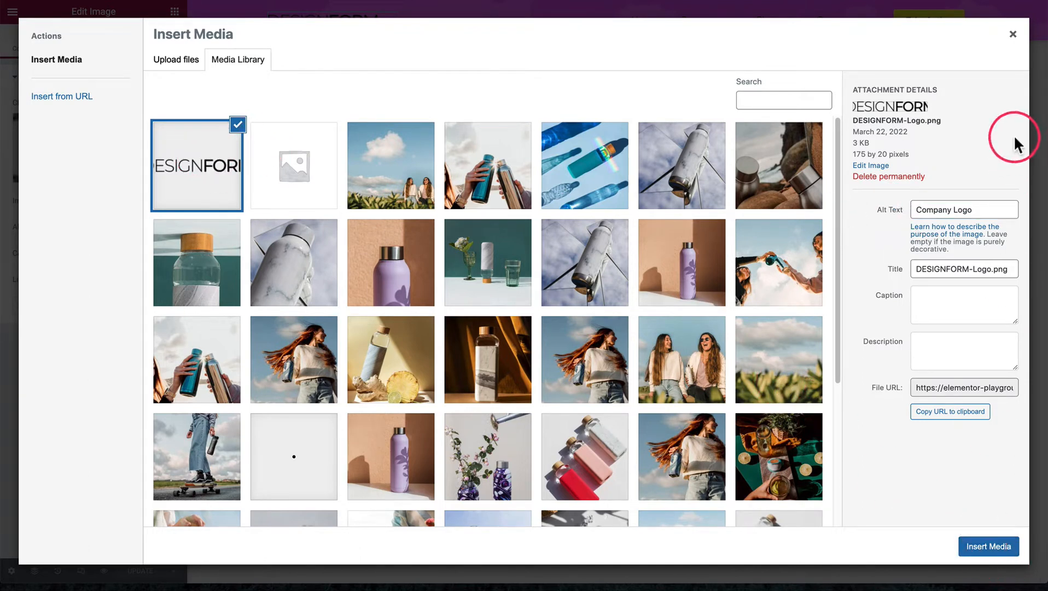
left_click(1013, 37)
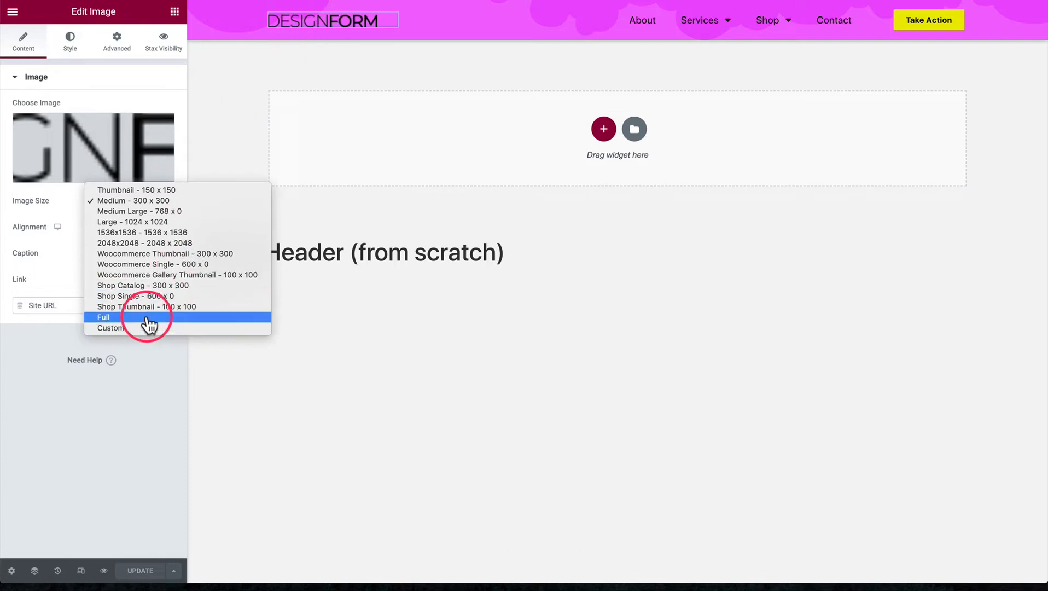
left_click(149, 203)
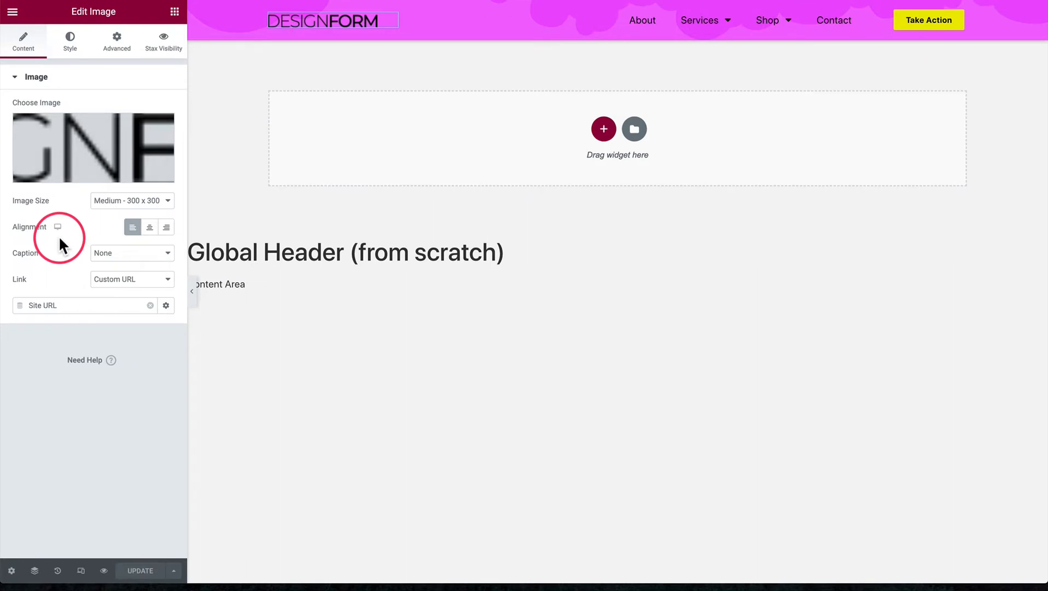
Review the link type options for the header logo, keeping Custom URL
left_click(116, 280)
left_click(125, 280)
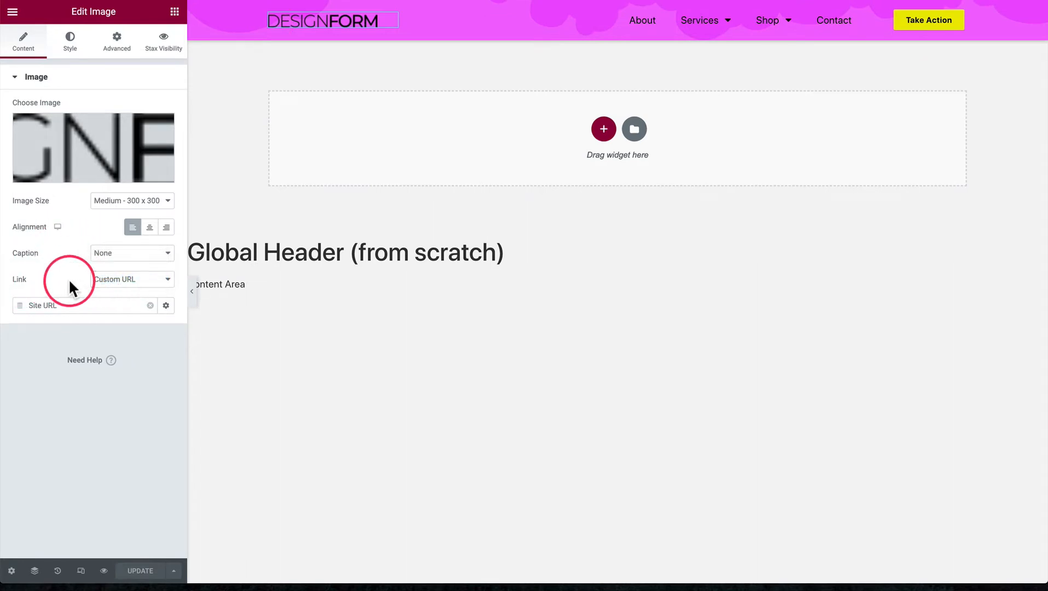
left_click(136, 279)
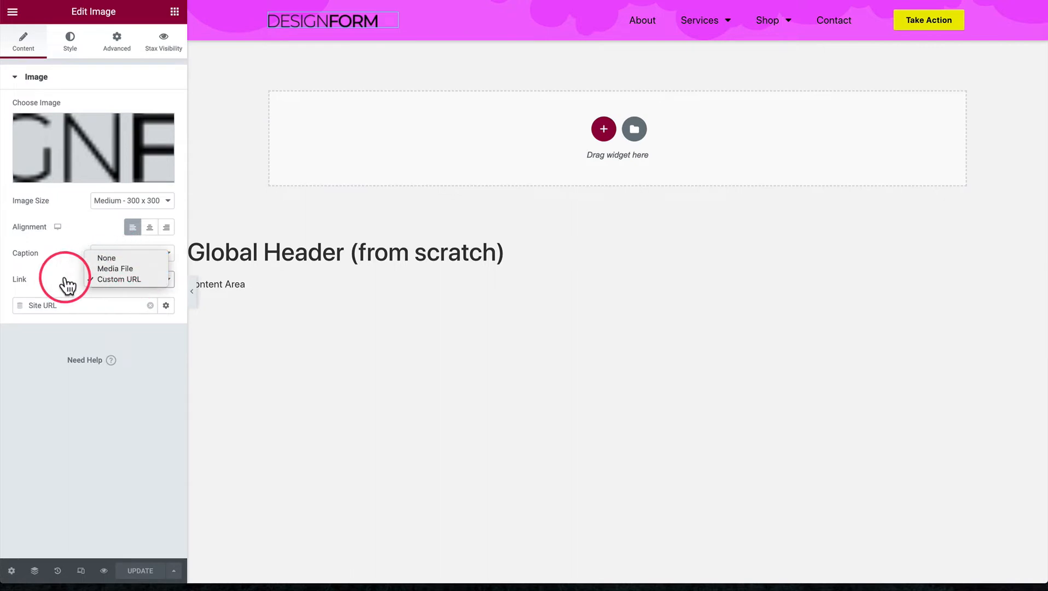
left_click(66, 280)
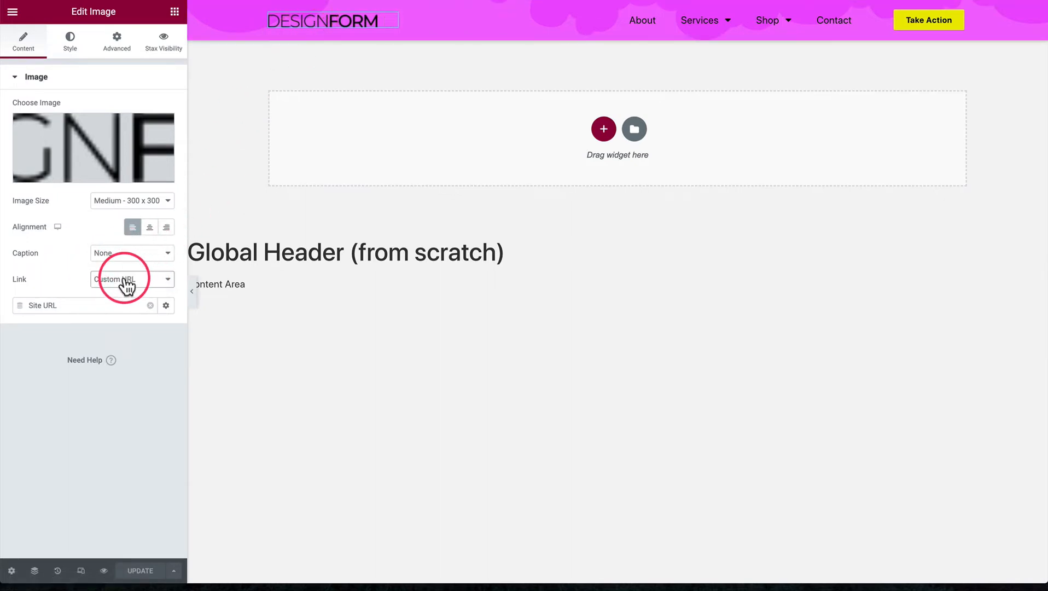
Clear the header logo's dynamic link and reassign the Site URL dynamic tag to its custom URL
left_click(151, 305)
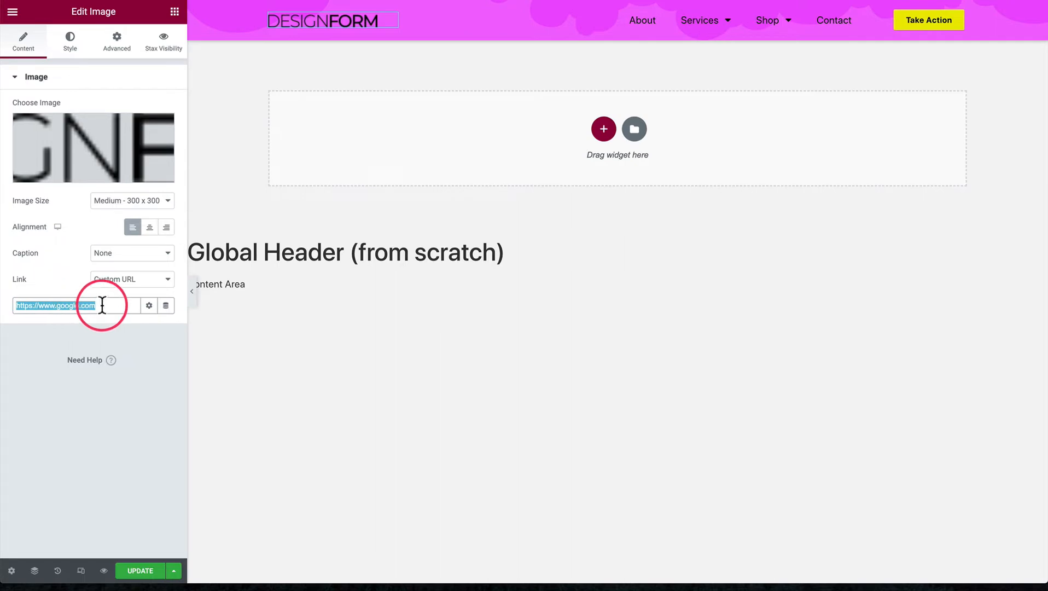
left_click(124, 304)
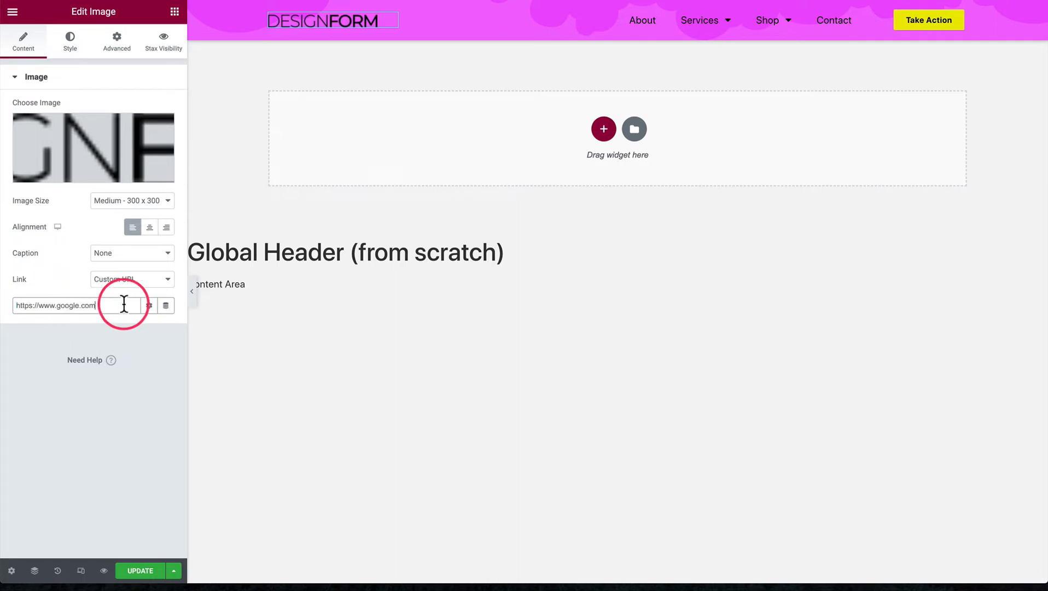
left_click(166, 306)
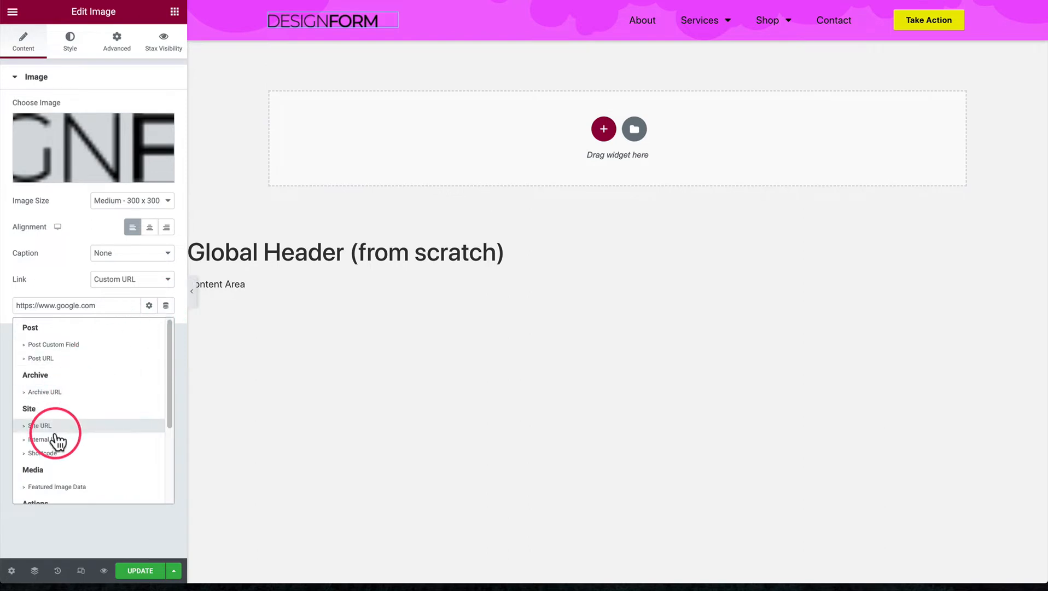
left_click(39, 426)
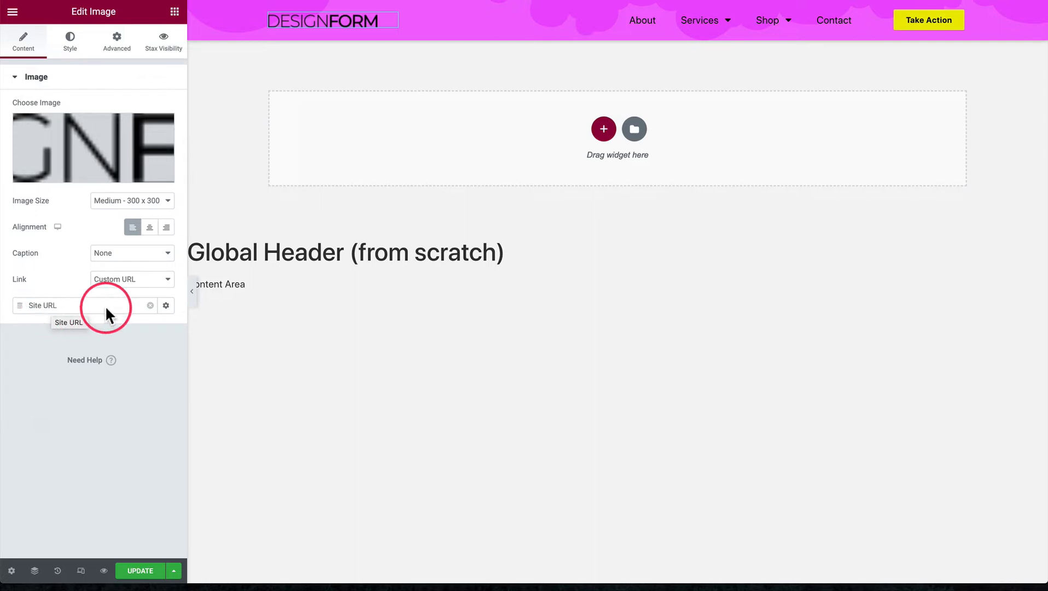
left_click(150, 305)
triple_click(82, 306)
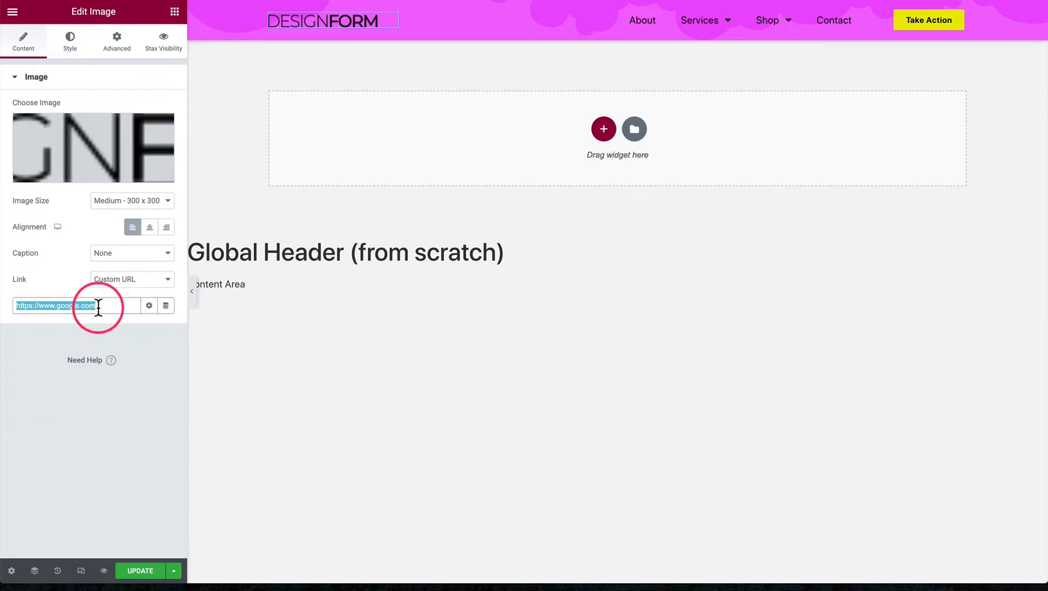
left_click(166, 305)
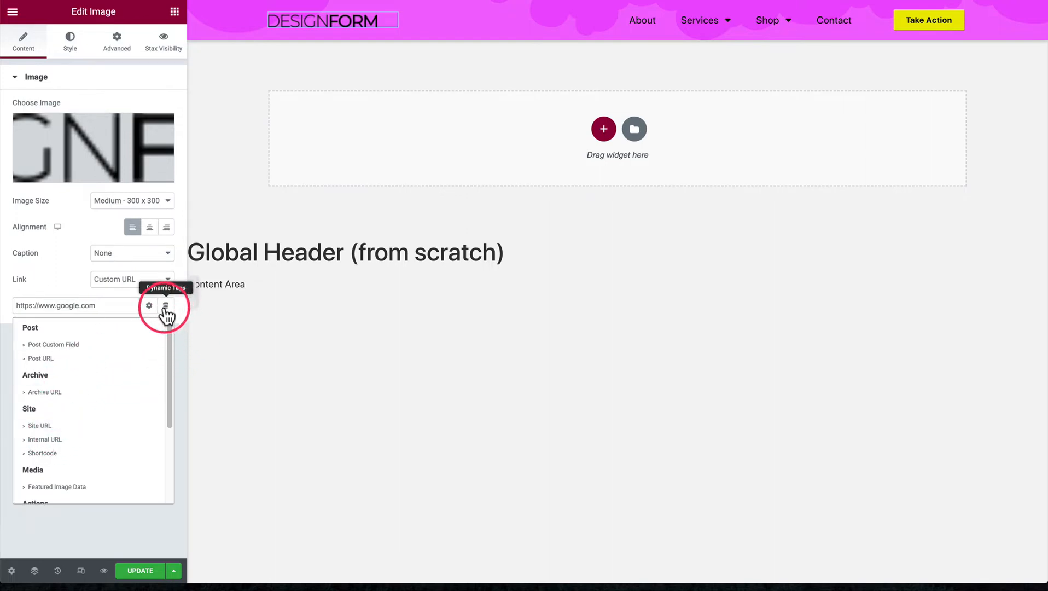
left_click(49, 425)
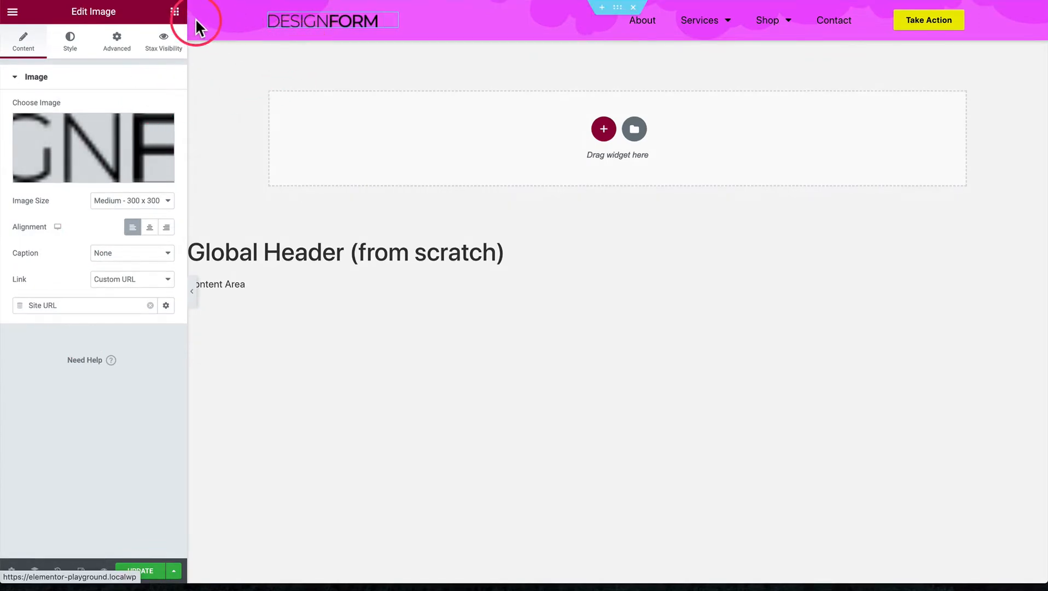
Search the widgets for "nav" to find the Nav Menu widget used in the header's middle column
left_click(175, 11)
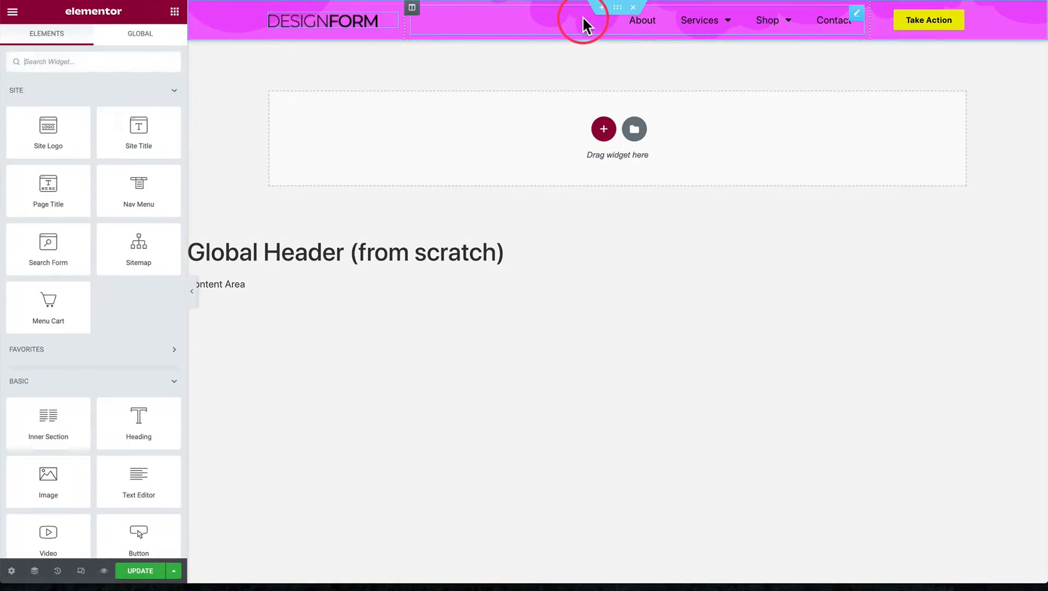
left_click(564, 18)
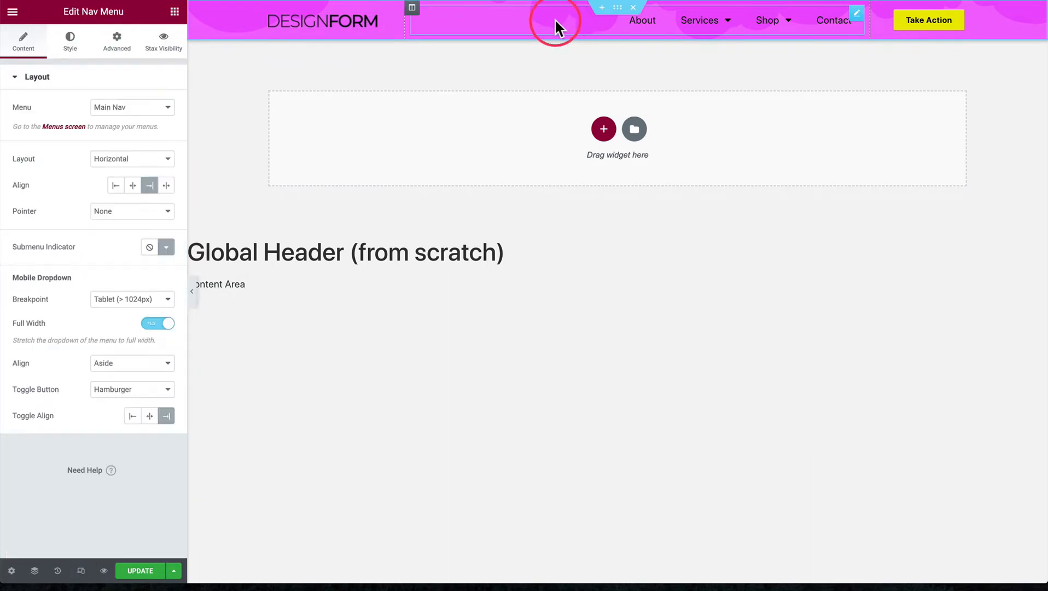
left_click(172, 14)
left_click(86, 63)
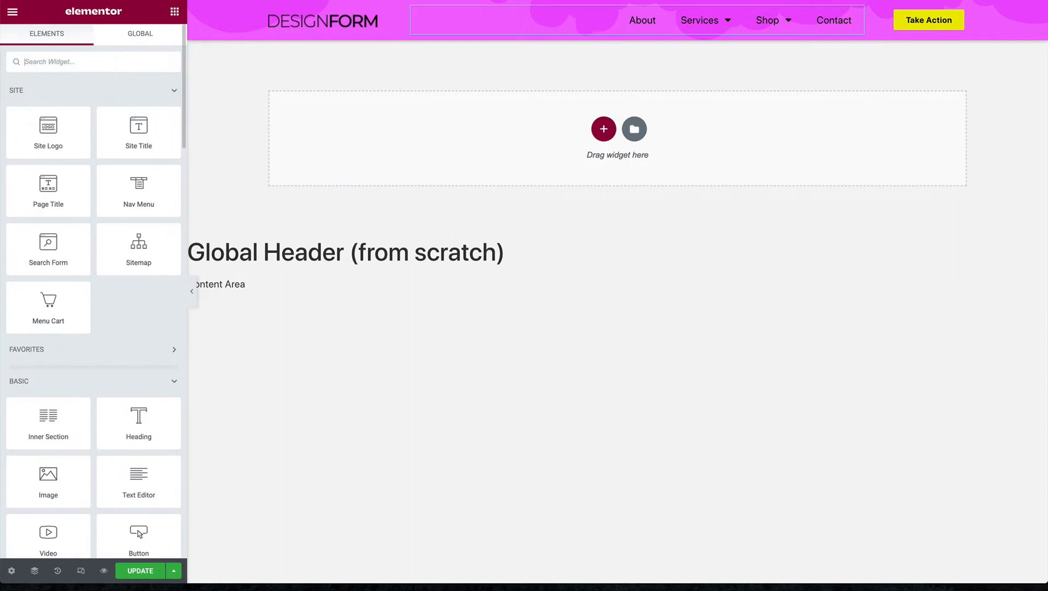
type("nav")
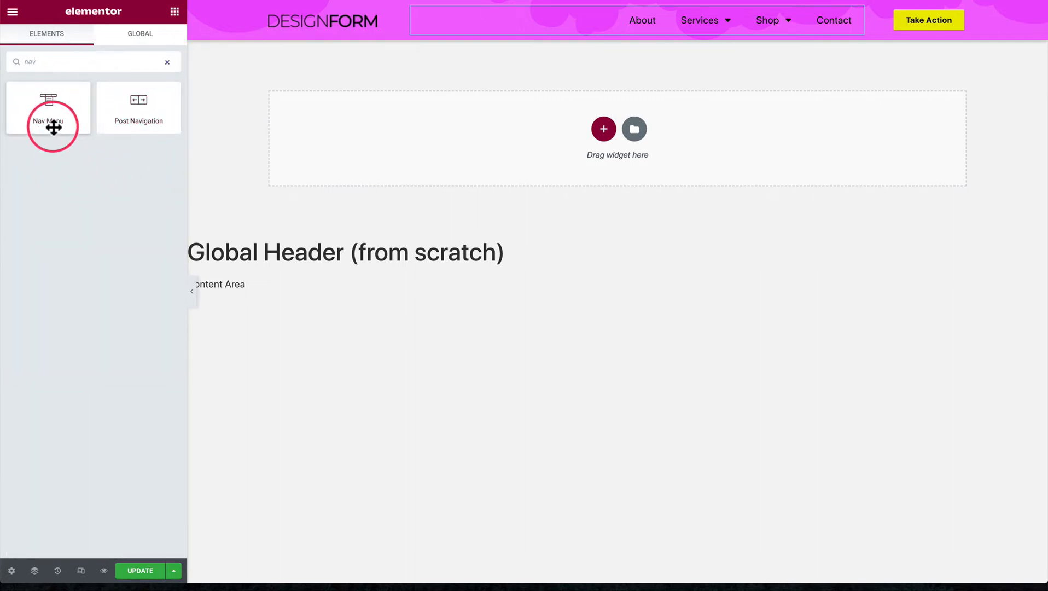
left_click_drag(53, 128, 512, 18)
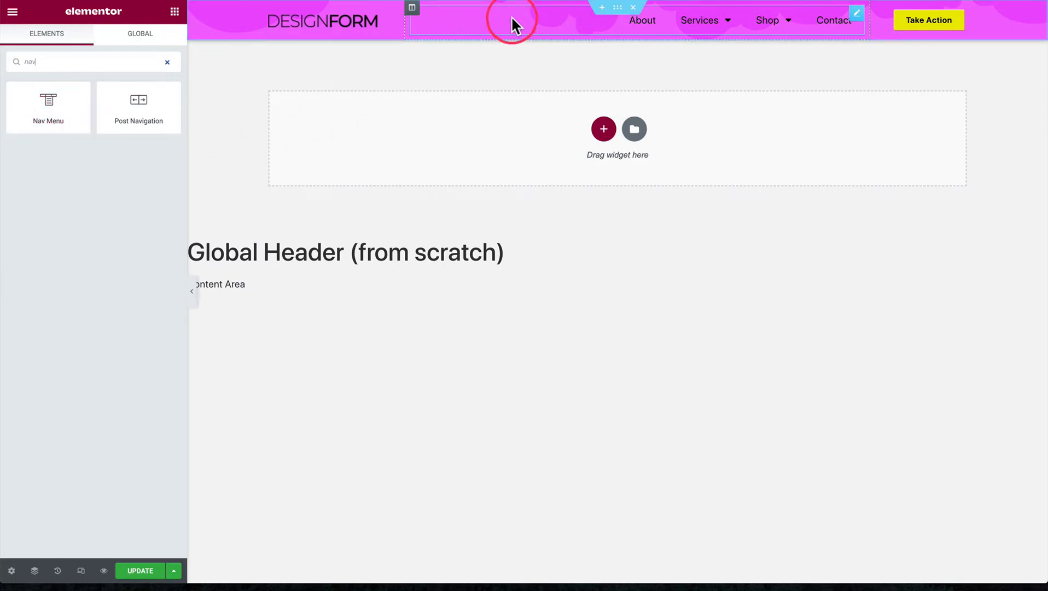
Open the header's Nav Menu widget settings and review which menus it can display
left_click(554, 17)
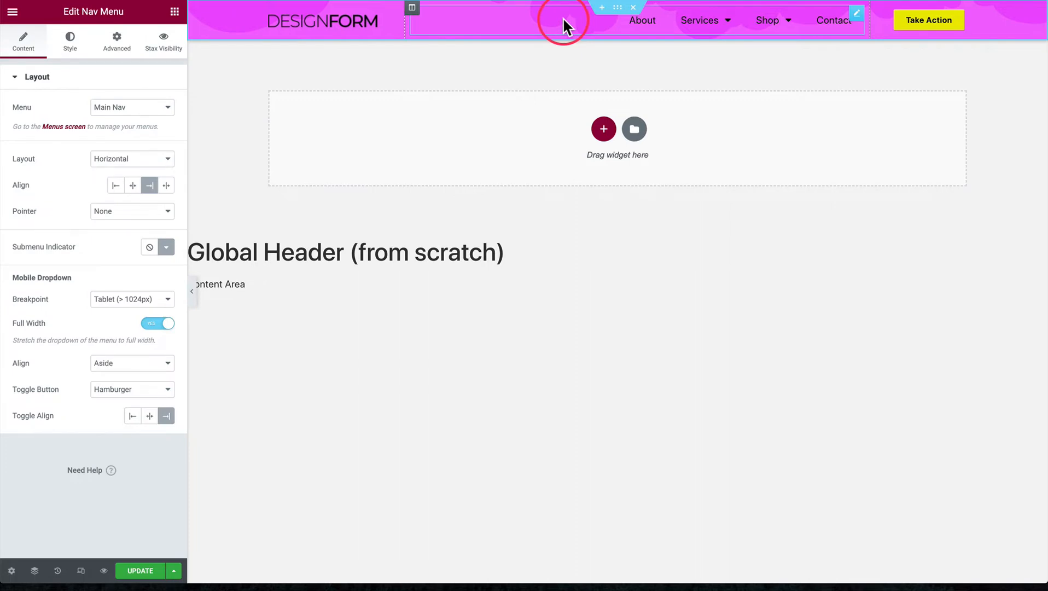
left_click(120, 112)
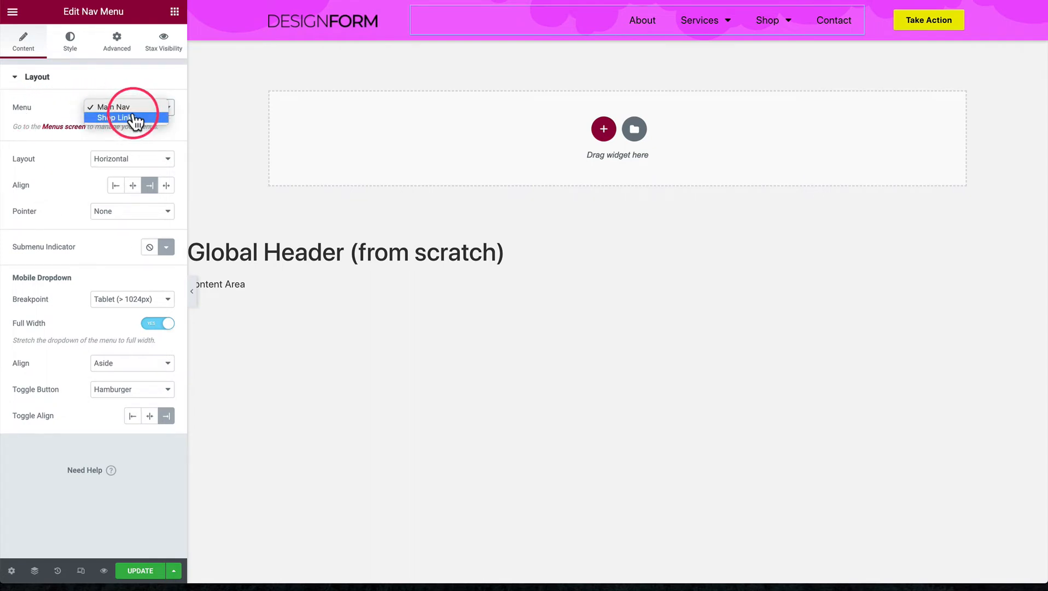
left_click(67, 115)
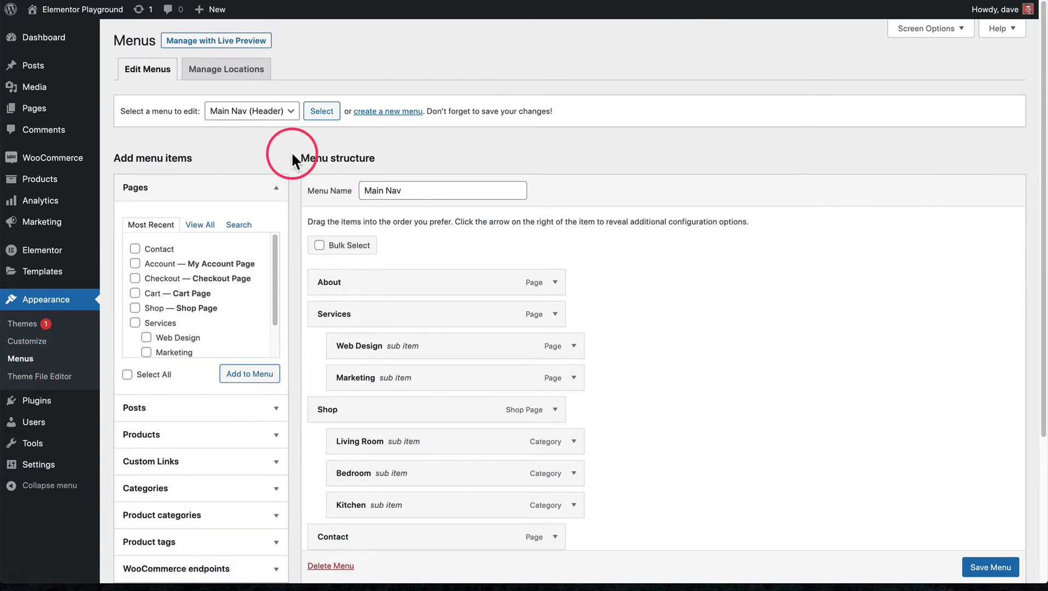
On the WordPress Menus screen, review the menus available for editing and examine the Main Nav menu's name
left_click(235, 112)
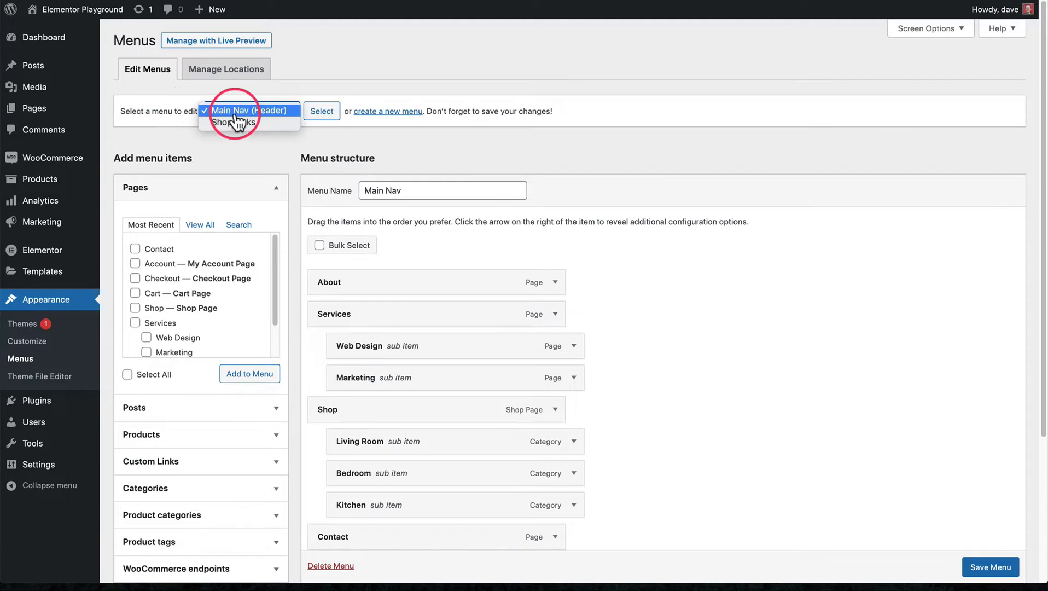
left_click(244, 141)
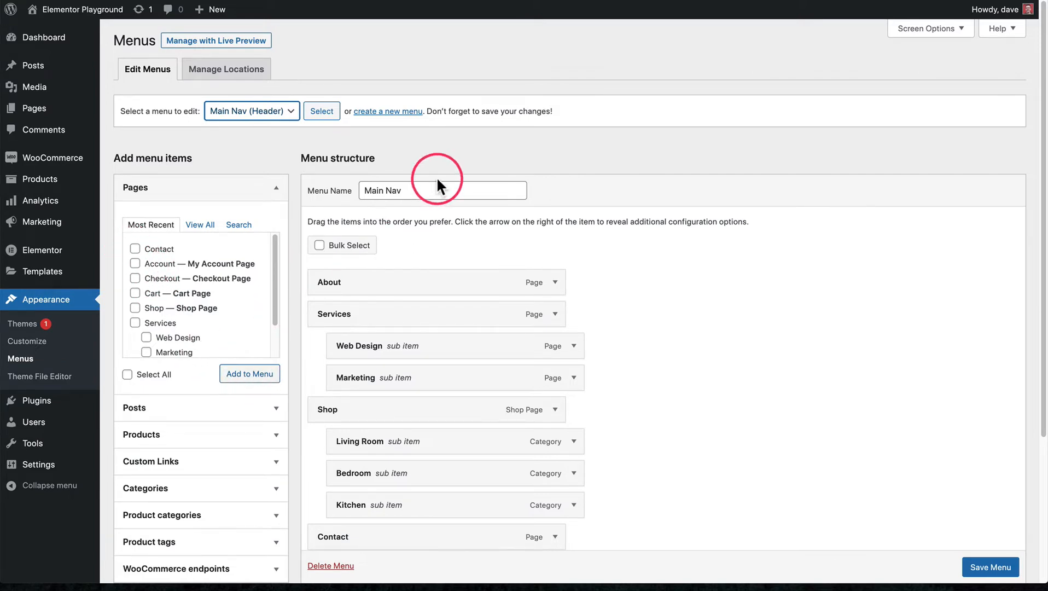
triple_click(393, 183)
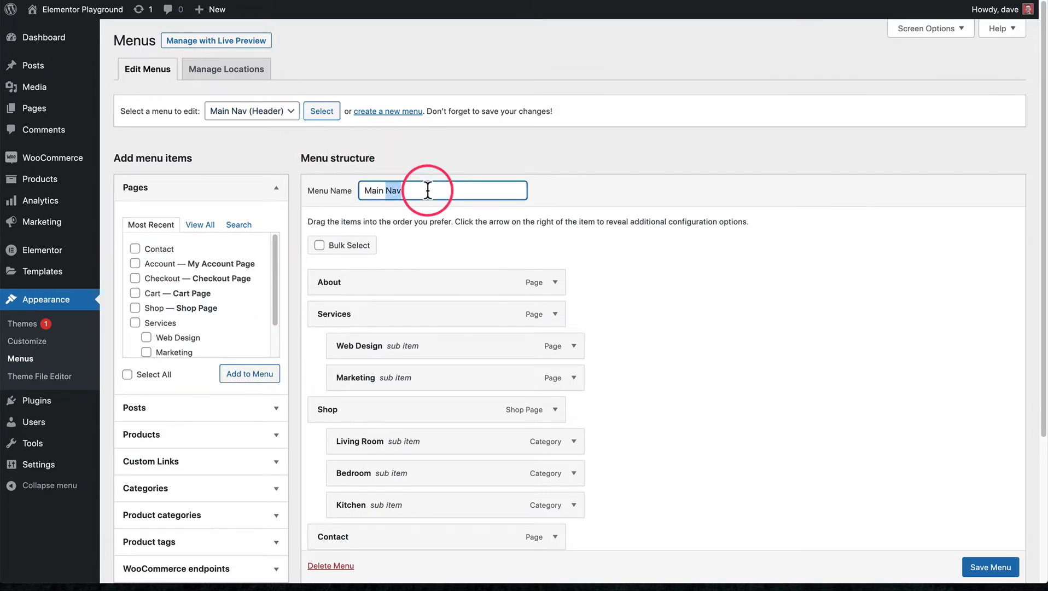
left_click(557, 187)
left_click_drag(371, 190, 418, 190)
left_click(370, 193)
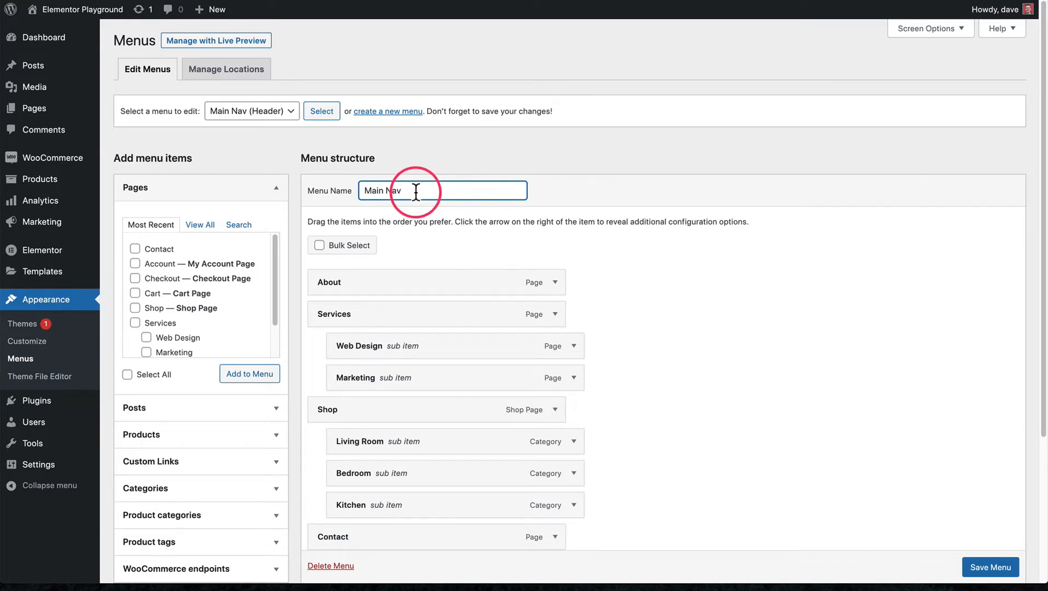
left_click(541, 191)
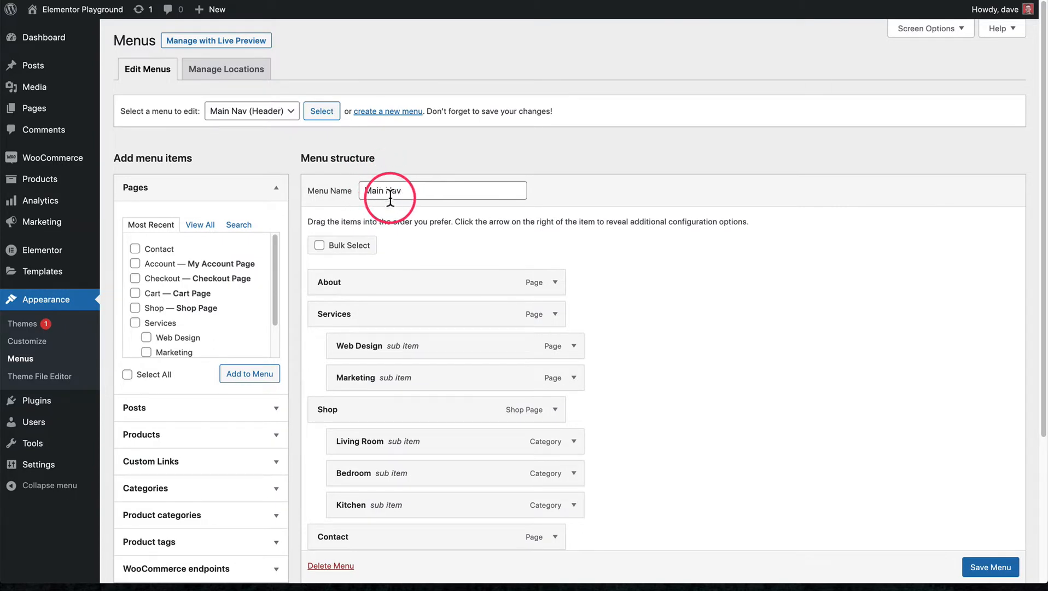
Examine the Main Nav menu's structure, including the sub items under Services and Shop
scroll(390, 199, "down", 3)
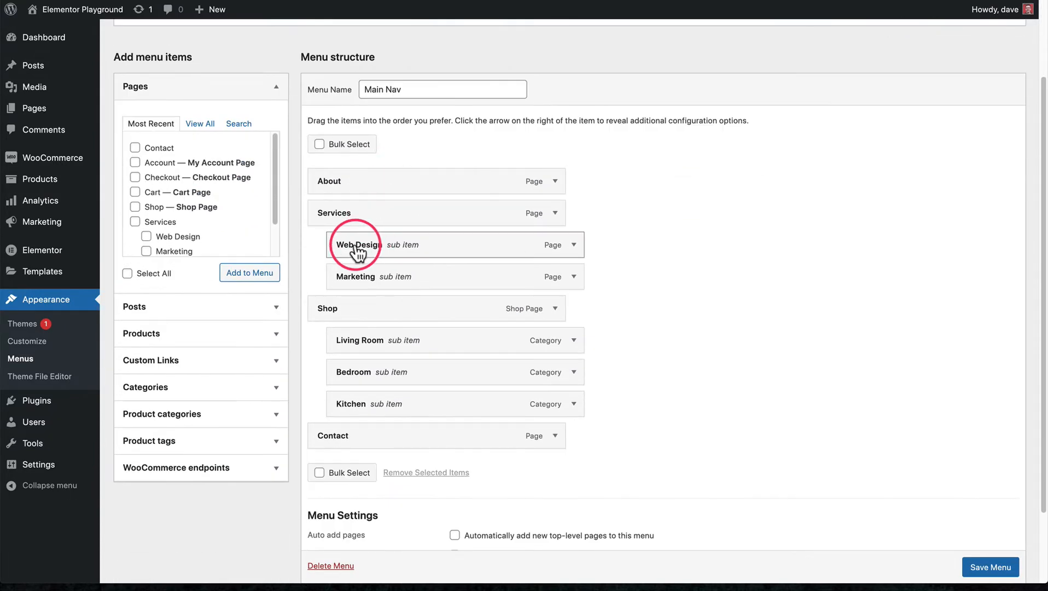
mouse_move(344, 221)
left_mouse_down()
mouse_move(361, 220)
mouse_move(344, 224)
left_mouse_up()
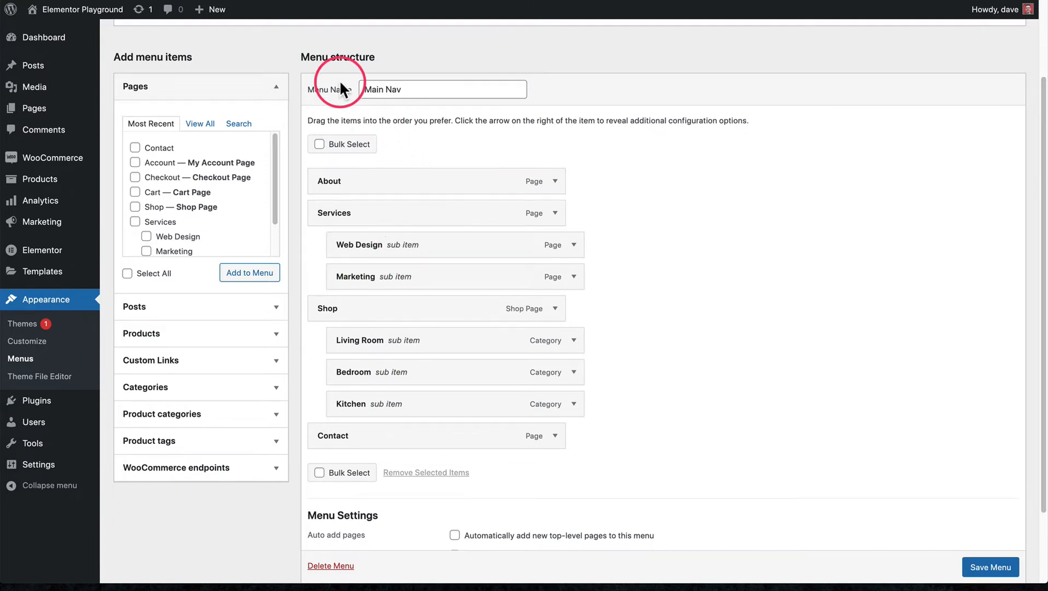
scroll(341, 83, "up", 1)
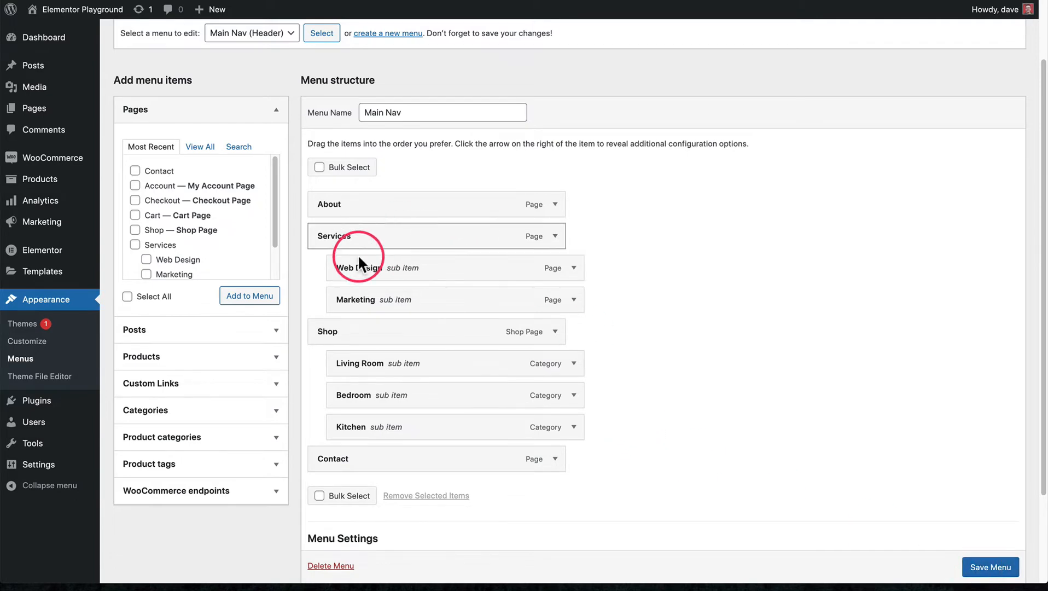
triple_click(381, 112)
left_click(402, 111)
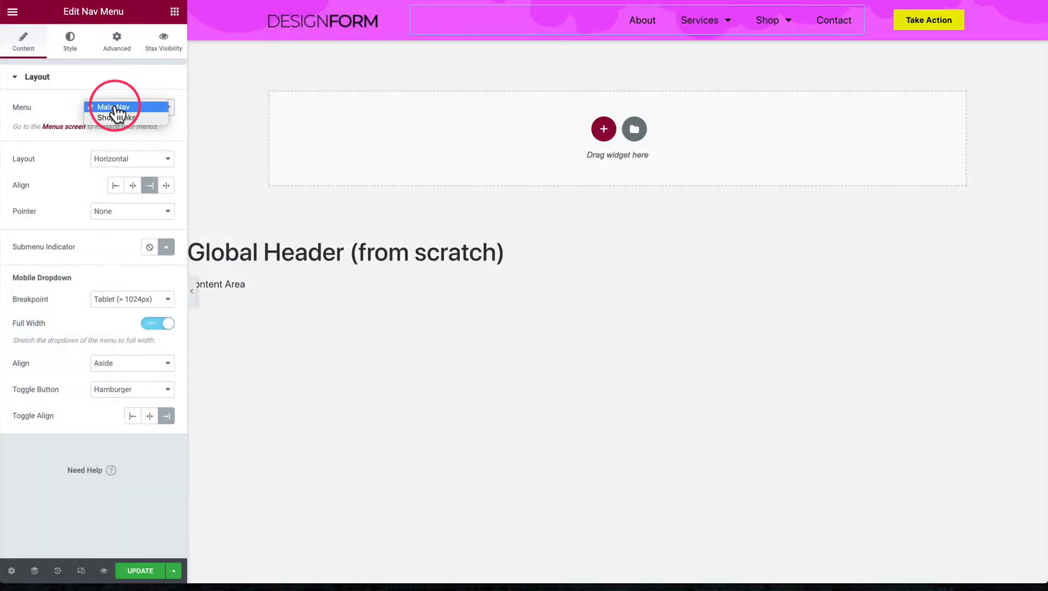
Back in Elementor, set the header's Nav Menu widget to the Main Nav menu with the Horizontal layout
left_click(98, 108)
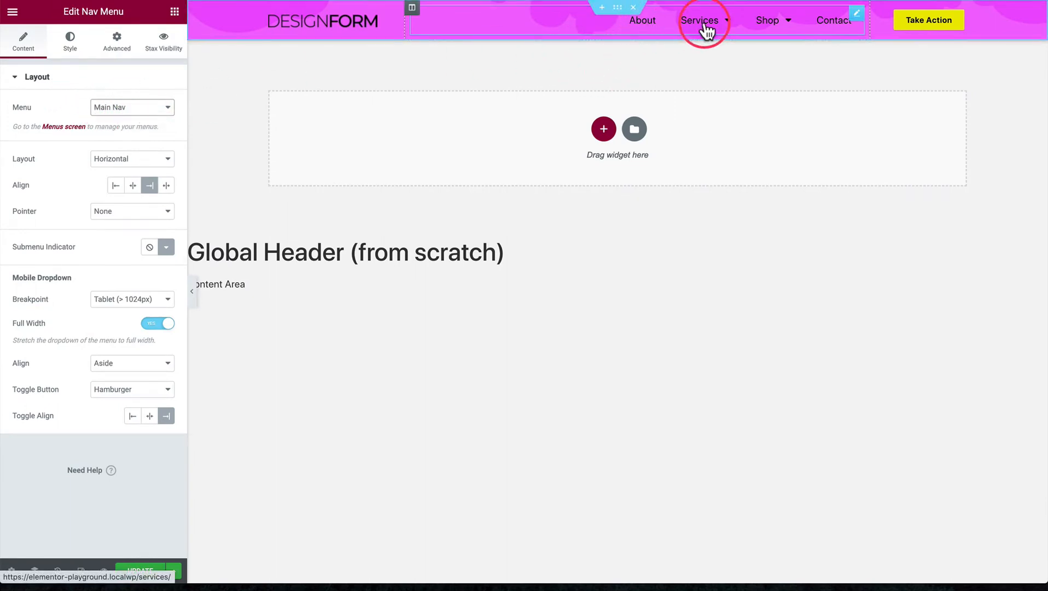
mouse_move(772, 30)
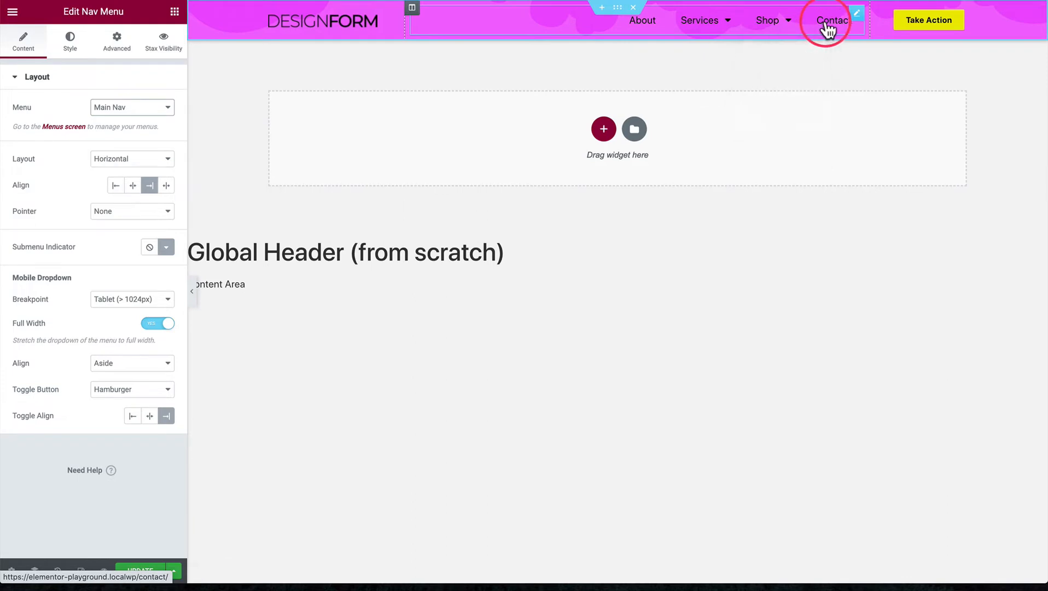
left_click(132, 114)
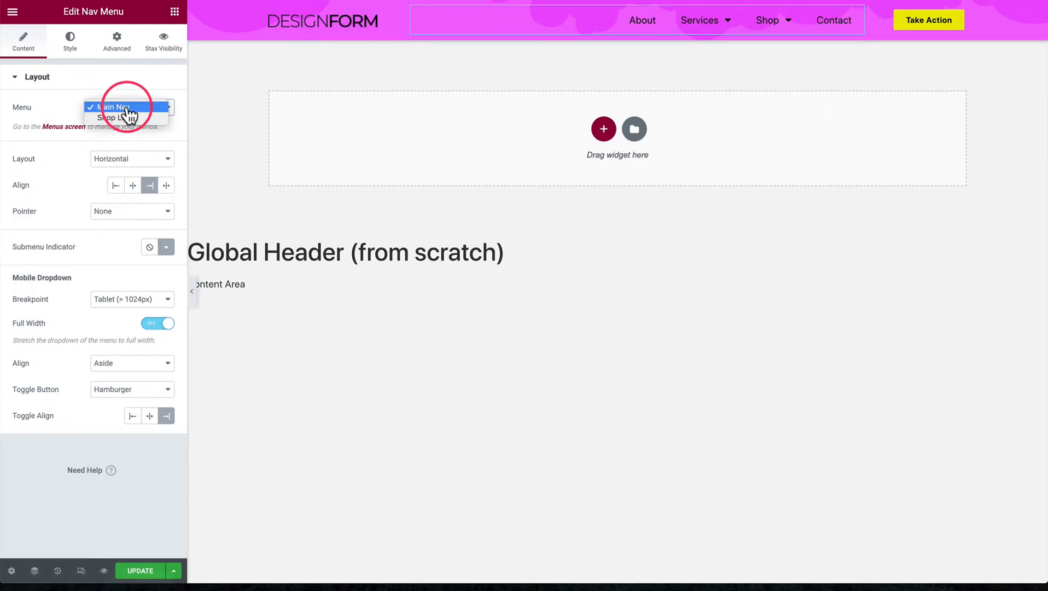
left_click(65, 110)
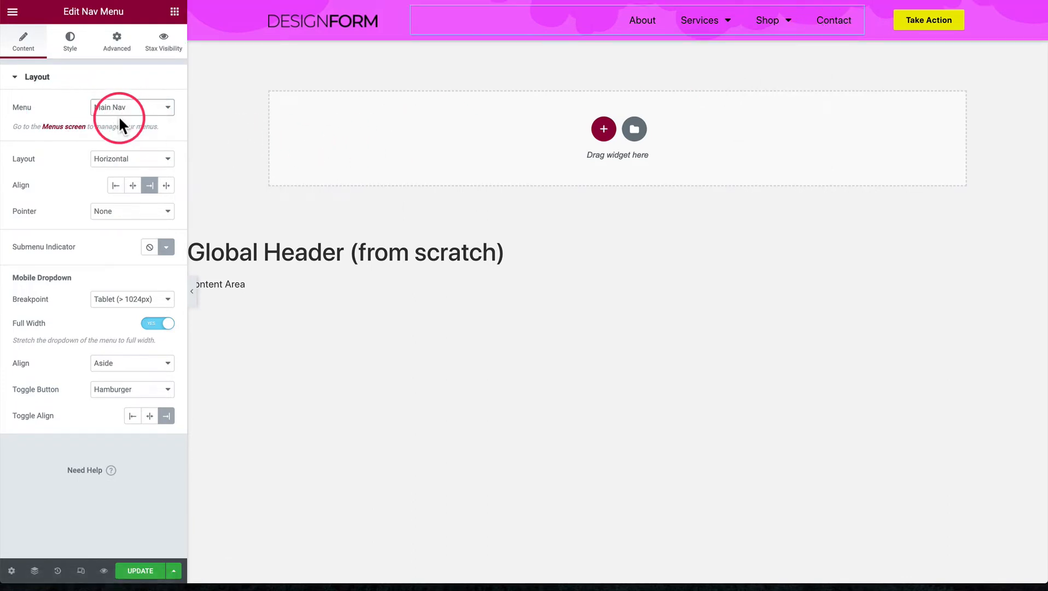
left_click(117, 159)
left_click(116, 162)
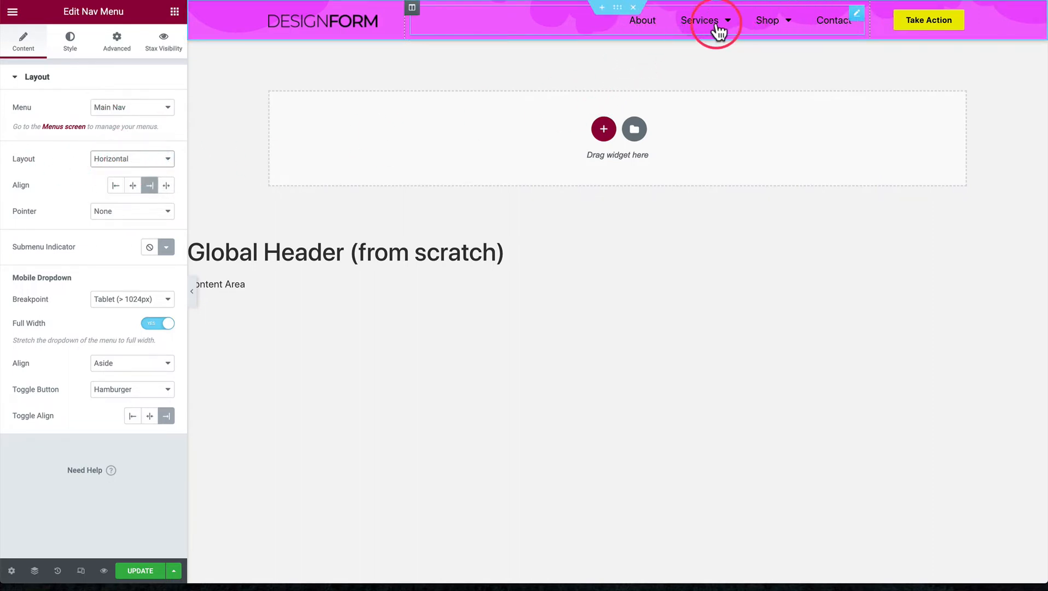
Try the Vertical layout on the header's Nav Menu and return it to Horizontal
left_click(140, 159)
left_click(133, 168)
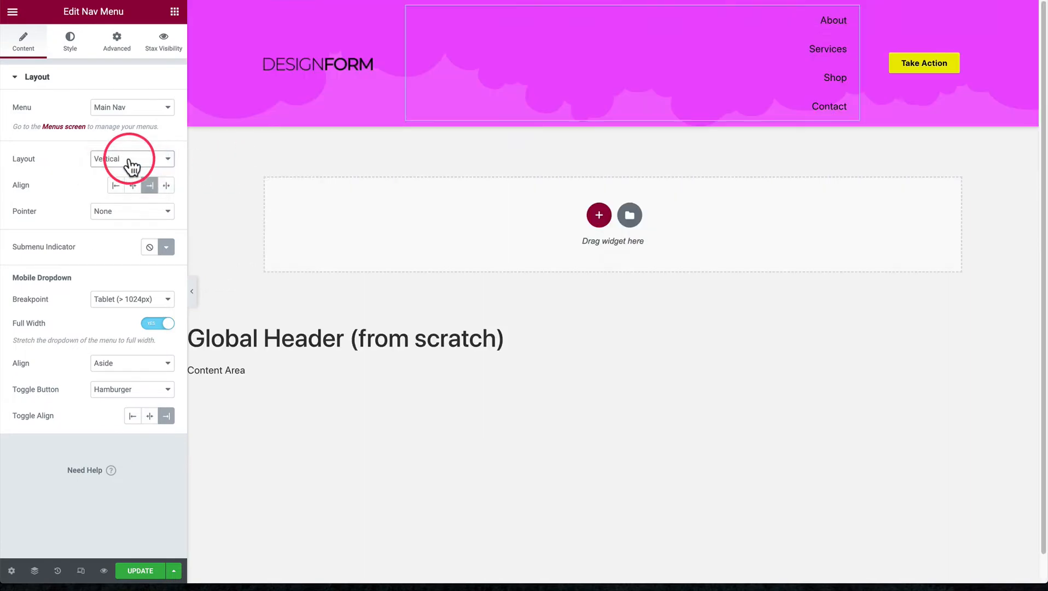
left_click(132, 166)
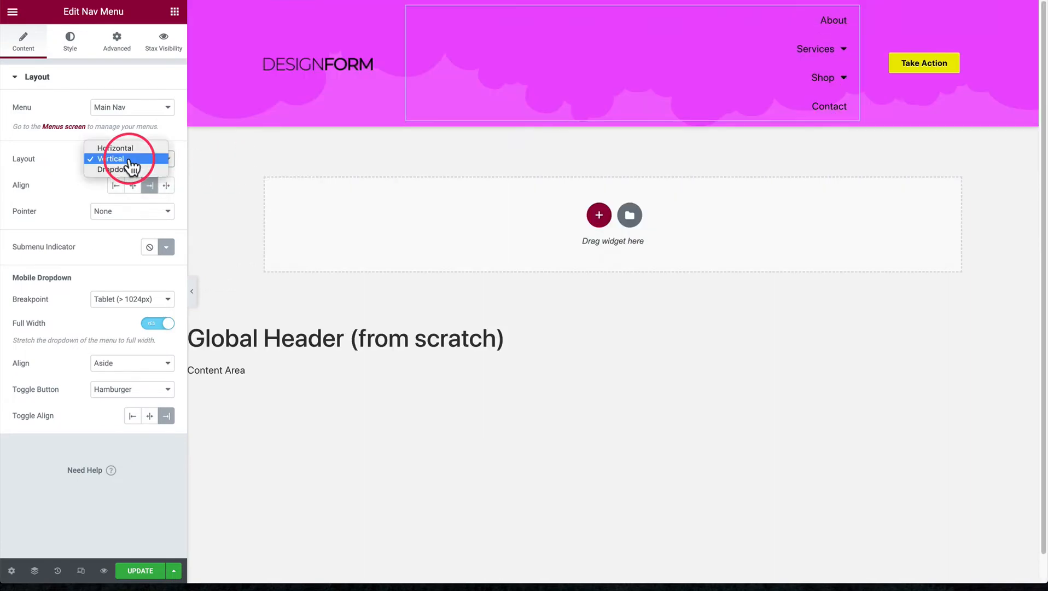
left_click(132, 149)
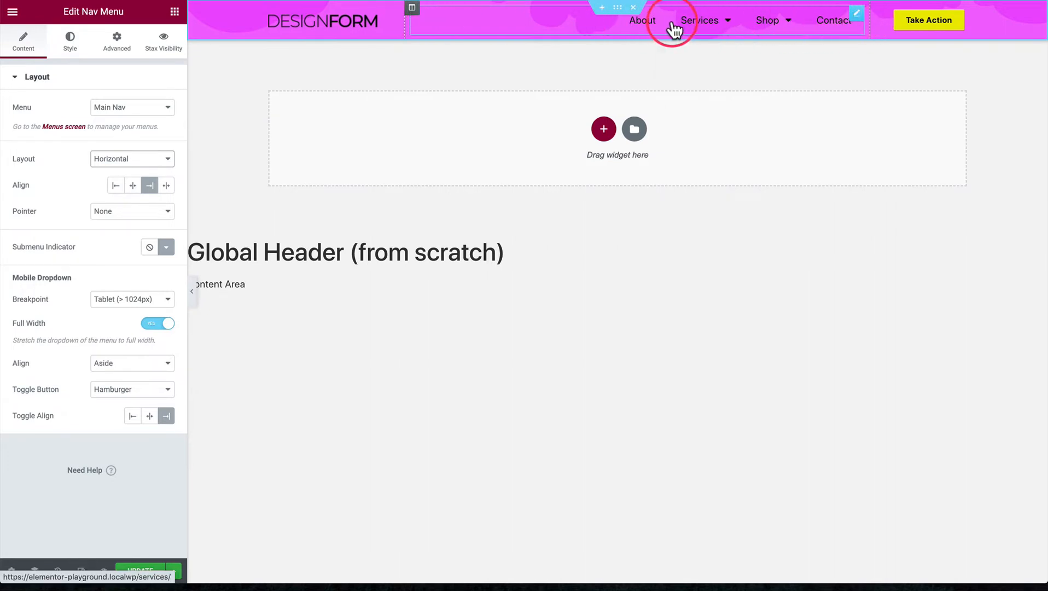
mouse_move(672, 30)
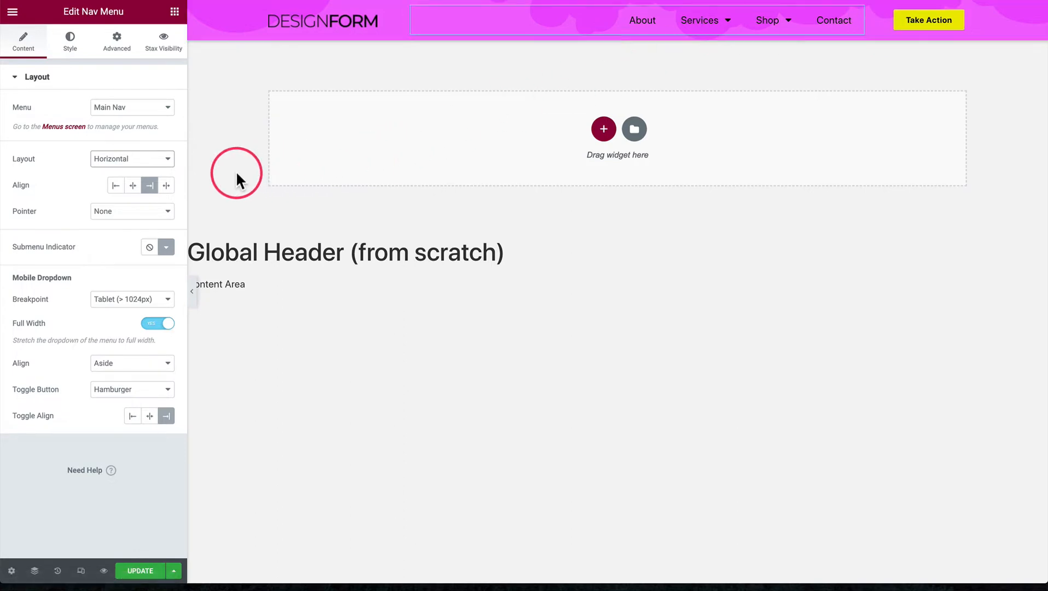
Try Left and Center alignment for the horizontal navigation menu and restore Right alignment
left_click(116, 186)
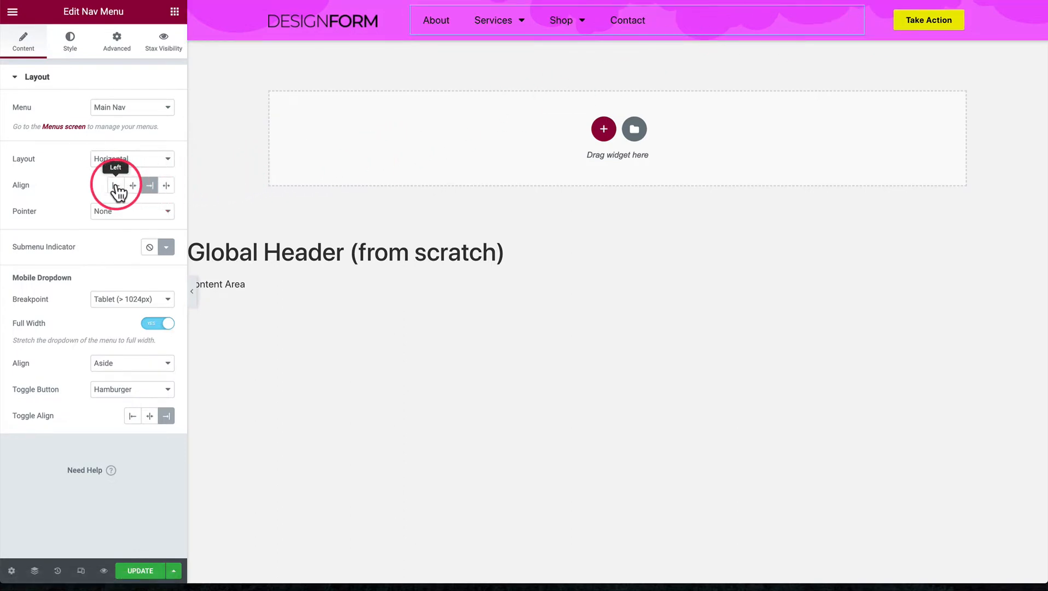
left_click(132, 186)
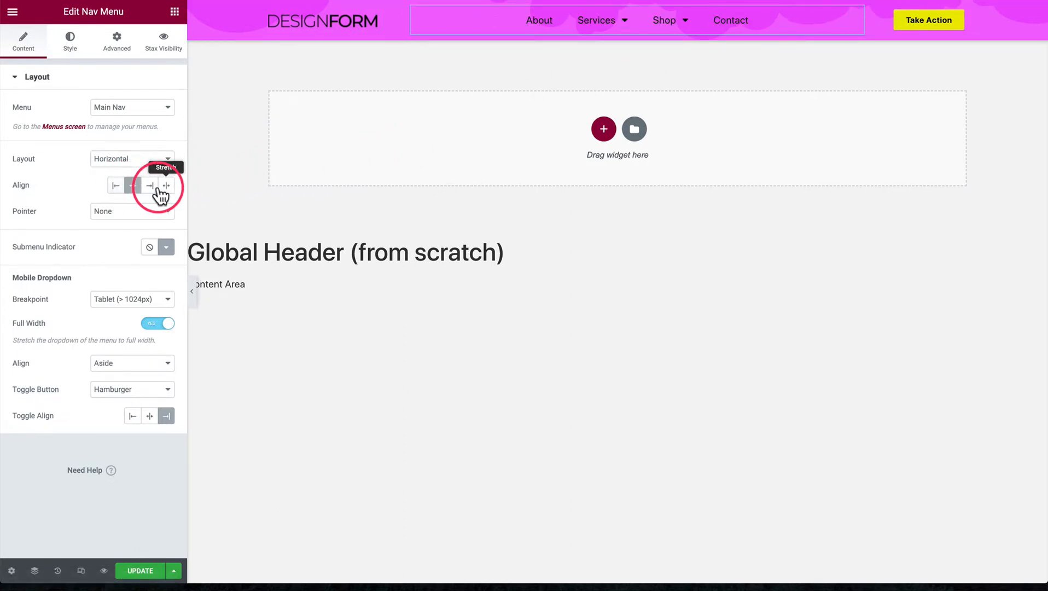
left_click(149, 186)
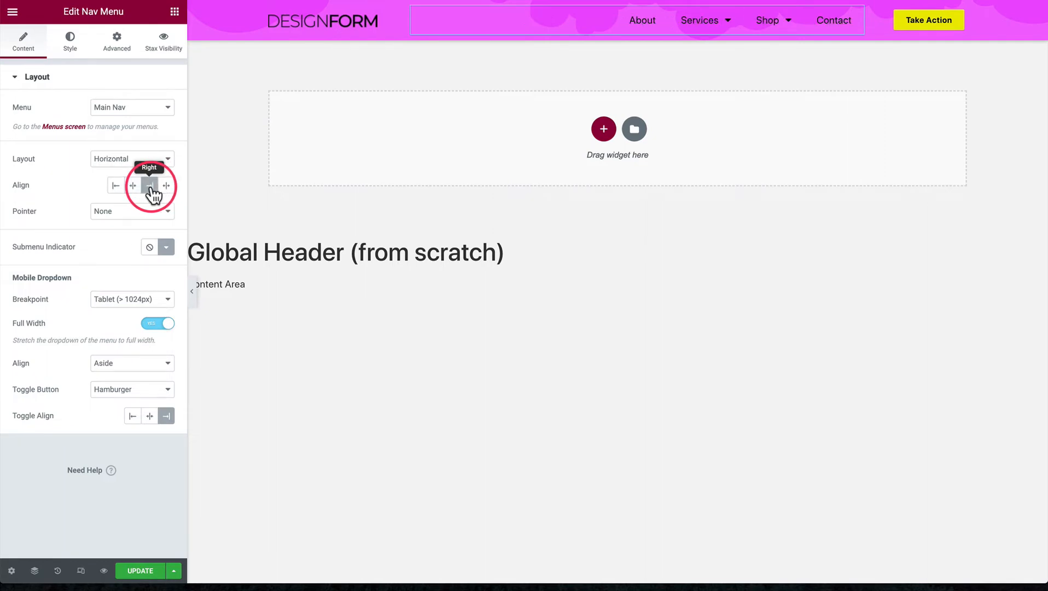
Try the Underline and Overline pointer styles on the menu items and set the pointer back to None
left_click(118, 212)
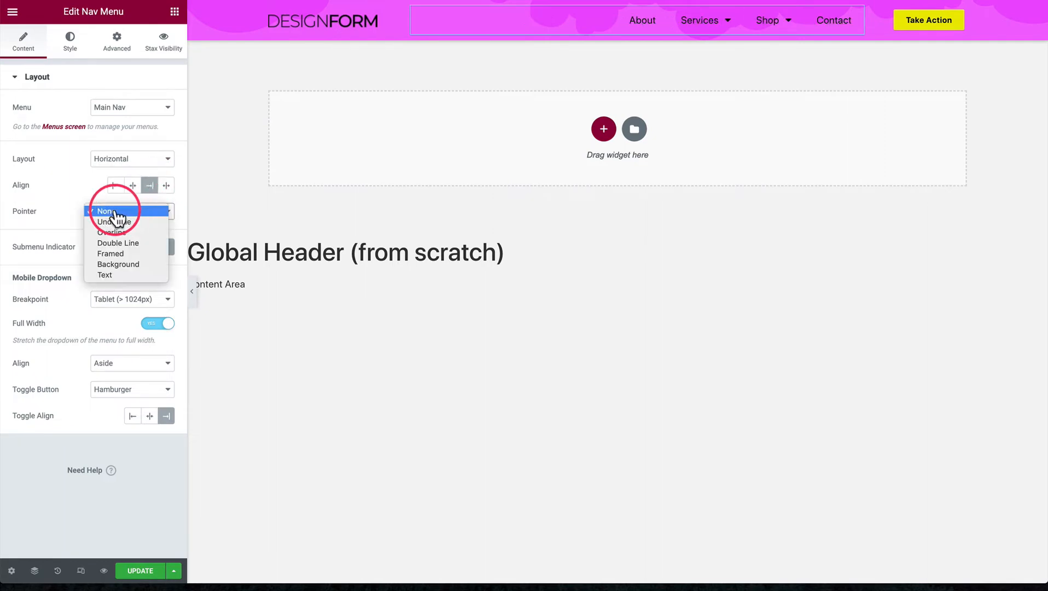
left_click(118, 221)
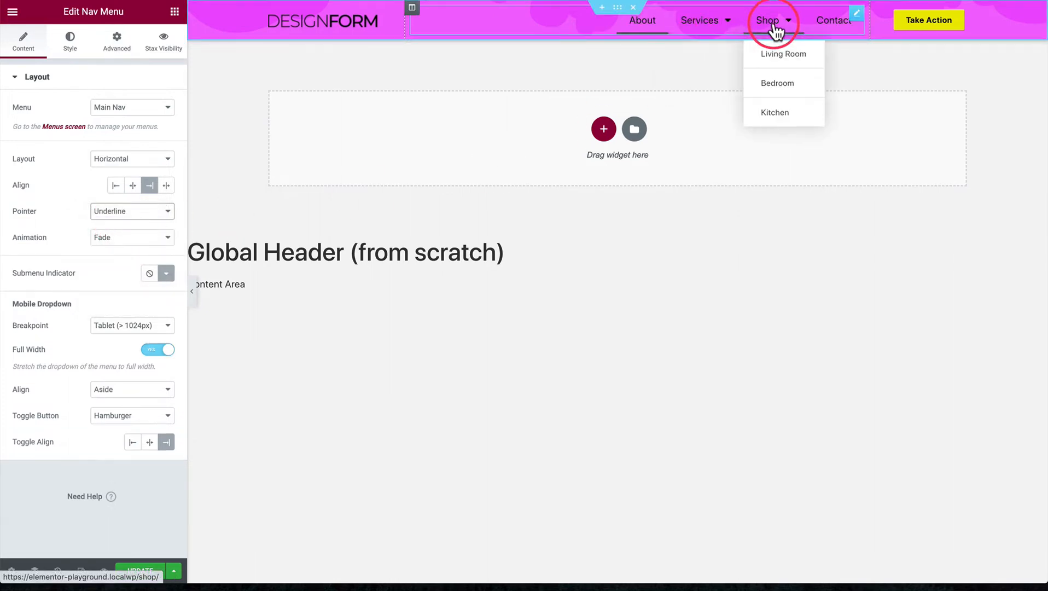
left_click(138, 215)
left_click(137, 222)
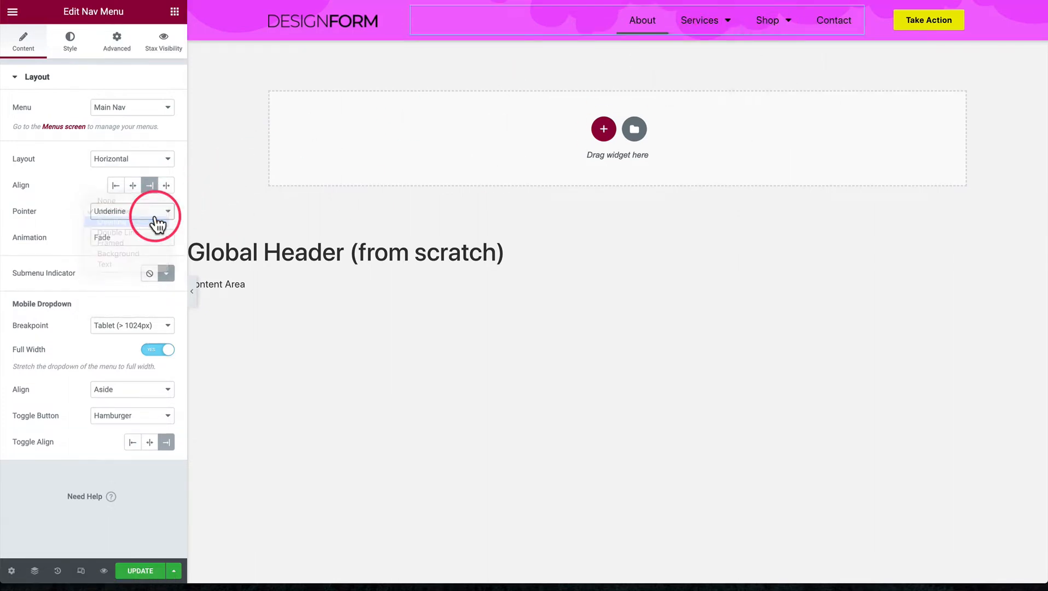
left_click(145, 208)
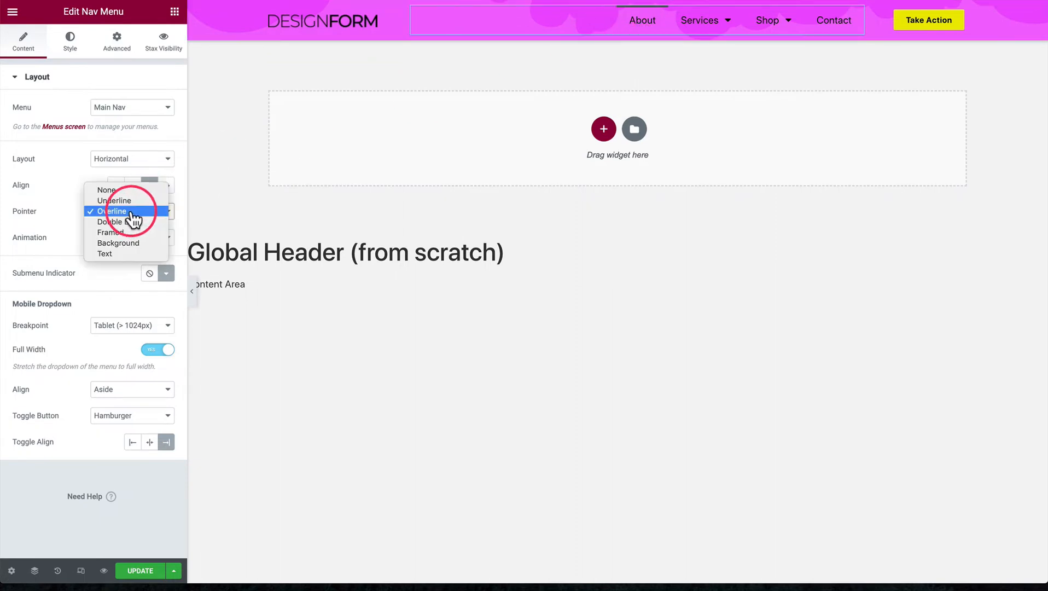
left_click(119, 192)
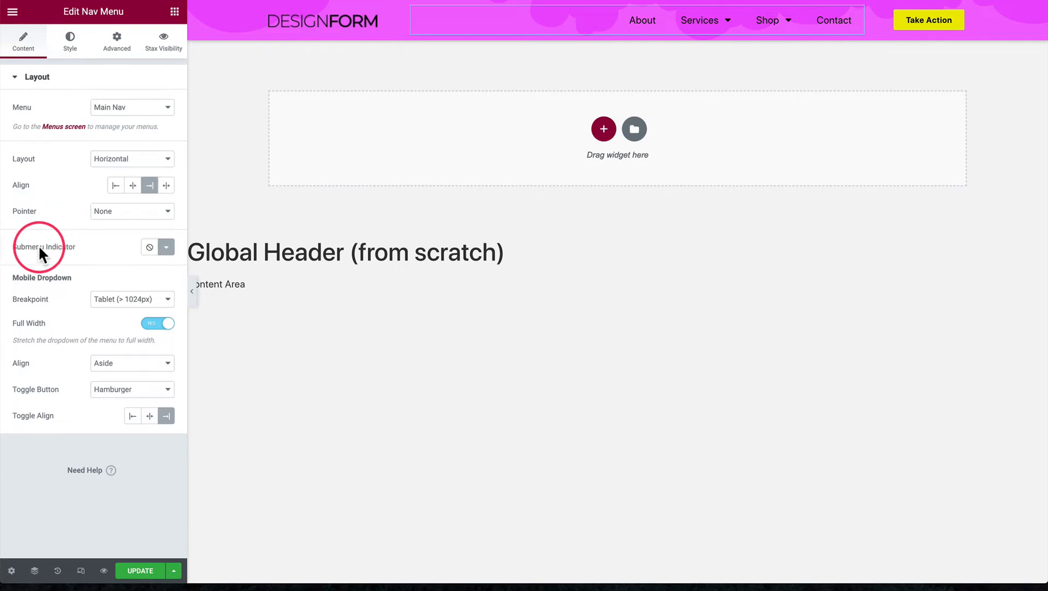
Remove the submenu indicator from the menu and reinsert the caret down icon from the Icon Library
left_click(149, 247)
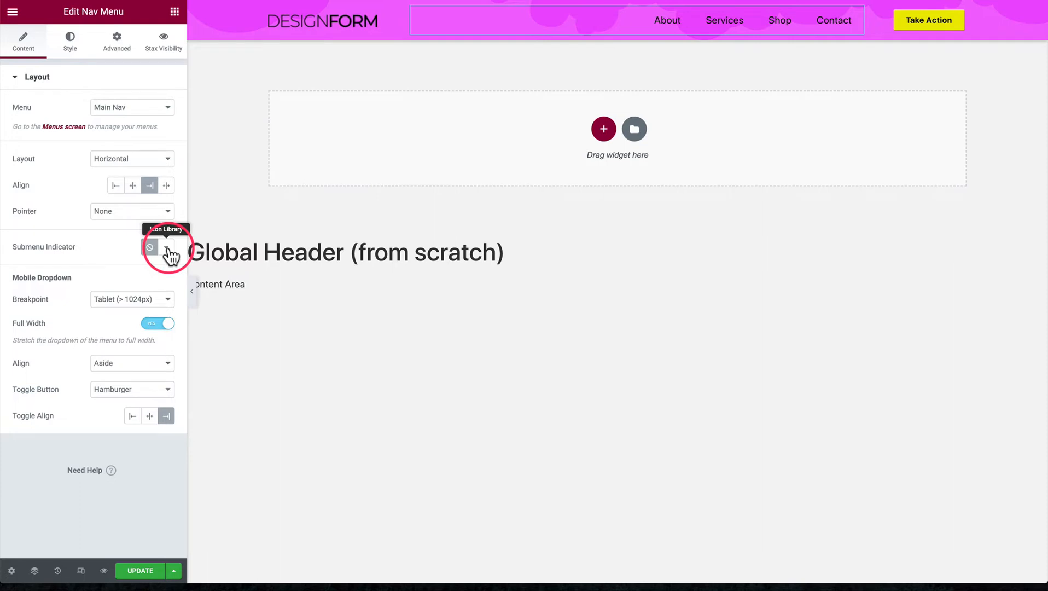
left_click(166, 247)
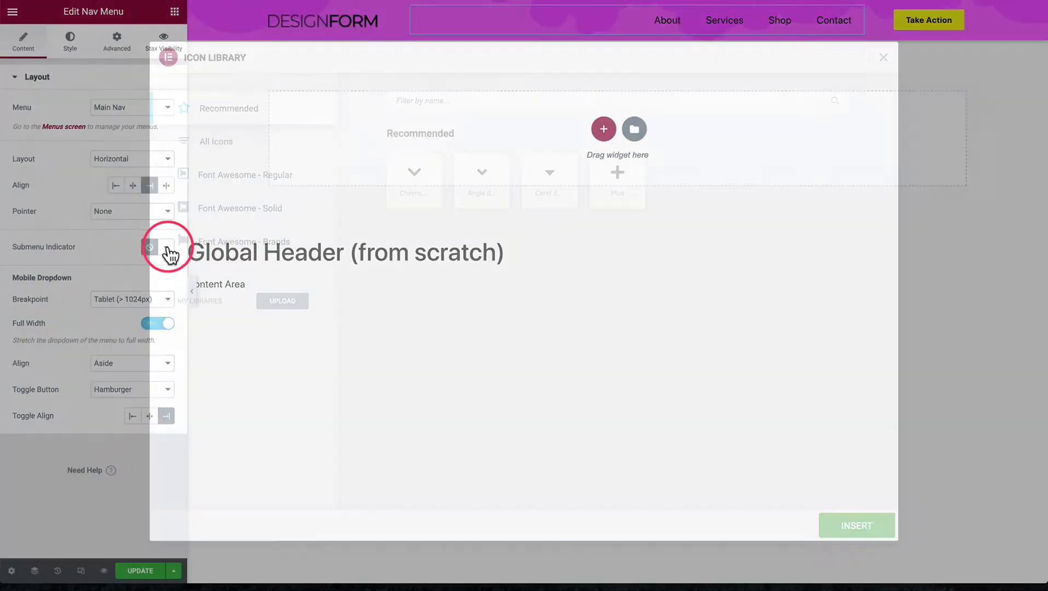
left_click(551, 188)
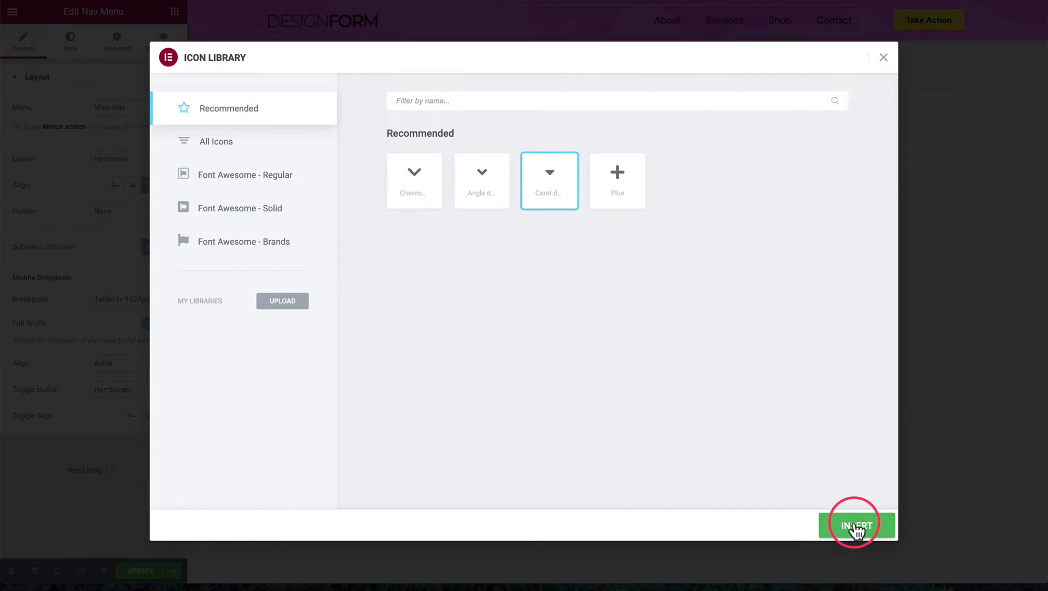
left_click(856, 526)
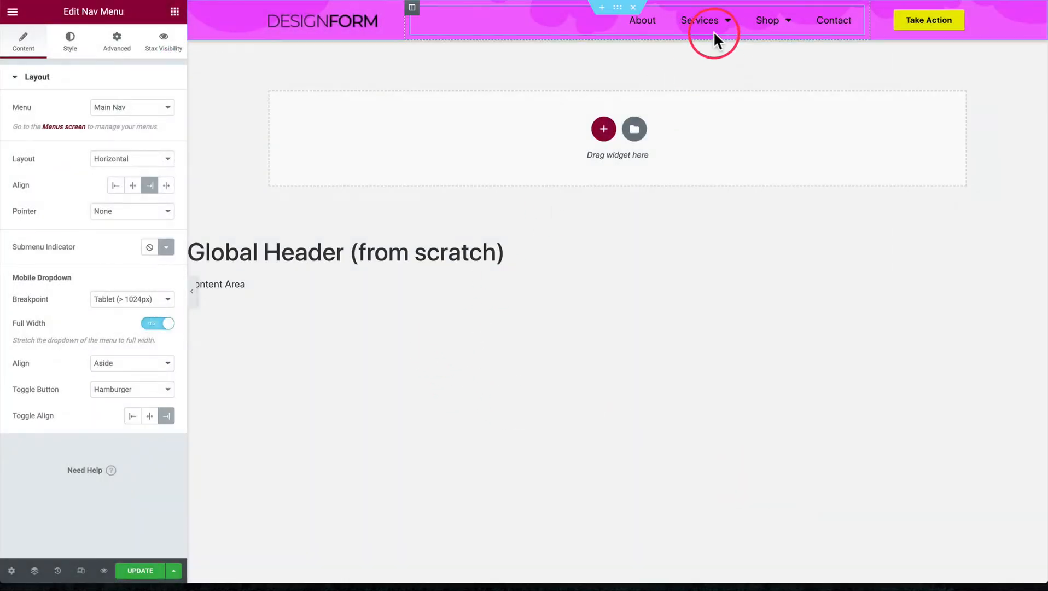
mouse_move(710, 30)
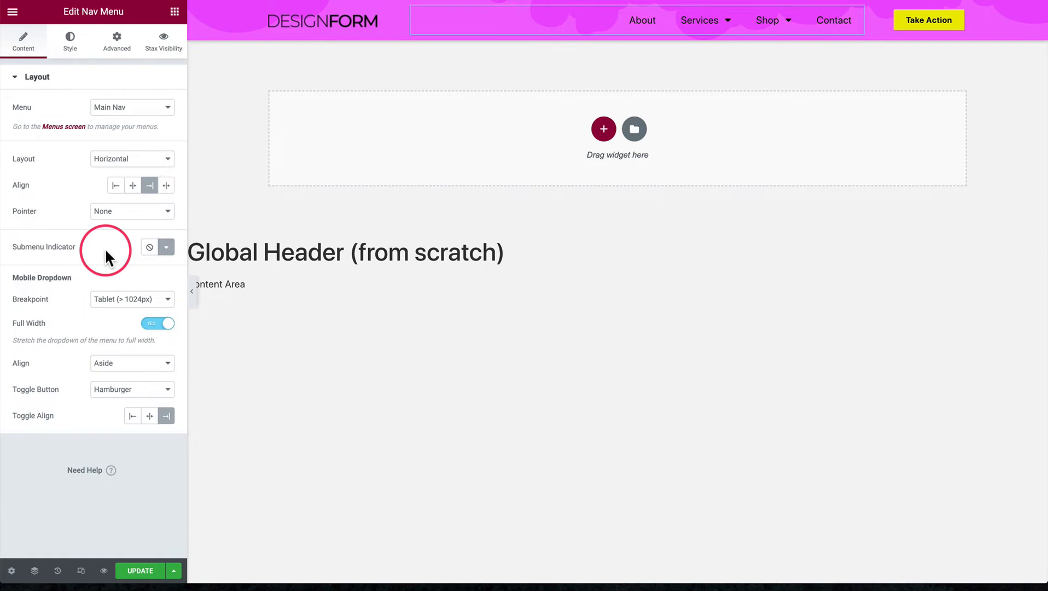
Examine the full set of icons available for the submenu indicator and leave the Icon Library without inserting one
left_click(164, 248)
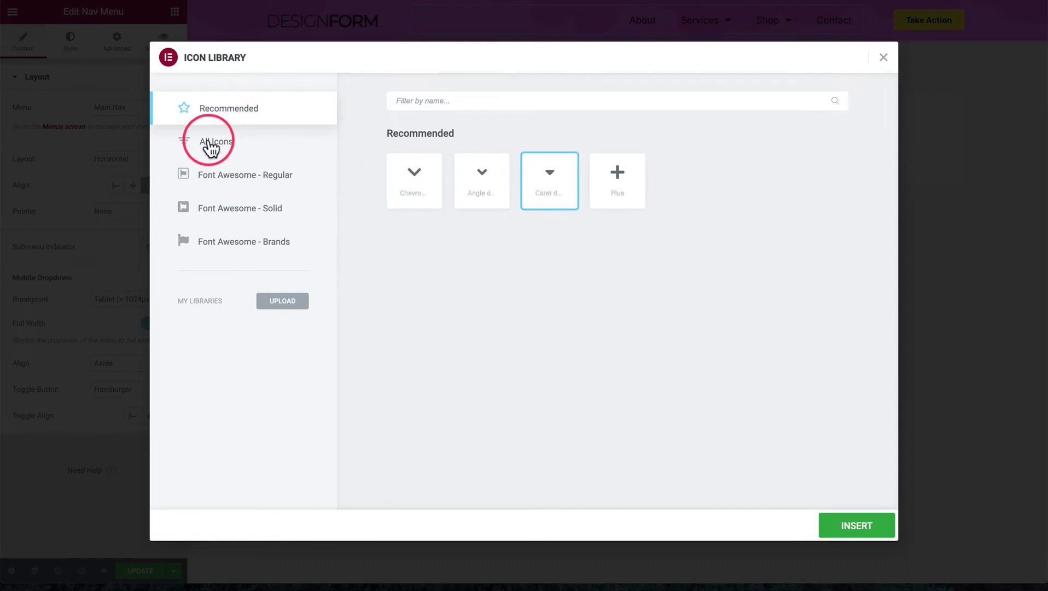
left_click(220, 145)
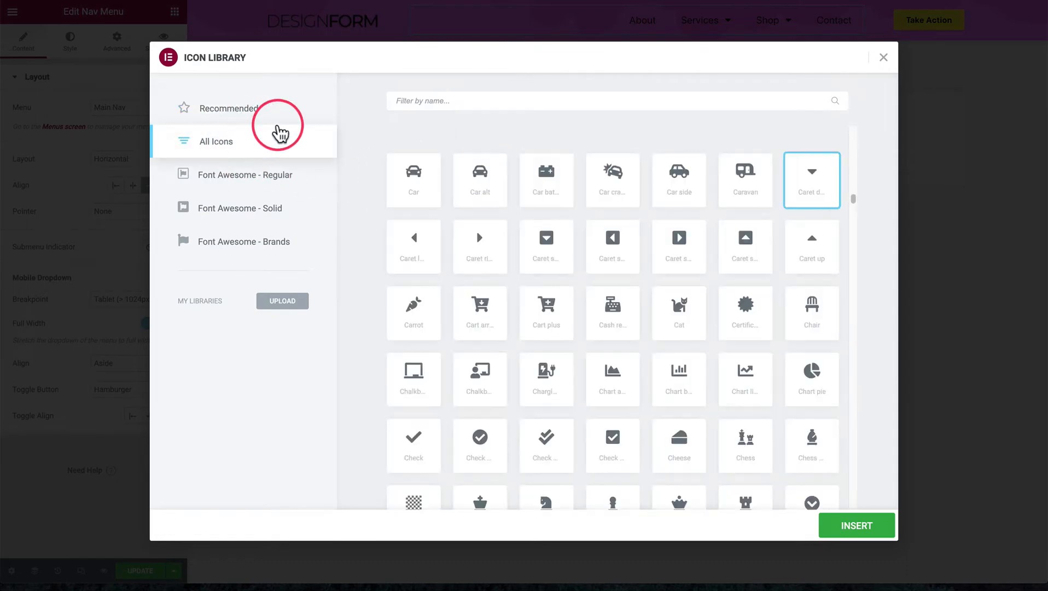
left_click(882, 57)
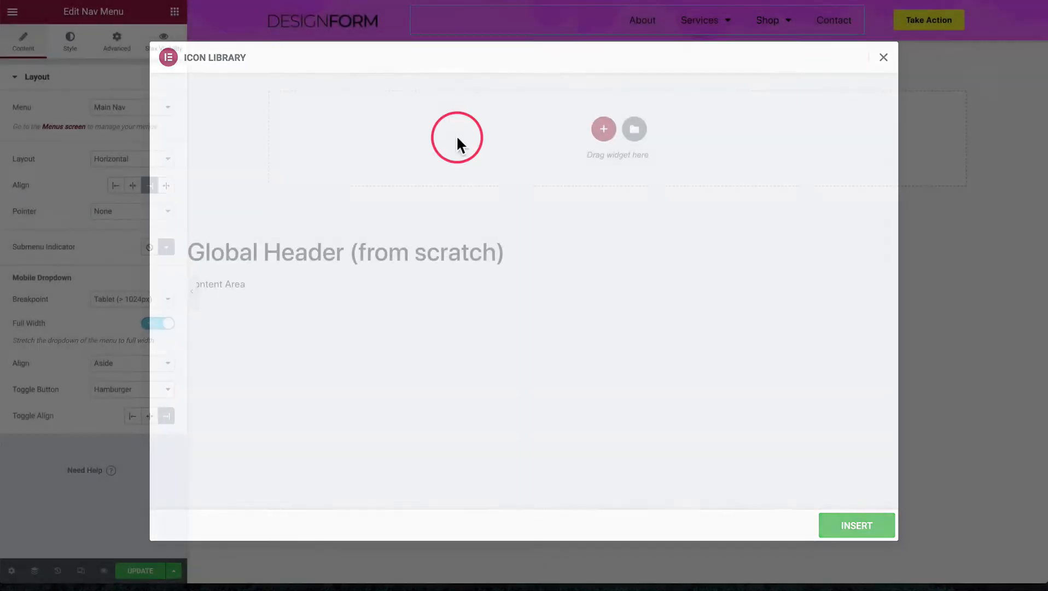
Preview the header at mobile size in Responsive Mode
left_click_drag(15, 279, 74, 278)
left_click(73, 277)
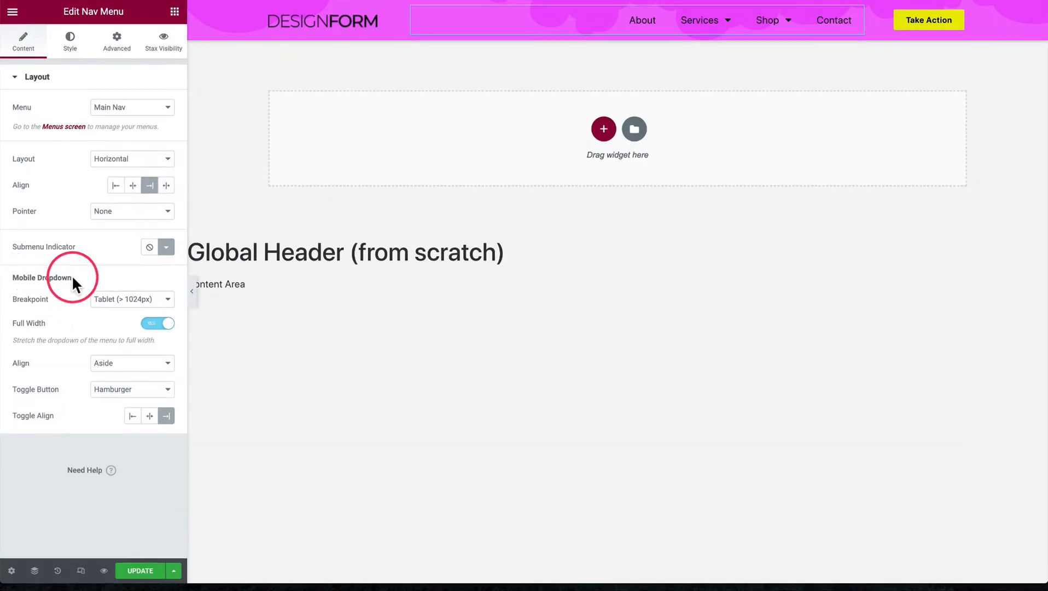
left_click(81, 570)
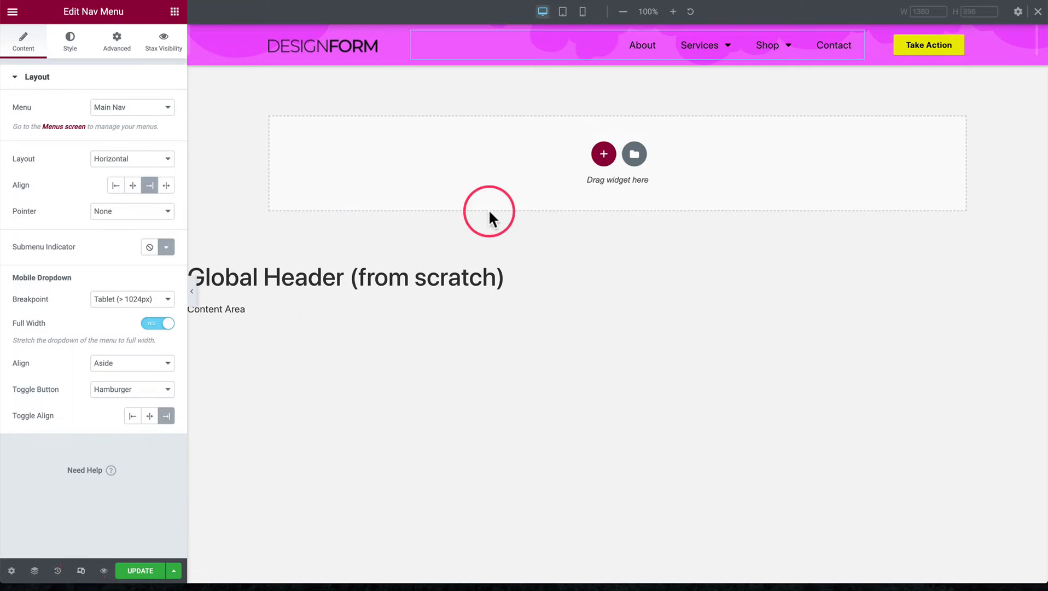
left_click(583, 12)
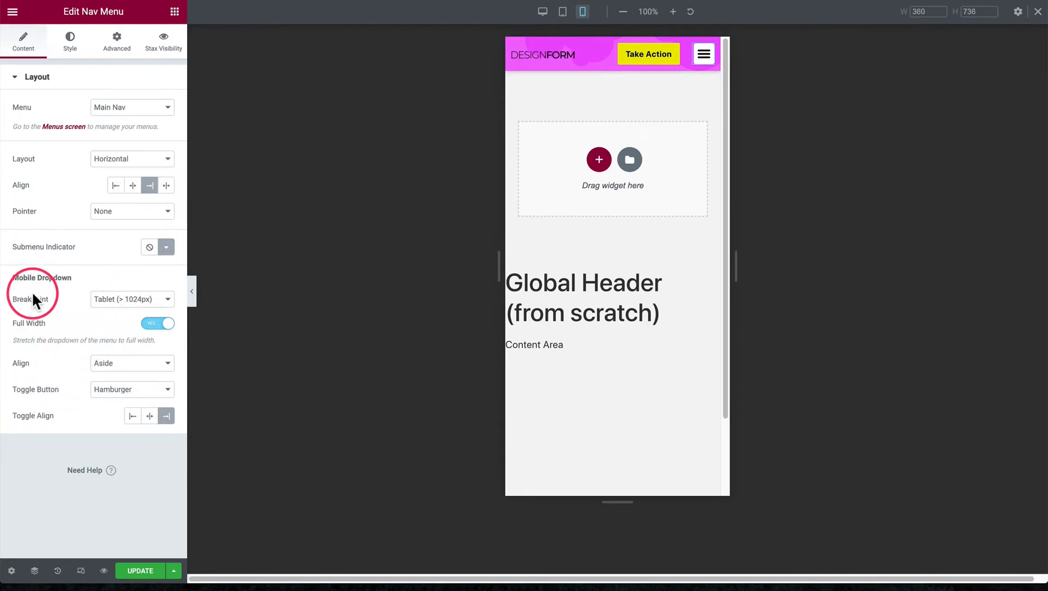
Set the mobile dropdown's breakpoint to Mobile (> 767px) and compare the header's desktop and mobile views
left_click(117, 300)
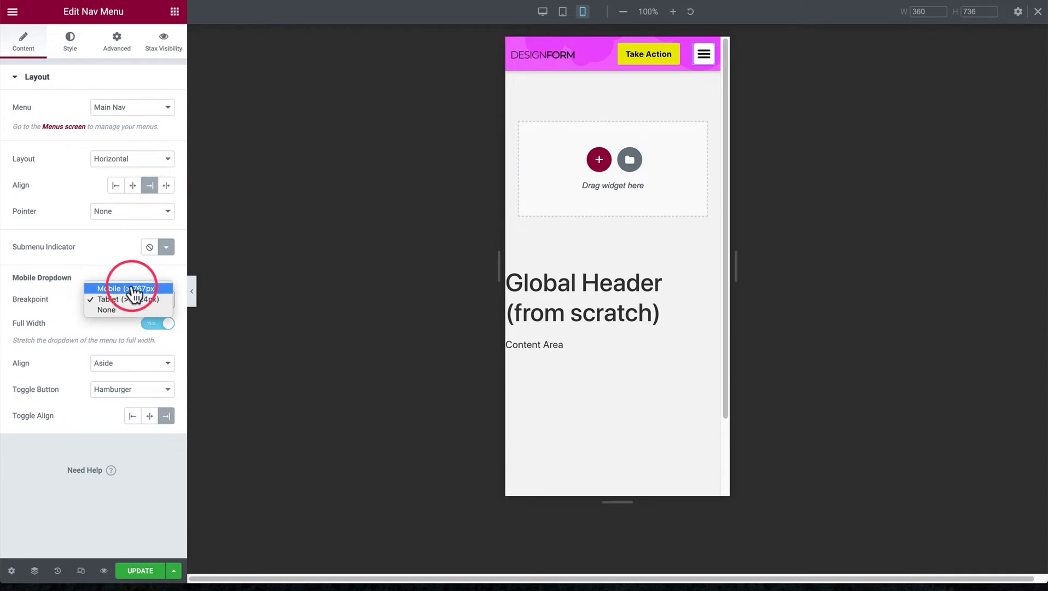
left_click(134, 292)
left_click(136, 304)
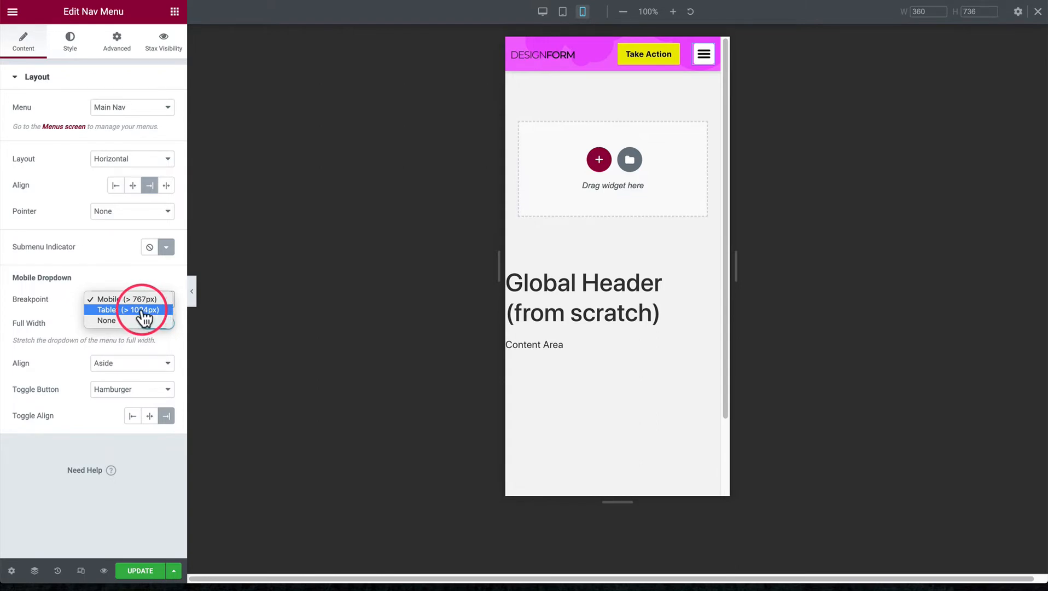
left_click(545, 14)
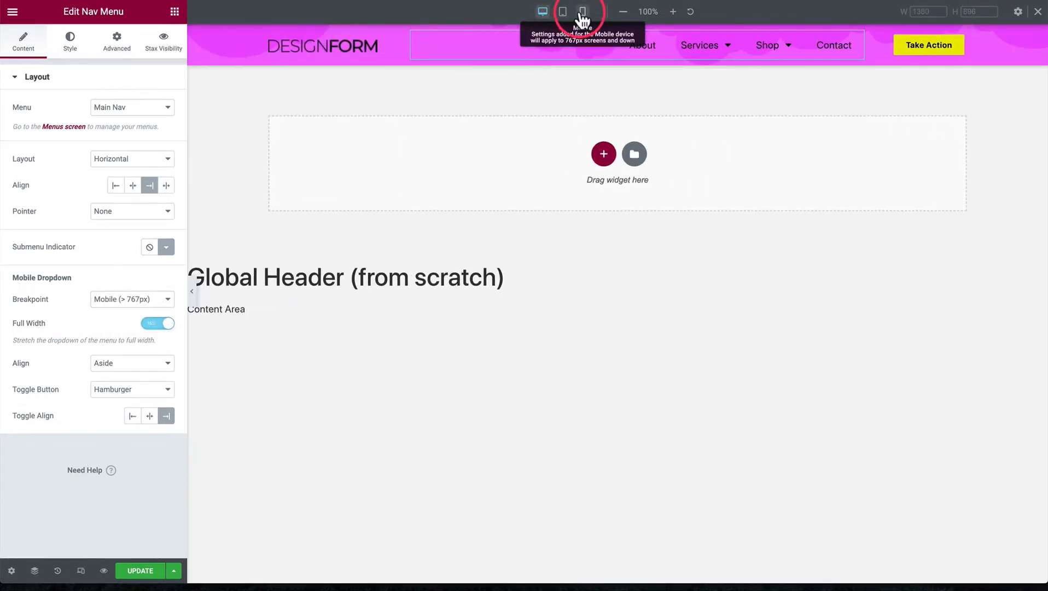
left_click(582, 17)
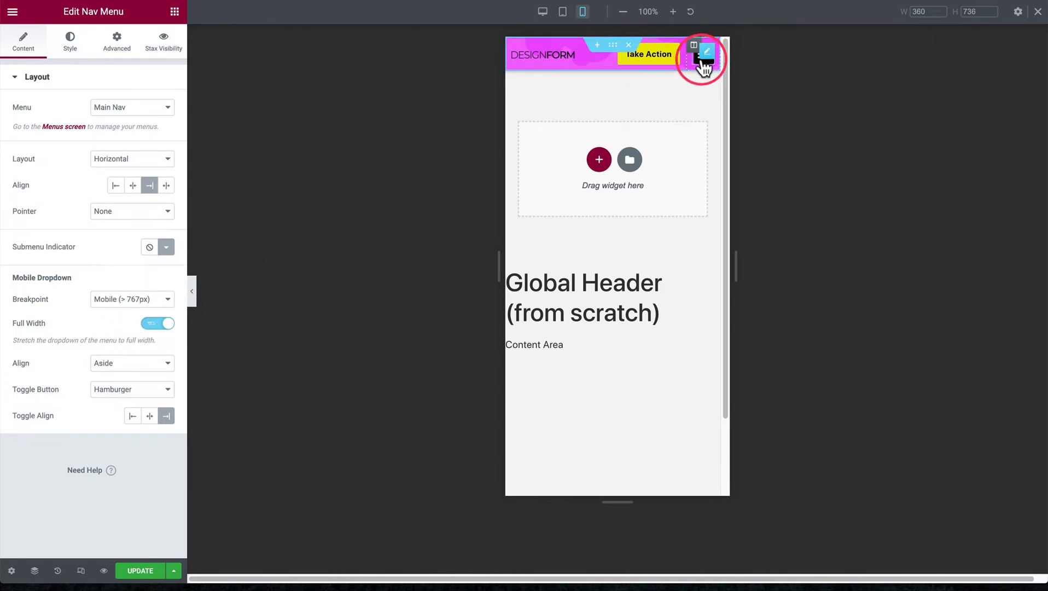
Expand the hamburger menu in the mobile preview, try it with Full Width off and switch Full Width back on
left_click(698, 63)
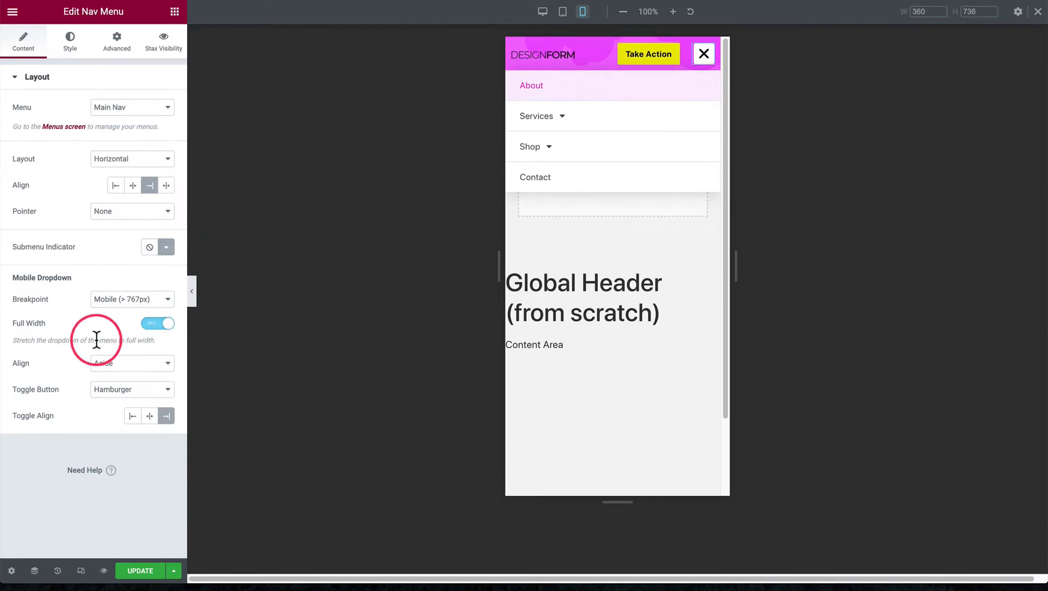
left_click(155, 324)
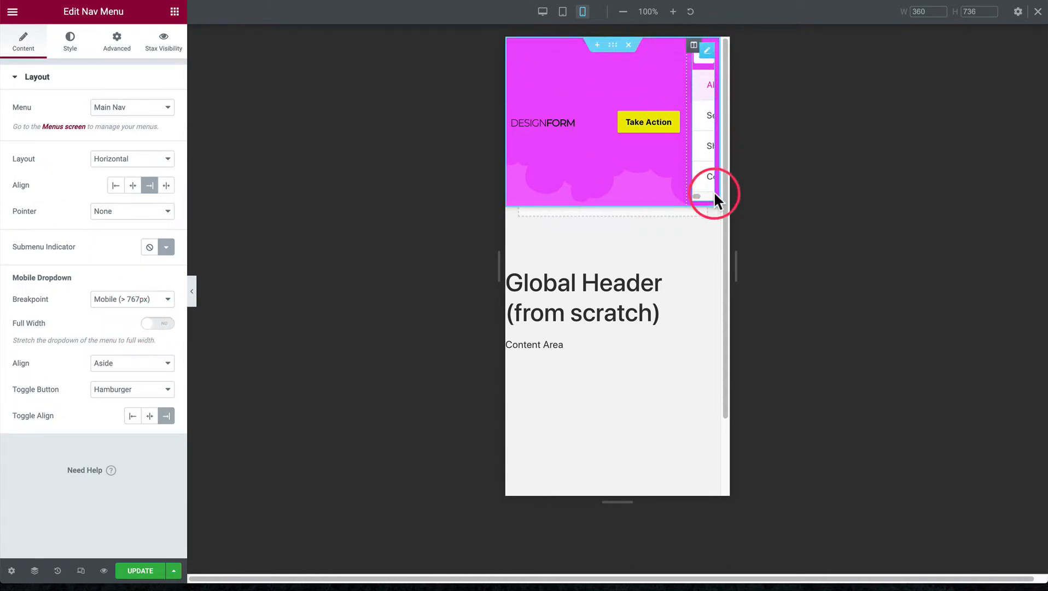
left_click(156, 323)
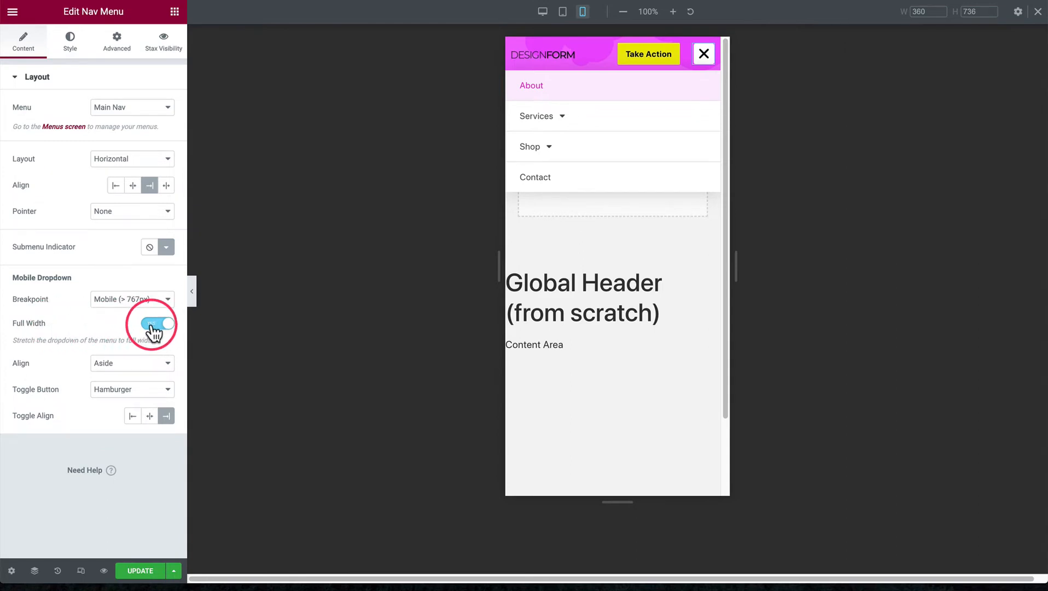
Compare Center and Aside alignment for the mobile dropdown's items and set the alignment to Center
left_click(113, 366)
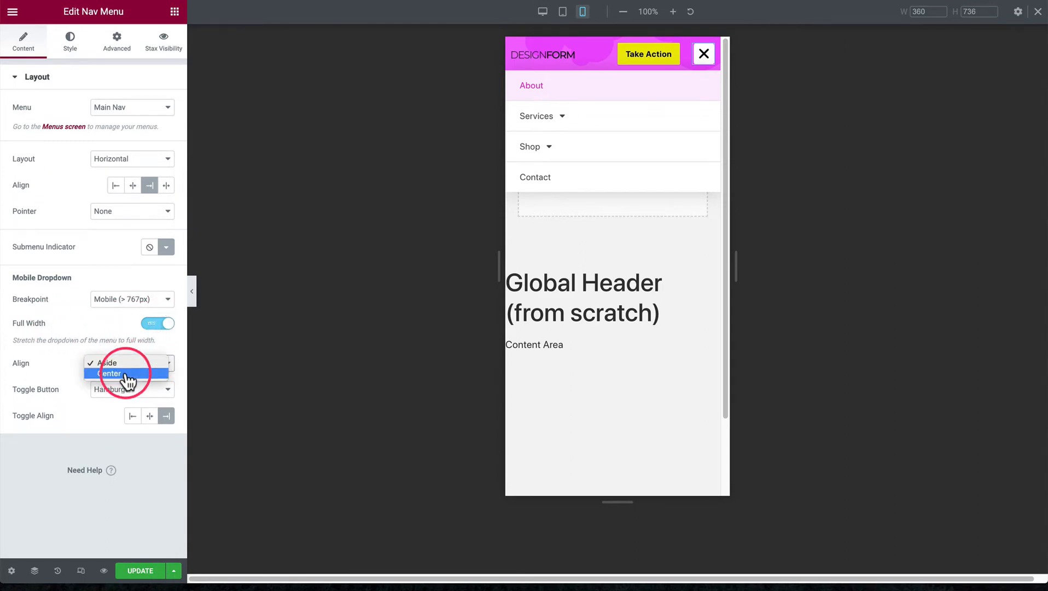
left_click(127, 374)
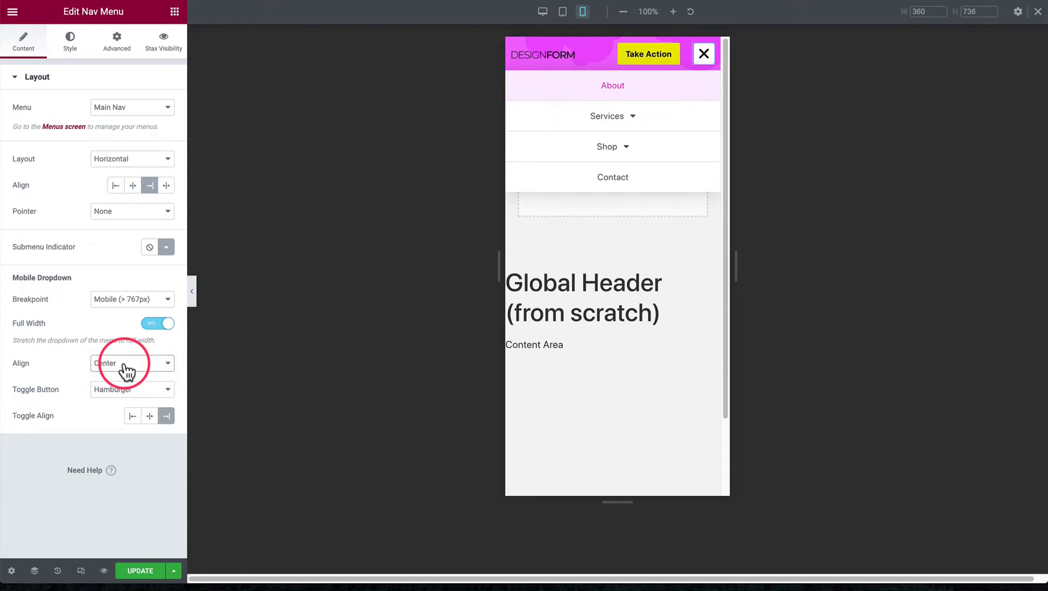
left_click(123, 366)
left_click(121, 353)
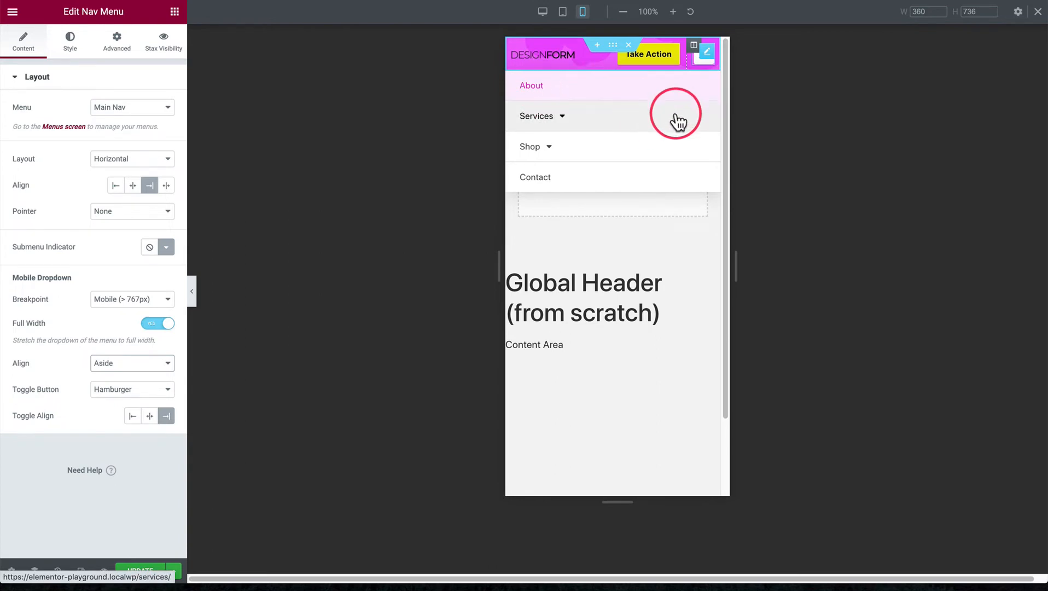
left_click(111, 372)
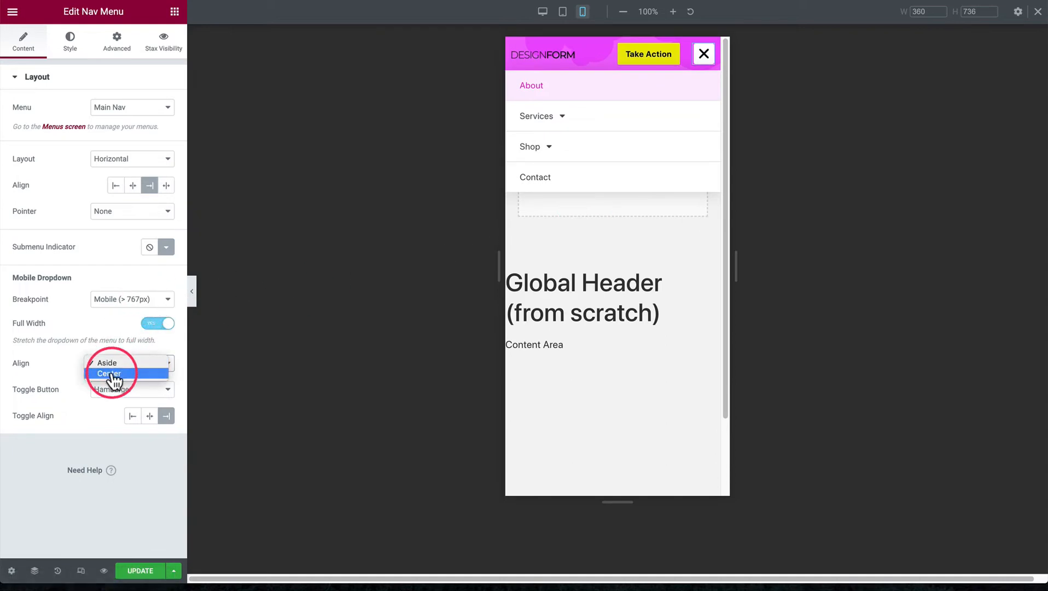
left_click(114, 378)
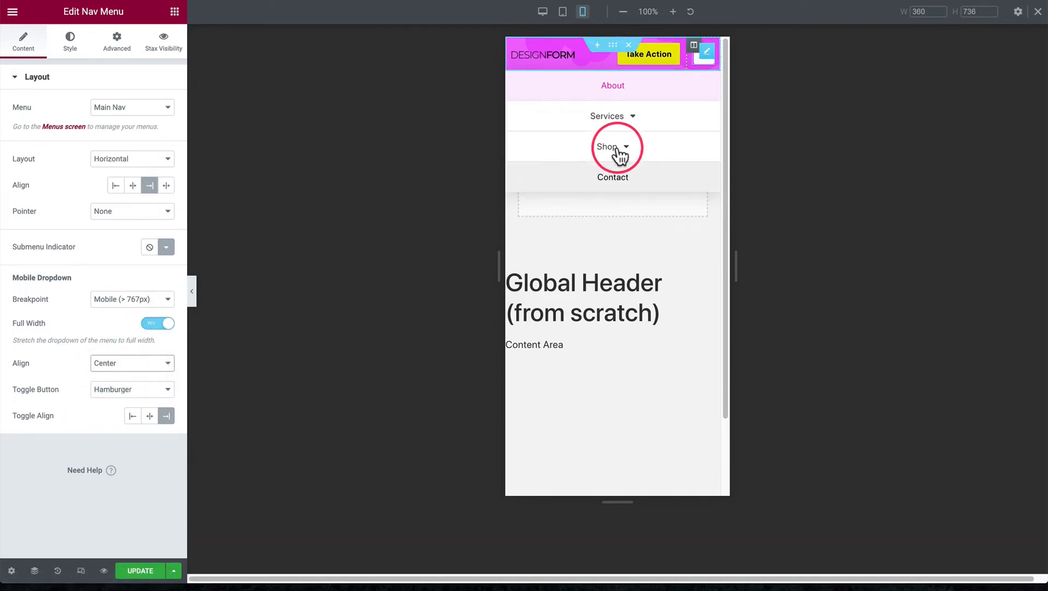
Set the alignment of the mobile dropdown's menu items to Aside
left_click(112, 362)
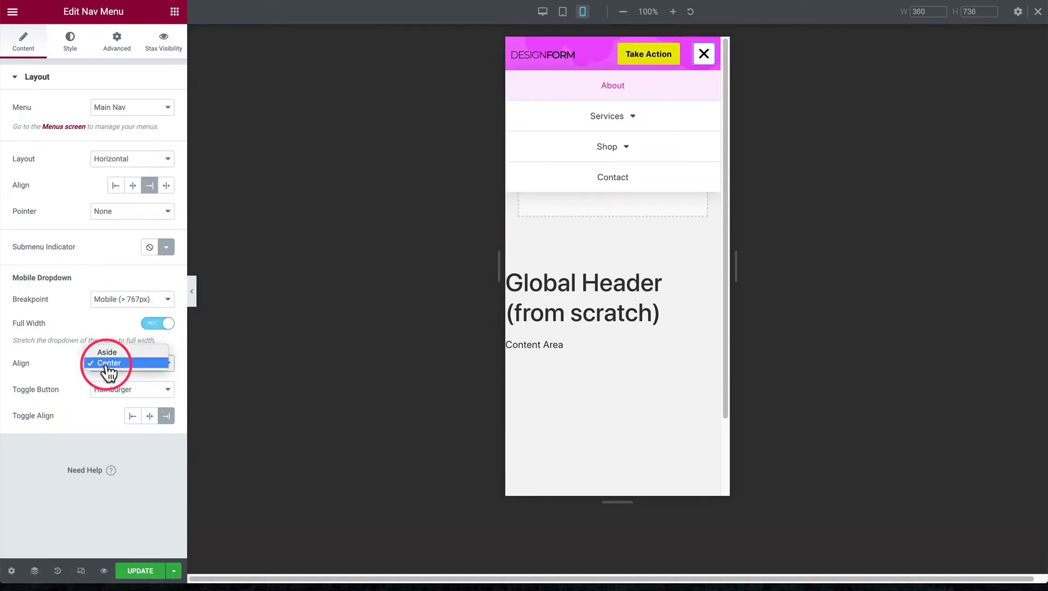
left_click(111, 352)
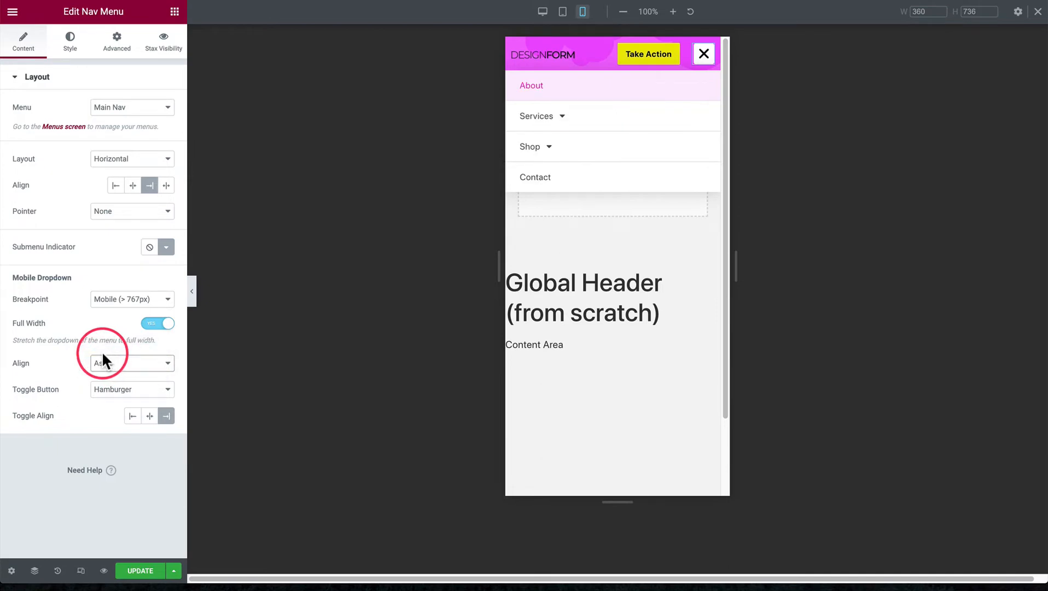
Try None for the mobile menu's toggle button and Left for its toggle alignment, restoring Hamburger and Right
left_click(103, 389)
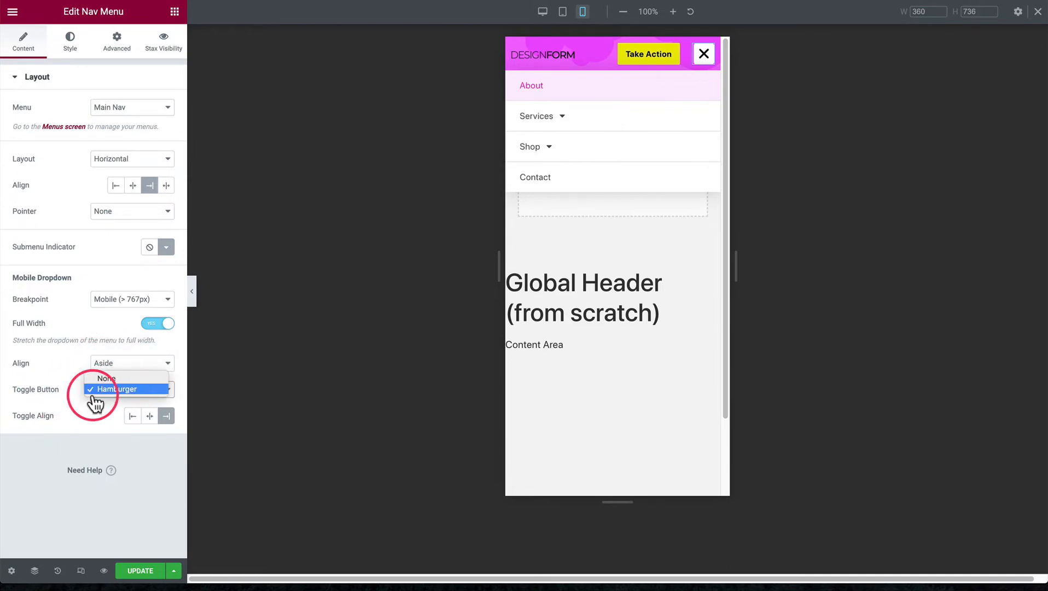
left_click(52, 399)
left_click(120, 390)
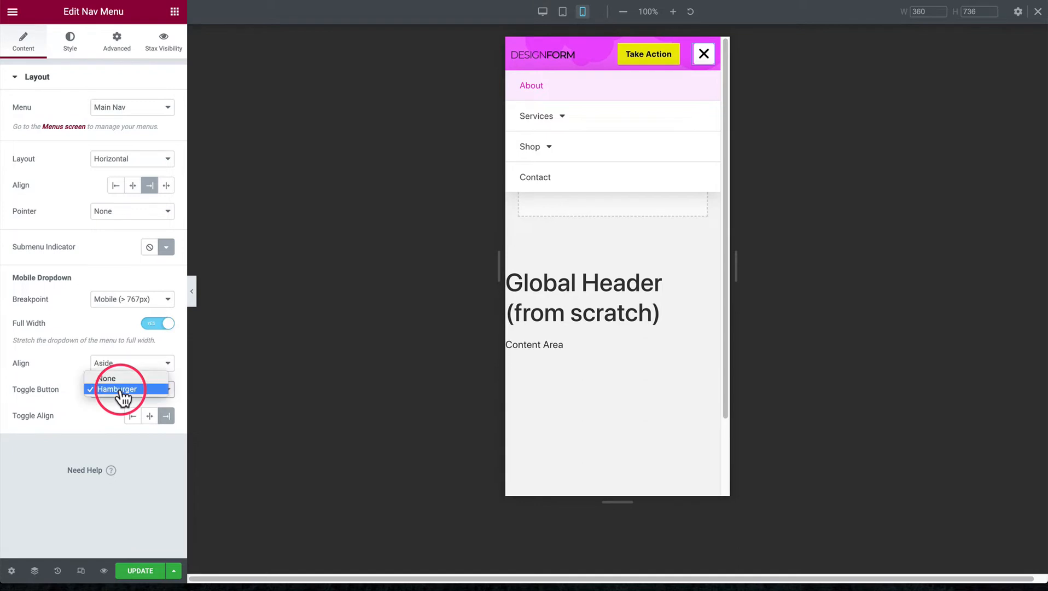
left_click(122, 379)
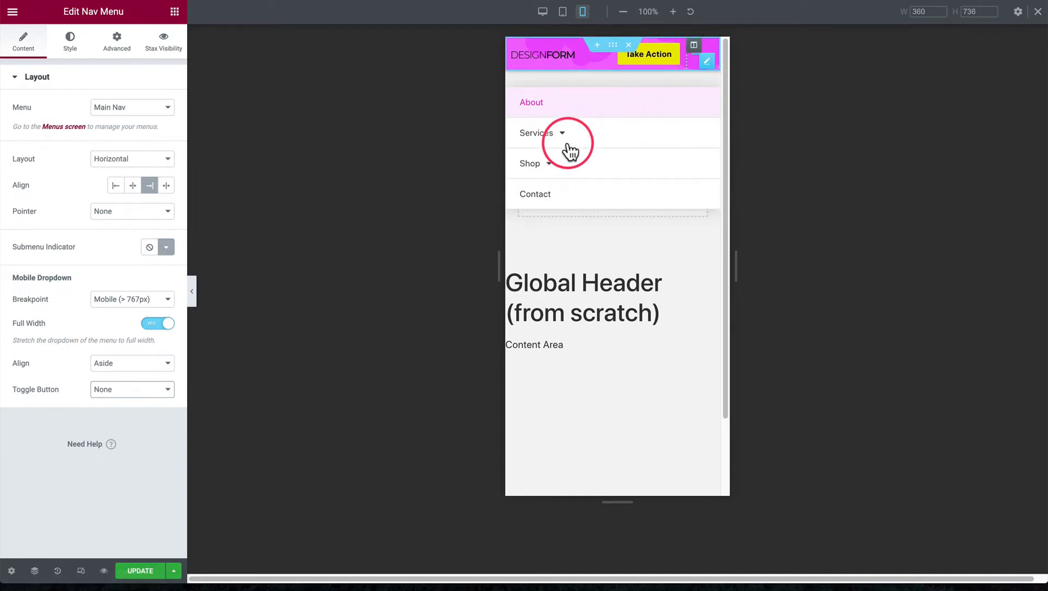
left_click(118, 389)
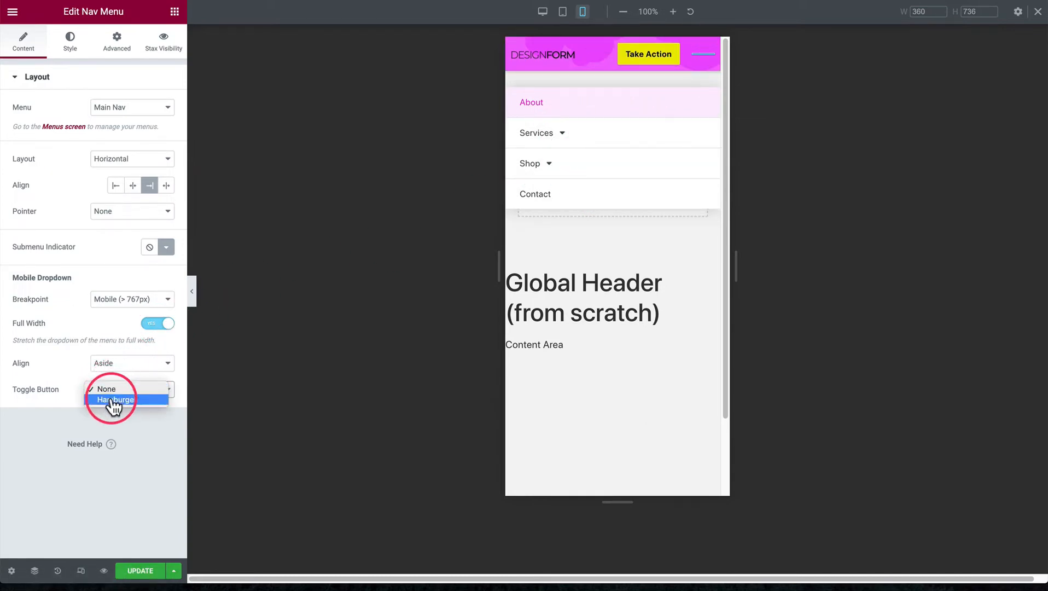
left_click(110, 399)
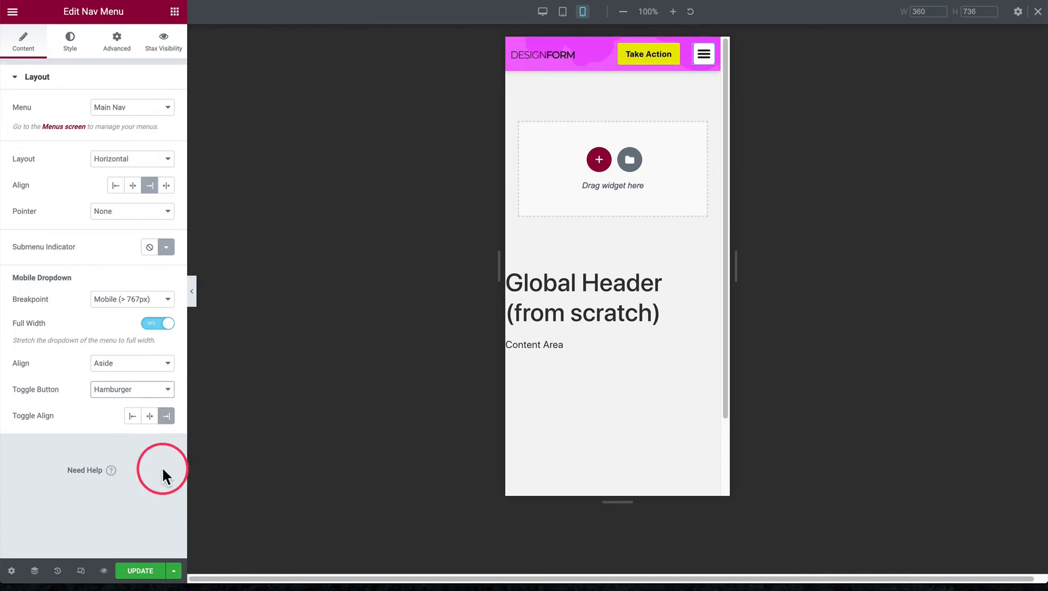
left_click(133, 417)
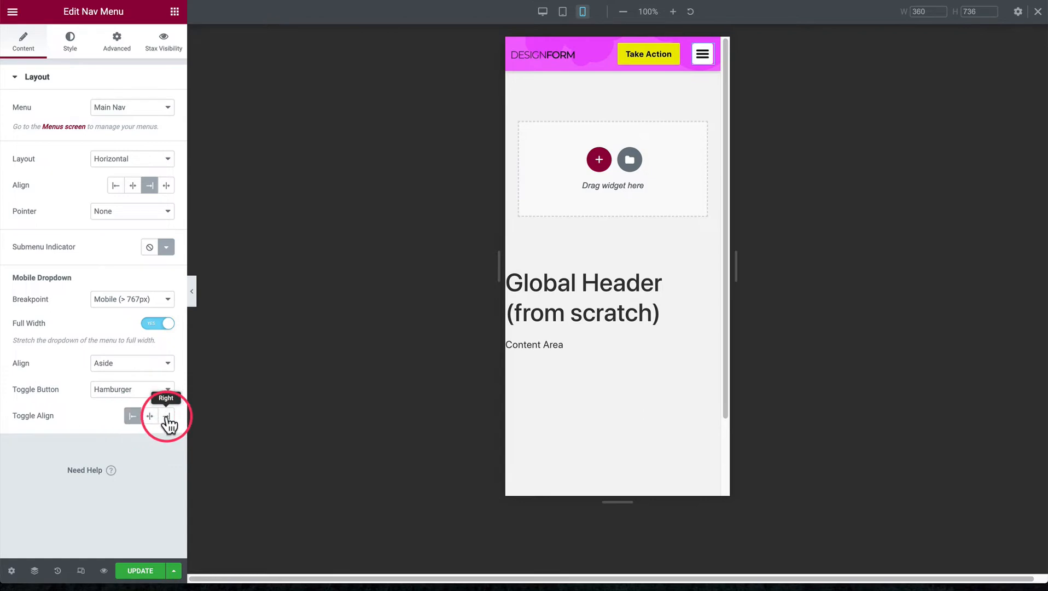
left_click(167, 416)
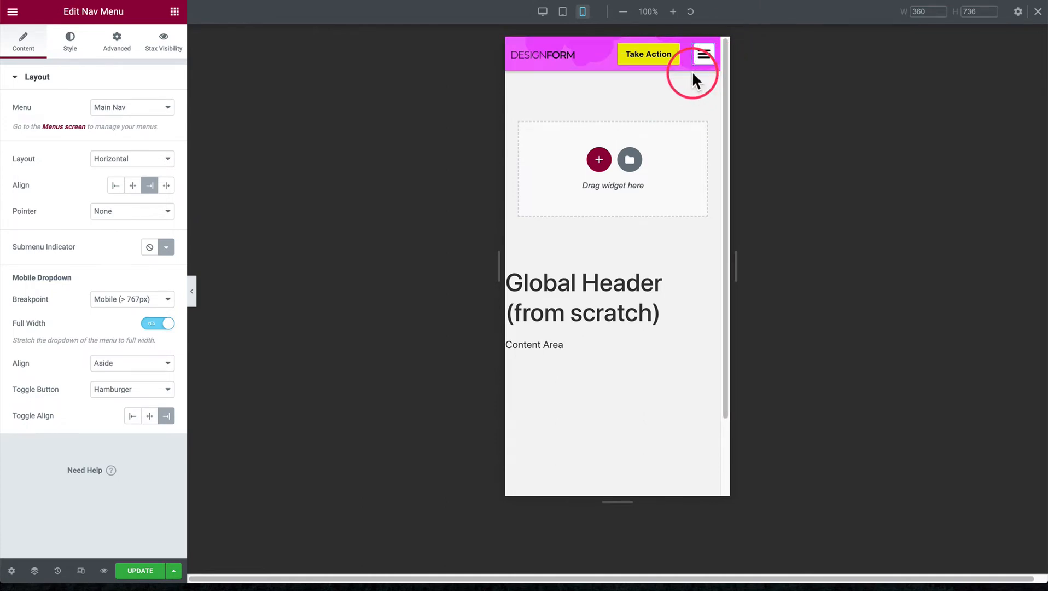
Return to the desktop view, search the widgets for "butt" and review the Take Action button's content settings
left_click(541, 13)
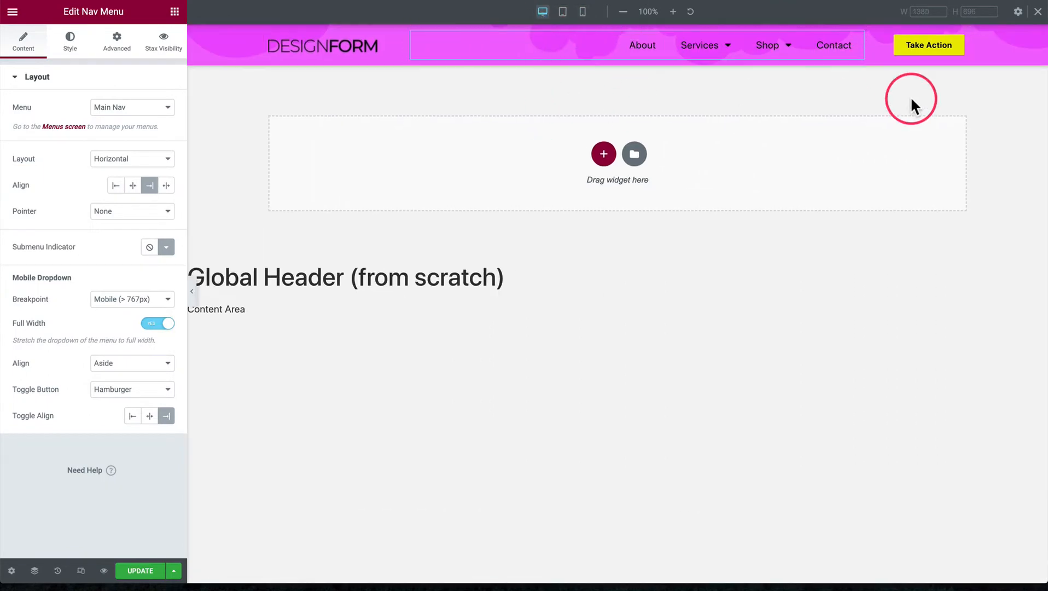
left_click(882, 43)
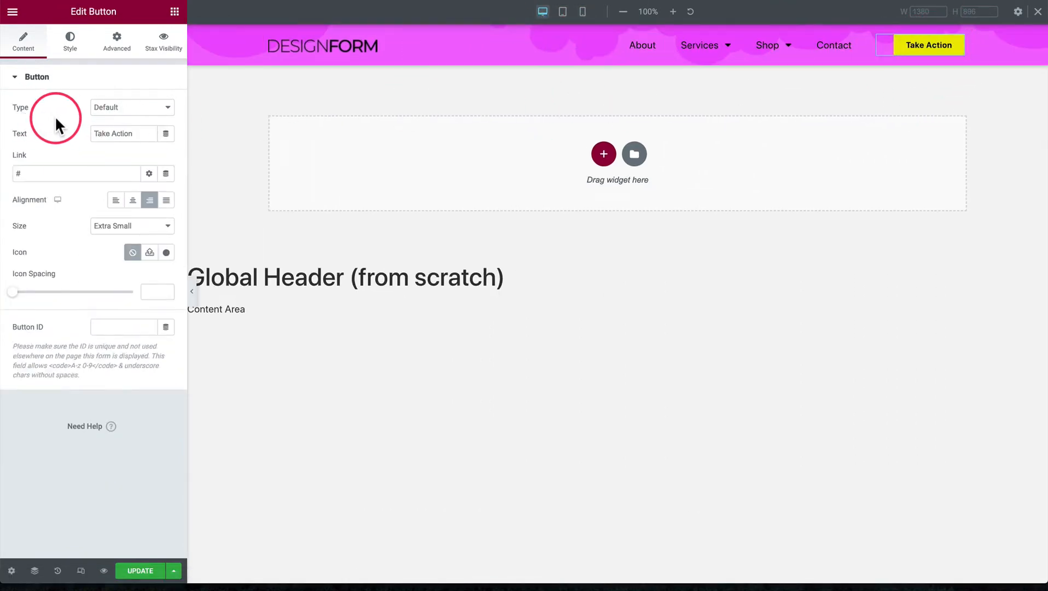
left_click(174, 11)
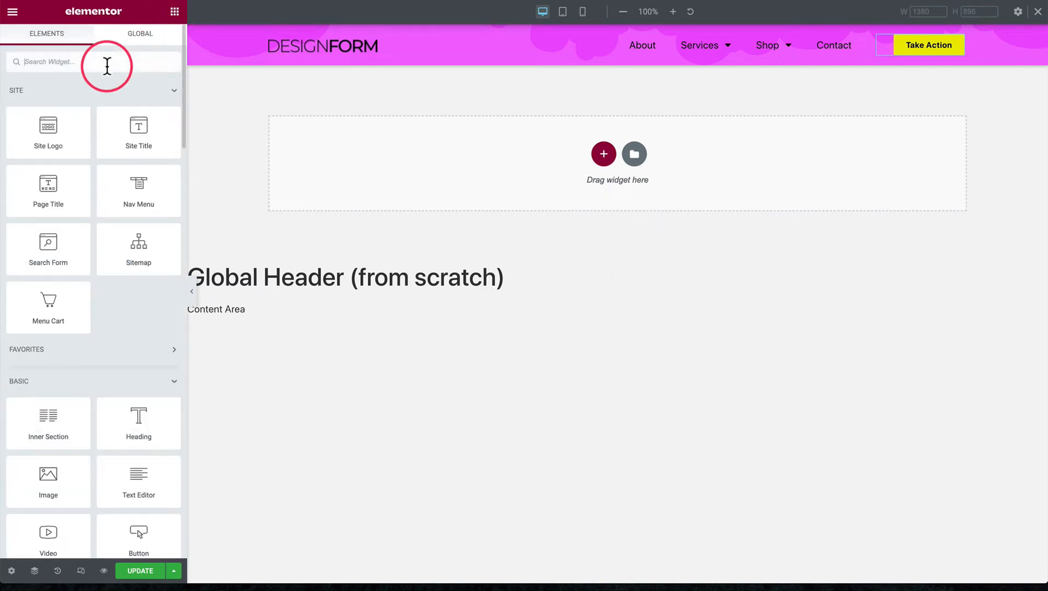
type("butt")
left_click_drag(73, 88, 885, 42)
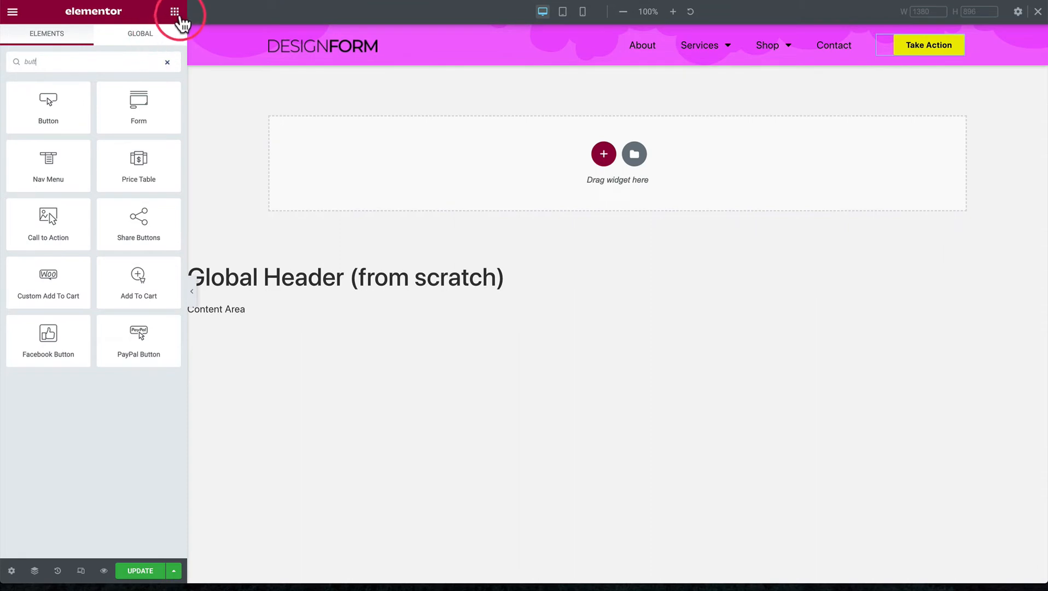
left_click(884, 42)
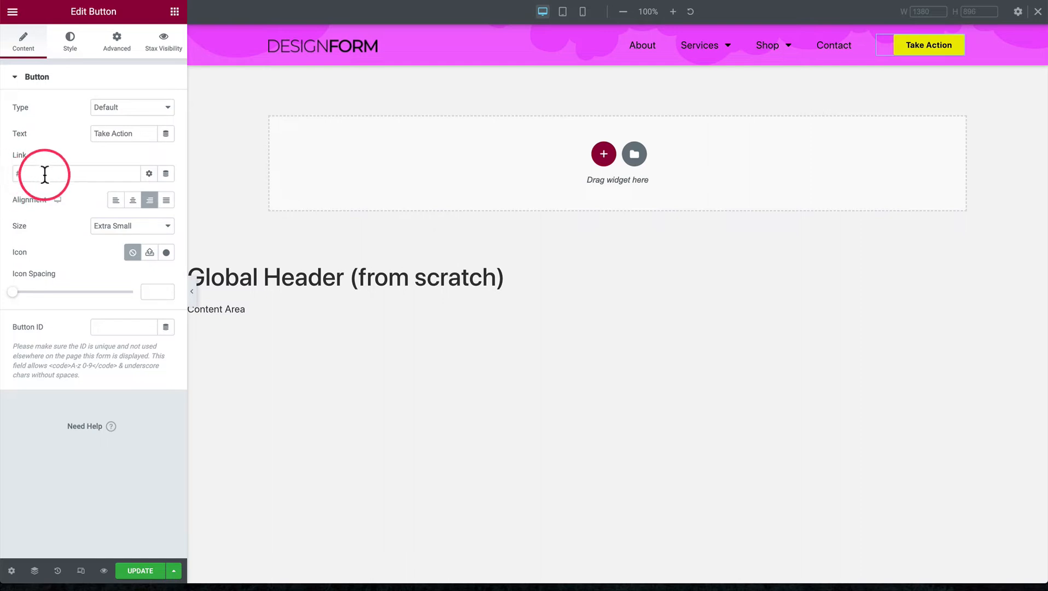
triple_click(116, 133)
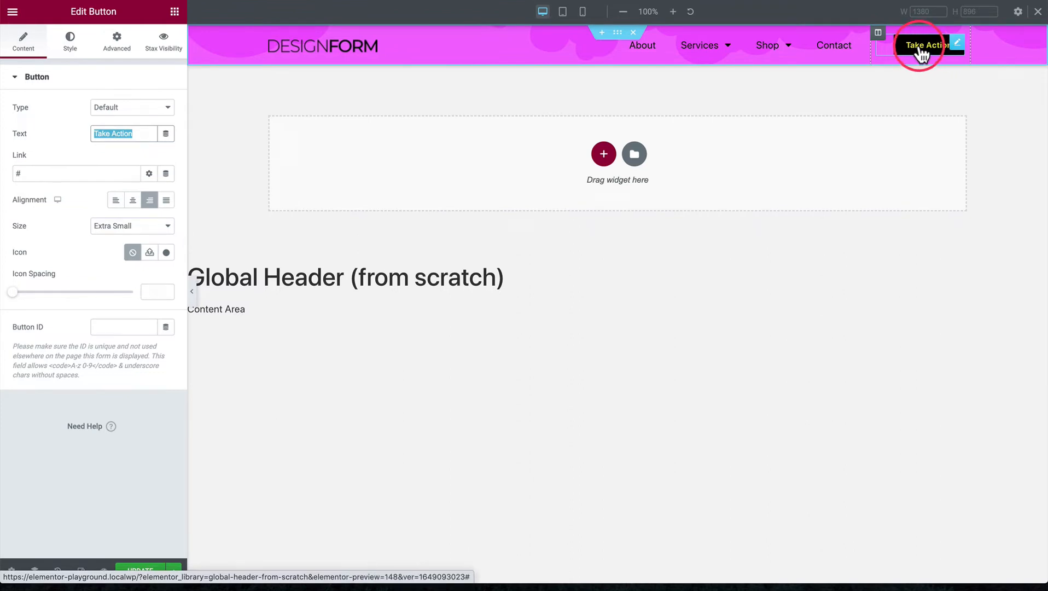
Review the global Buttons theme style in Site Settings and return to the header template
left_click(12, 11)
left_click(66, 70)
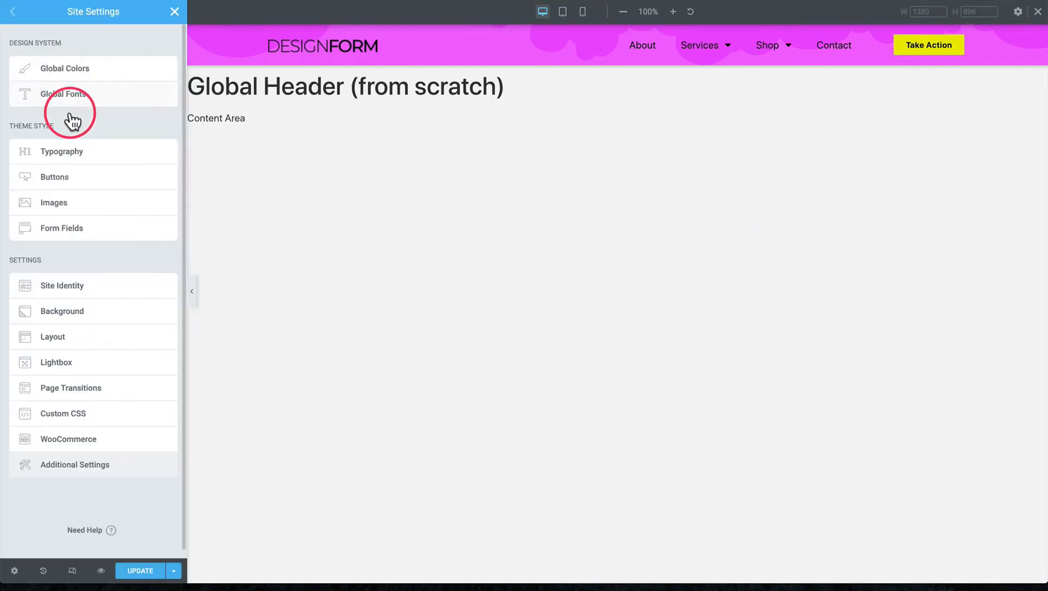
left_click(78, 185)
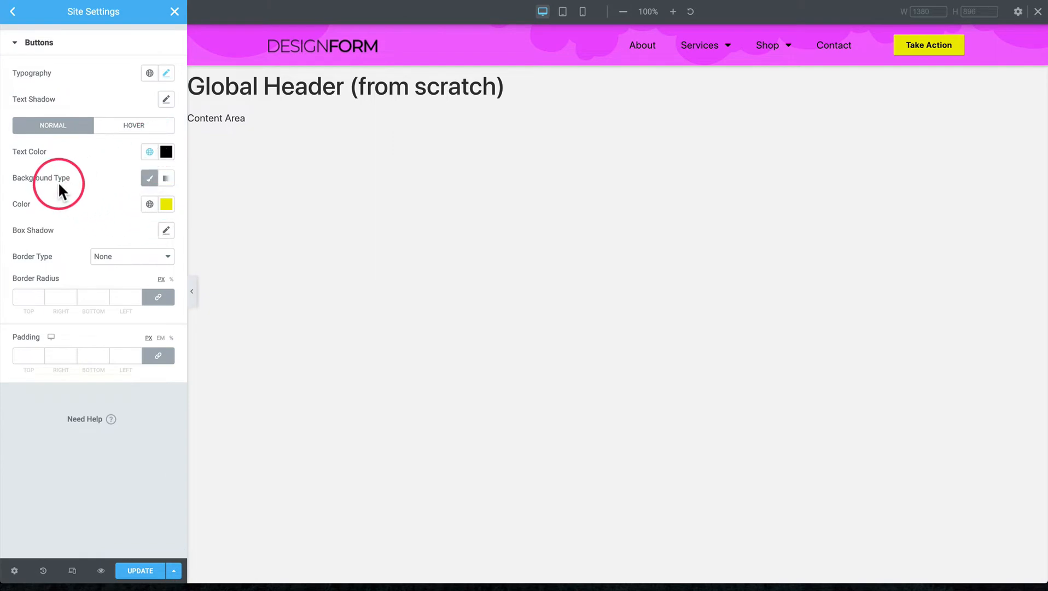
left_click(12, 11)
left_click(174, 11)
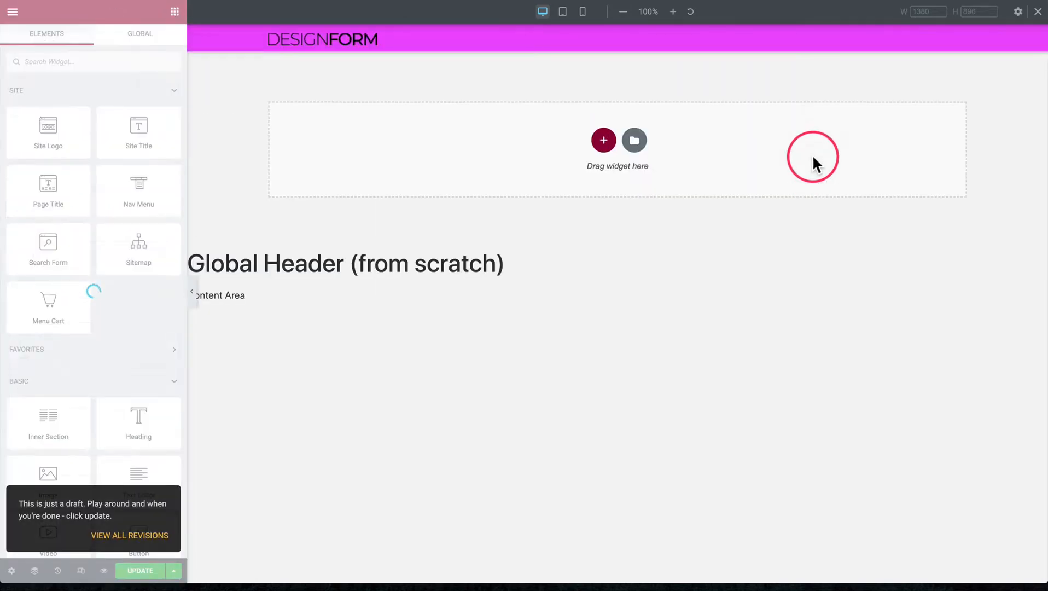
Examine the Take Action button's own style settings and return to its content settings
left_click(888, 49)
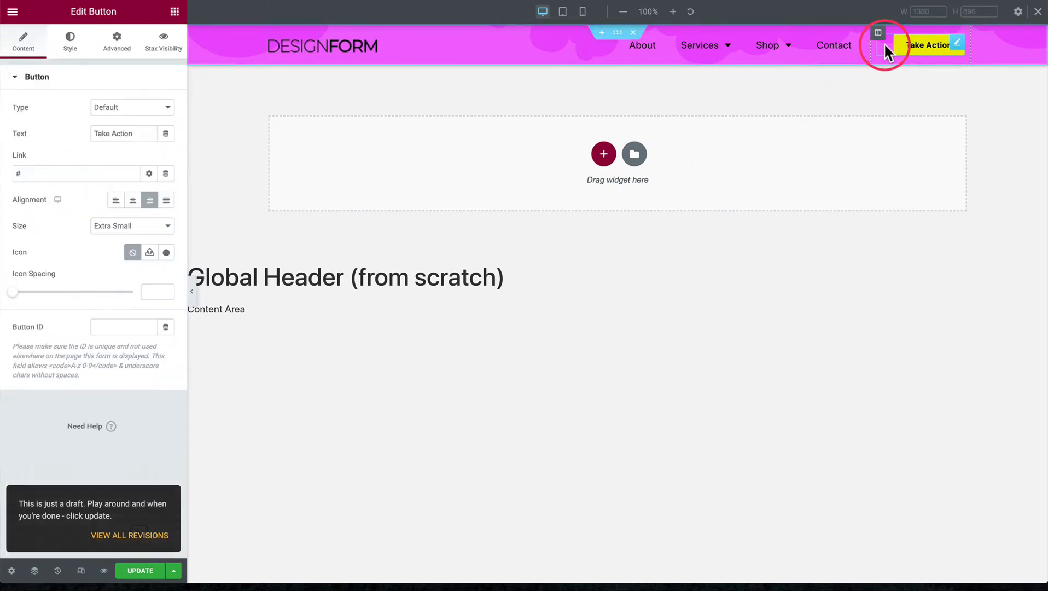
left_click(71, 48)
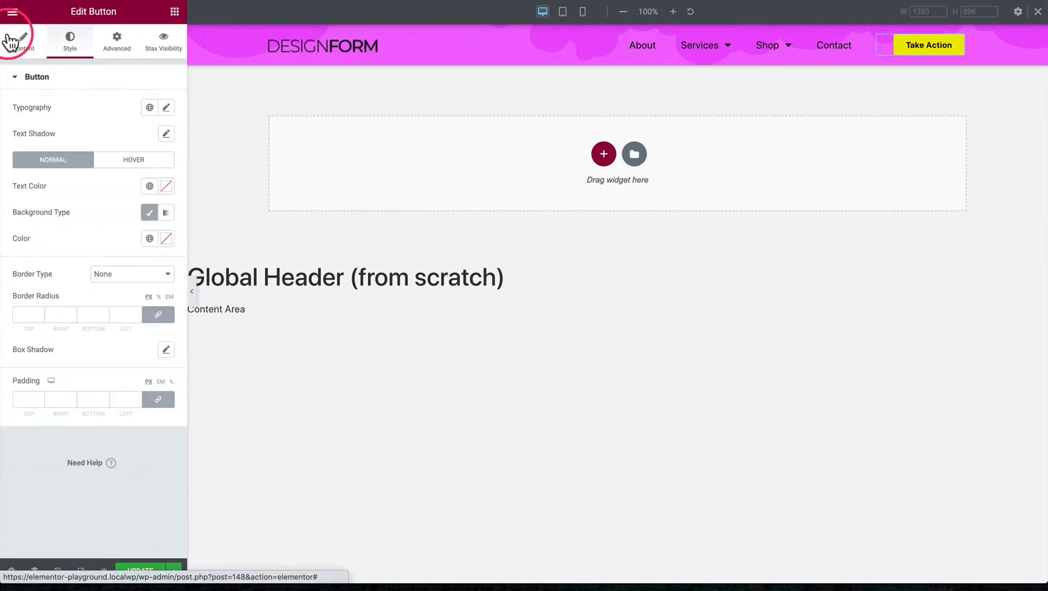
left_click(11, 41)
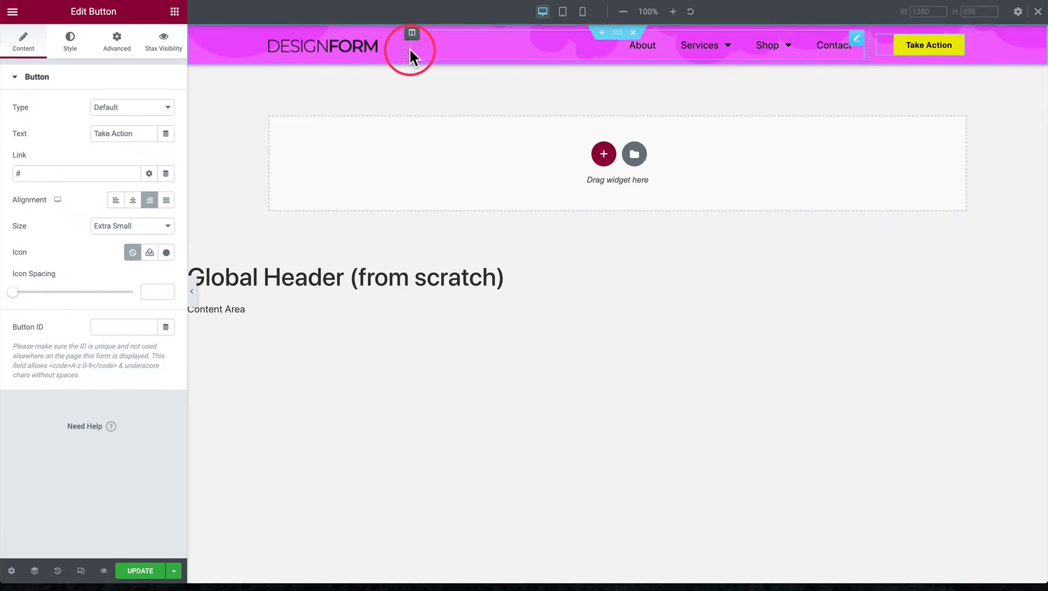
Nudge the borders between the header's columns and set the logo column's width to 20%
left_click_drag(401, 46, 401, 47)
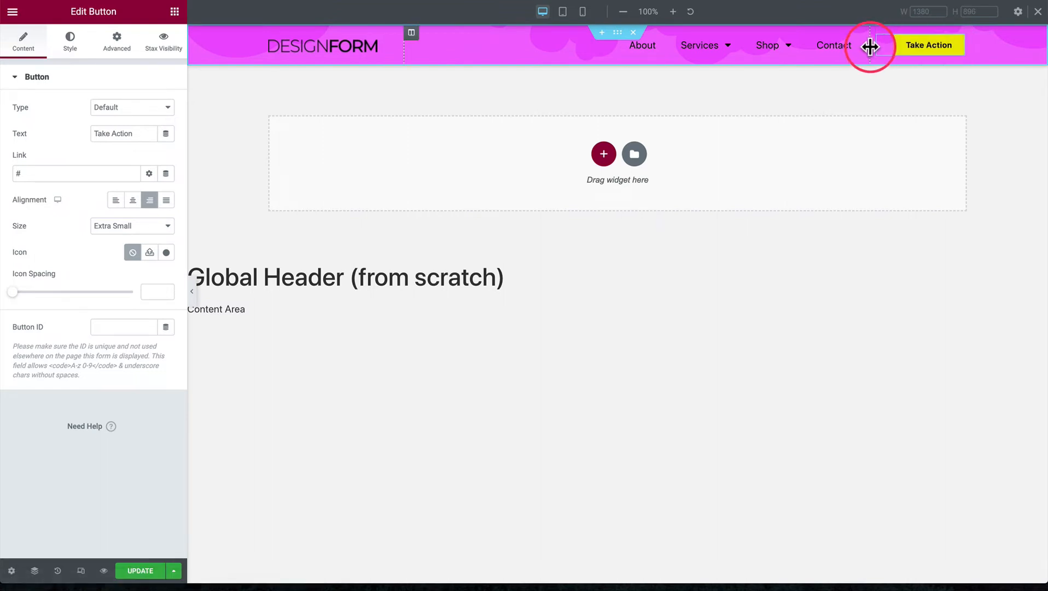
left_click_drag(870, 47, 871, 45)
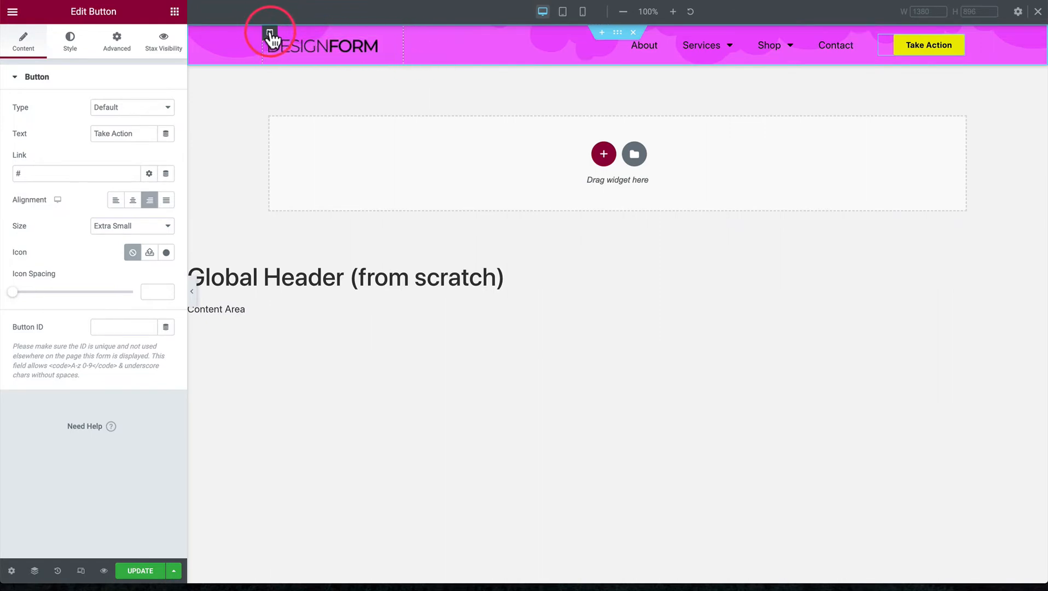
left_click(270, 34)
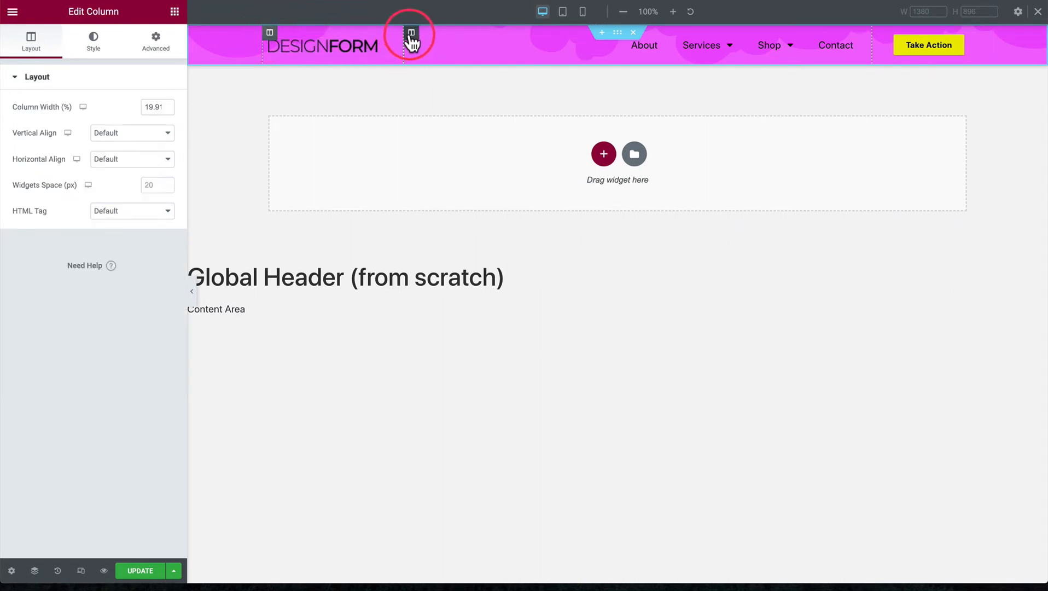
double_click(153, 107)
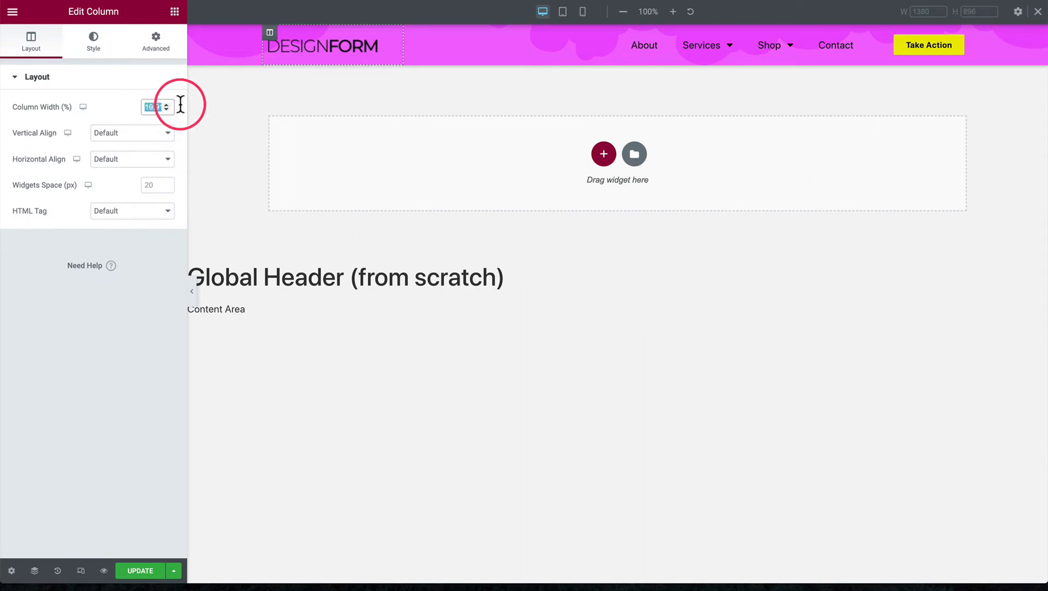
type("20")
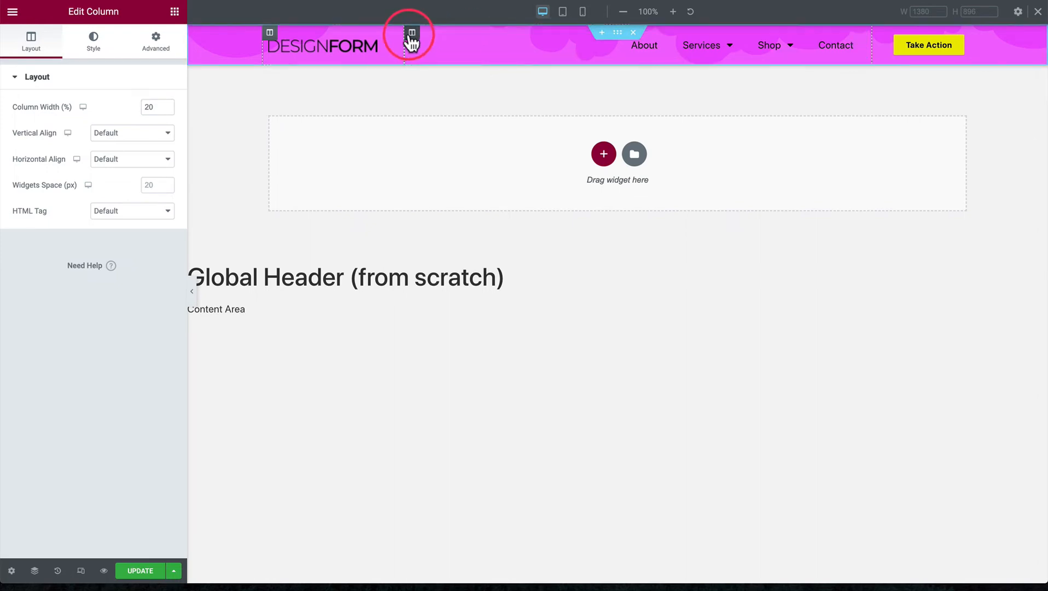
Adjust the border between the logo and menu columns by hand, making the menu column about 65.9% wide
left_click(412, 34)
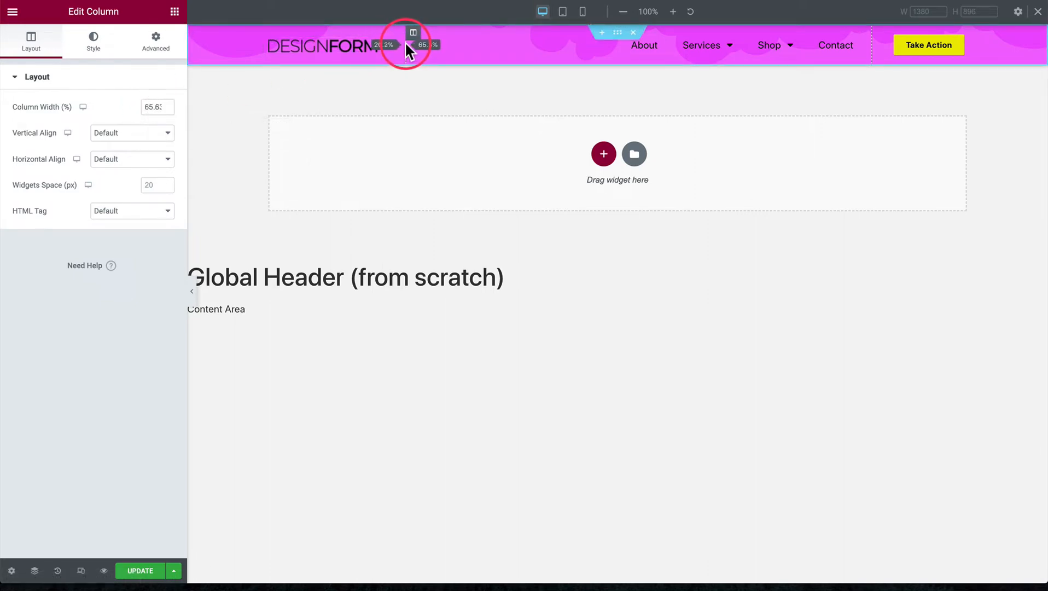
left_click_drag(405, 44, 404, 44)
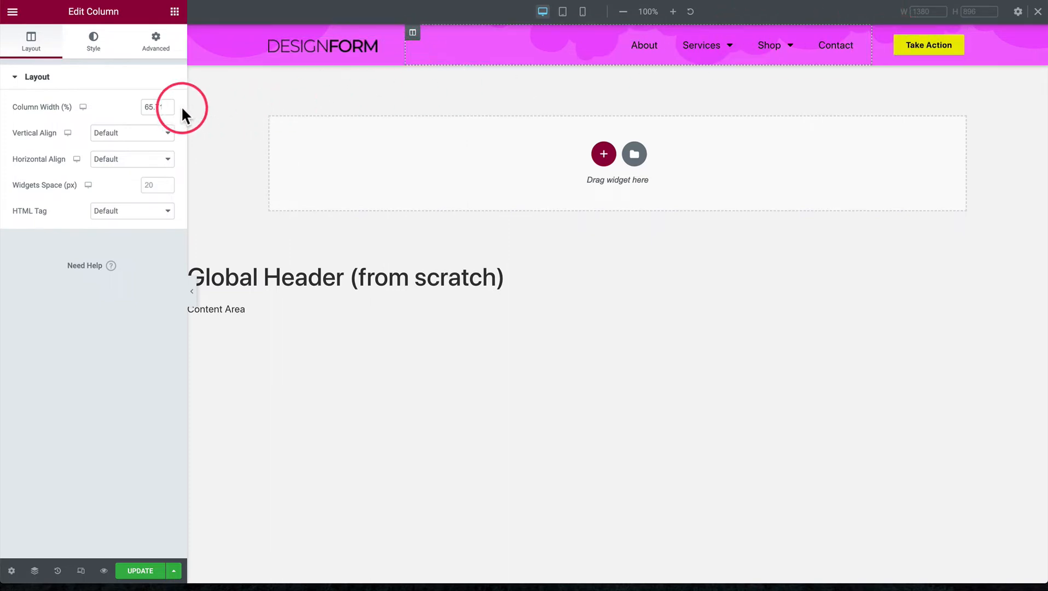
double_click(150, 107)
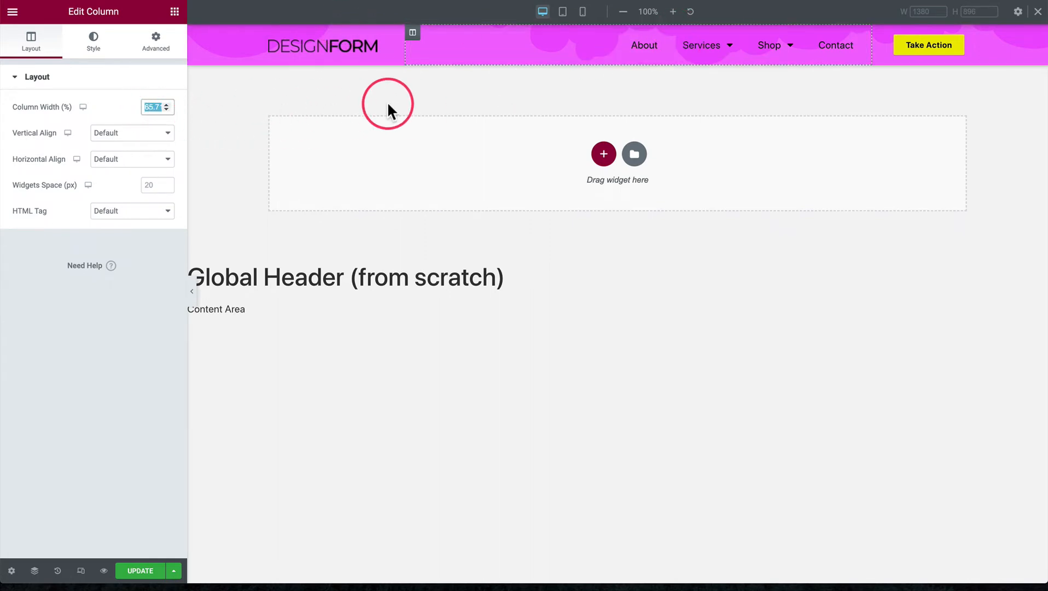
left_click(418, 89)
left_click_drag(406, 54, 404, 53)
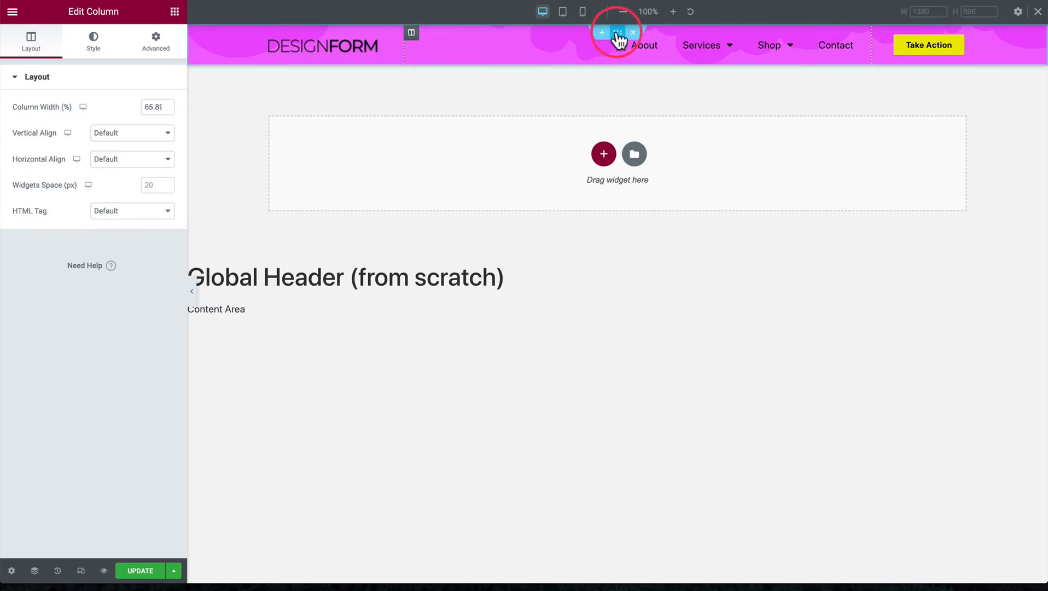
Try Default as the header section's vertical alignment and set it back to Middle
left_click(617, 33)
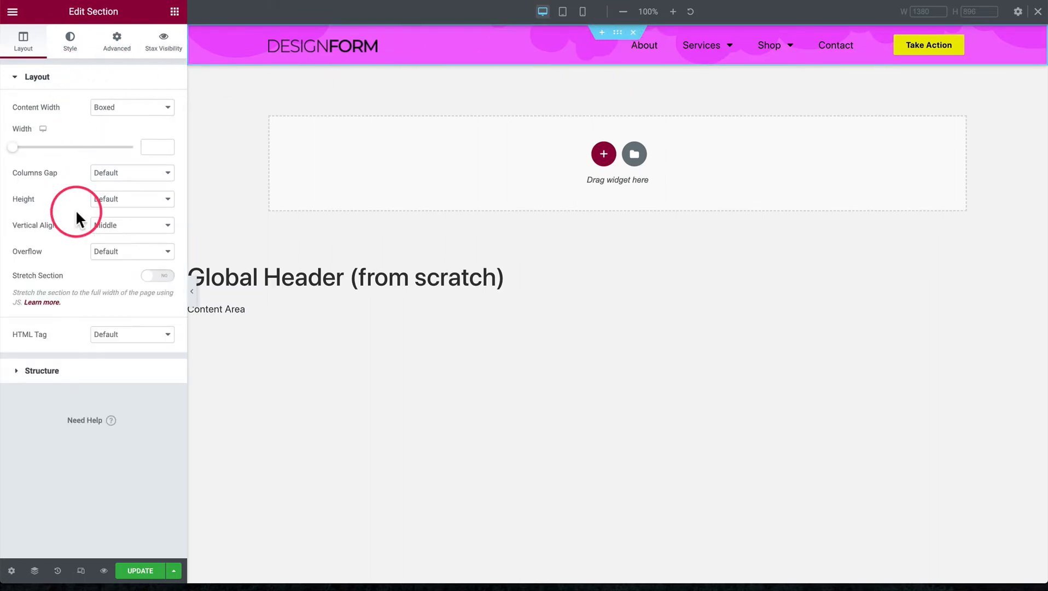
left_click(117, 226)
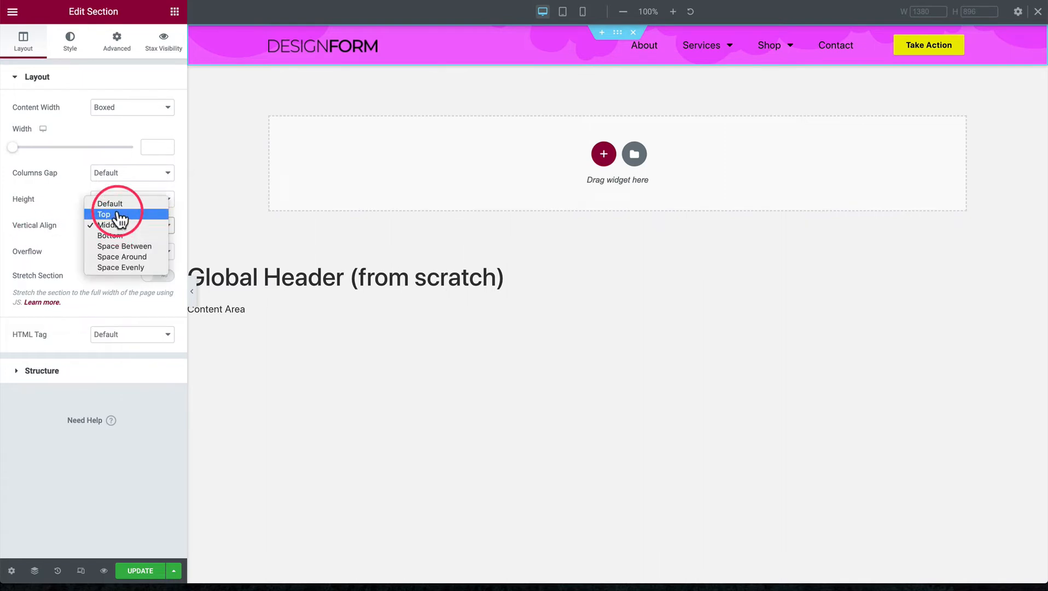
left_click(118, 203)
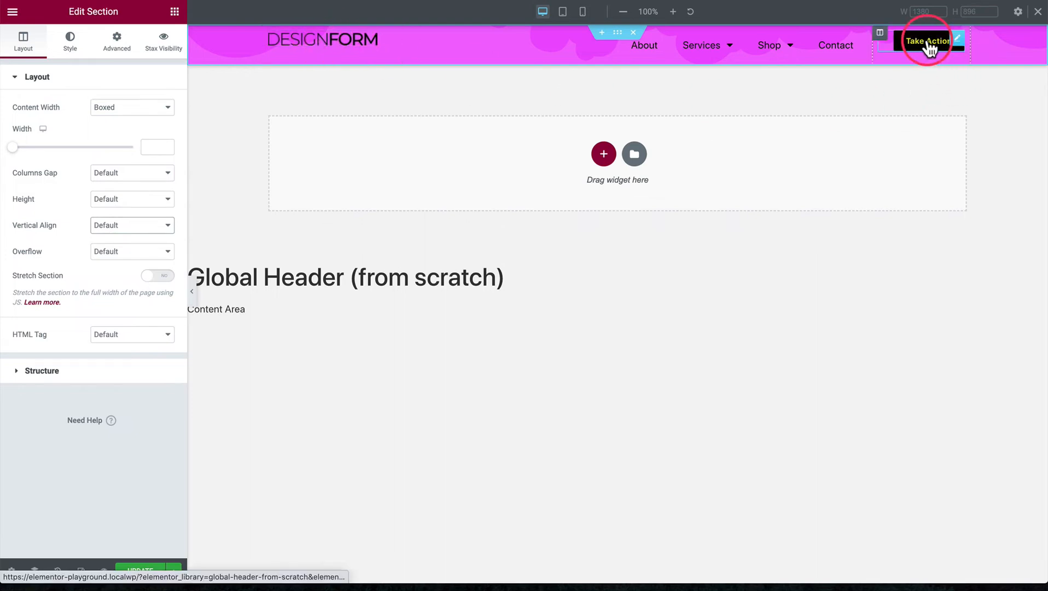
left_click(125, 227)
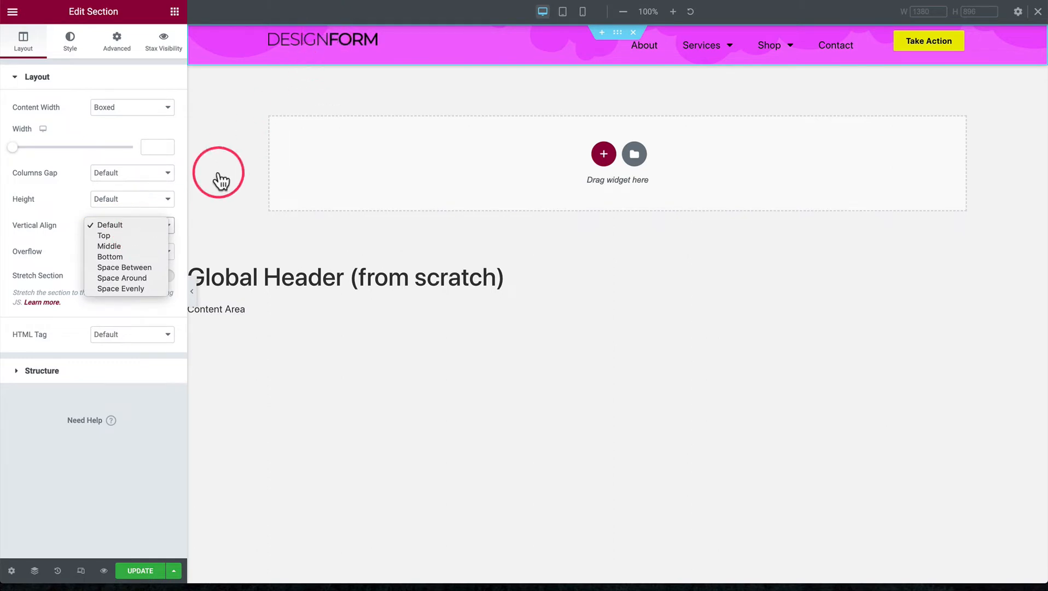
left_click(108, 246)
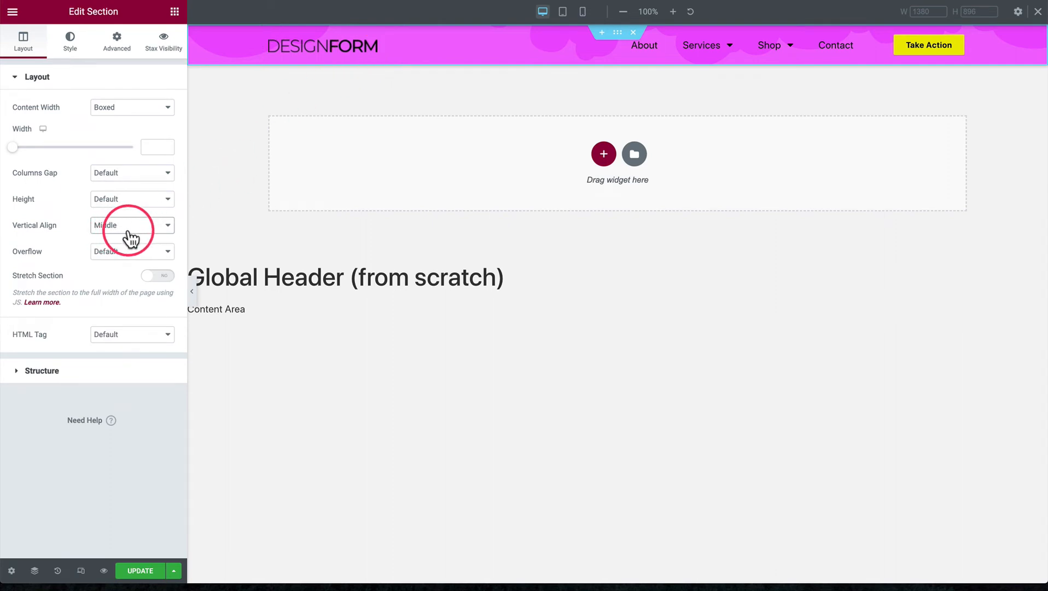
Give the header section a solid border with a width of 1 px on all sides
left_click(70, 39)
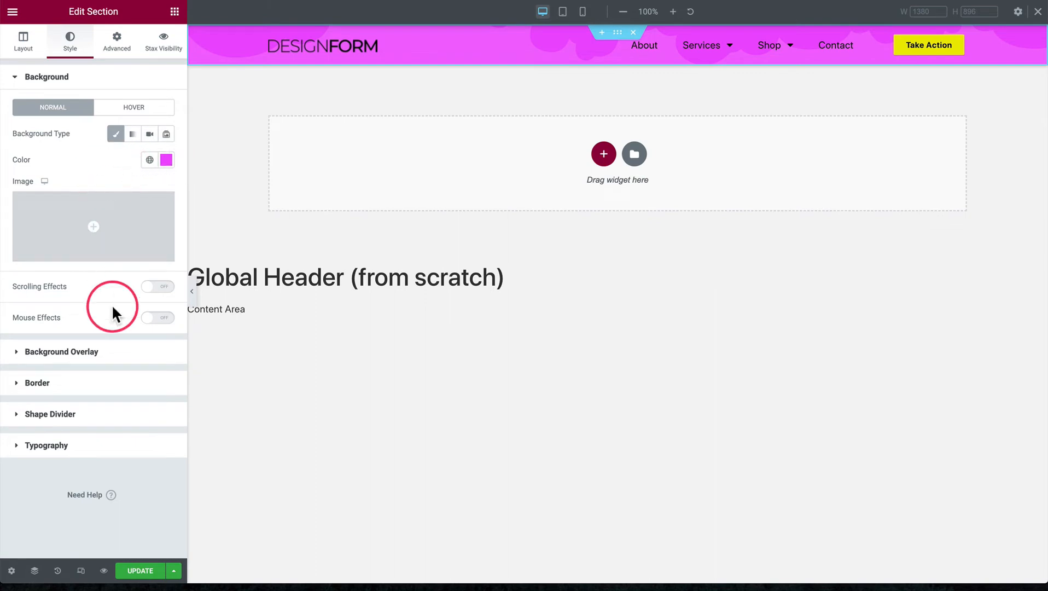
left_click(82, 392)
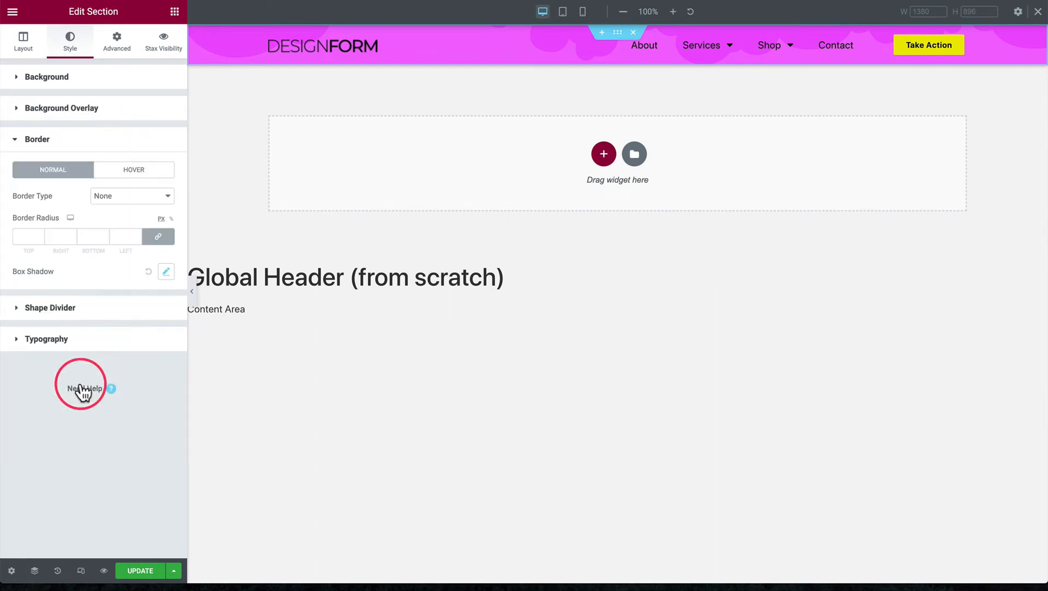
left_click(112, 197)
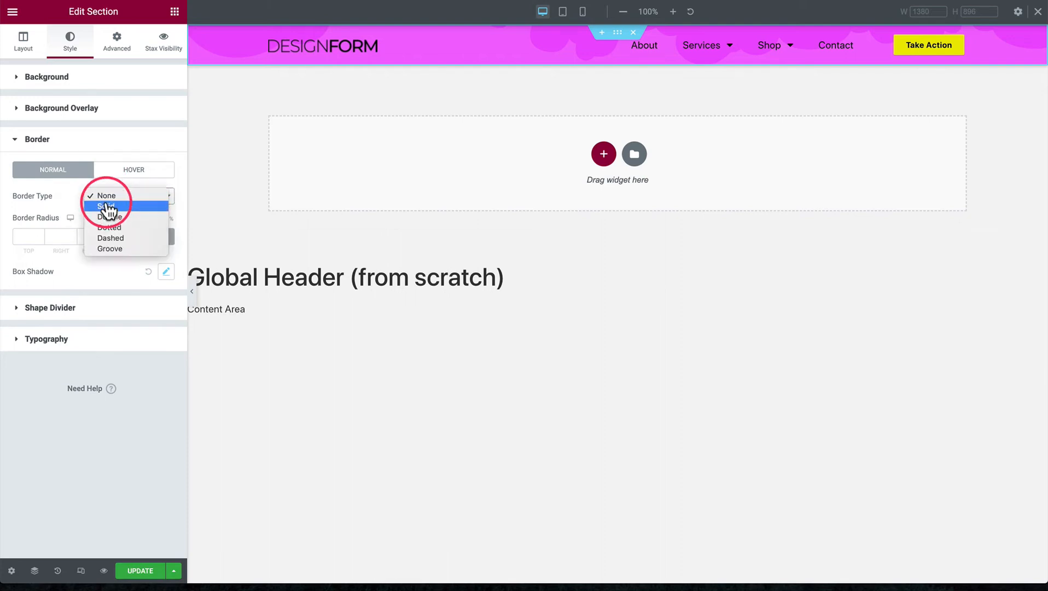
left_click(108, 206)
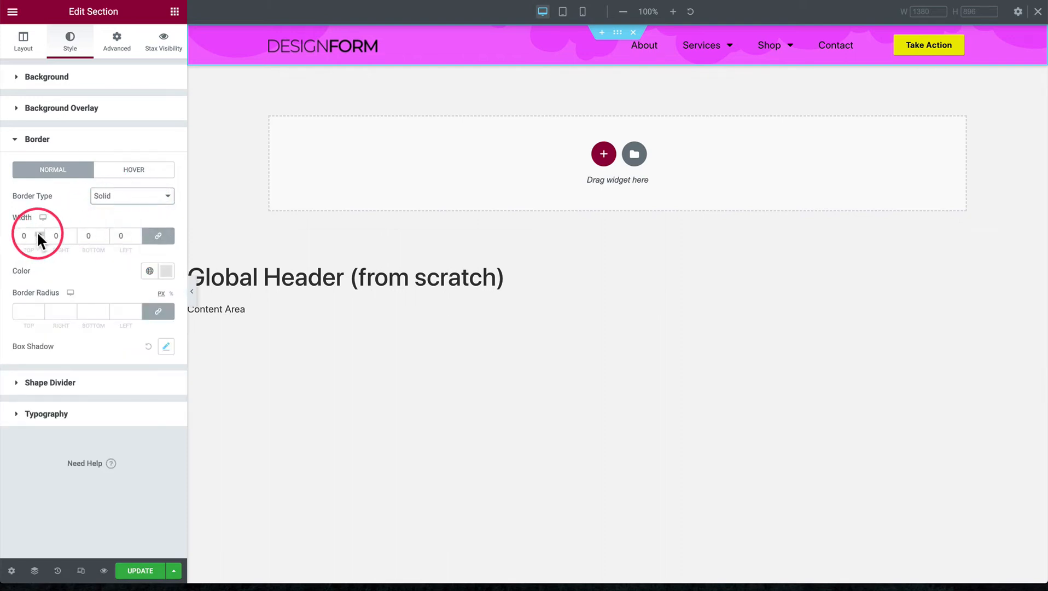
left_click(36, 235)
type("1")
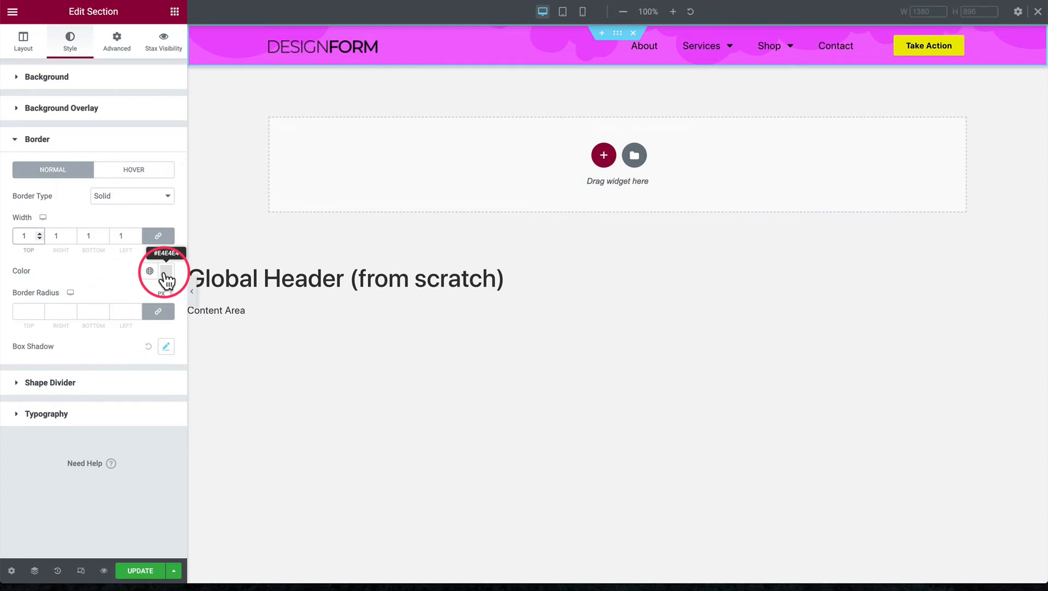
Unlink the header section's border widths and set the left, right and top widths to 0, keeping only the bottom border
left_click(158, 236)
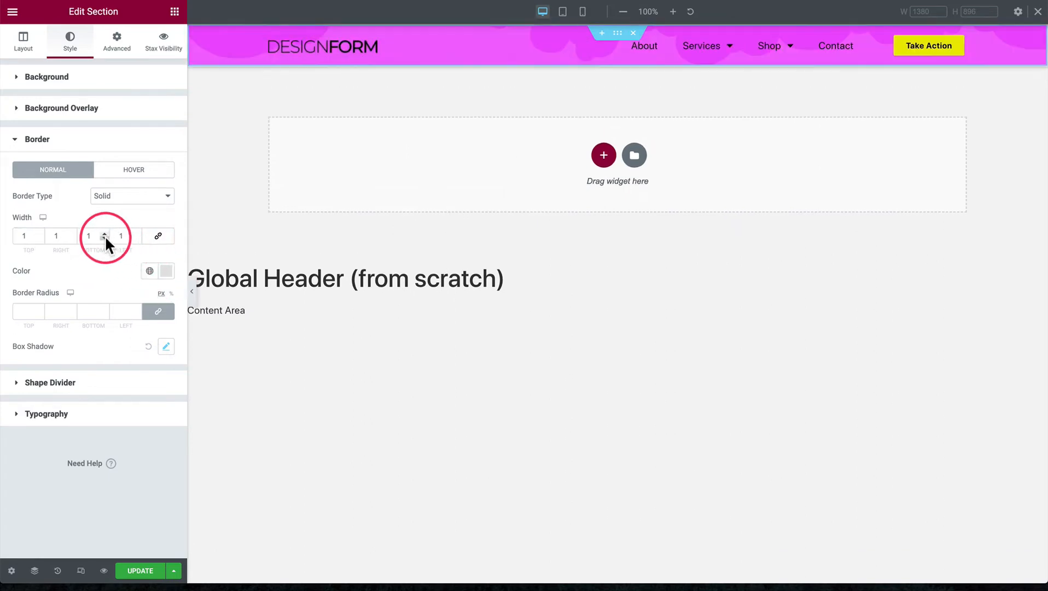
left_click(139, 233)
type("0")
key("shift+Tab")
key("shift+Tab")
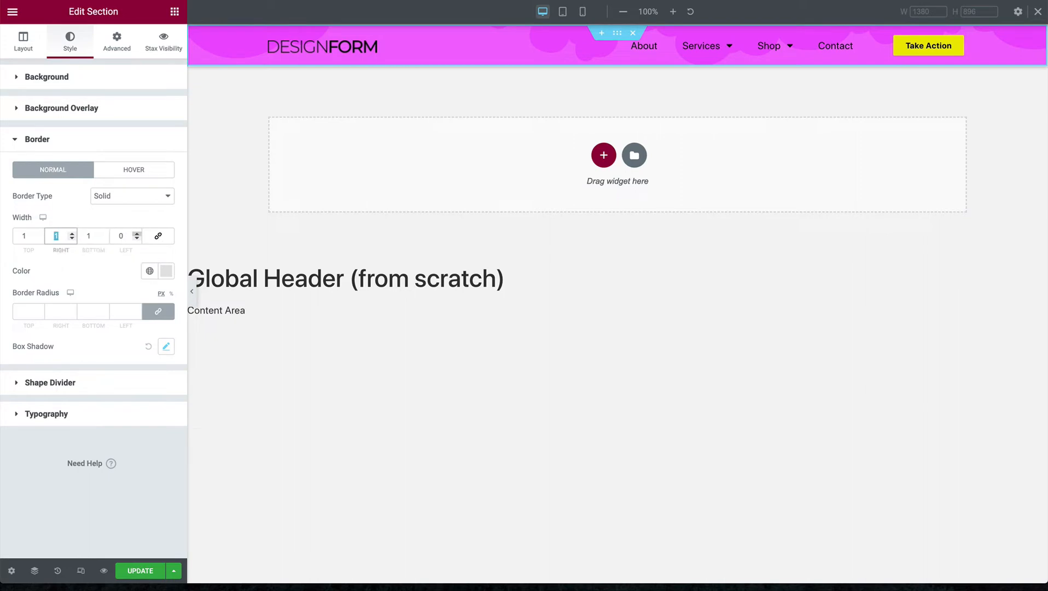
type("0")
key("shift+Tab")
type("0")
left_click(139, 270)
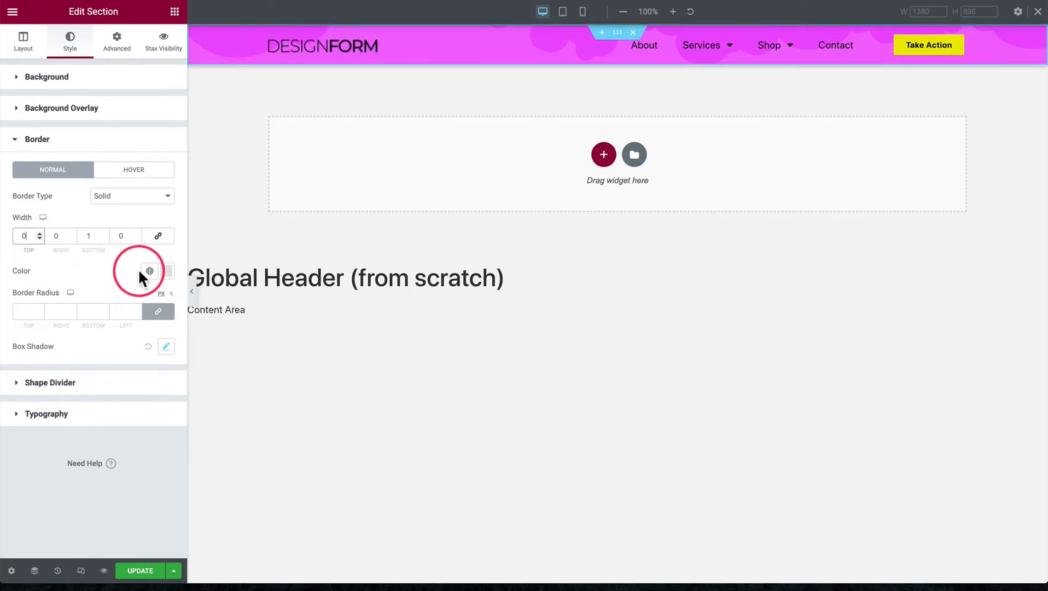
left_click(102, 268)
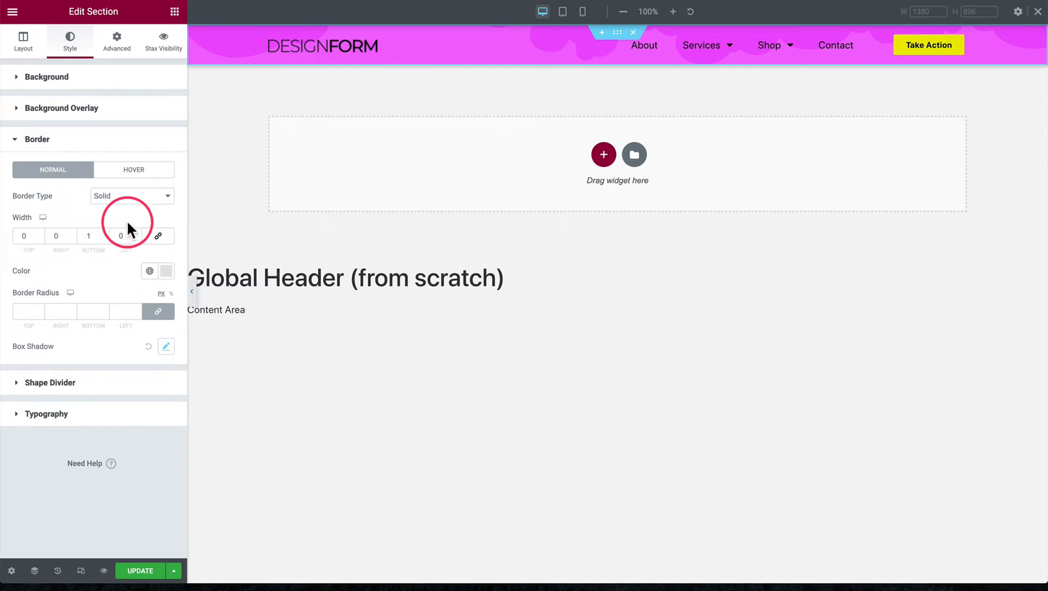
Set the header section's border type back to None
left_click(137, 199)
left_click(107, 184)
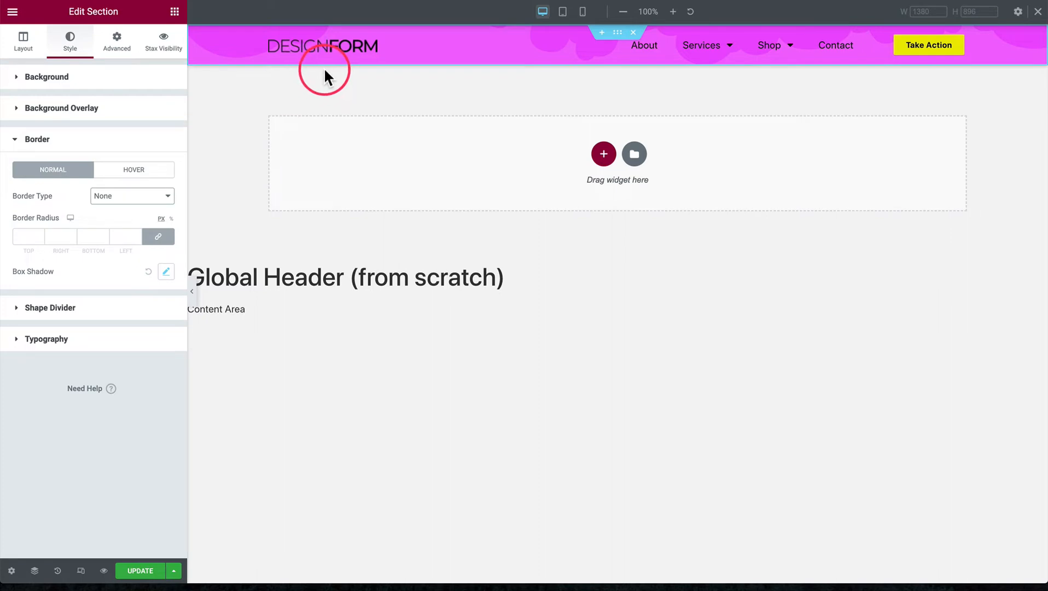
Set the header section's box shadow color to rgba(0, 0, 0, 0.32)
left_click(166, 271)
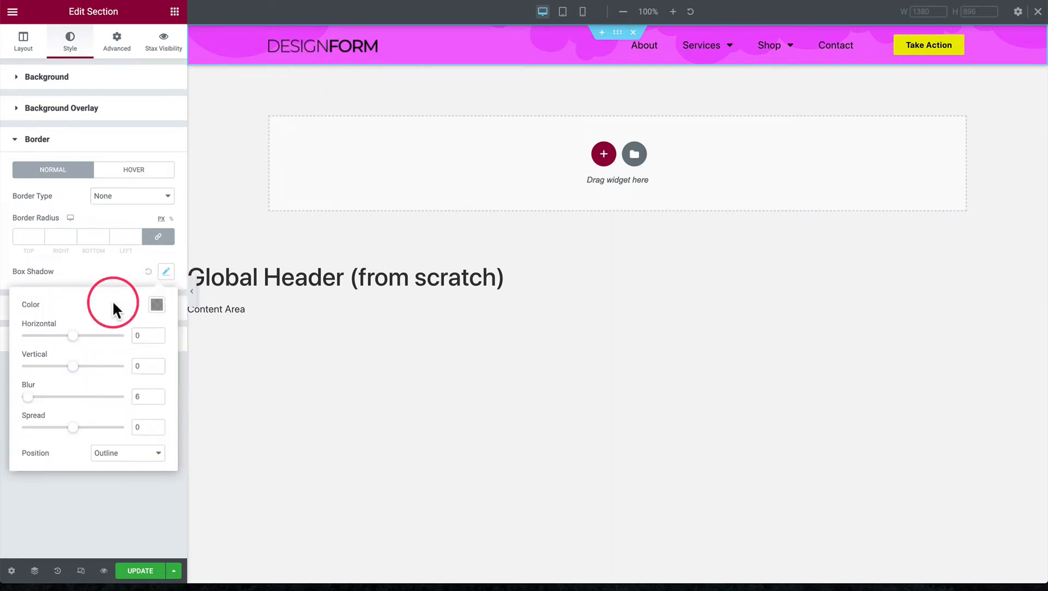
left_click(156, 305)
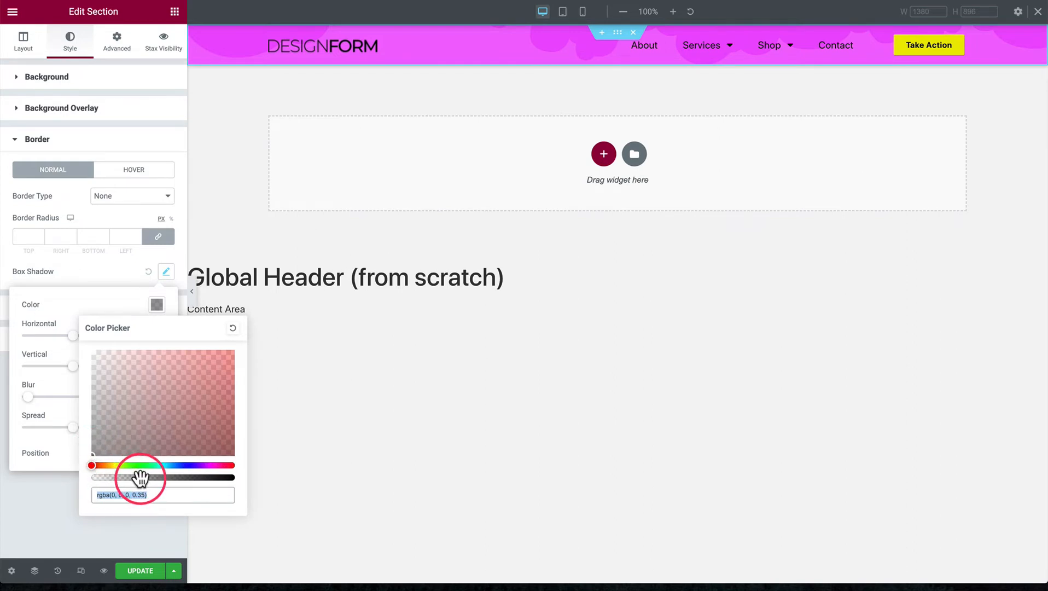
left_click_drag(139, 476, 136, 479)
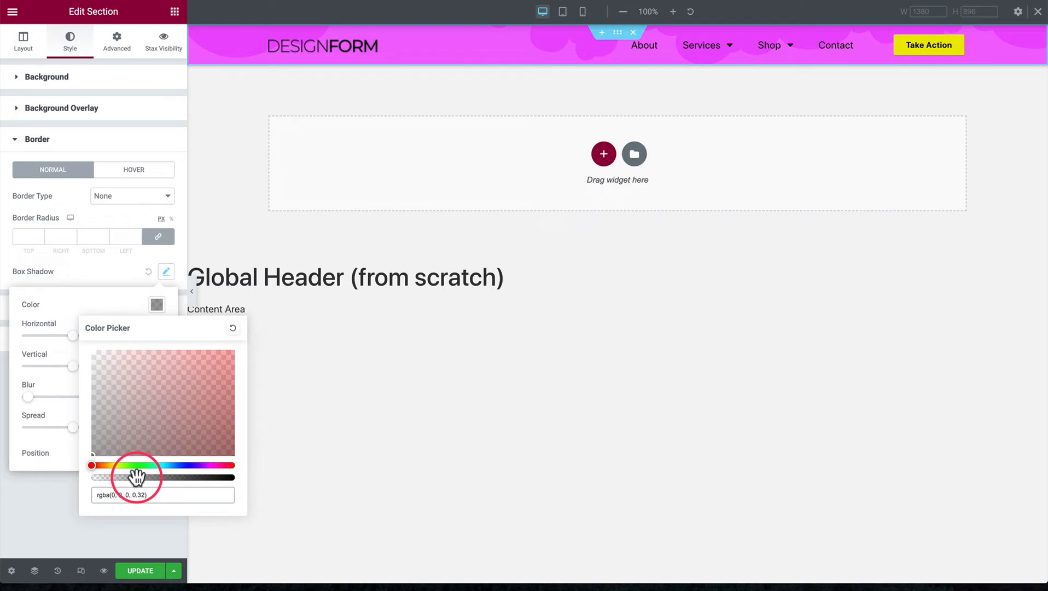
left_click(142, 499)
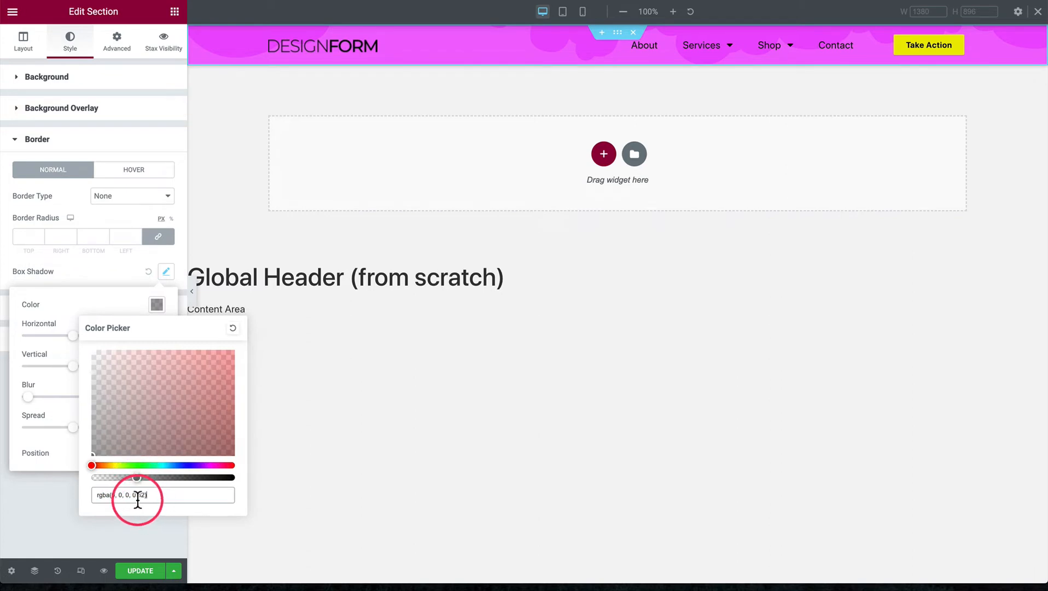
left_click(93, 299)
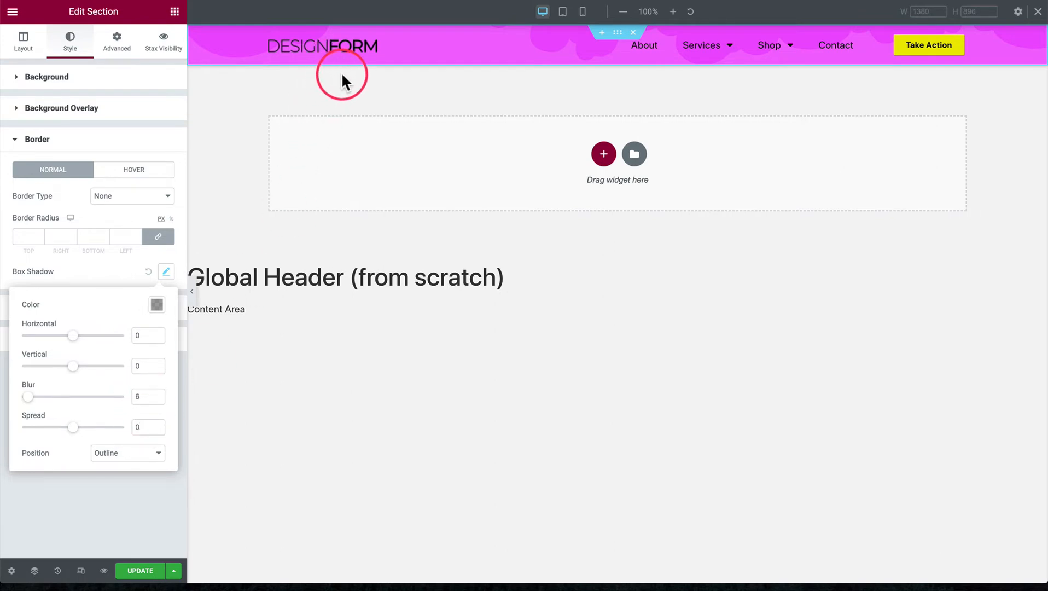
left_click(100, 266)
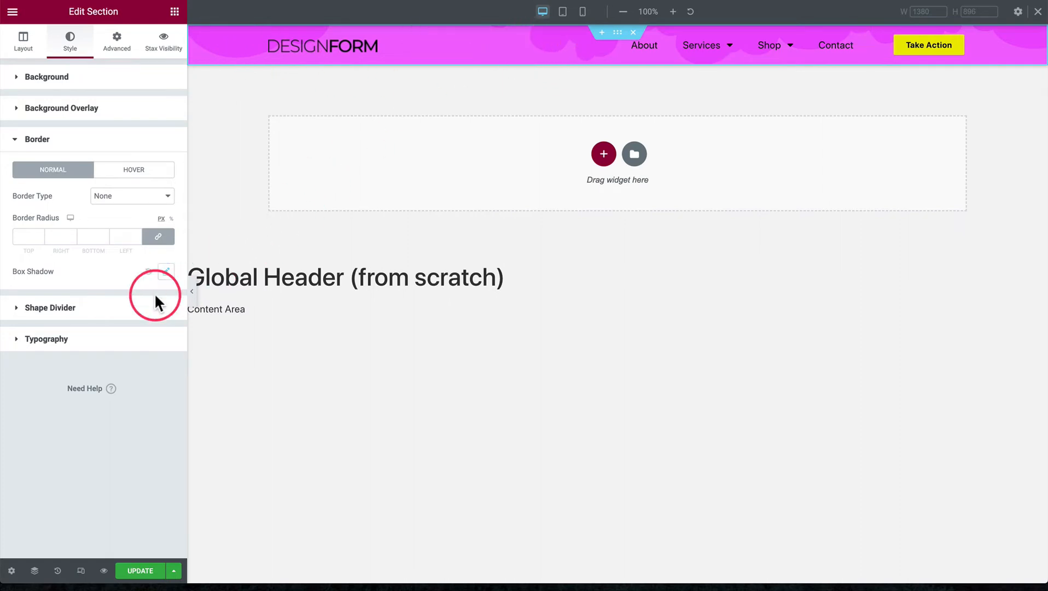
Try Tilt Opacity and Fan Opacity as the header section's bottom shape divider and set it back to Clouds
left_click(79, 309)
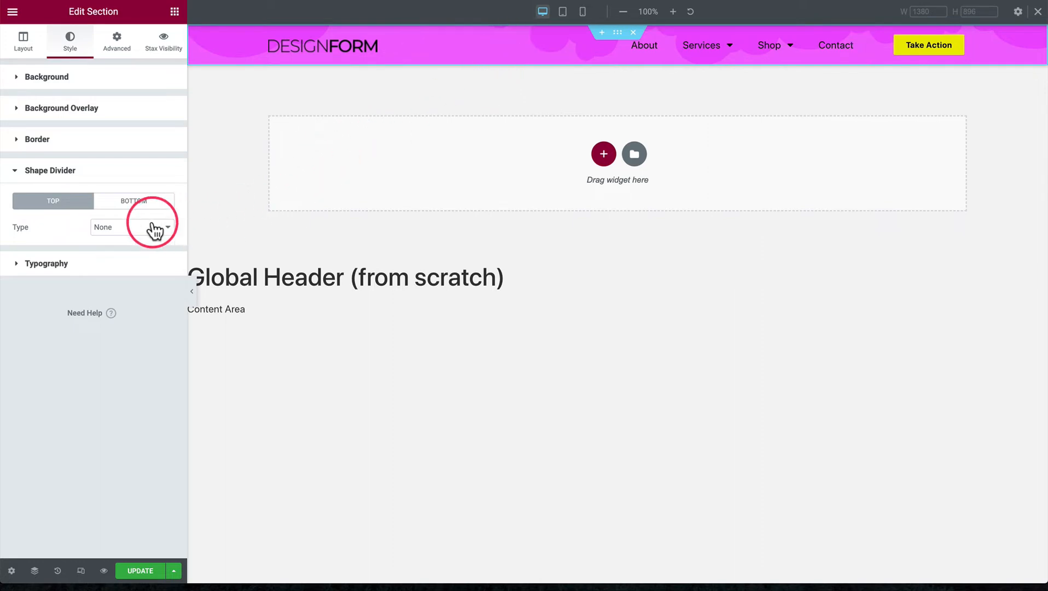
left_click(135, 203)
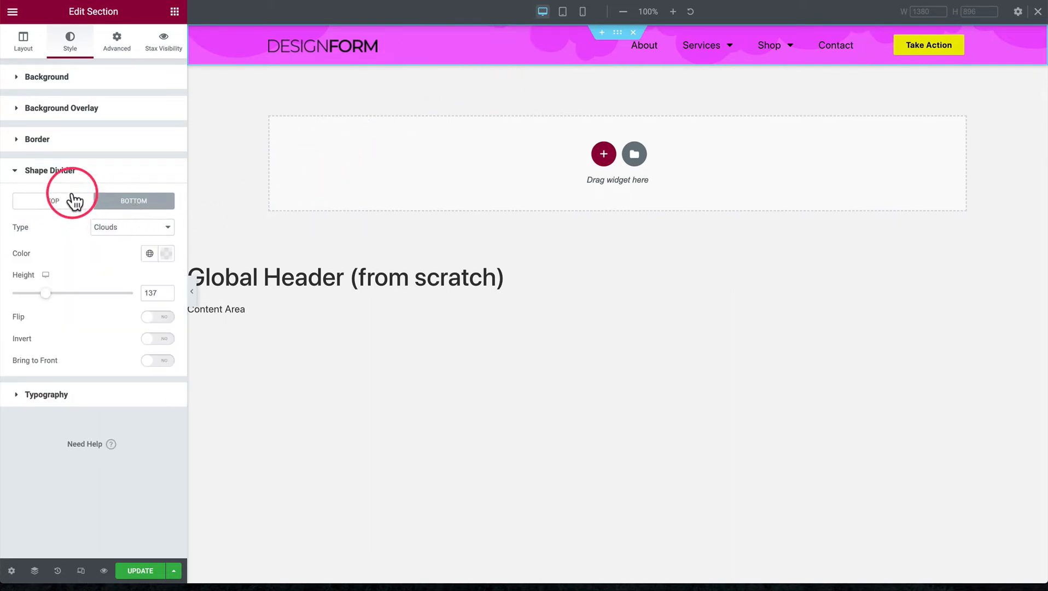
left_click(136, 228)
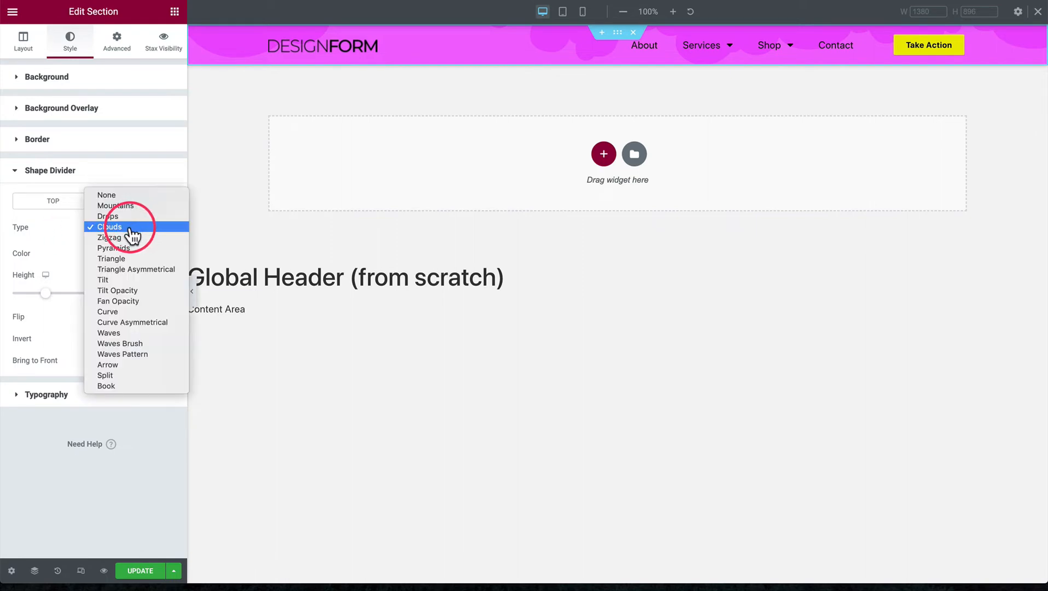
left_click(131, 291)
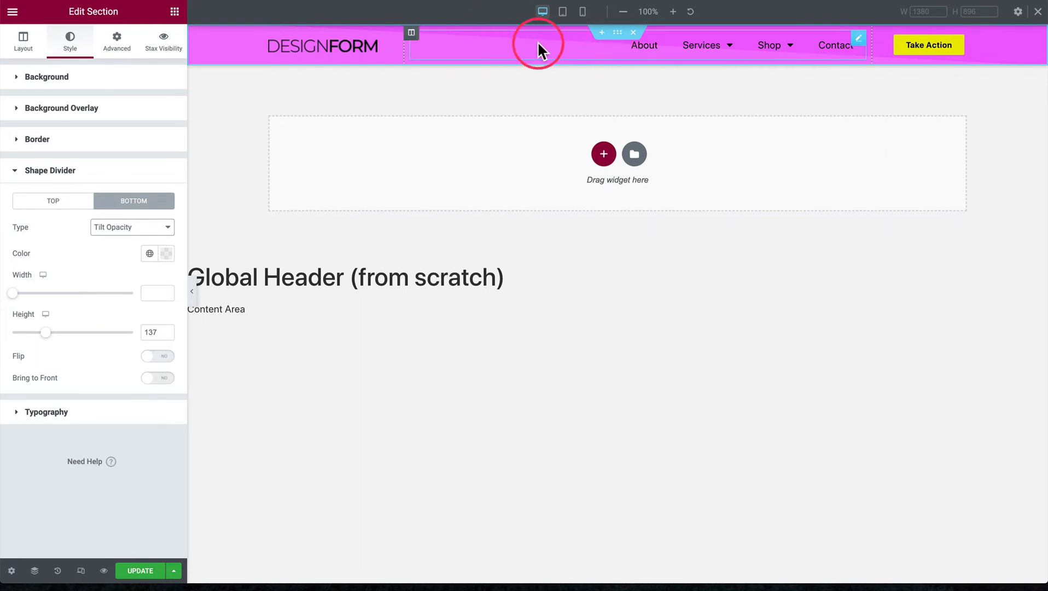
left_click(142, 228)
left_click(141, 235)
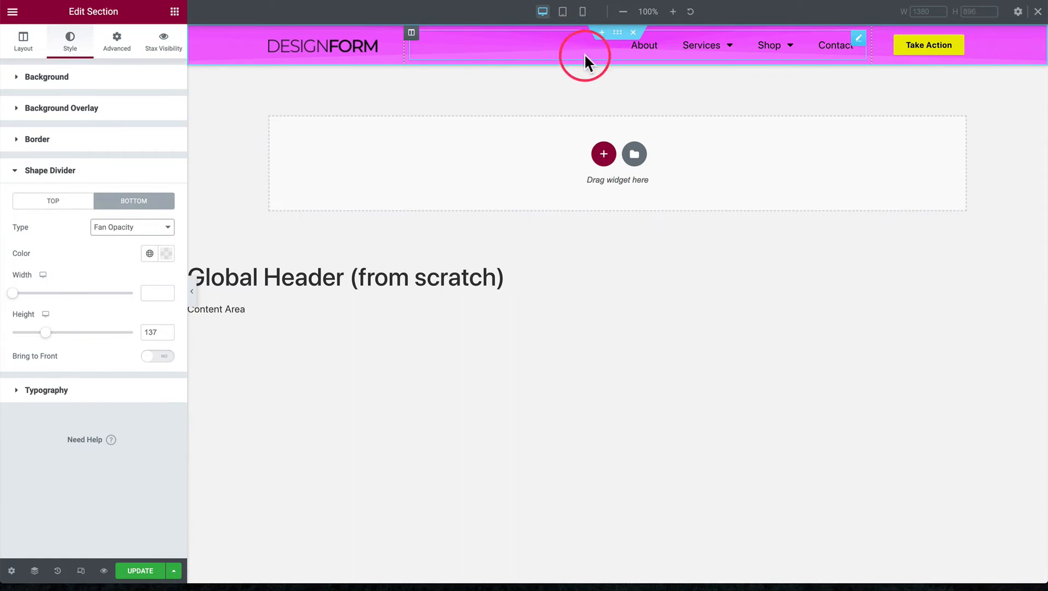
left_click(137, 228)
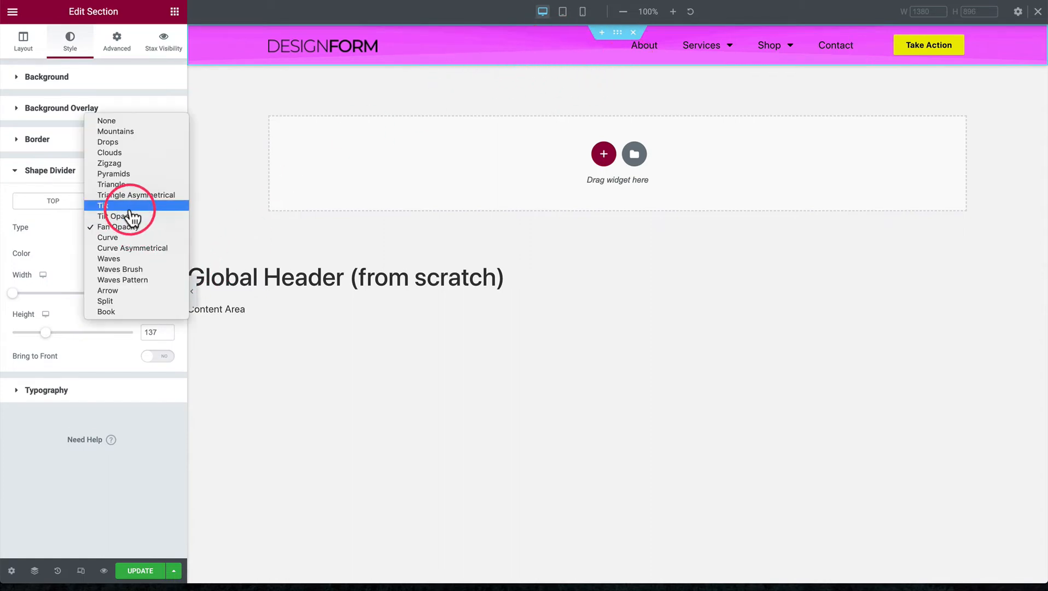
left_click(123, 152)
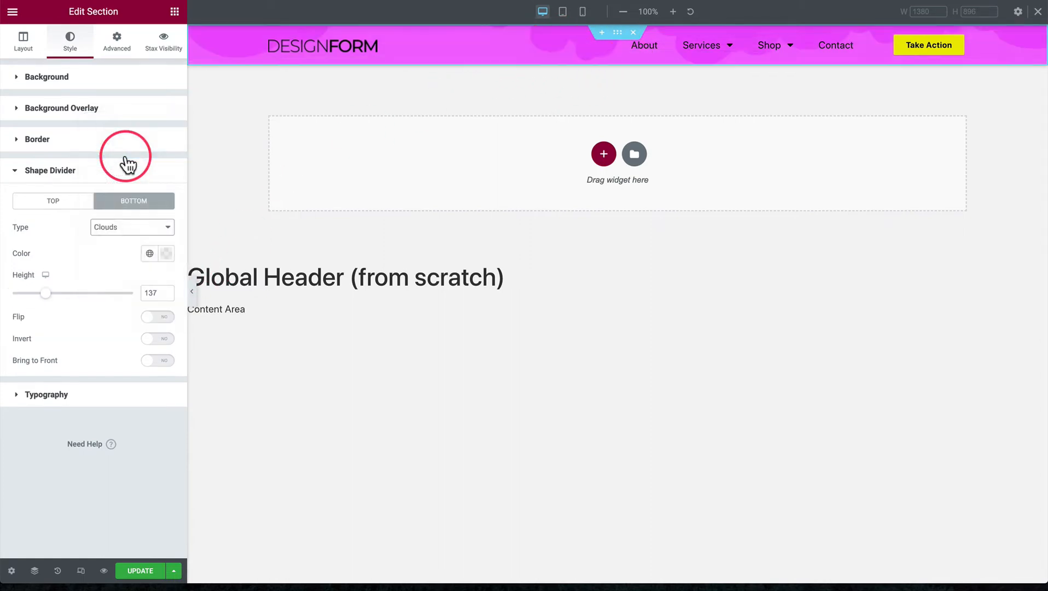
Check the Clouds bottom divider's color and set its height to 158
left_click(167, 254)
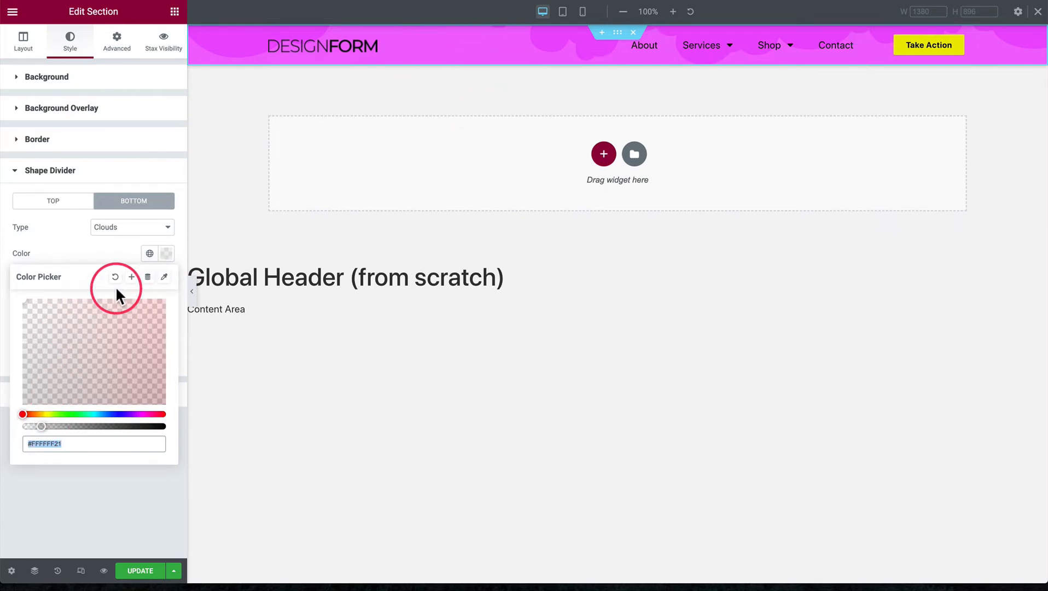
left_click(110, 252)
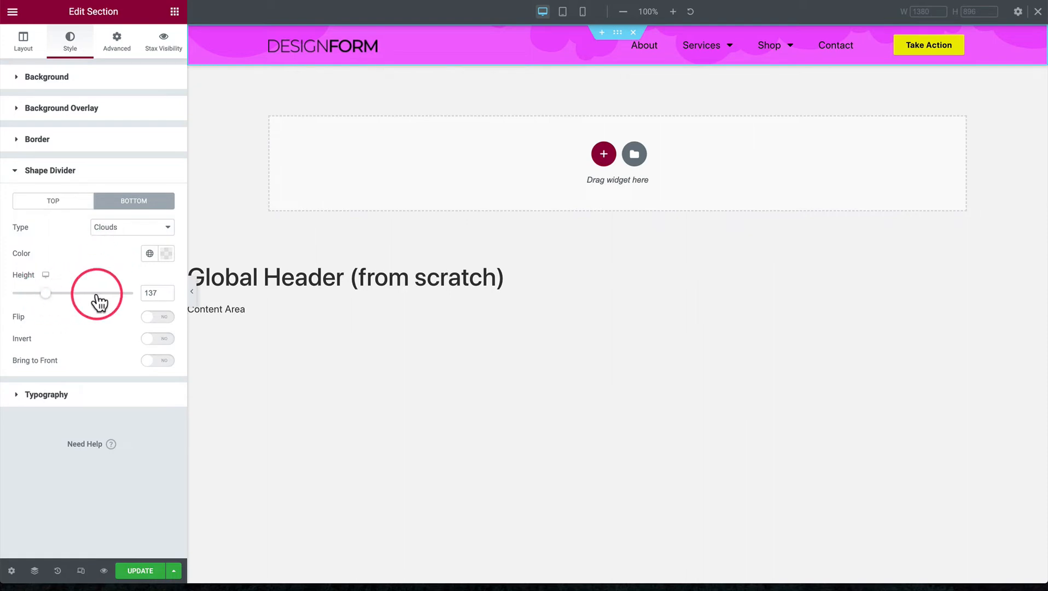
mouse_move(48, 298)
left_mouse_down()
mouse_move(90, 308)
mouse_move(51, 315)
left_mouse_up()
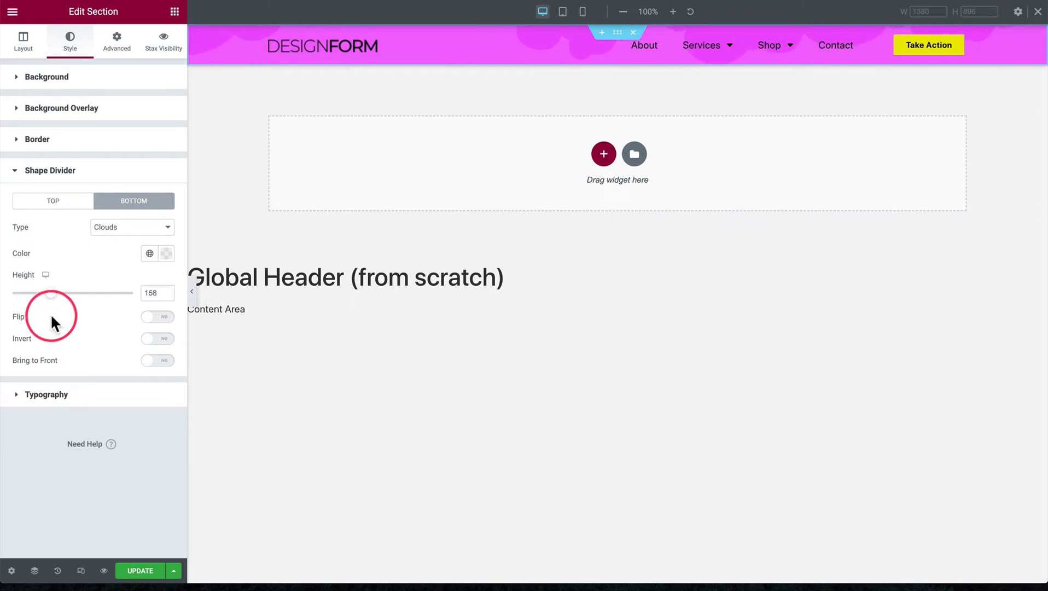
Try the Flip and Invert options on the bottom Clouds divider, turning each back off
left_click(159, 317)
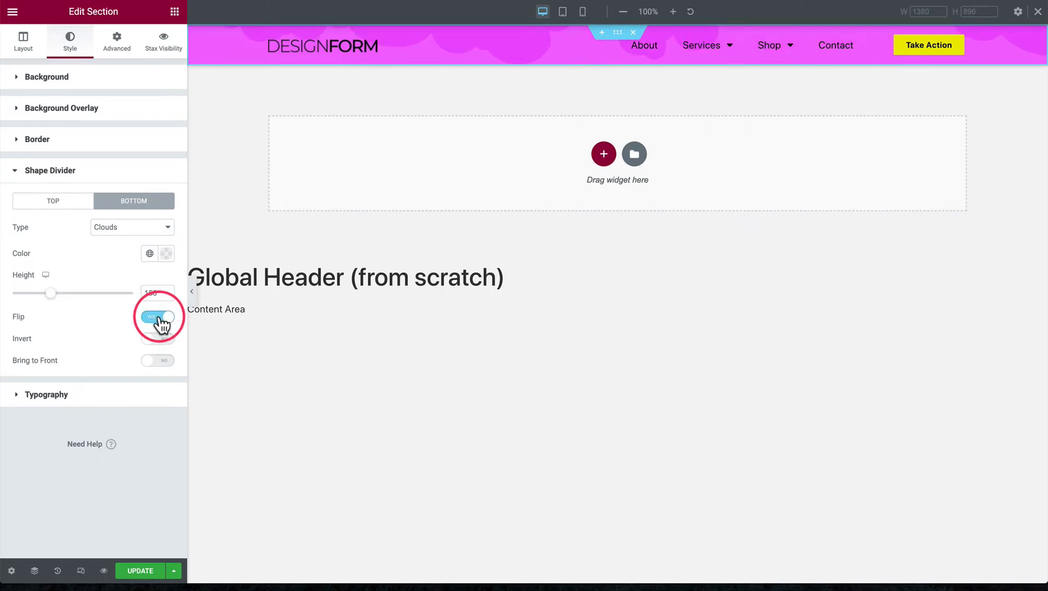
left_click(158, 319)
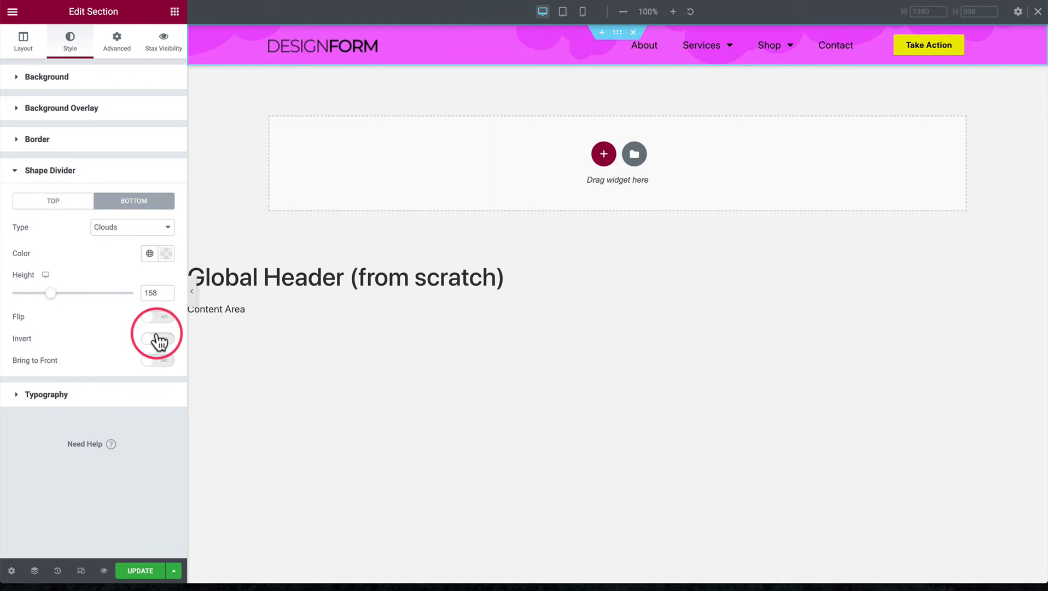
left_click(159, 339)
left_click(159, 339)
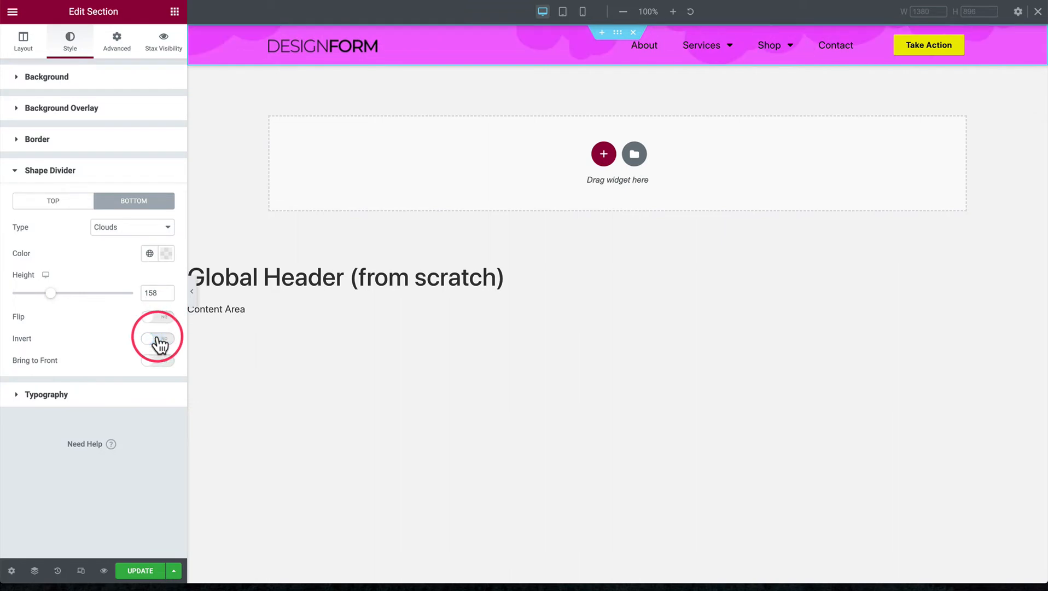
left_click(159, 339)
left_click(159, 339)
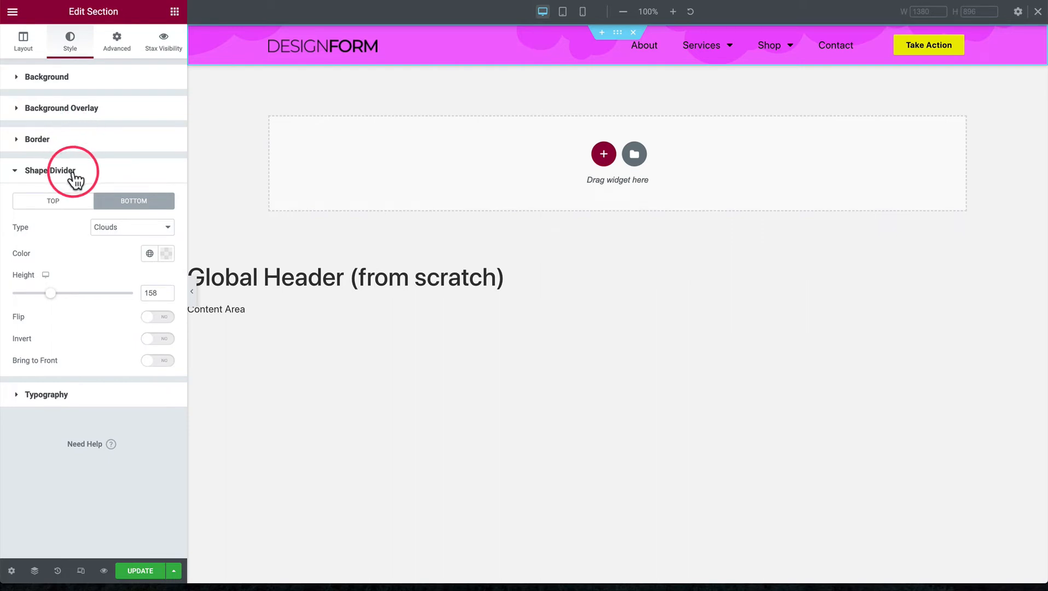
Set the header section's height to Min Height with a minimum height of 60 px
left_click(51, 108)
left_click(51, 78)
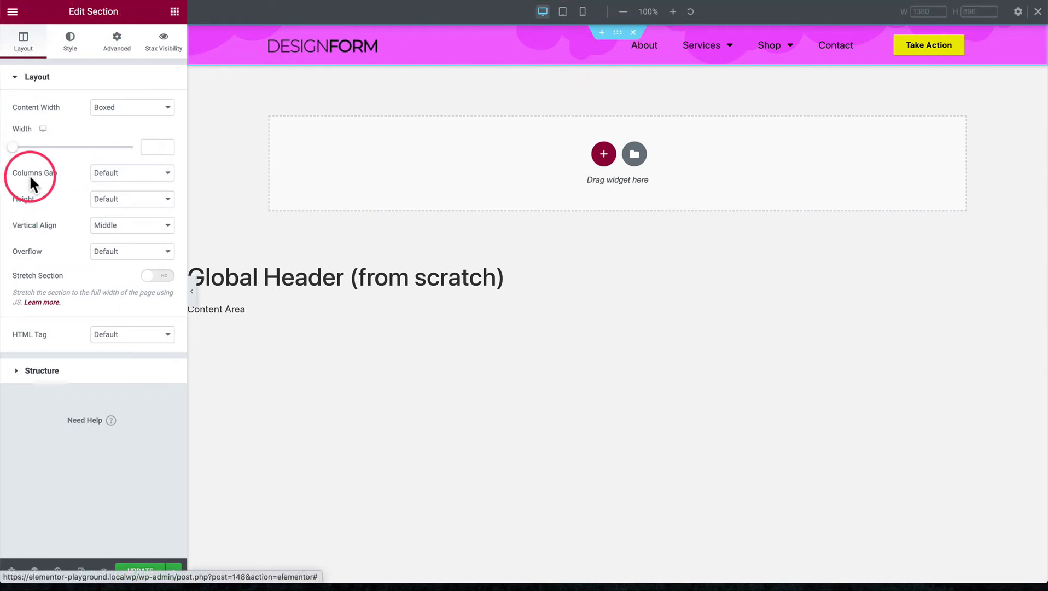
left_click(104, 202)
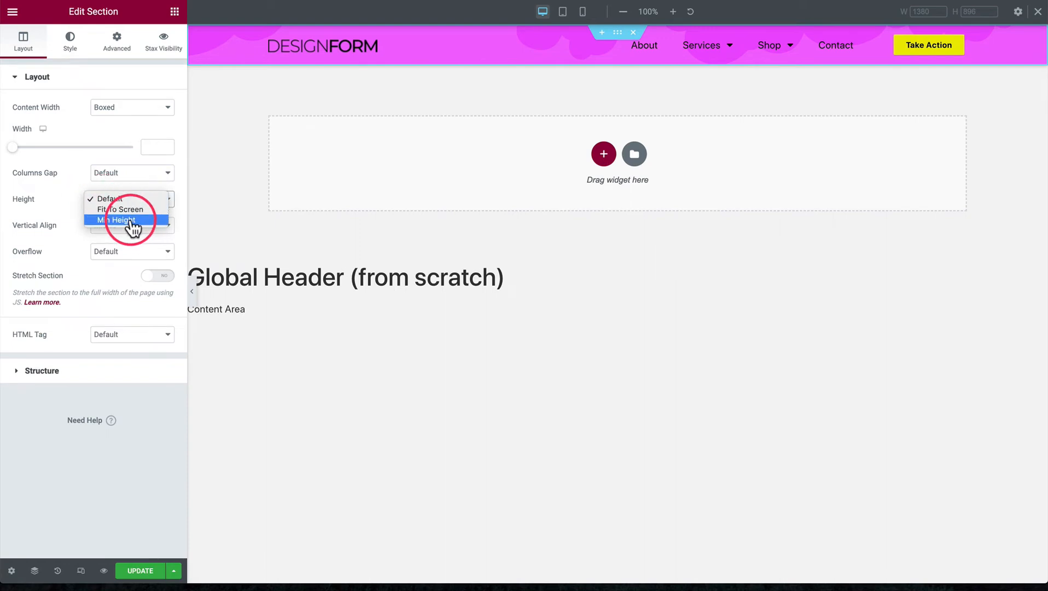
left_click(129, 220)
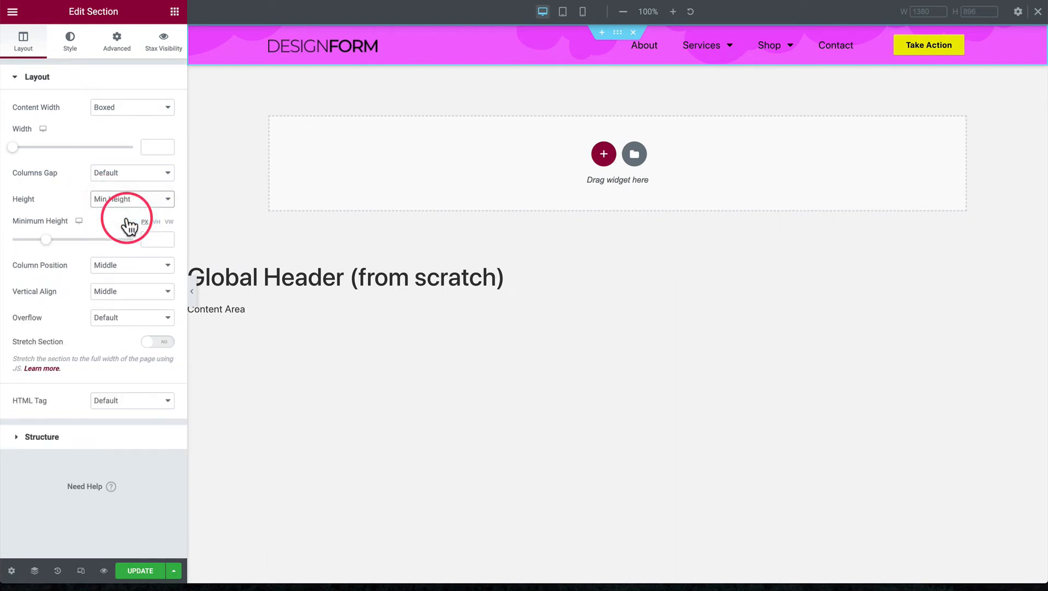
left_click(149, 239)
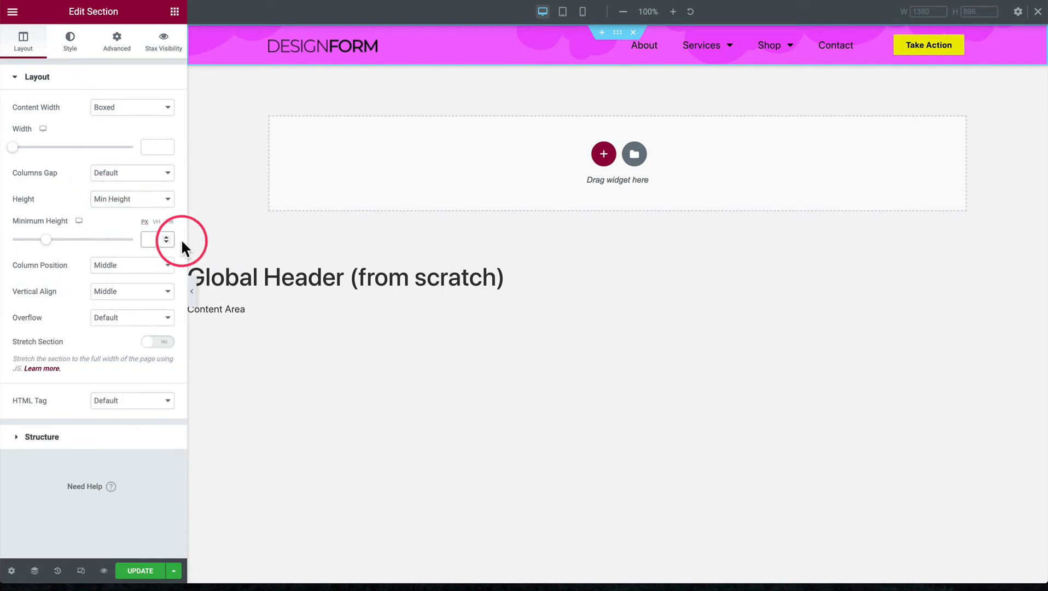
type("50")
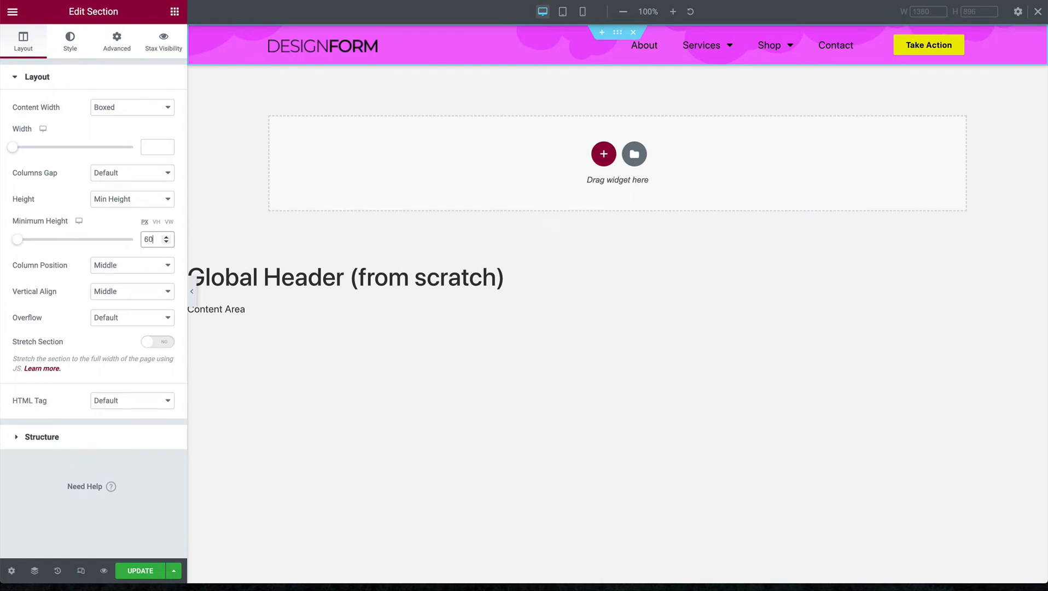
Try different minimum heights for the header section between 68 and 77 px, settling on 75 px
key("Up")
key("Up")
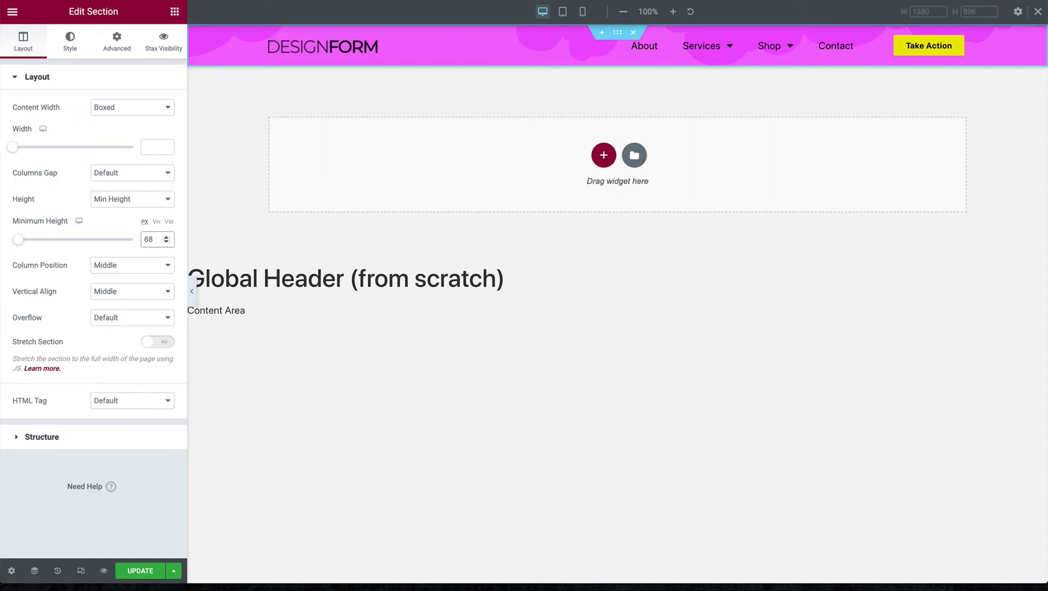
key("Down")
key("Down")
key("Up")
key("Up")
key("Up")
key("Up")
key("Up")
key("Up")
key("Up")
key("Up")
key("Up")
key("Up")
key("Up")
key("Up")
key("Up")
key("Up")
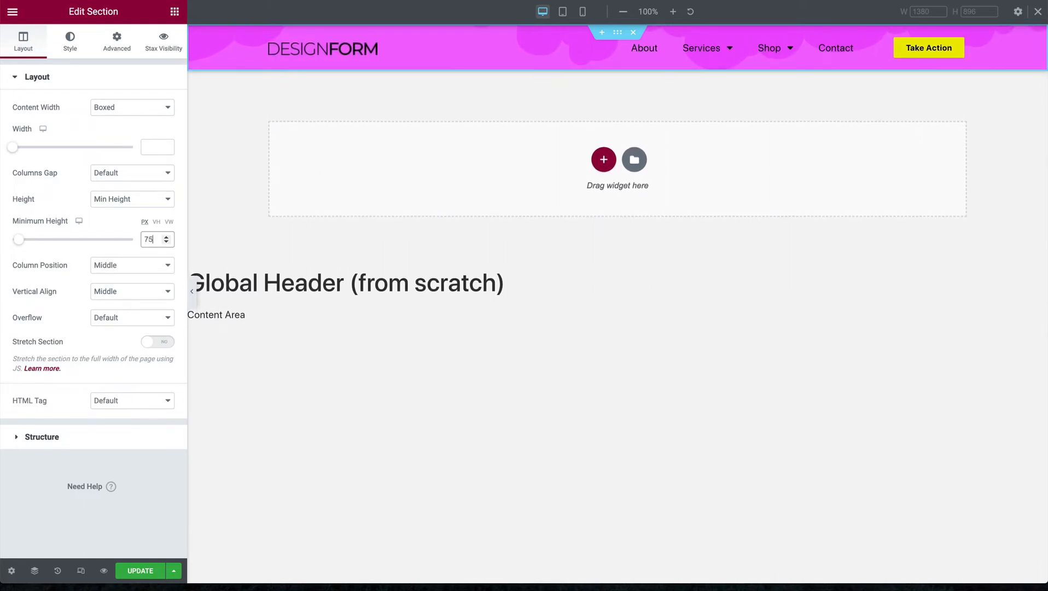
key("Down")
key("Down")
key("Down")
key("Down")
key("Down")
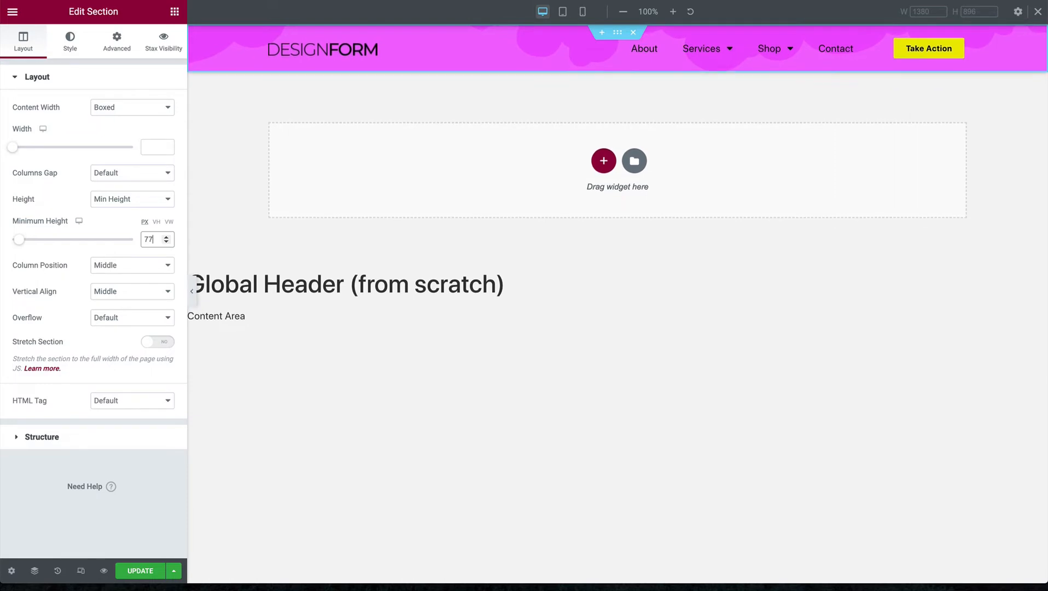
mouse_move(81, 229)
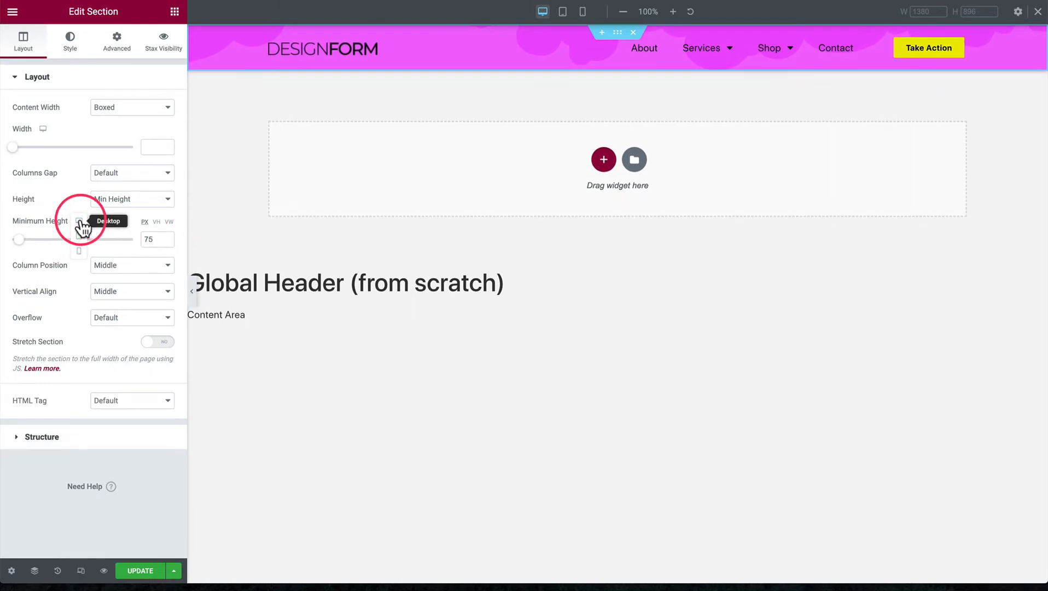
Clear the header section's minimum height and set its Height option to Default
double_click(148, 239)
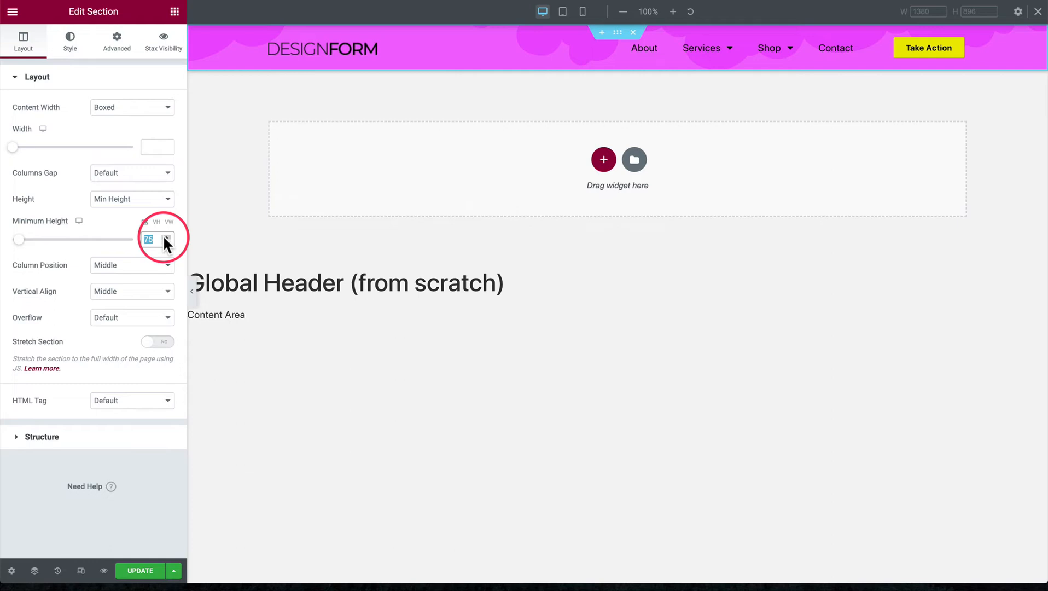
key("BackSpace")
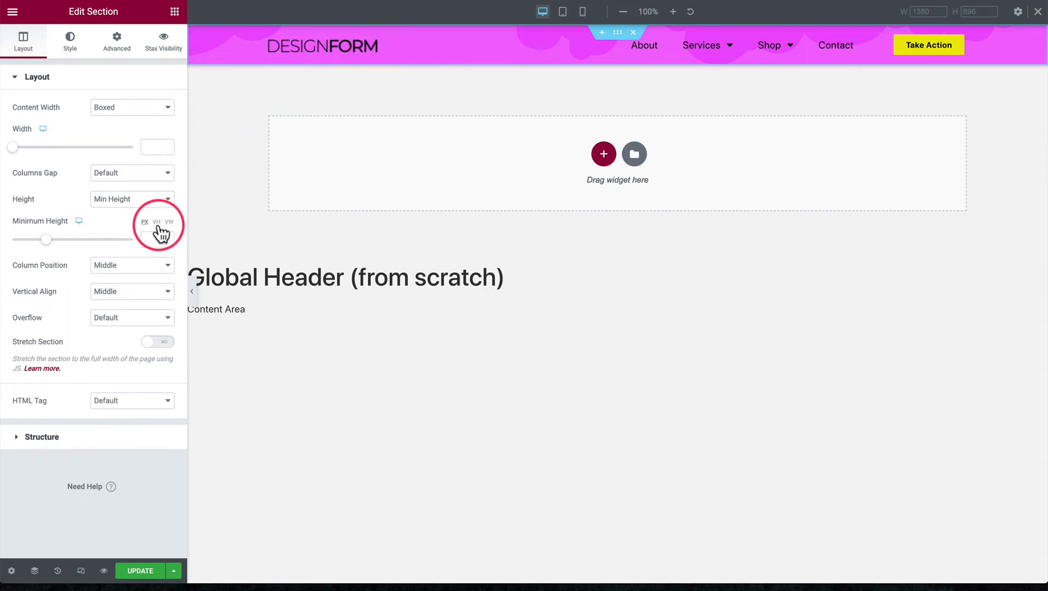
left_click(116, 199)
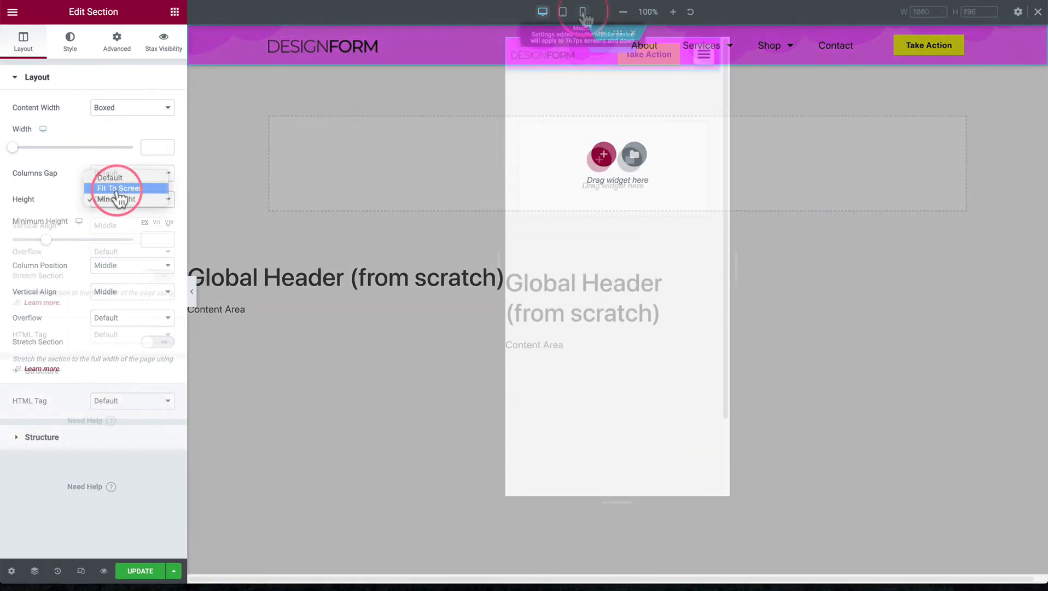
Switch to the mobile preview and check the column widths of the logo, menu and button columns
left_click(583, 12)
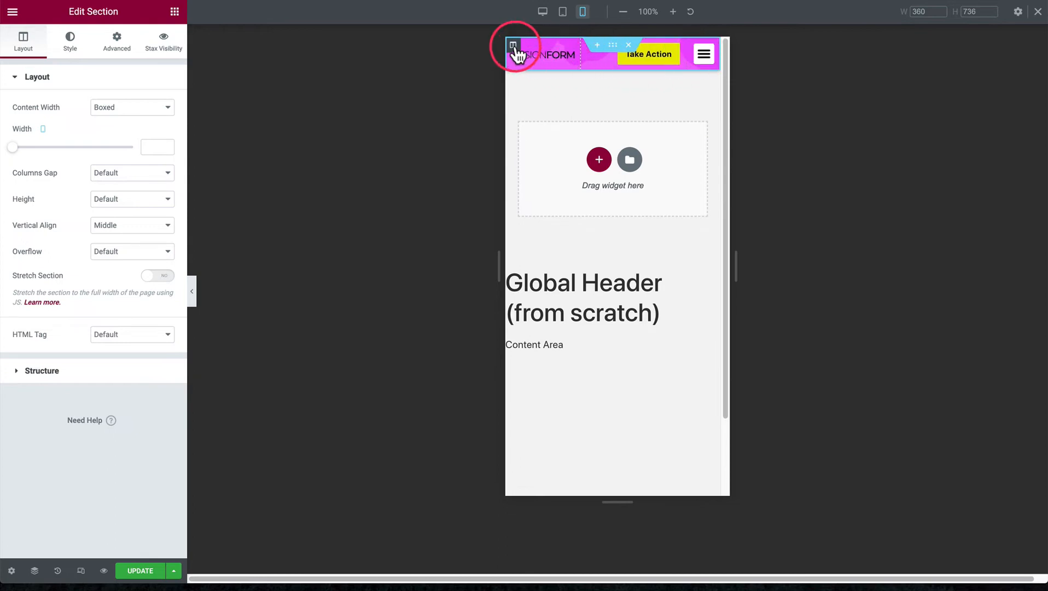
left_click(513, 46)
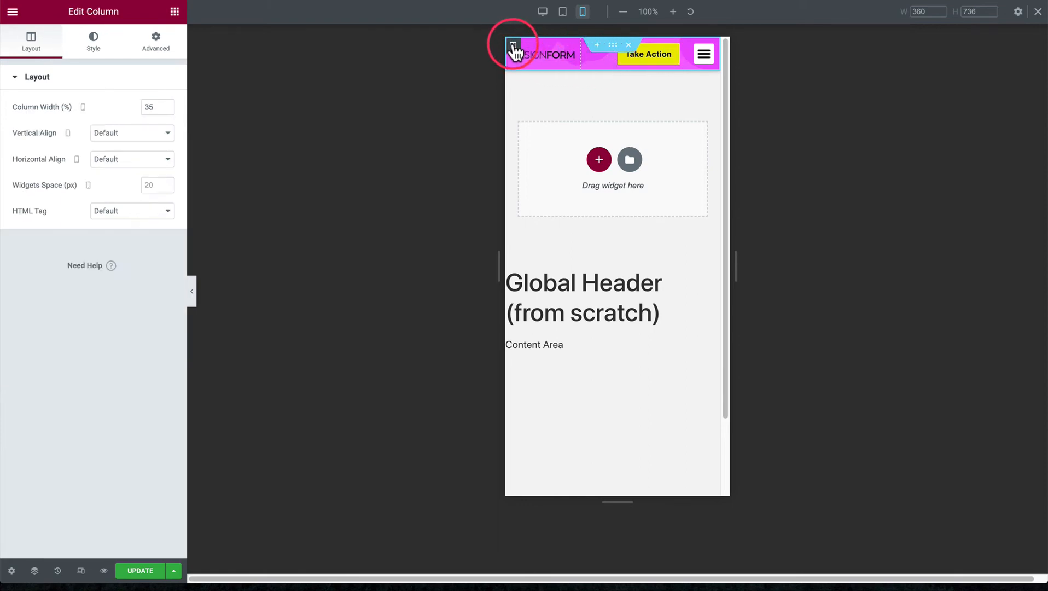
double_click(160, 106)
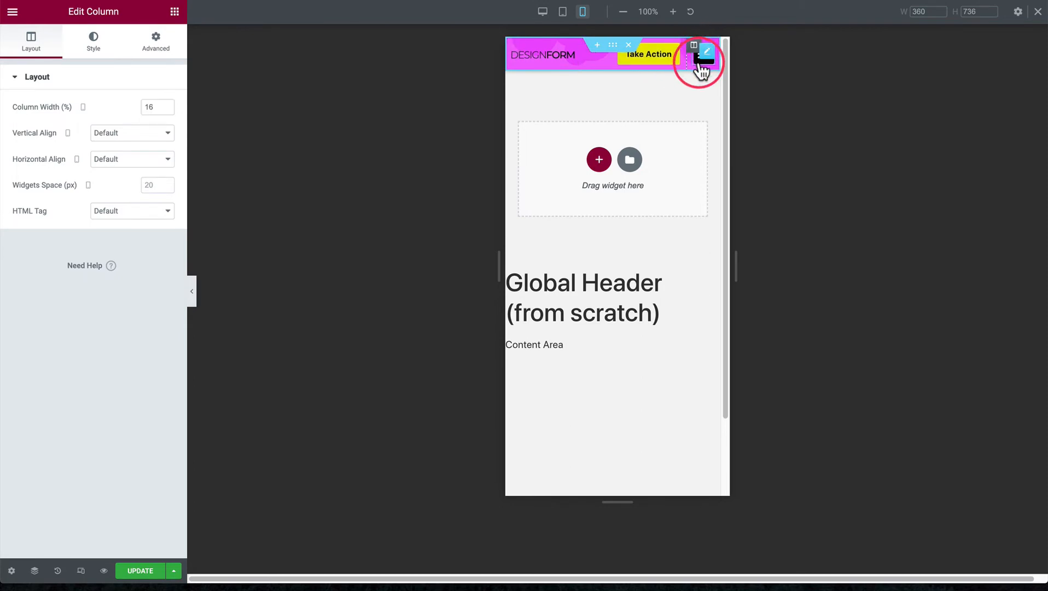
left_click(590, 47)
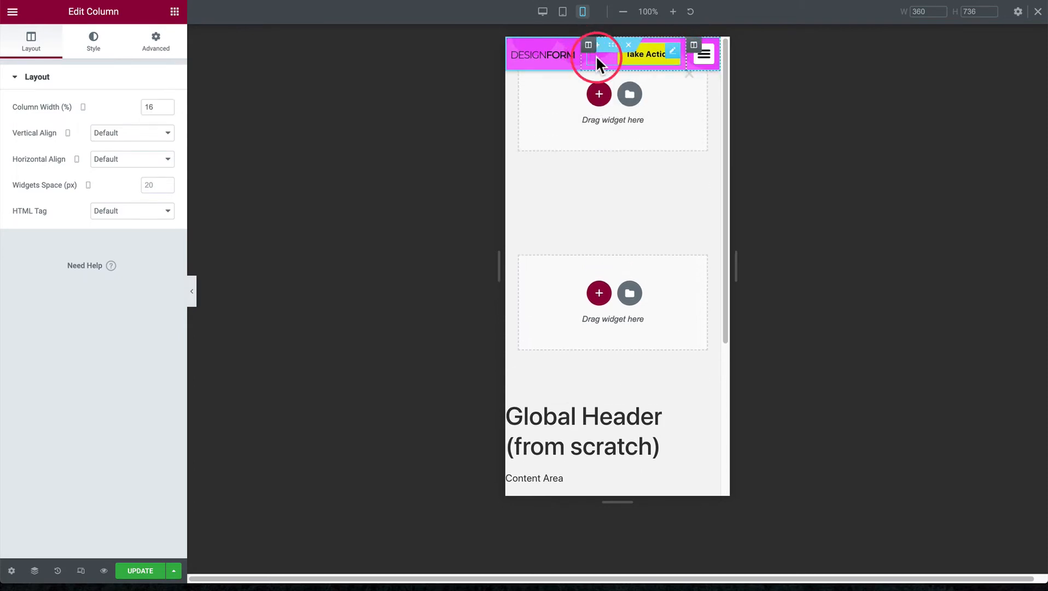
left_click(597, 55)
left_click(590, 48)
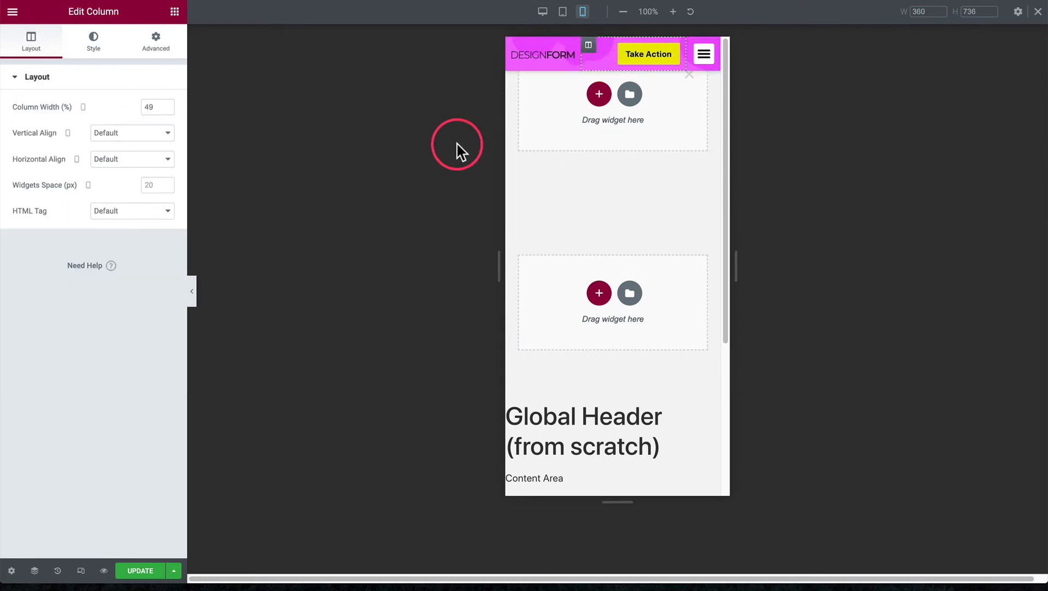
Open the Navigator and compare the order of the header's columns with their arrangement on mobile
left_click(34, 570)
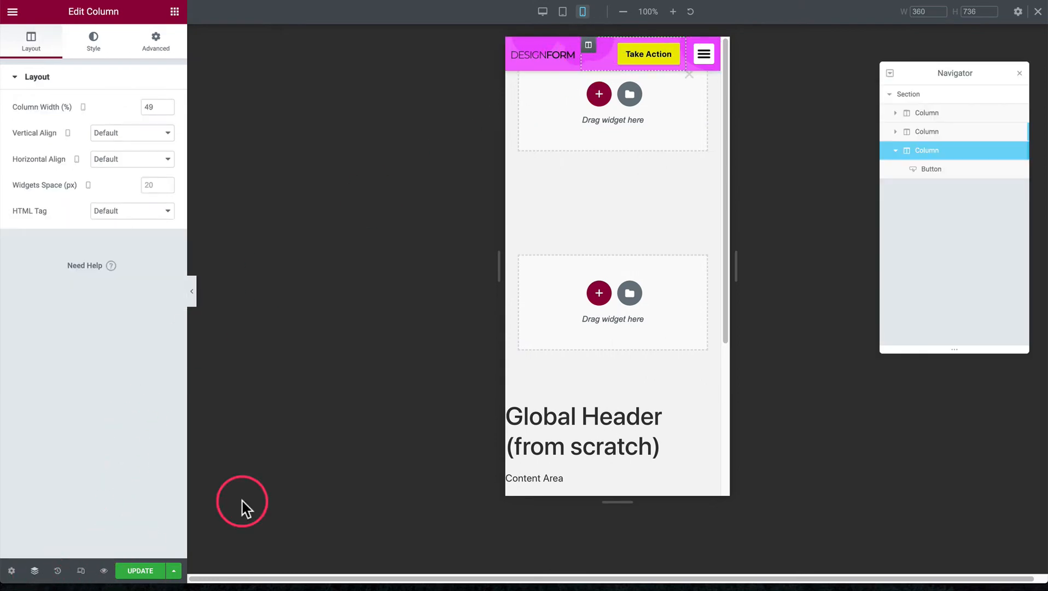
left_click(932, 133)
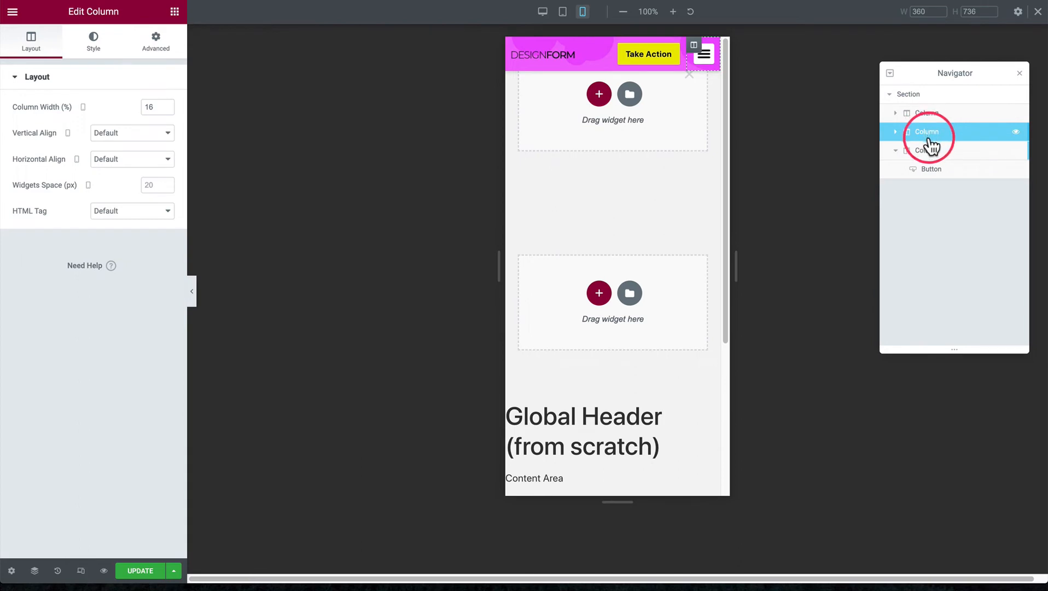
left_click(927, 151)
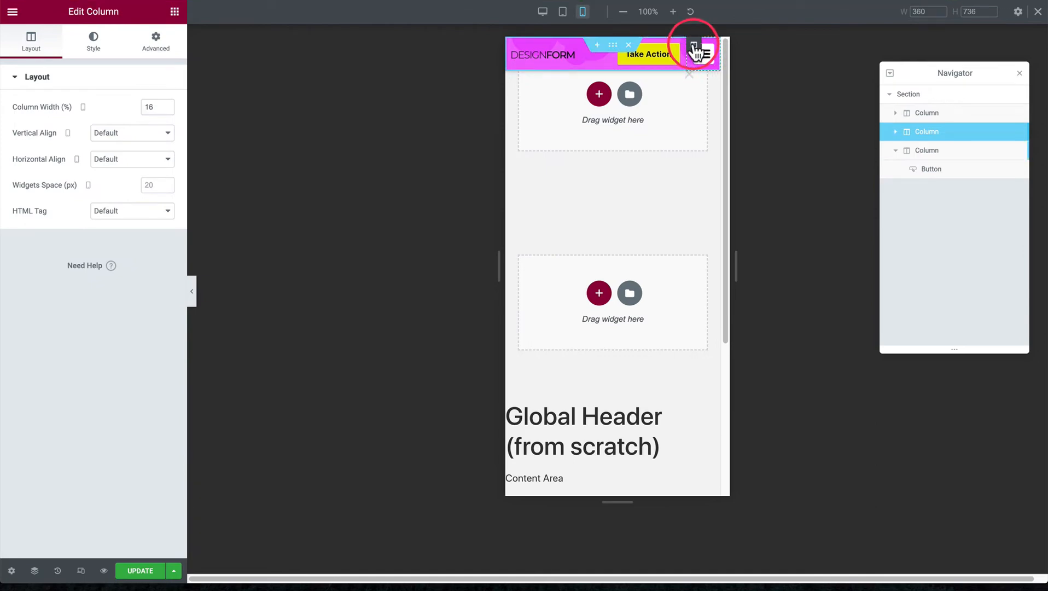
left_click(695, 45)
left_click(514, 46)
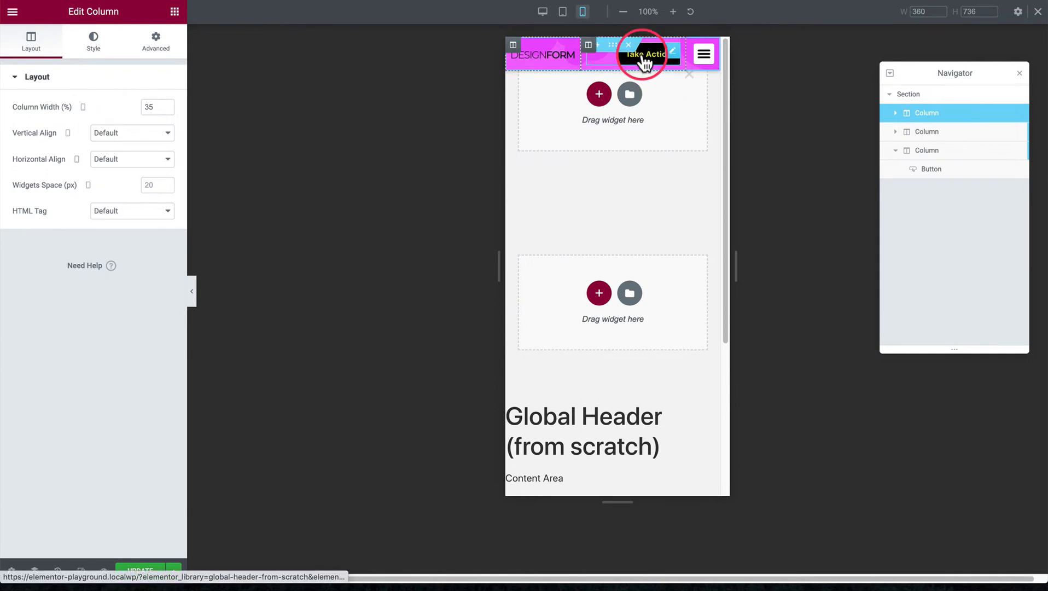
Return to the desktop preview, select the header section and remove the stray empty section area above it
left_click(542, 11)
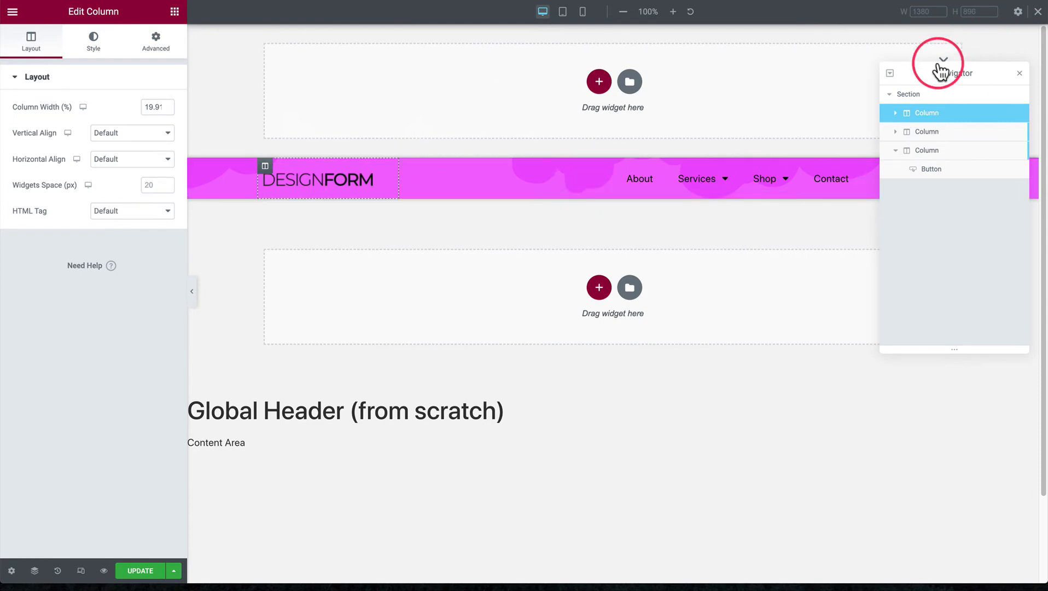
left_click_drag(938, 67, 924, 243)
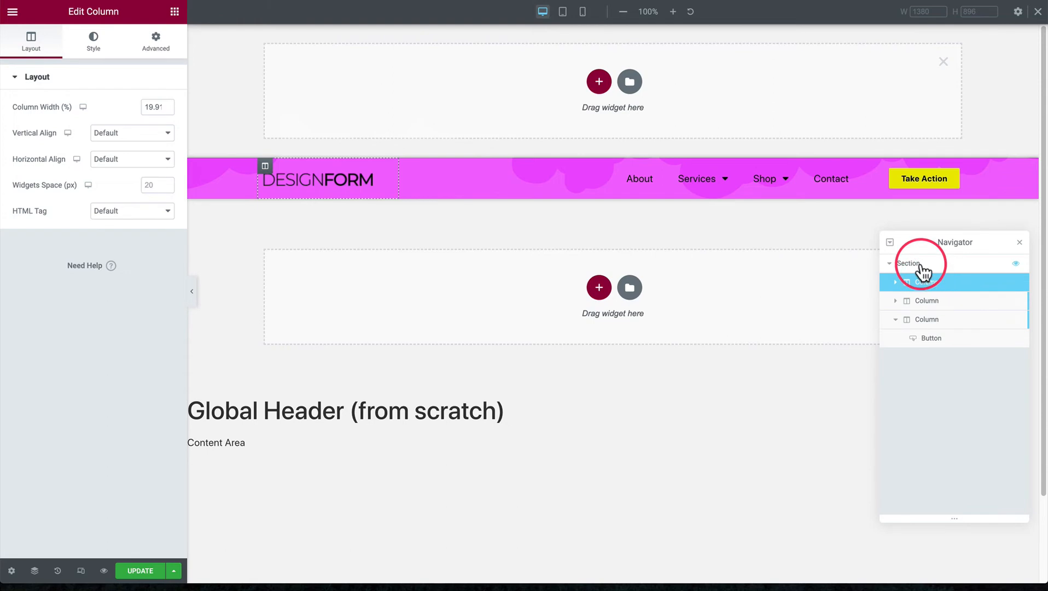
left_click(921, 265)
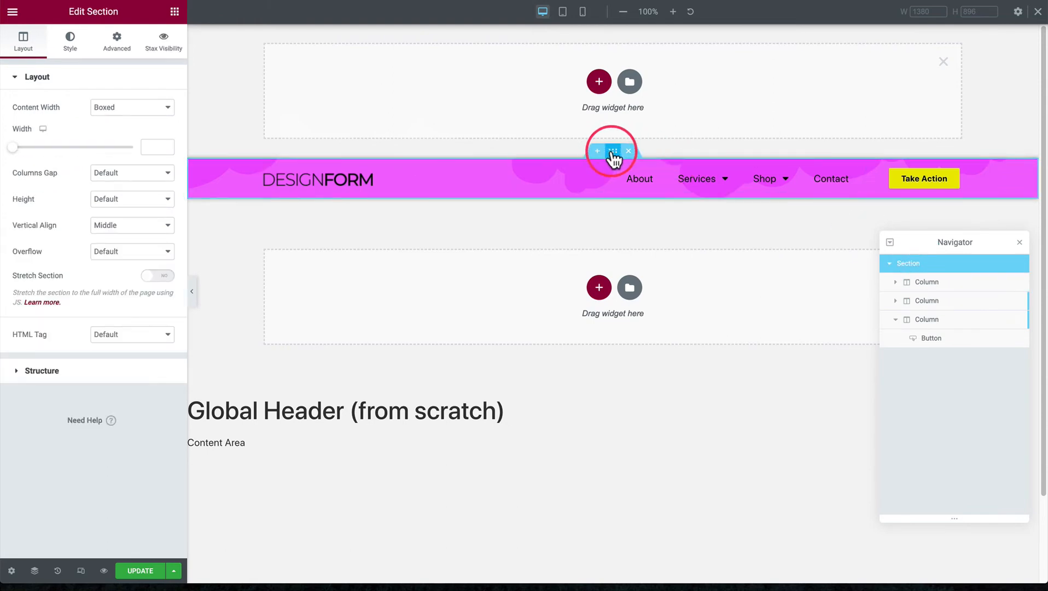
left_click(943, 61)
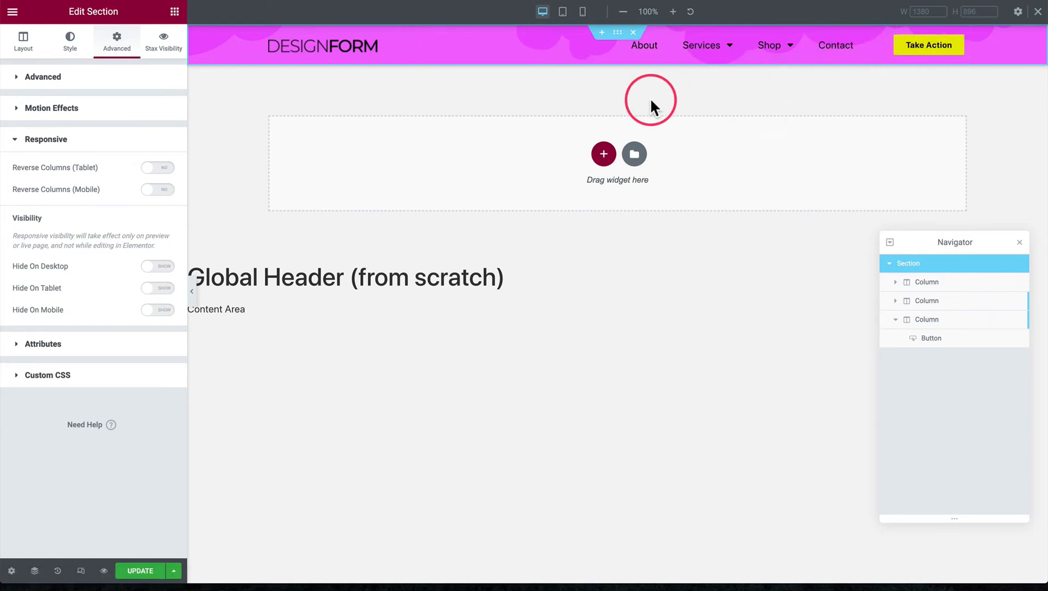
Open the menu column's Custom CSS and examine its media query line for mobile screens
left_click(941, 303)
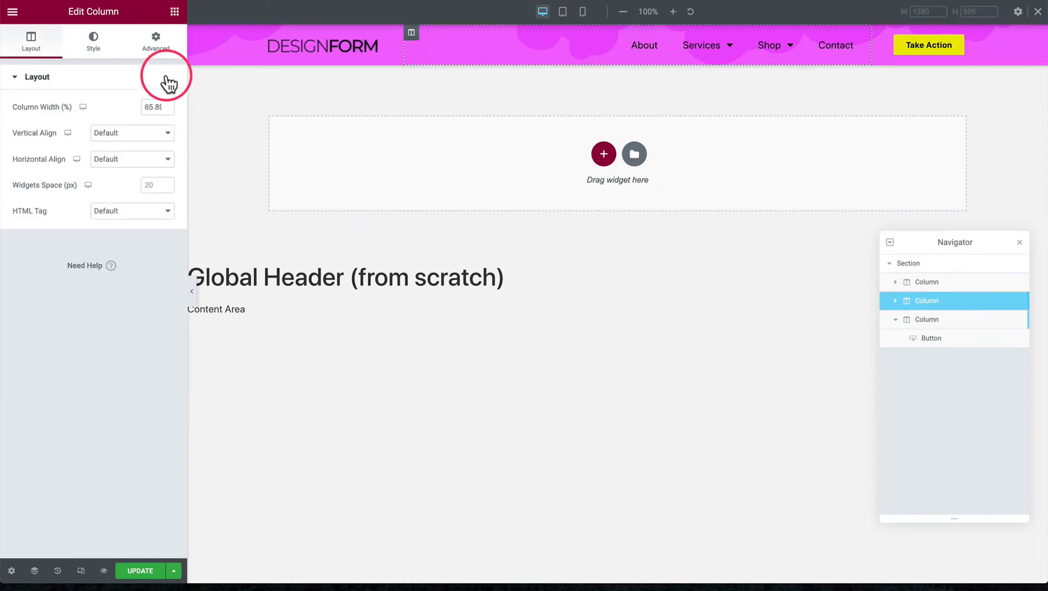
left_click(156, 44)
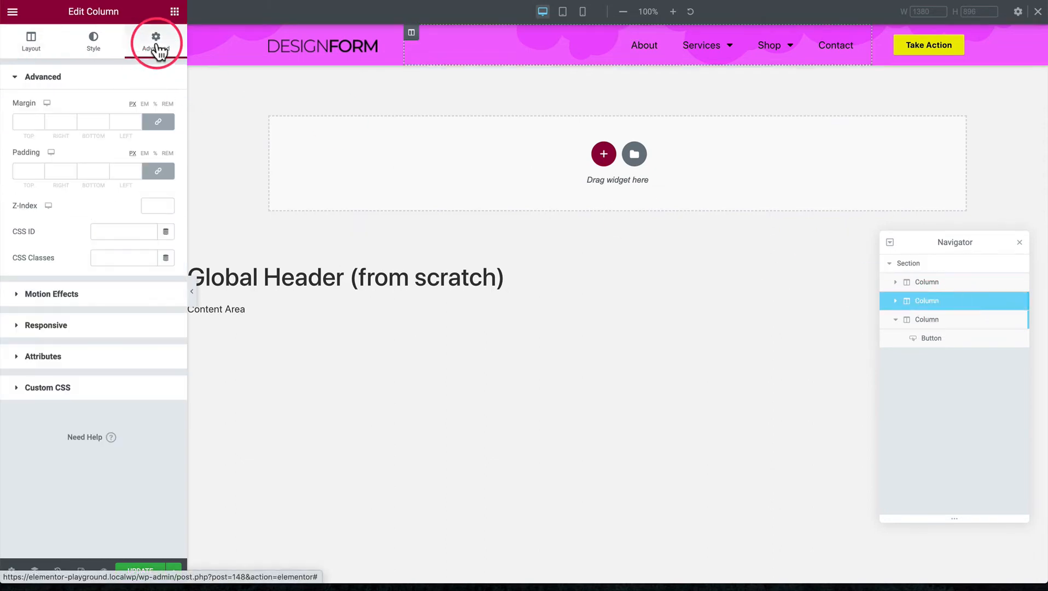
left_click(77, 389)
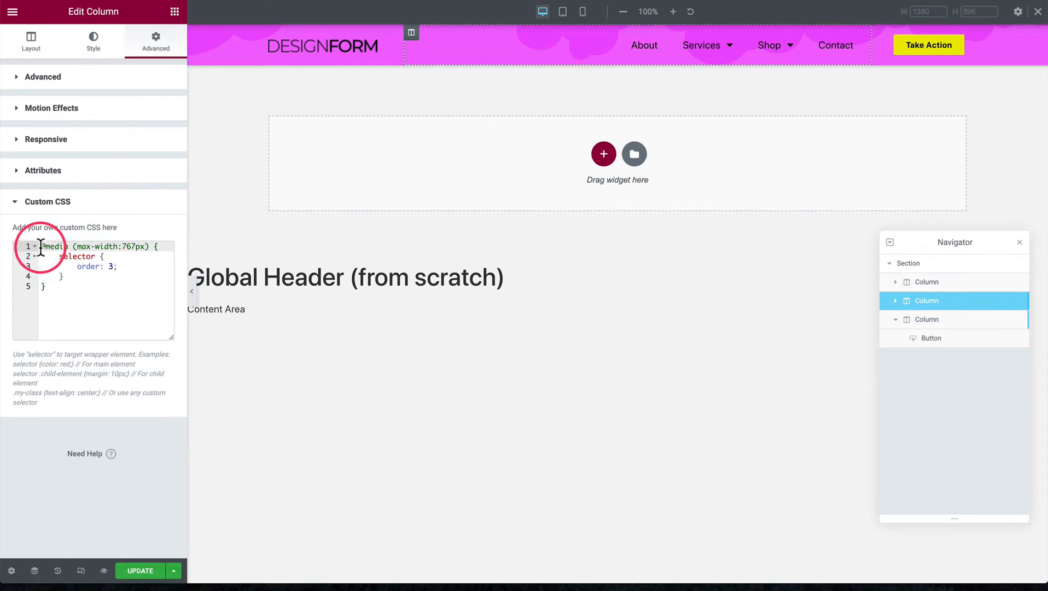
left_click_drag(40, 247, 158, 247)
left_click(158, 247)
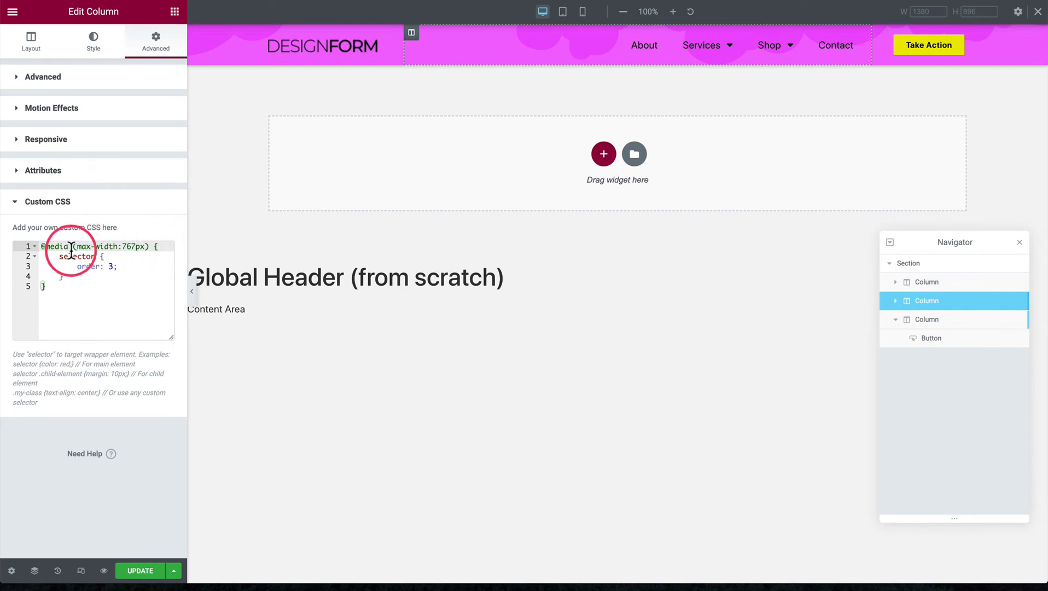
left_click_drag(40, 247, 159, 246)
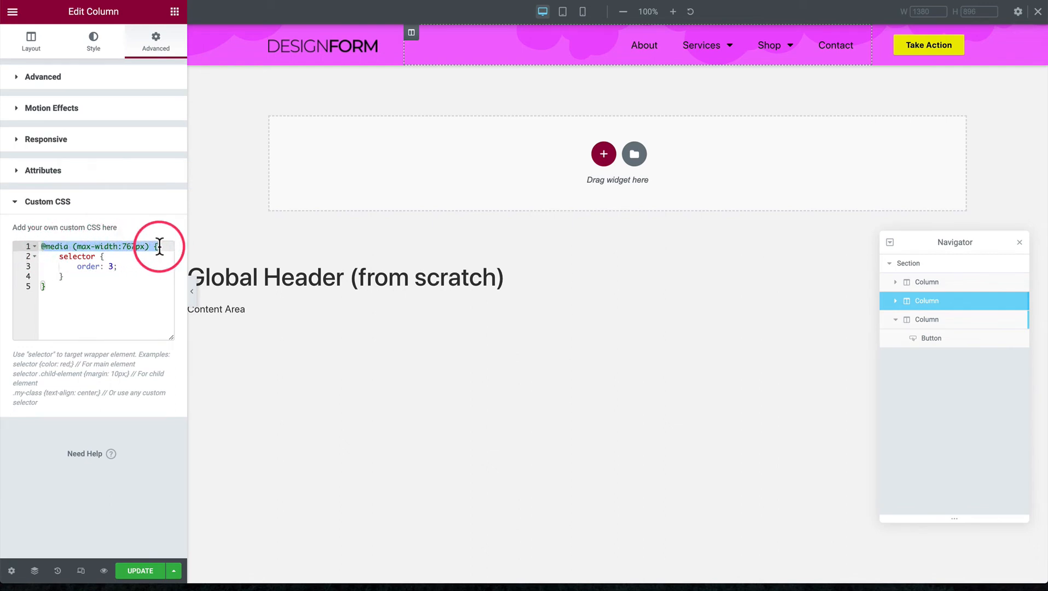
left_click(159, 247)
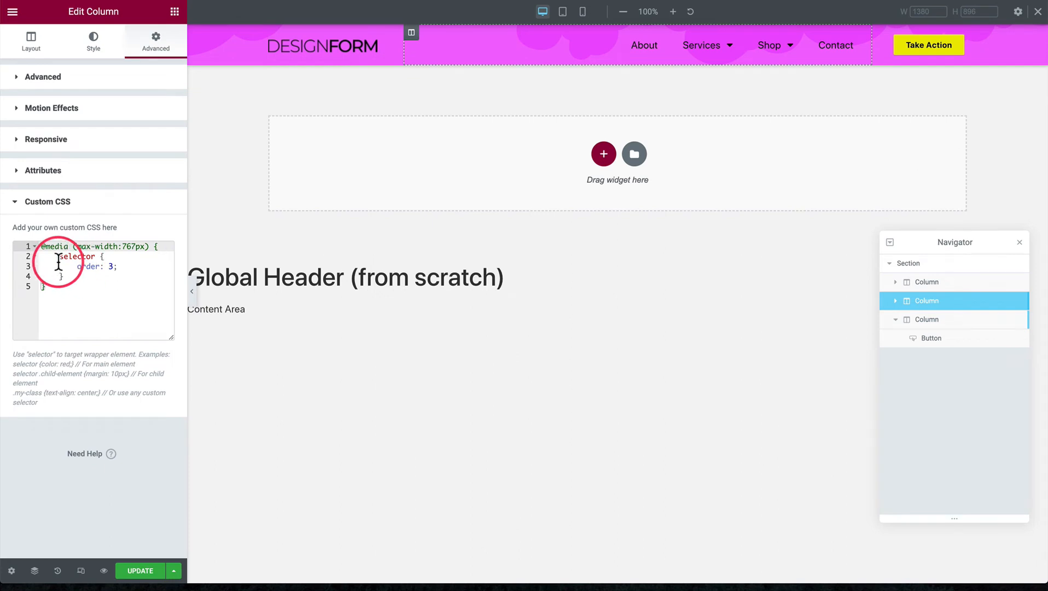
Examine the selector keyword and the order property in the menu column's Custom CSS
left_click_drag(60, 257, 95, 257)
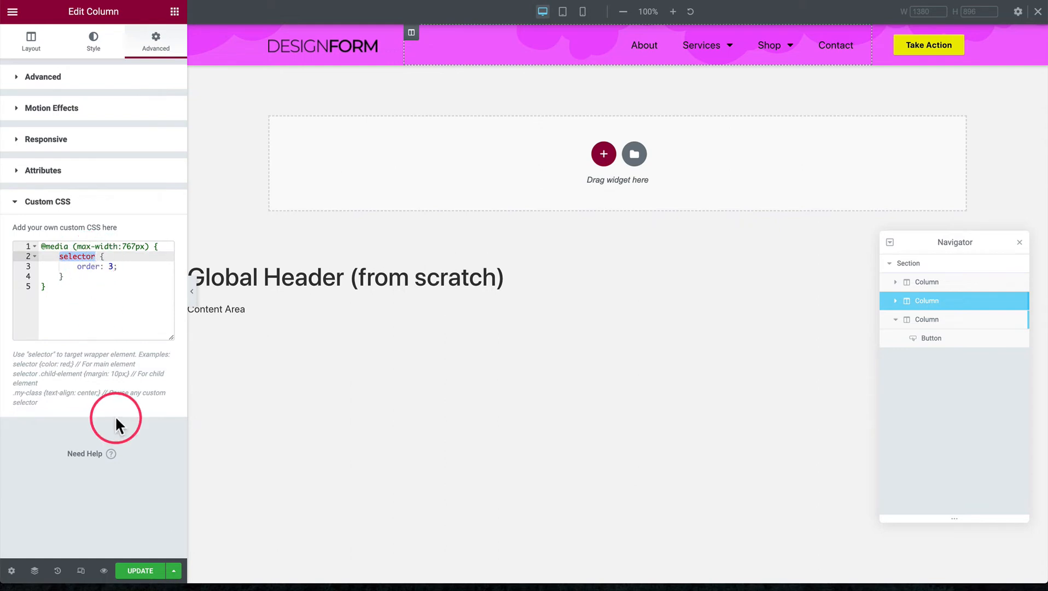
double_click(43, 355)
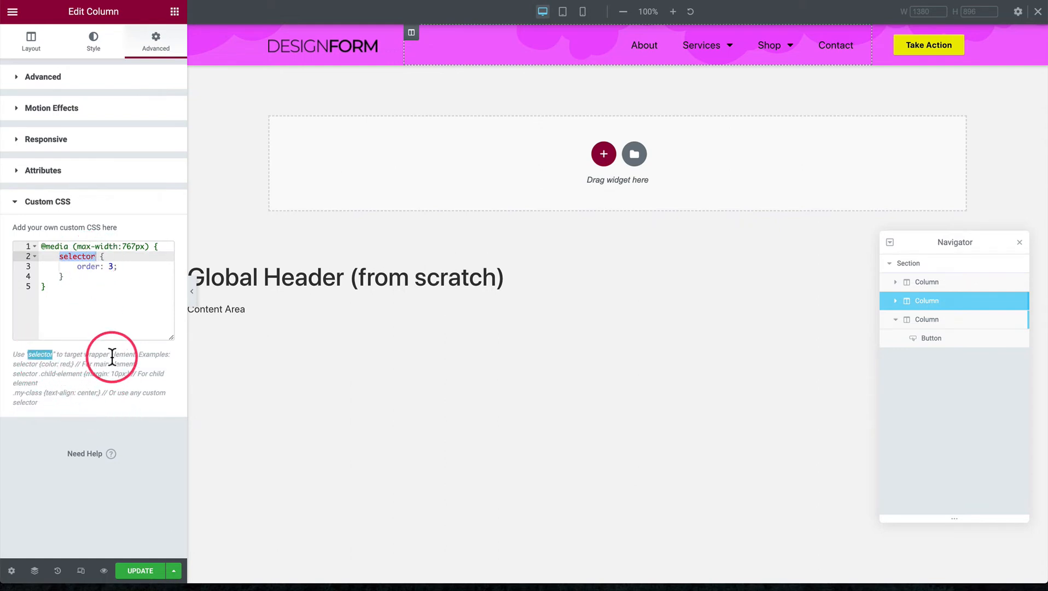
left_click(100, 298)
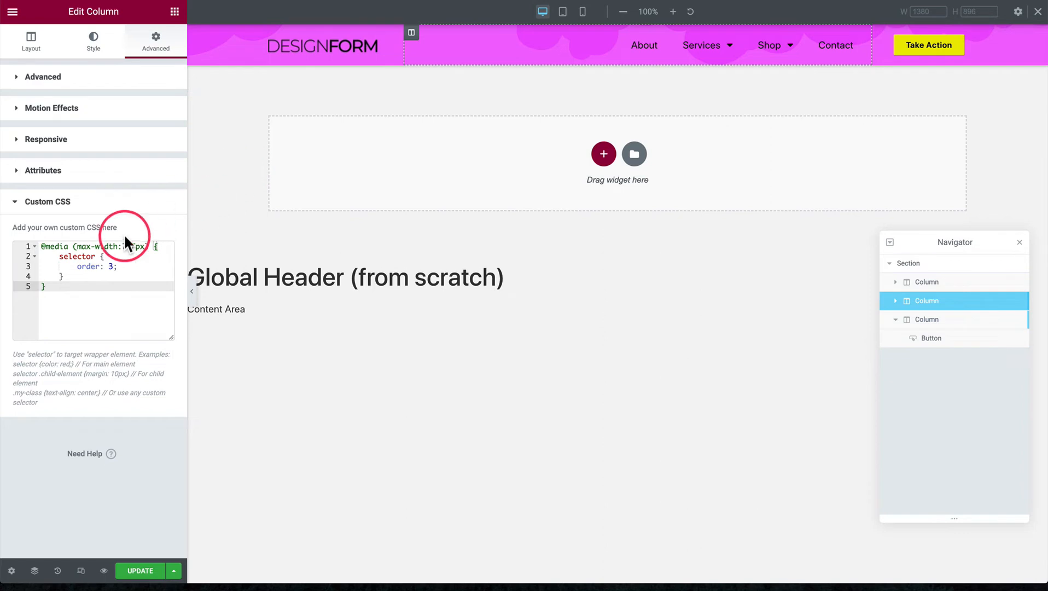
left_click(77, 266)
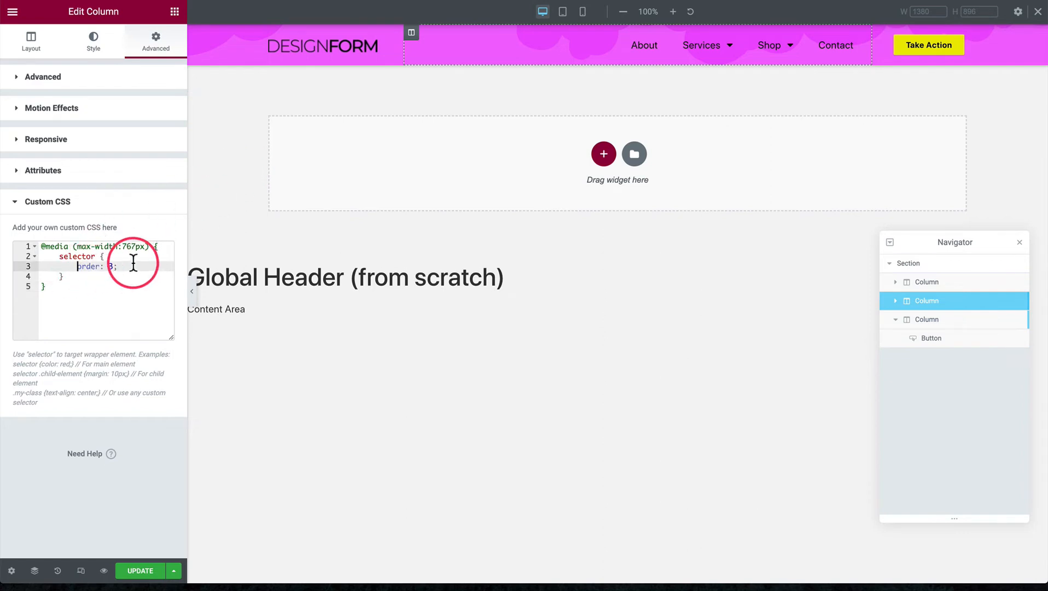
key("ctrl+shift+Right")
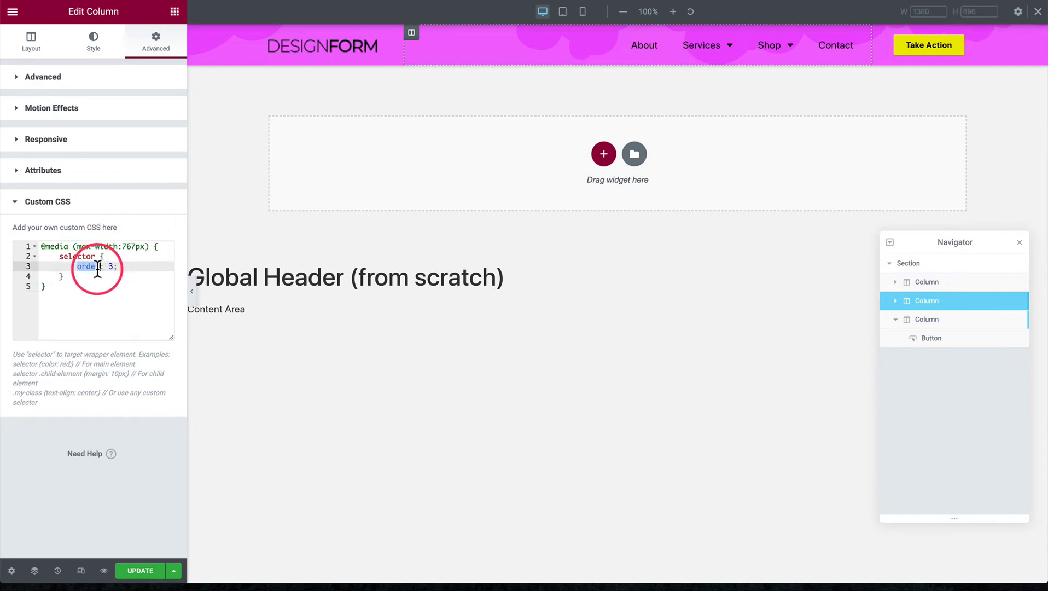
left_click(77, 266)
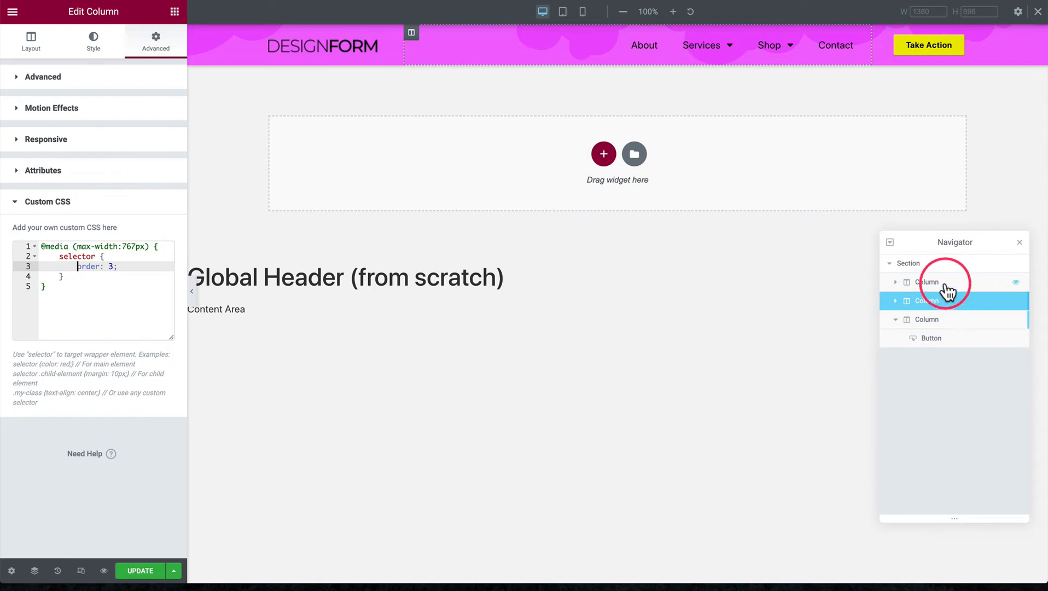
Inspect the header section, logo column and menu column in the Navigator, ending on the logo column
left_click(926, 266)
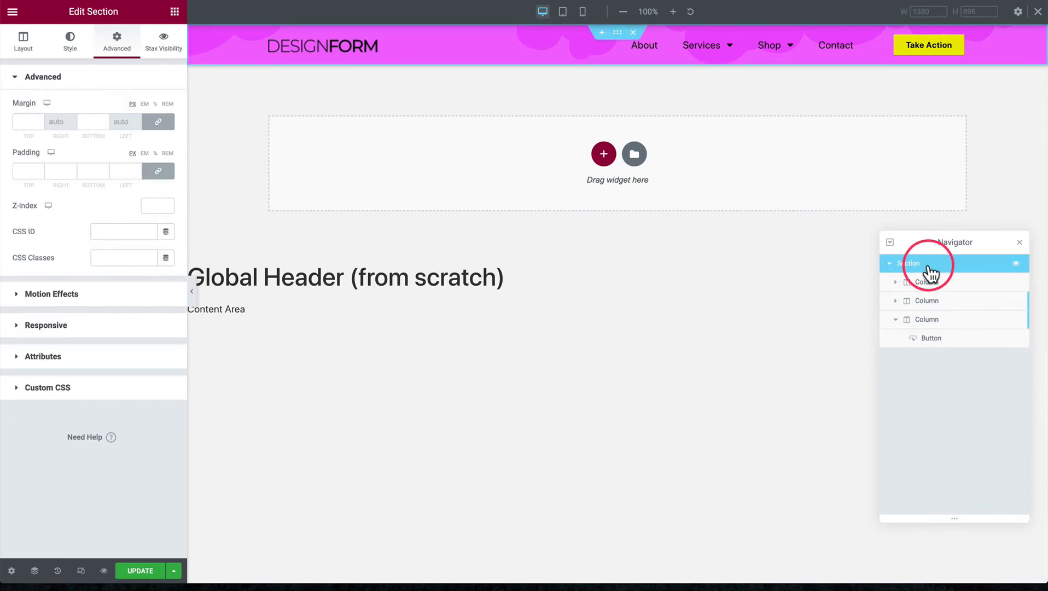
left_click(941, 283)
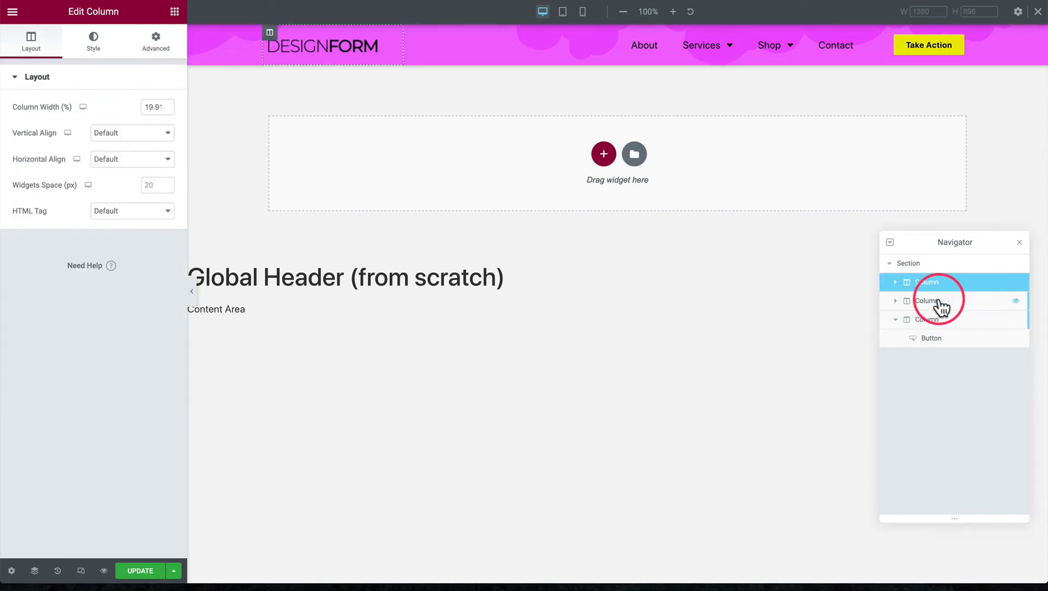
left_click(938, 300)
left_click(941, 282)
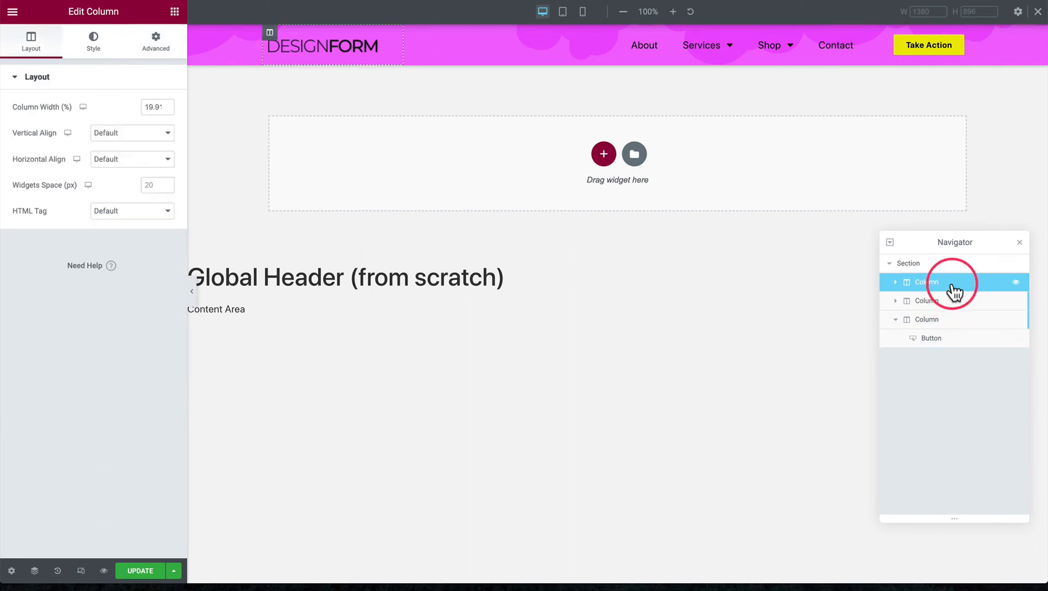
Open the menu column's Custom CSS from the Navigator and examine its order declaration
left_click(938, 304)
left_click(937, 320)
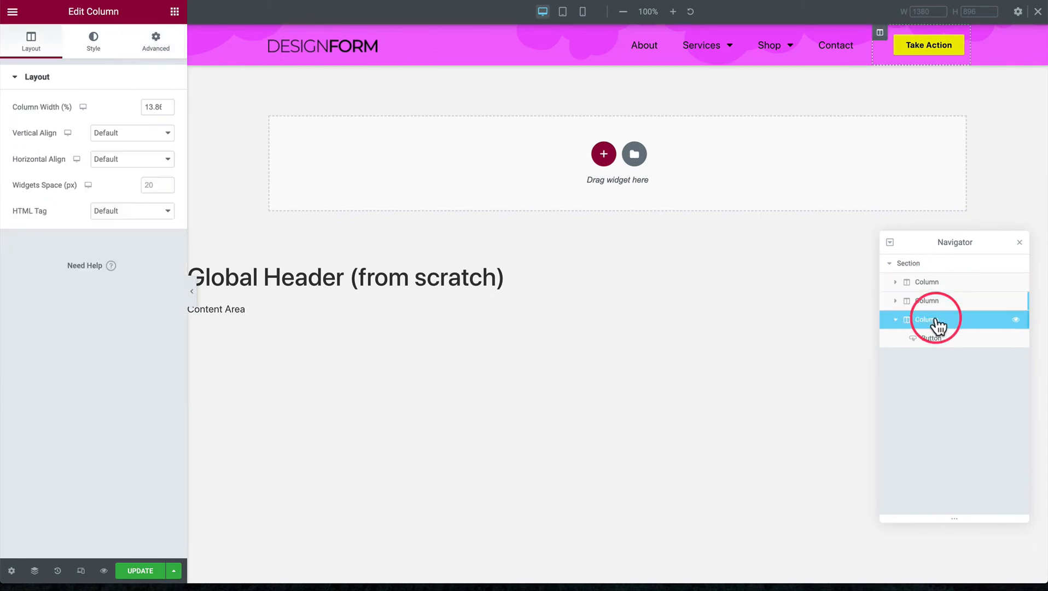
left_click(935, 302)
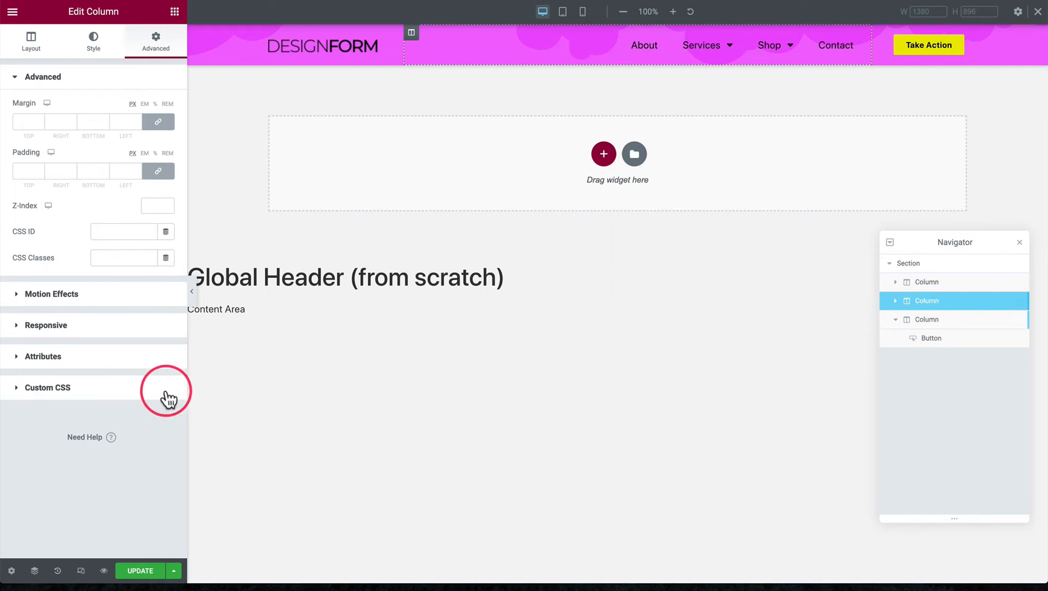
left_click(63, 387)
left_click_drag(117, 266, 79, 267)
left_click(110, 266)
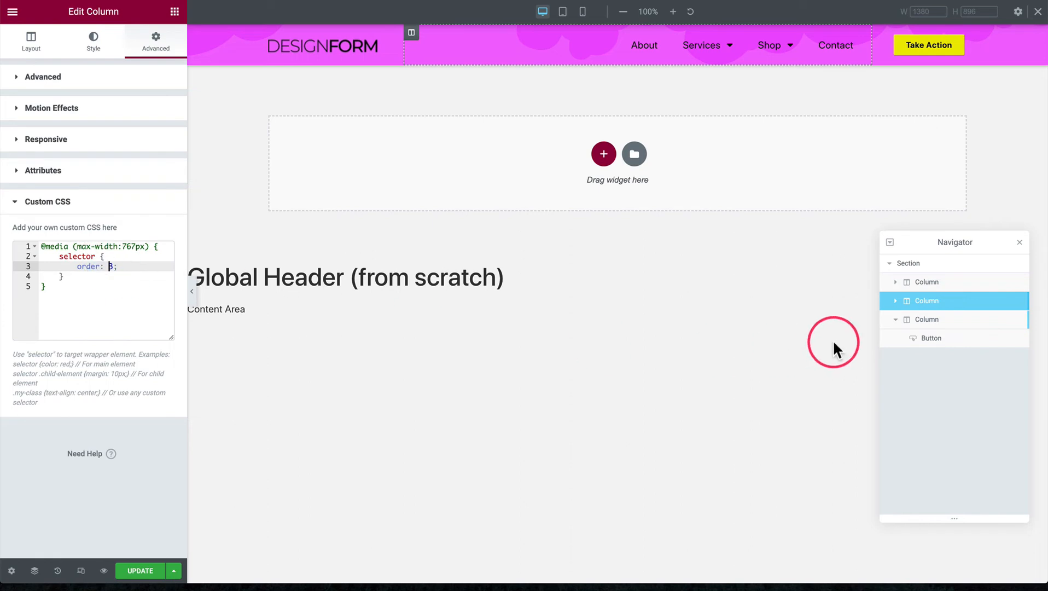
Open the button column's Custom CSS and examine its order declaration and max-width media query
left_click(929, 321)
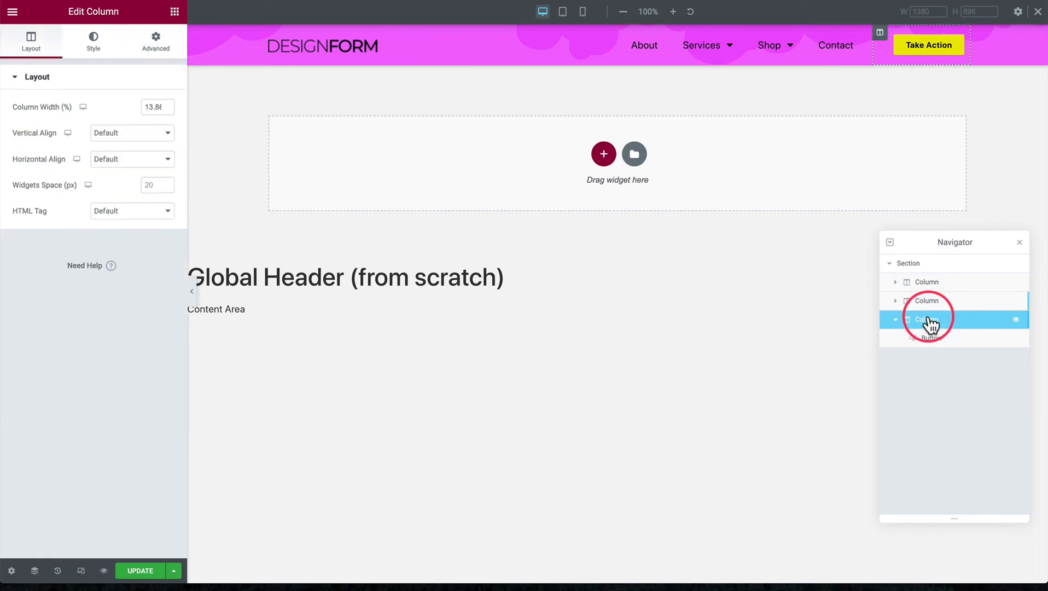
left_click(156, 41)
left_click(75, 388)
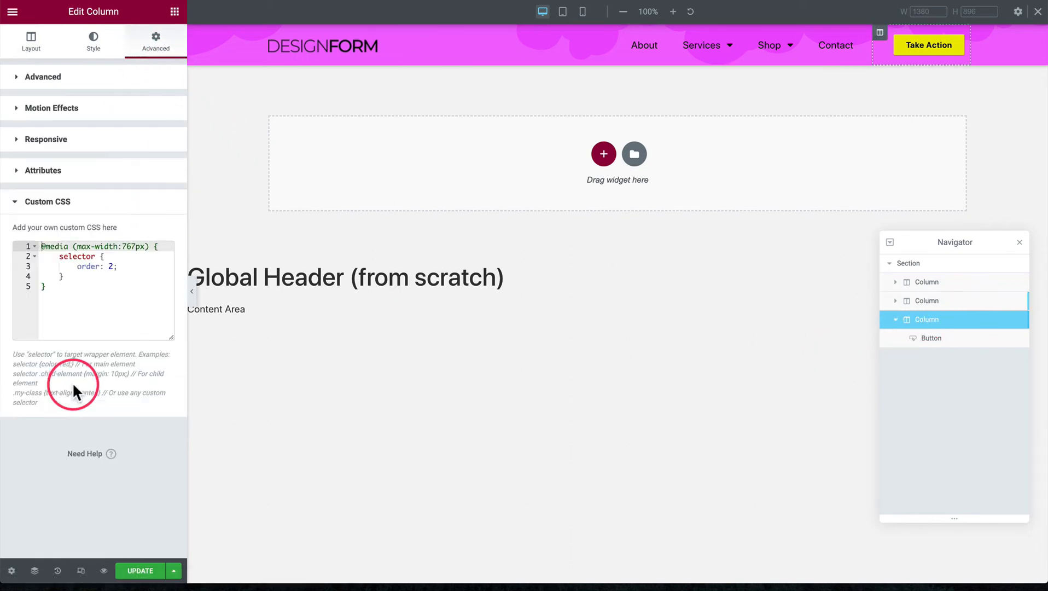
mouse_move(129, 263)
left_mouse_down()
mouse_move(77, 266)
mouse_move(114, 268)
left_mouse_up()
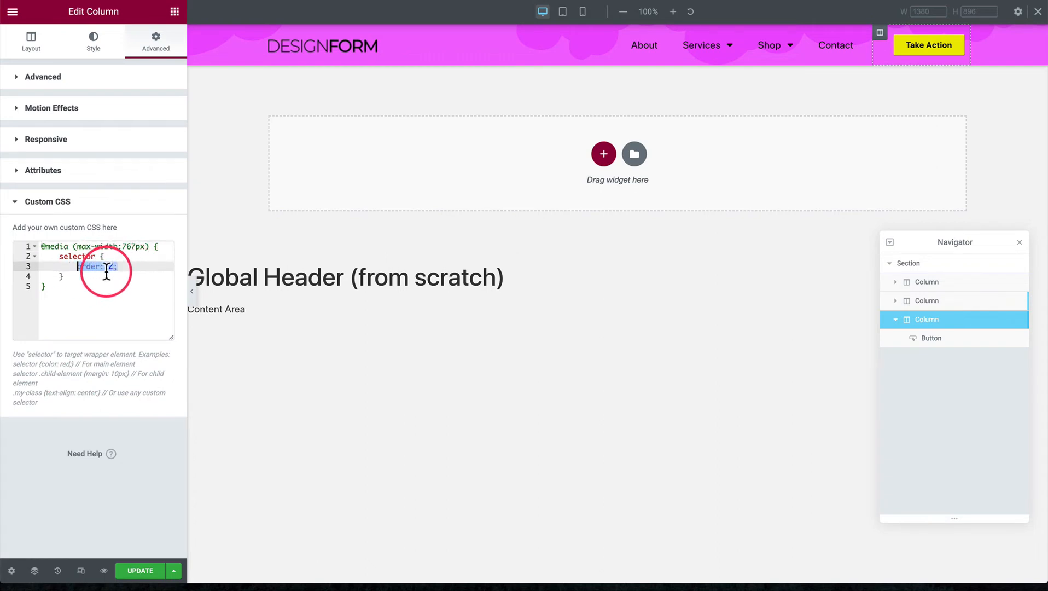
triple_click(101, 246)
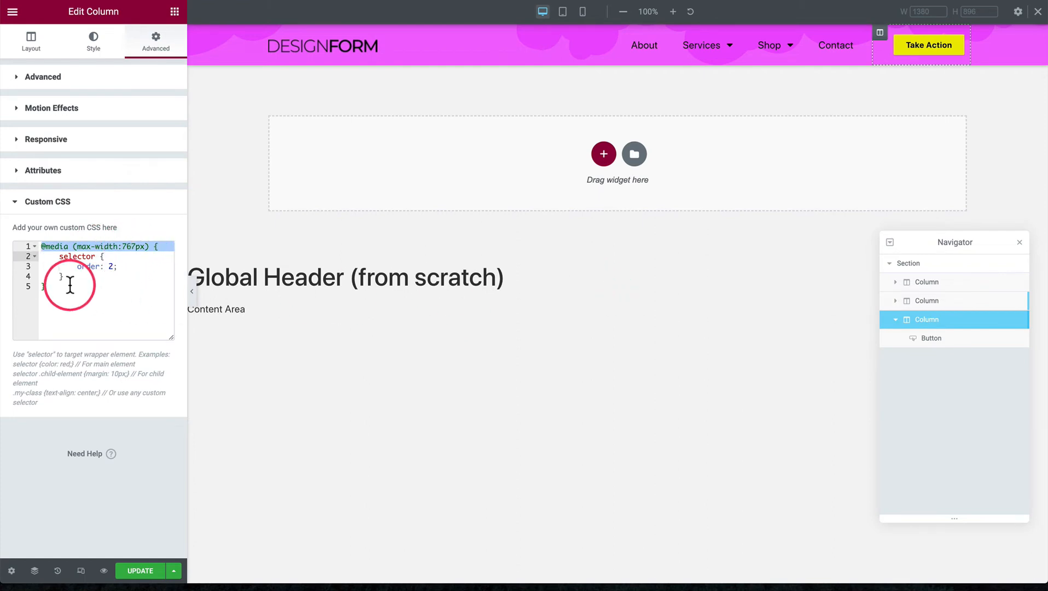
left_click(70, 285)
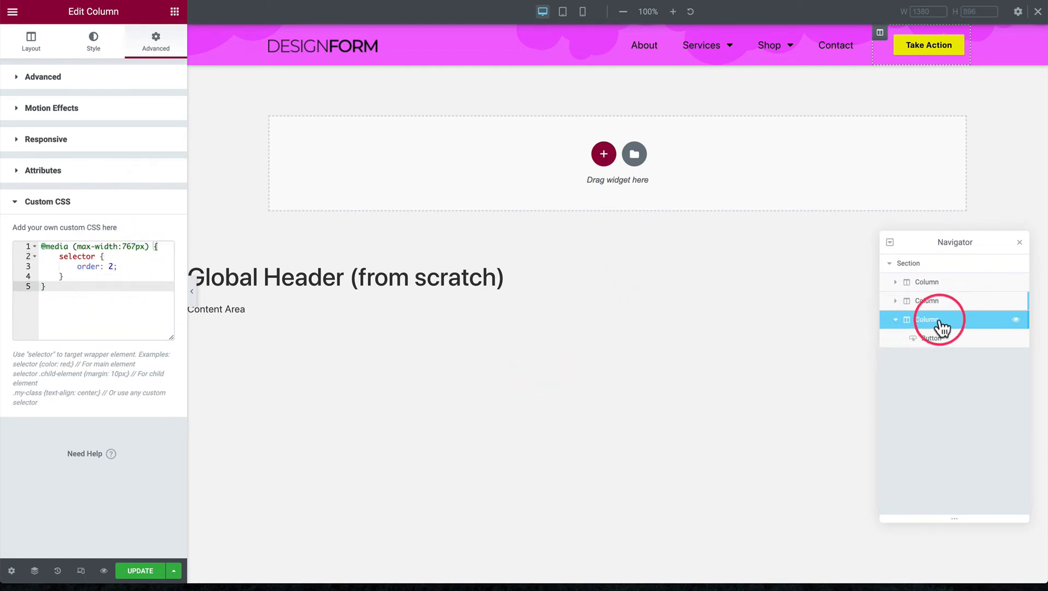
Compare the order values in the Custom CSS of the menu column and the button column
left_click(929, 306)
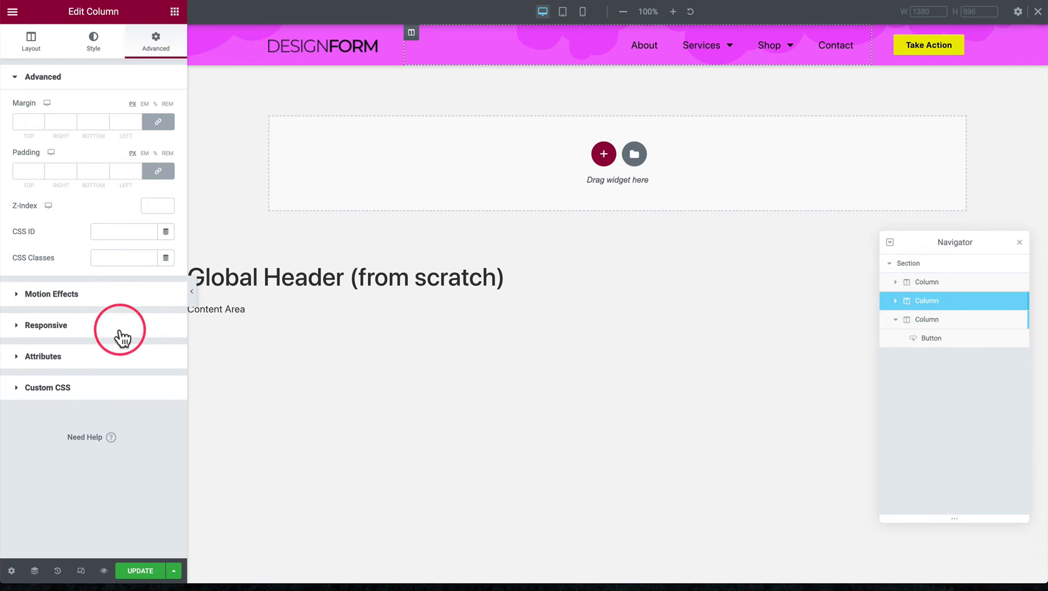
left_click(99, 388)
left_click(117, 280)
key("ctrl+a")
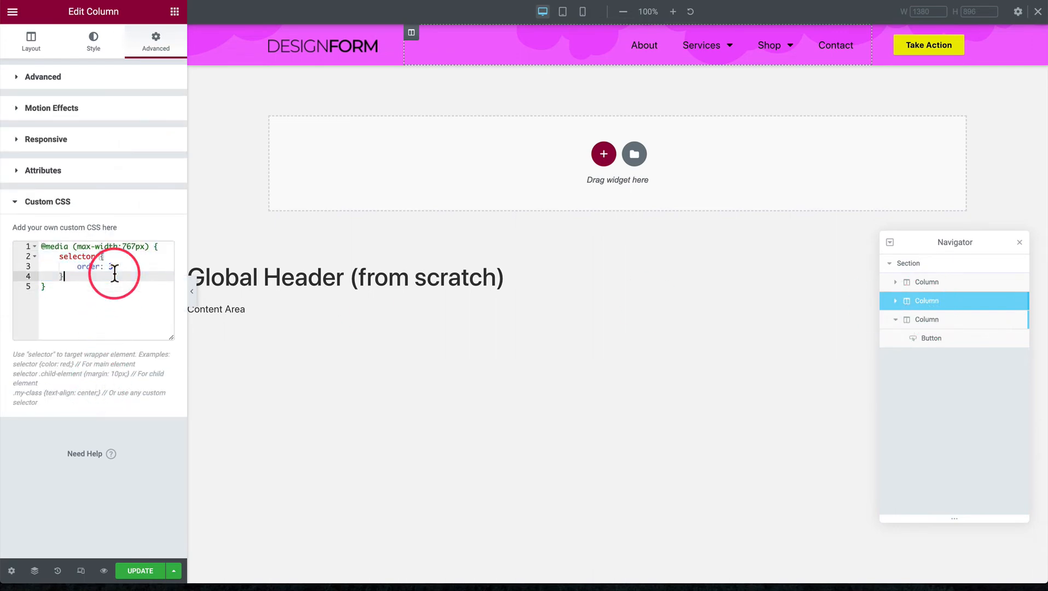
left_click(906, 318)
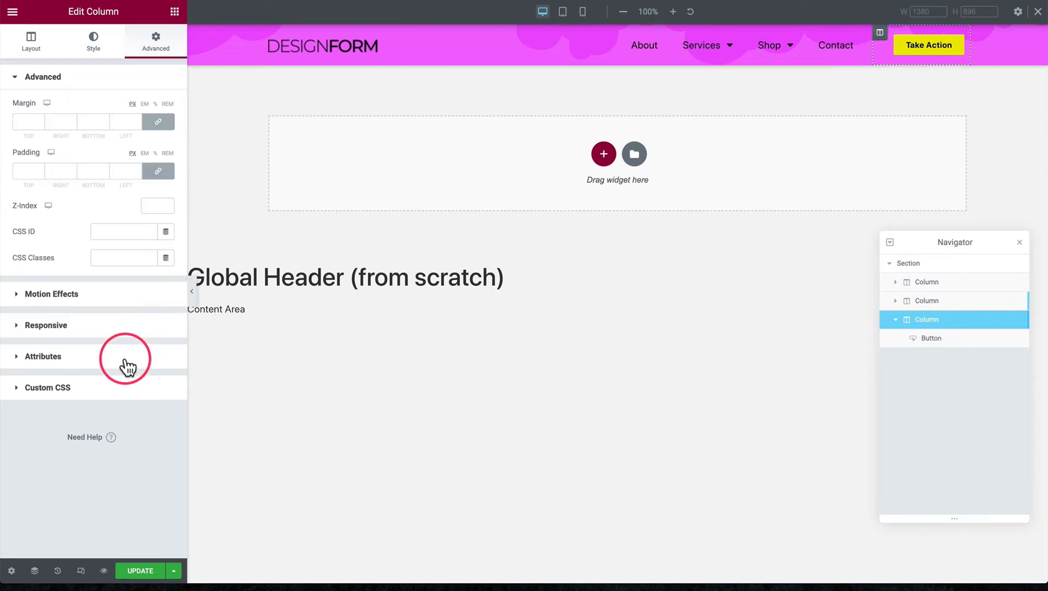
left_click(110, 385)
left_click(117, 266)
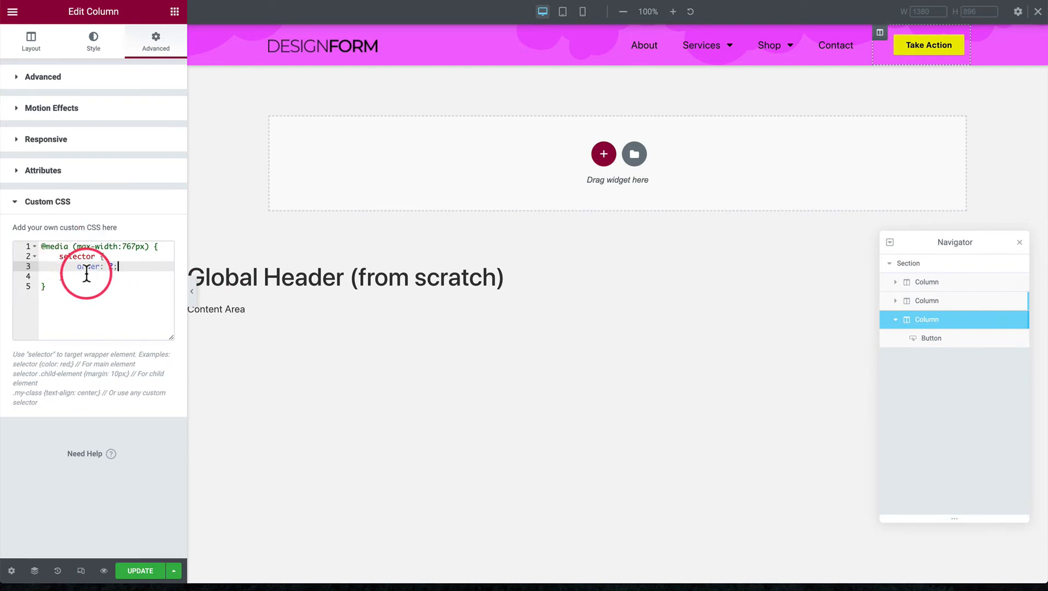
Switch to the mobile preview, open the hamburger menu, and expand and collapse its Services submenu
left_click(583, 12)
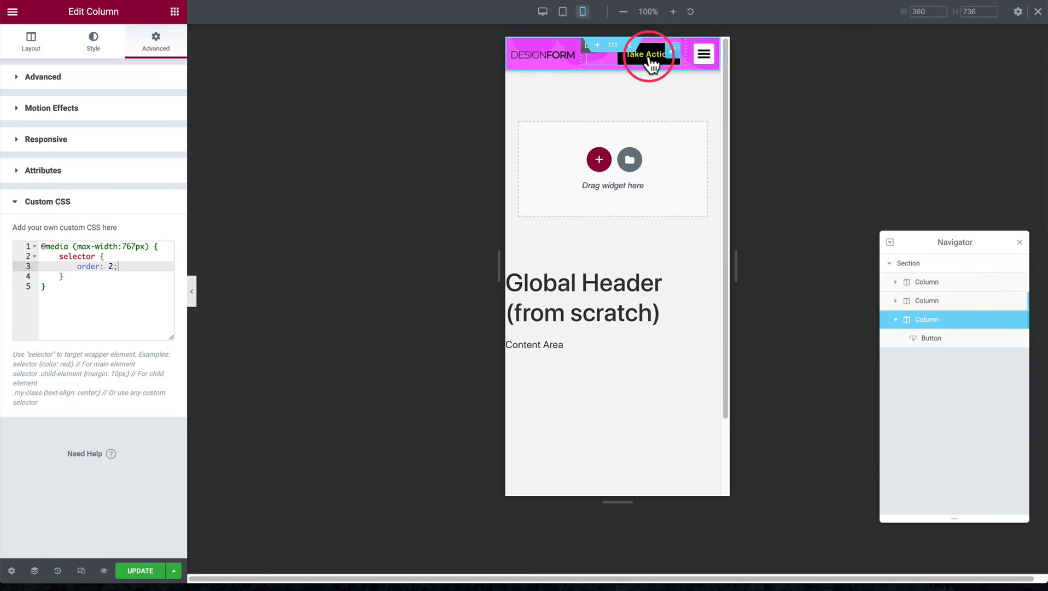
left_click(701, 69)
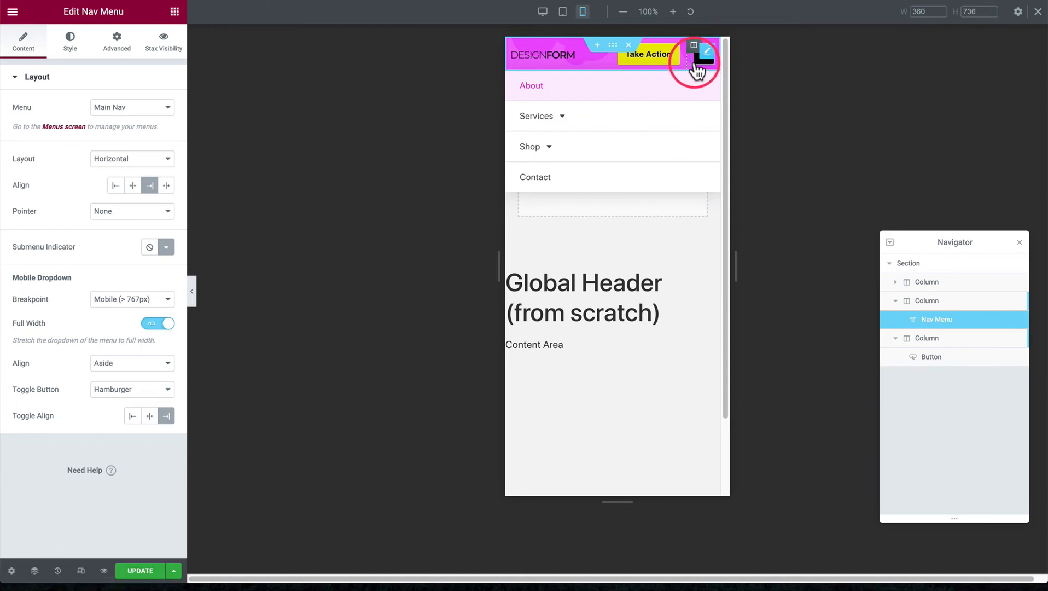
left_click(563, 120)
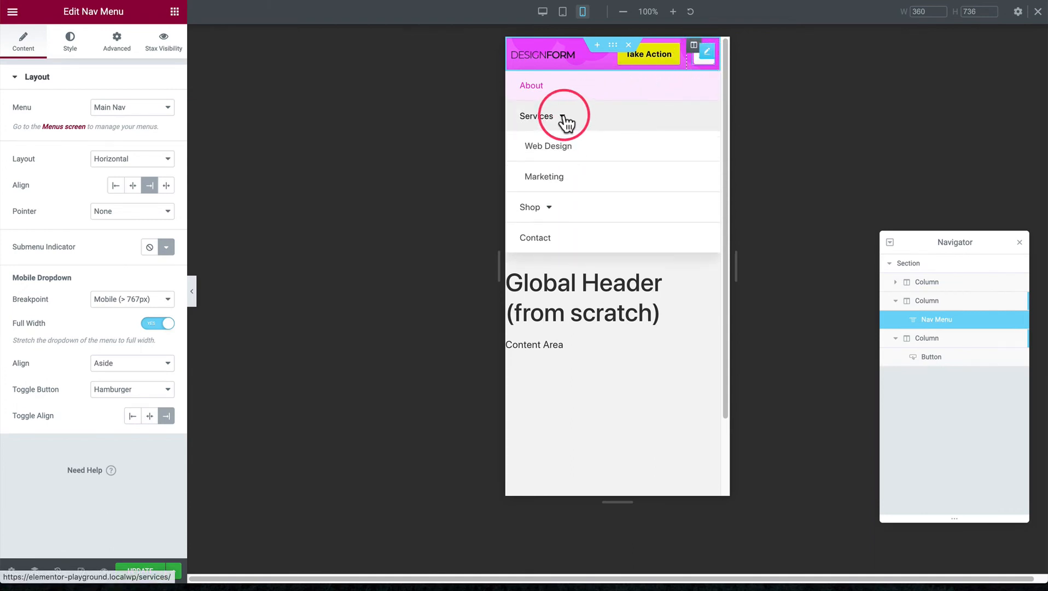
left_click(563, 121)
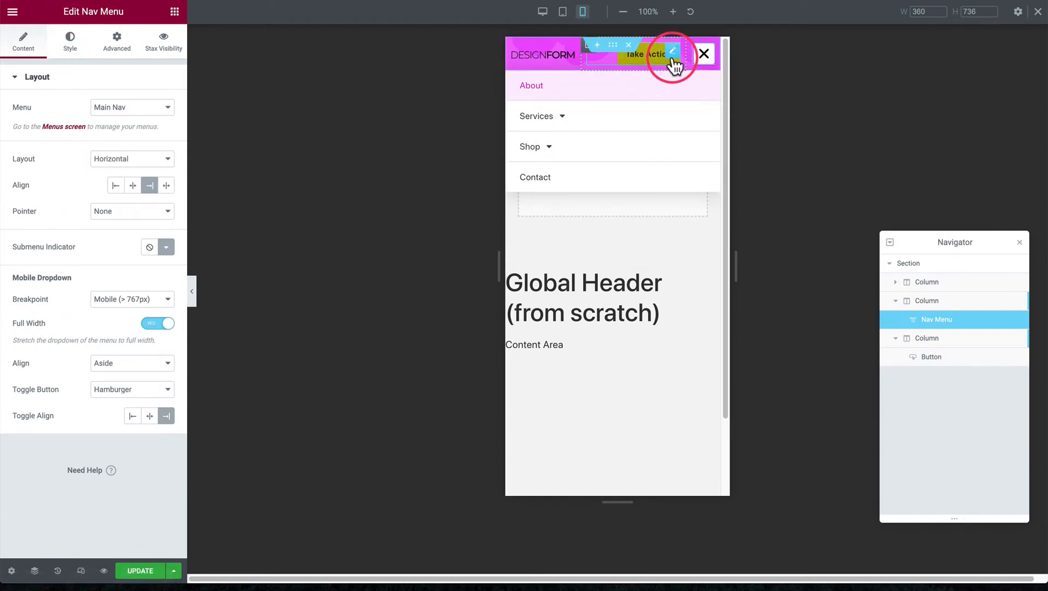
Review the Nav Menu's Main Menu style settings for the normal, hover and active states, and collapse that section
left_click(71, 44)
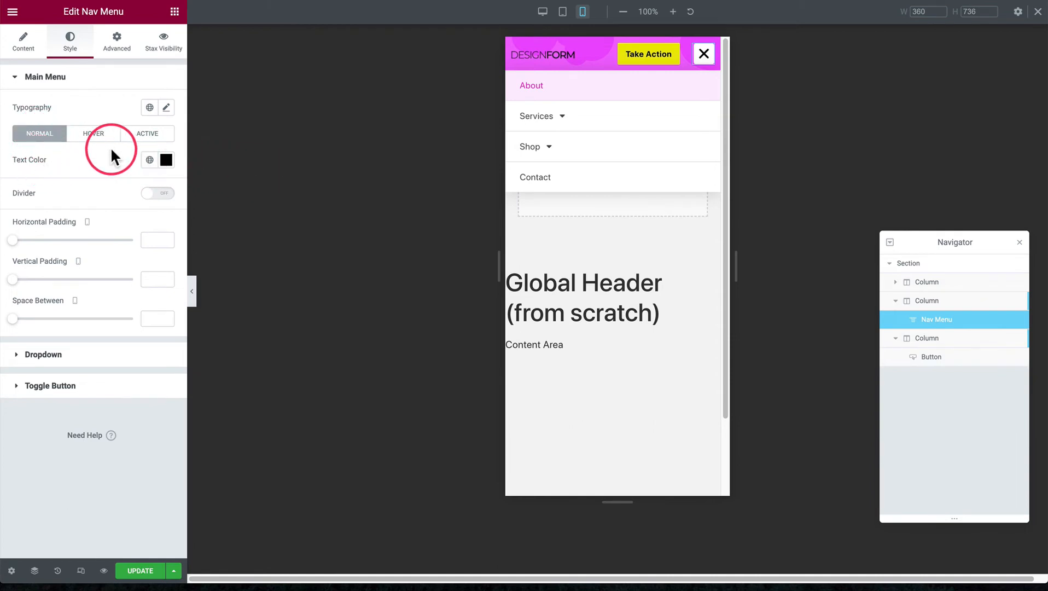
left_click(89, 135)
left_click(147, 135)
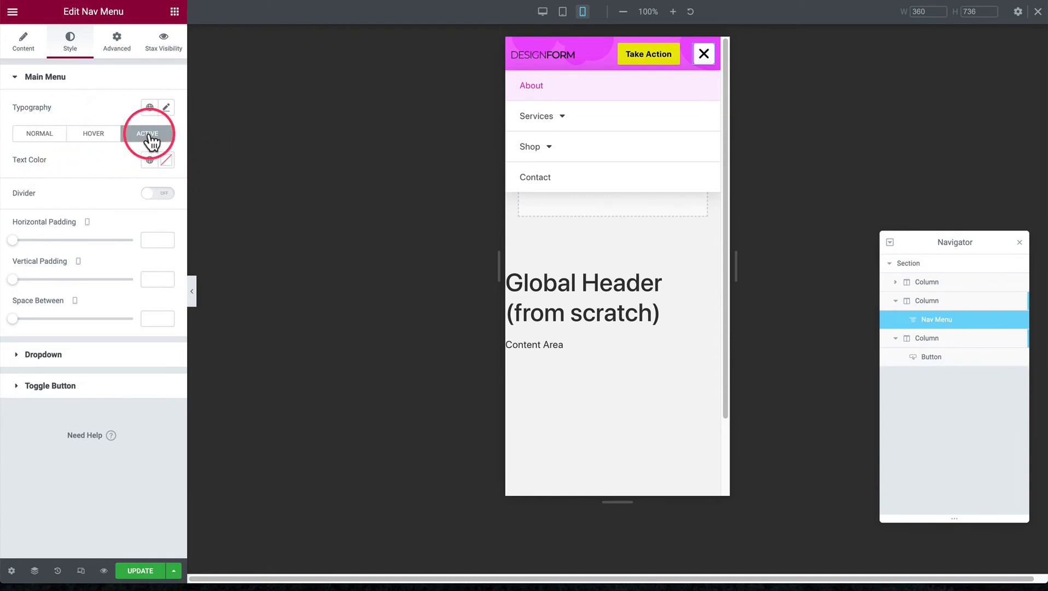
left_click(40, 136)
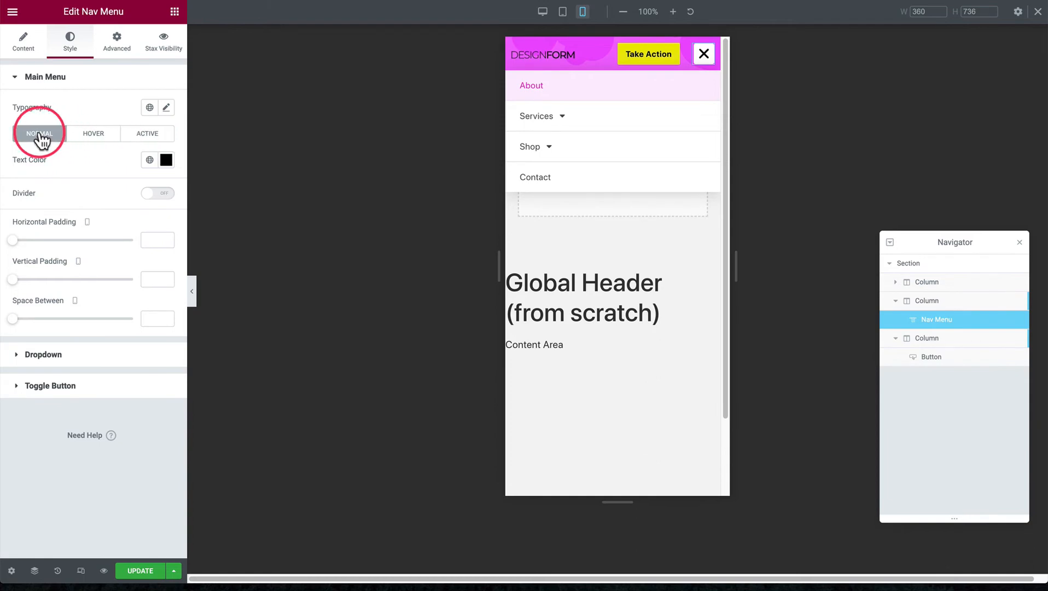
left_click(45, 78)
left_click(48, 78)
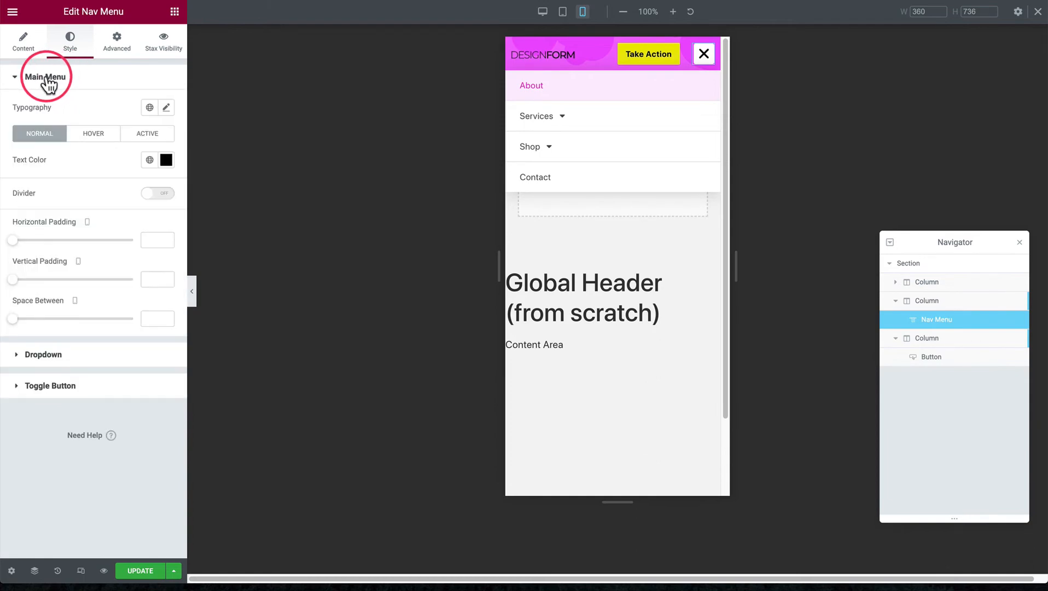
left_click(47, 78)
left_click(48, 78)
left_click(56, 79)
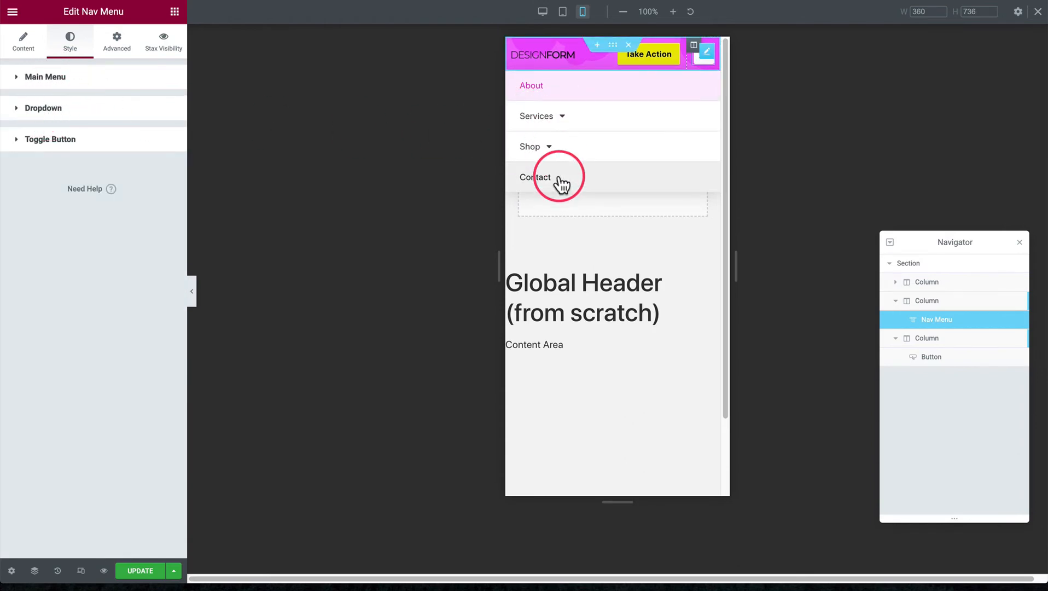
Open the Nav Menu's Dropdown style settings and read the note about desktop and mobile behaviour
left_click(44, 109)
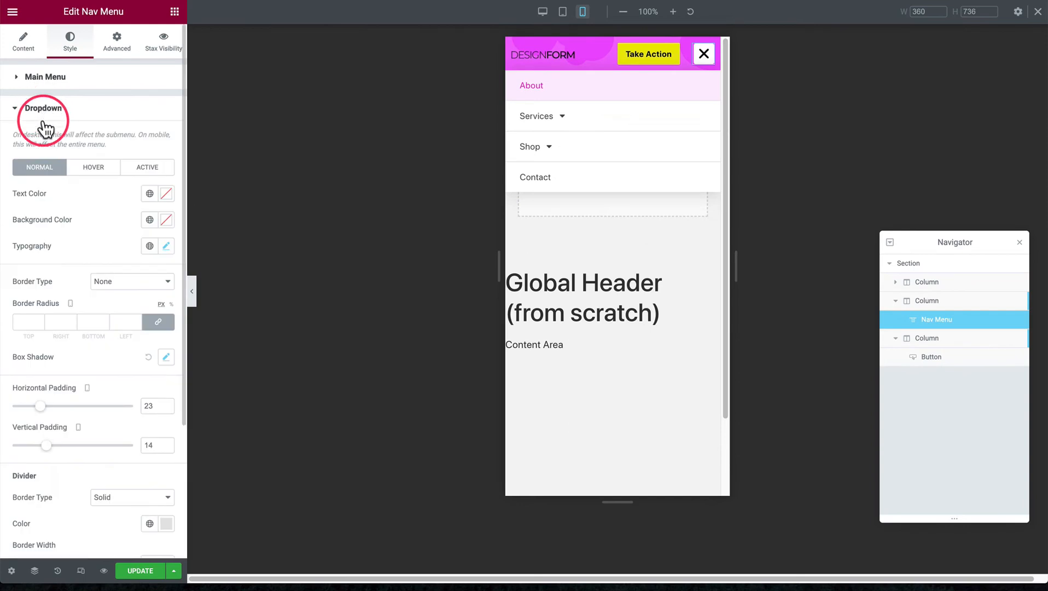
left_click_drag(14, 134, 46, 135)
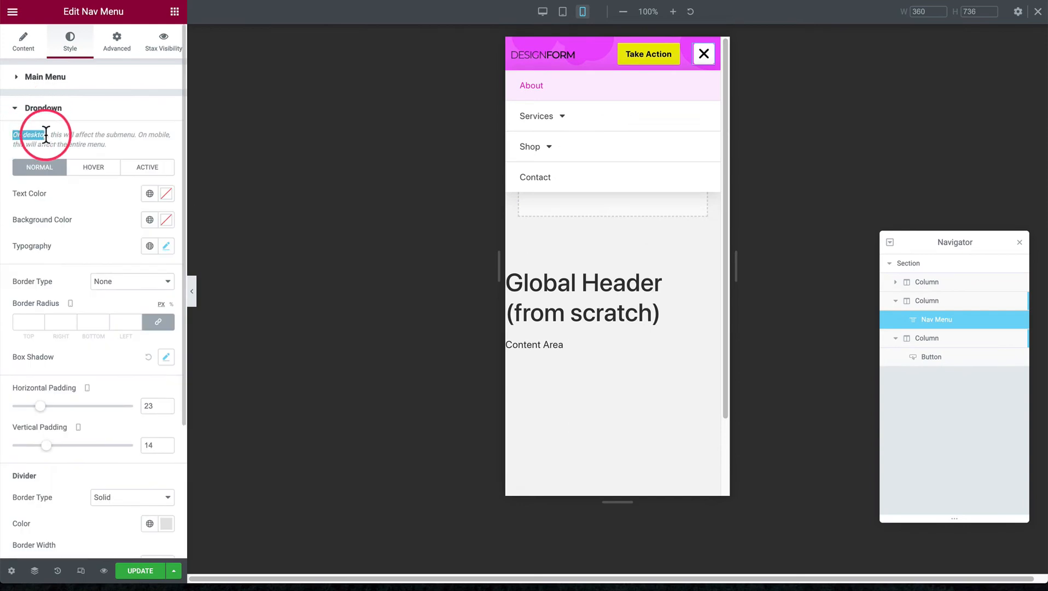
left_click(126, 135)
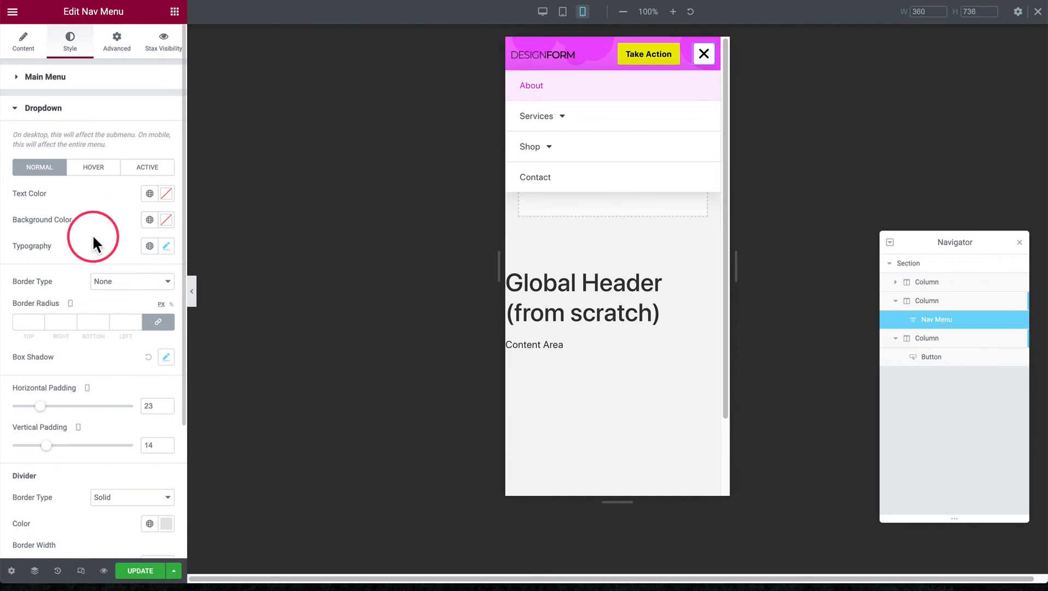
Compare the dropdown's text and background colors across the normal, hover and active states with the mobile menu items
scroll(90, 219, "down", 2)
left_click(93, 115)
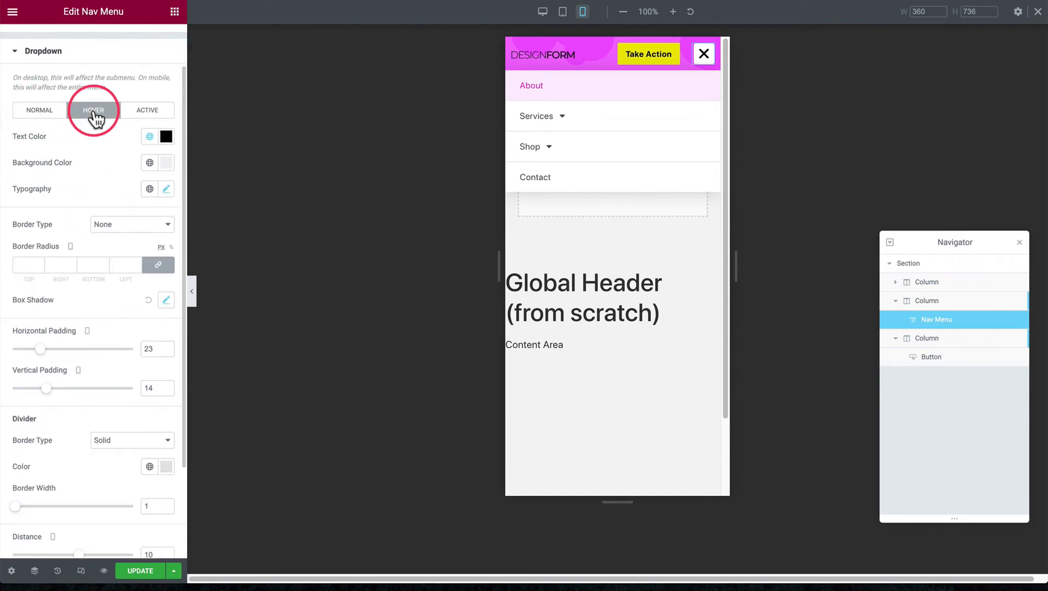
left_click(147, 115)
left_click(52, 114)
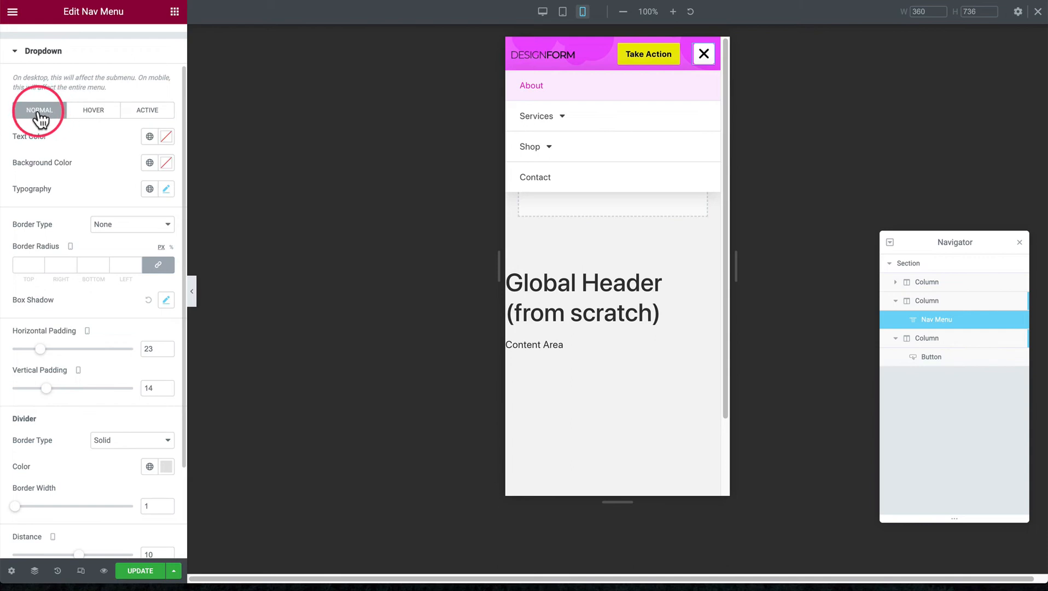
left_click(557, 119)
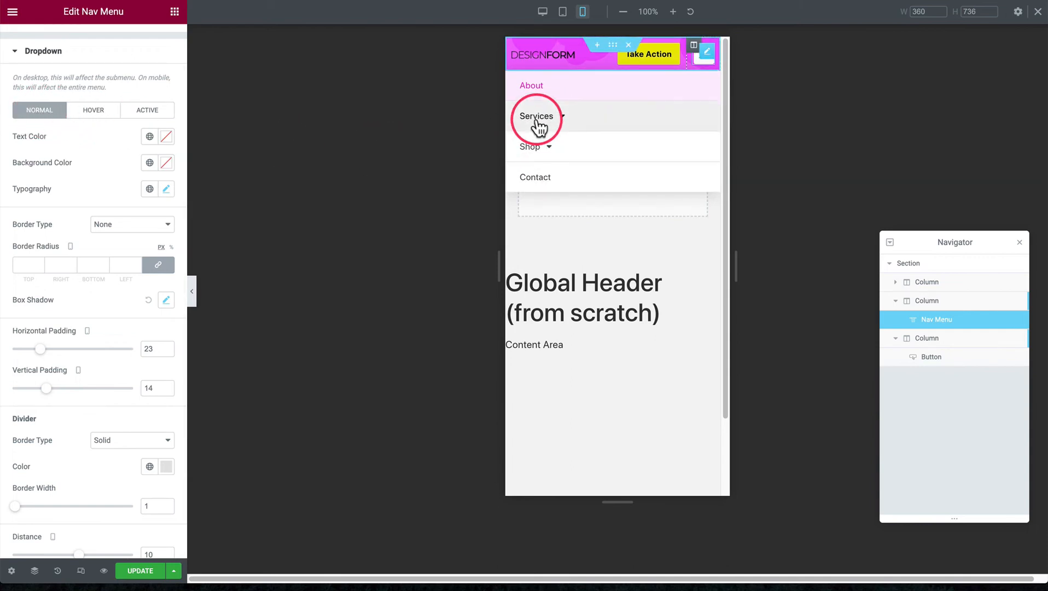
left_click(94, 113)
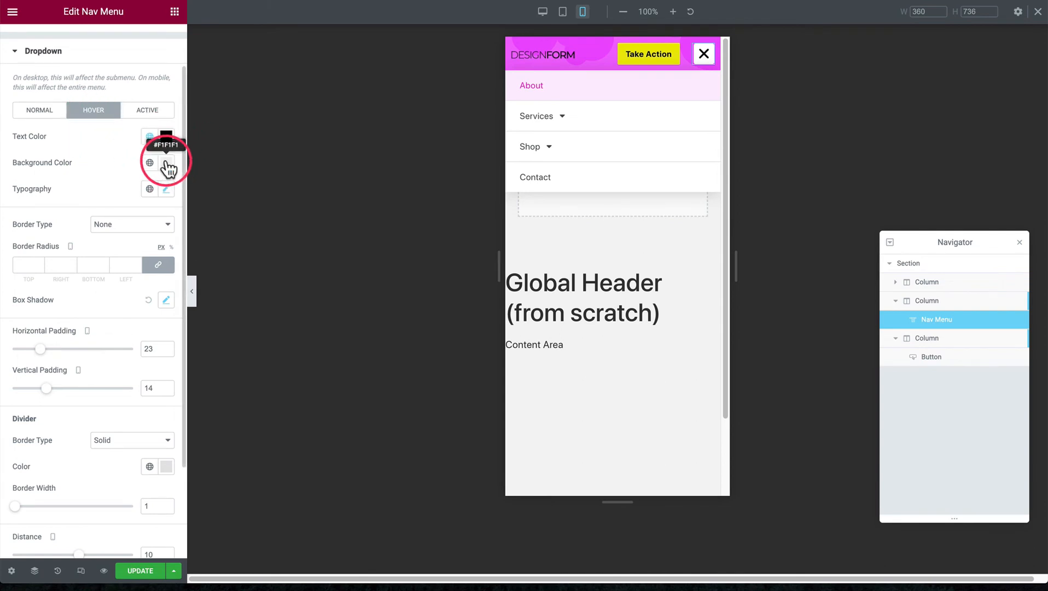
left_click(148, 112)
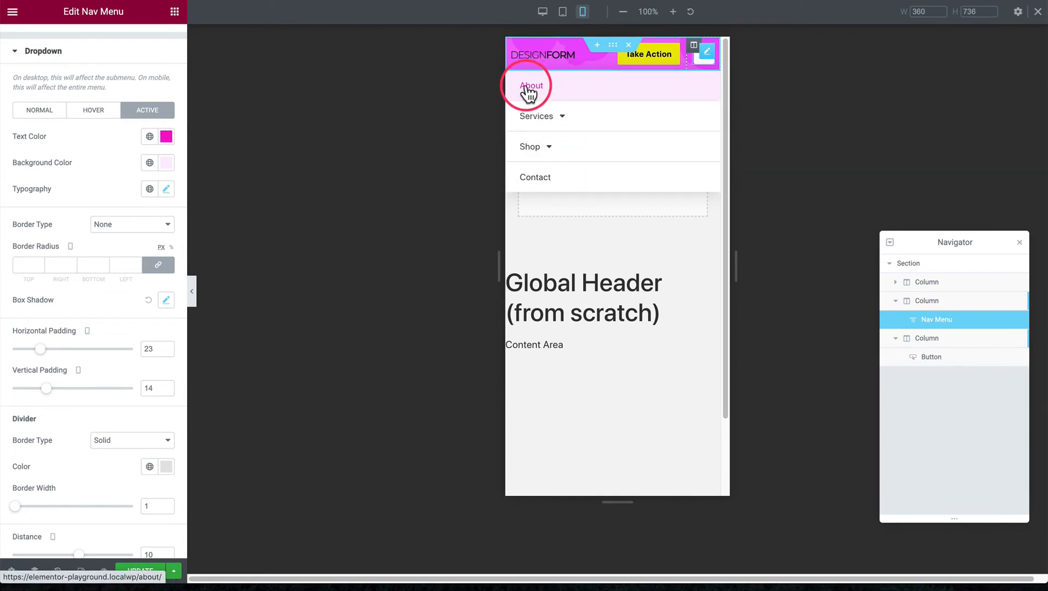
Return to the dropdown's normal state and open its typography settings
left_click(93, 112)
left_click(40, 111)
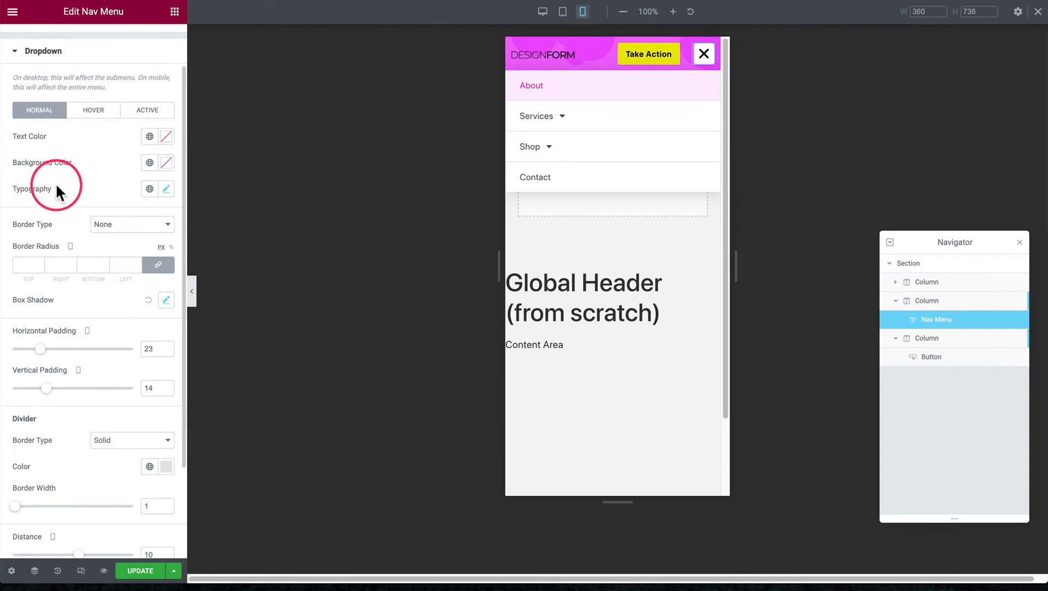
left_click(166, 190)
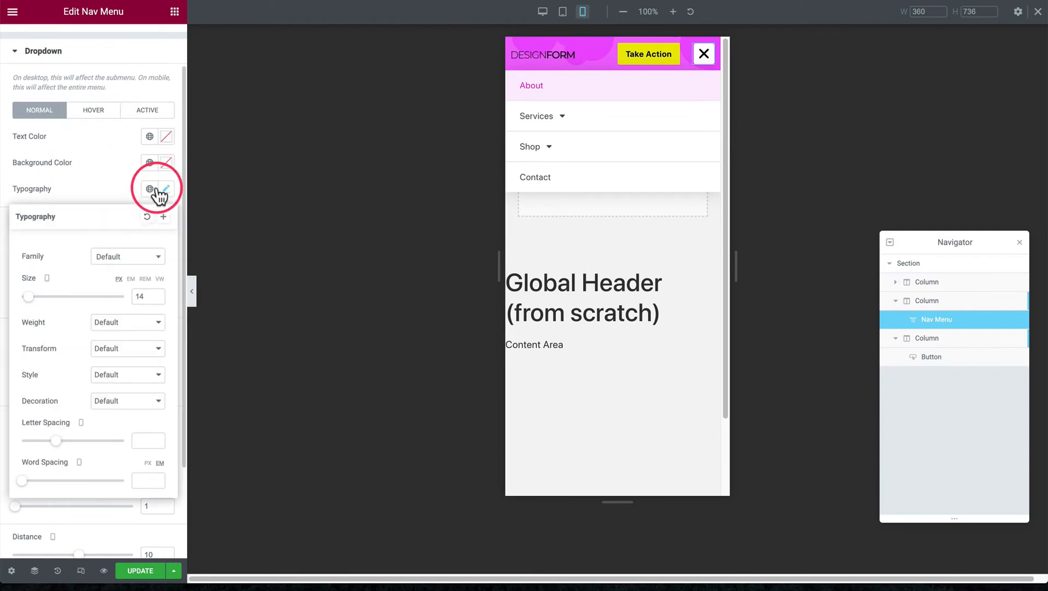
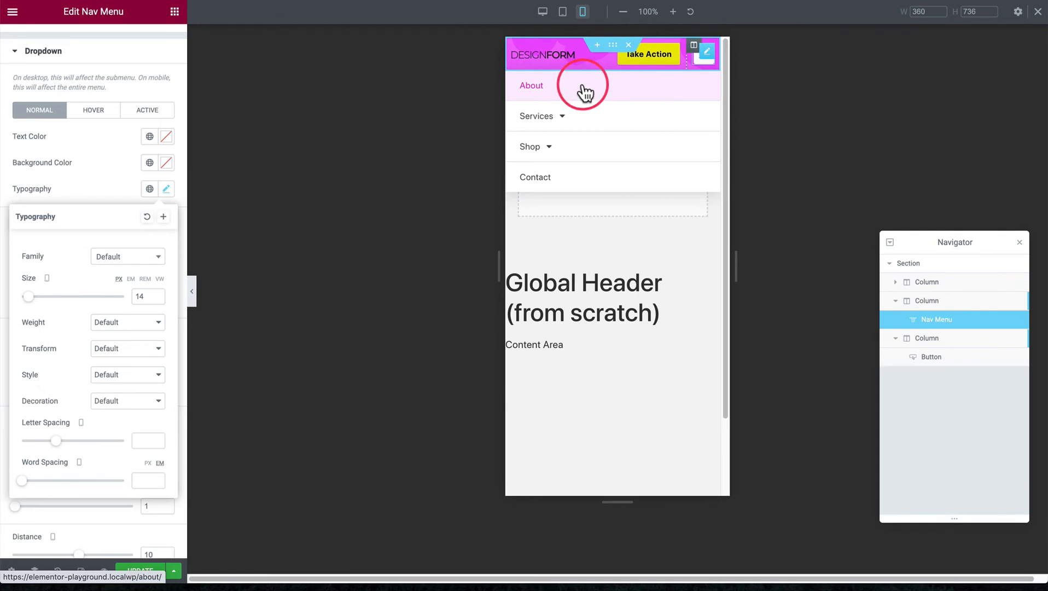
Close the dropdown's typography settings and review its box shadow settings, including the shadow color
double_click(142, 296)
left_click(103, 182)
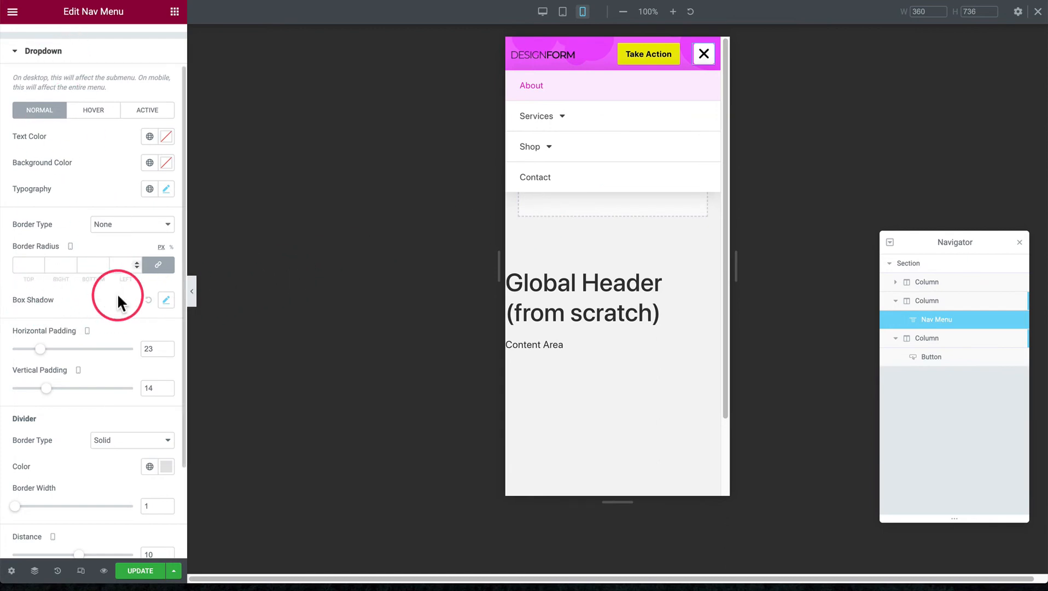
left_click(166, 300)
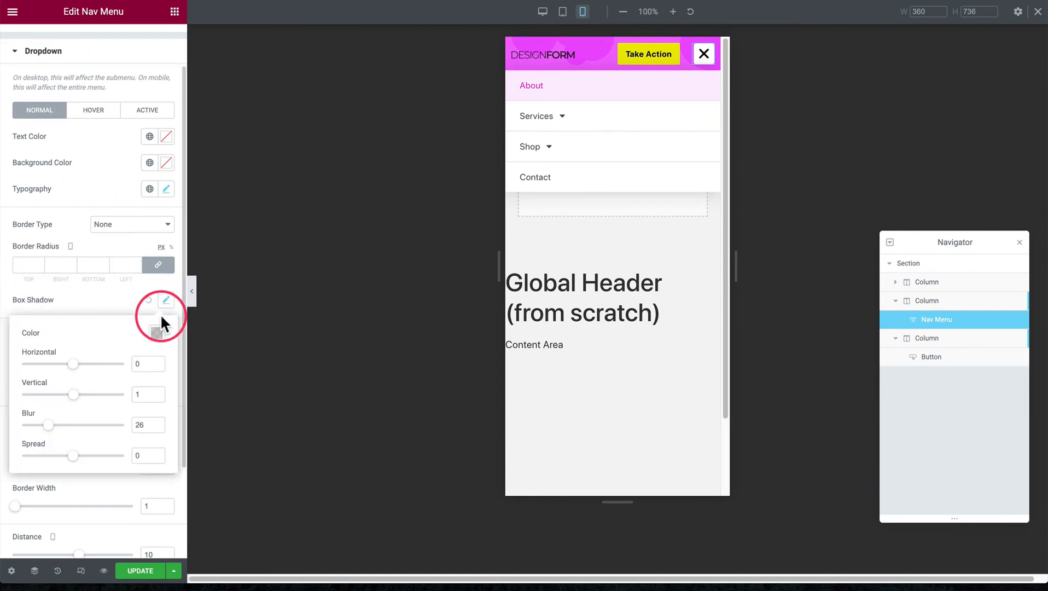
left_click(156, 333)
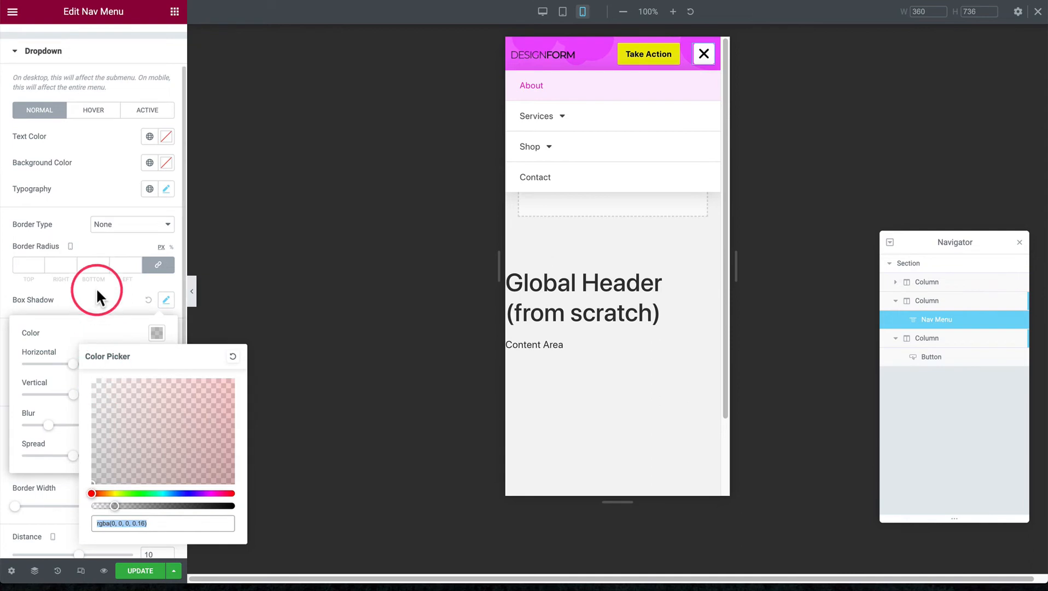
left_click(87, 323)
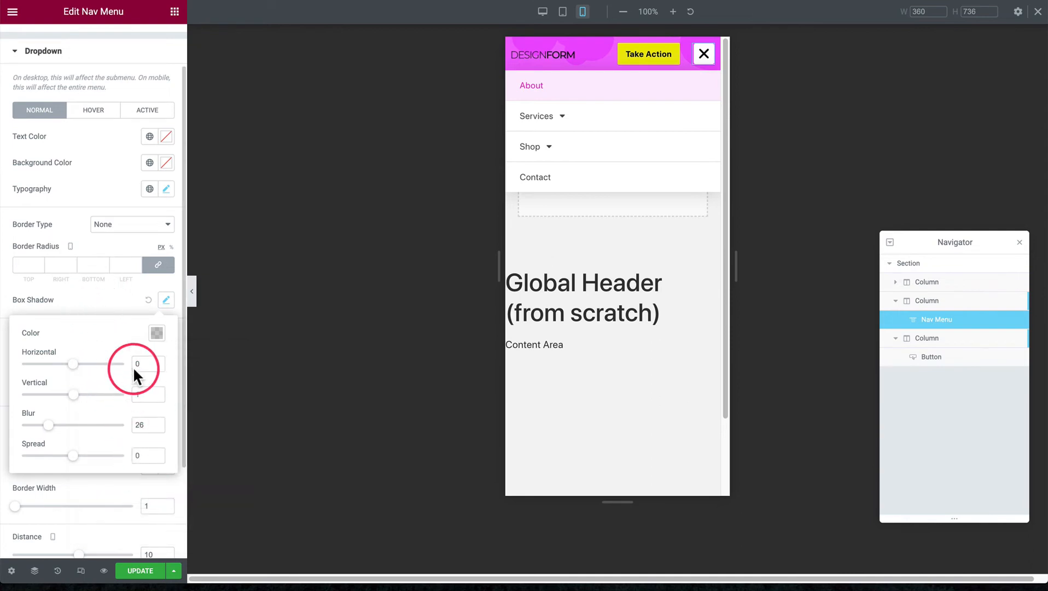
left_click(107, 302)
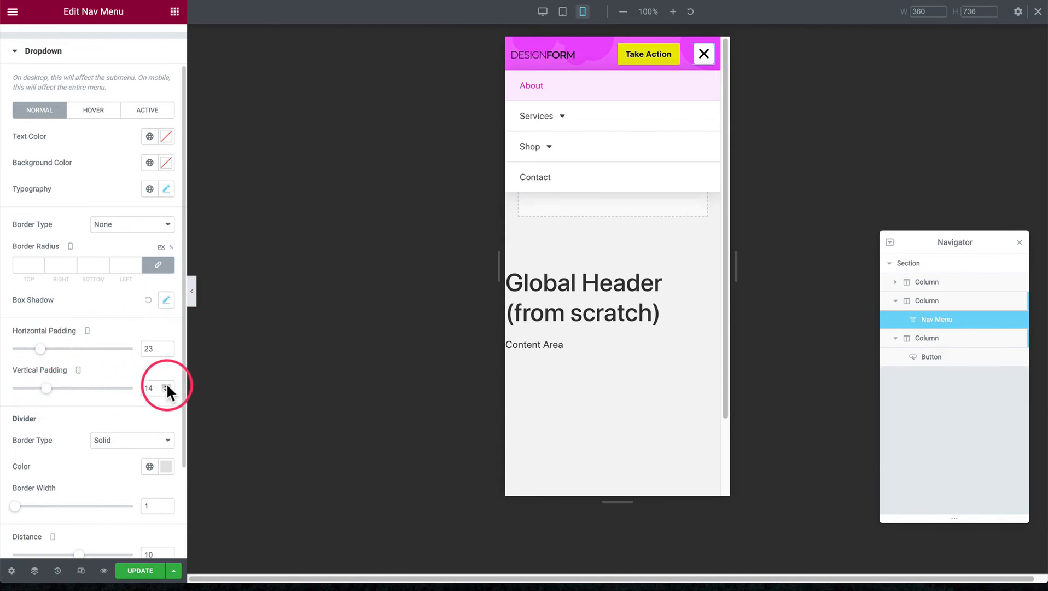
Try larger horizontal padding values up to 31 on the dropdown items and return the padding to 23
left_click(166, 346)
left_click(166, 345)
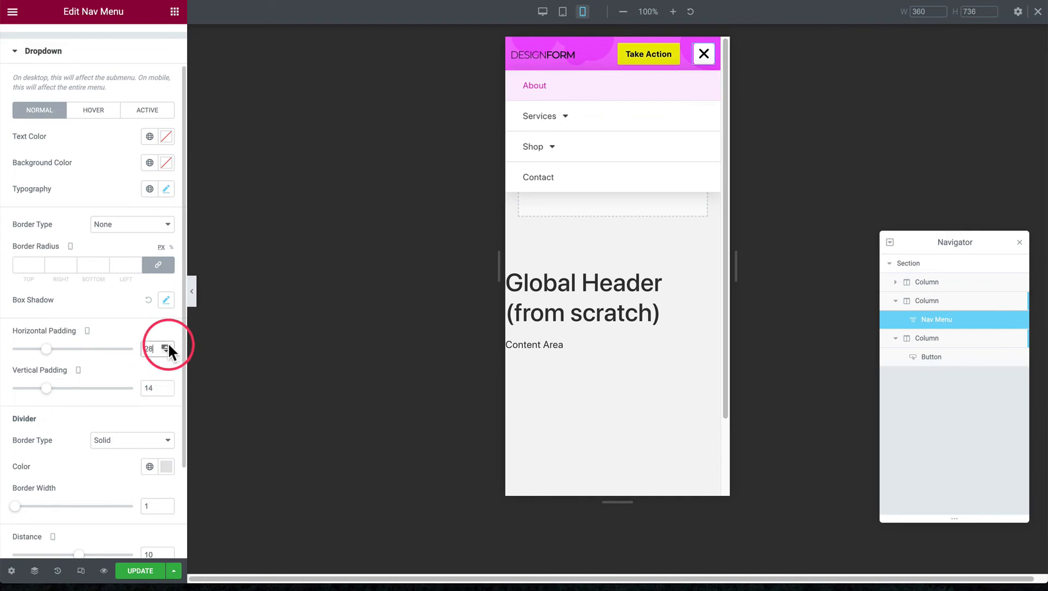
left_click(165, 347)
left_click(166, 346)
left_click(166, 346)
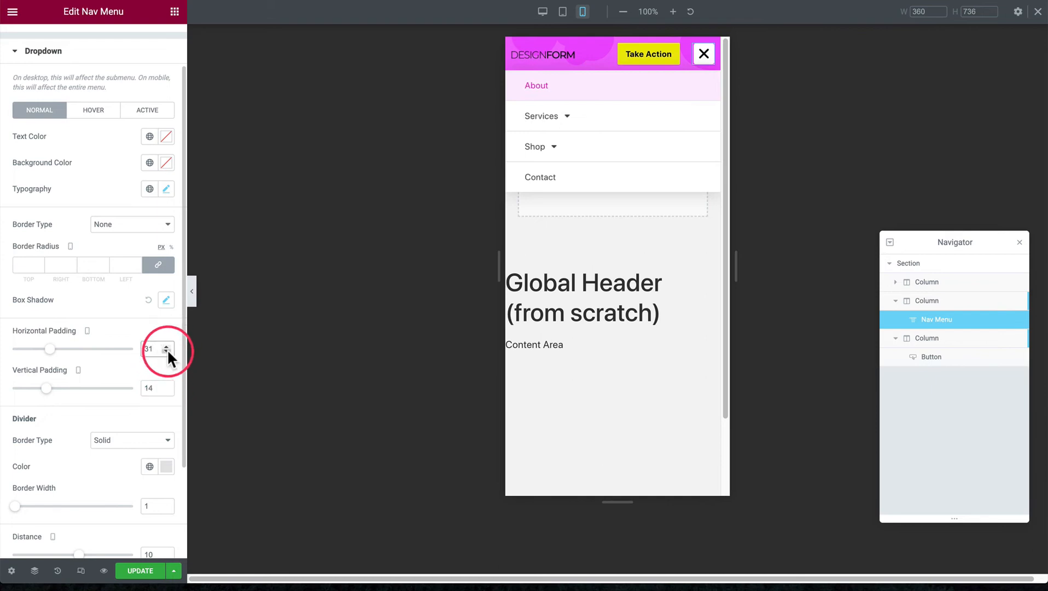
left_click(167, 351)
left_click(167, 351)
left_click(167, 350)
left_click(167, 351)
left_click(167, 350)
left_click(167, 350)
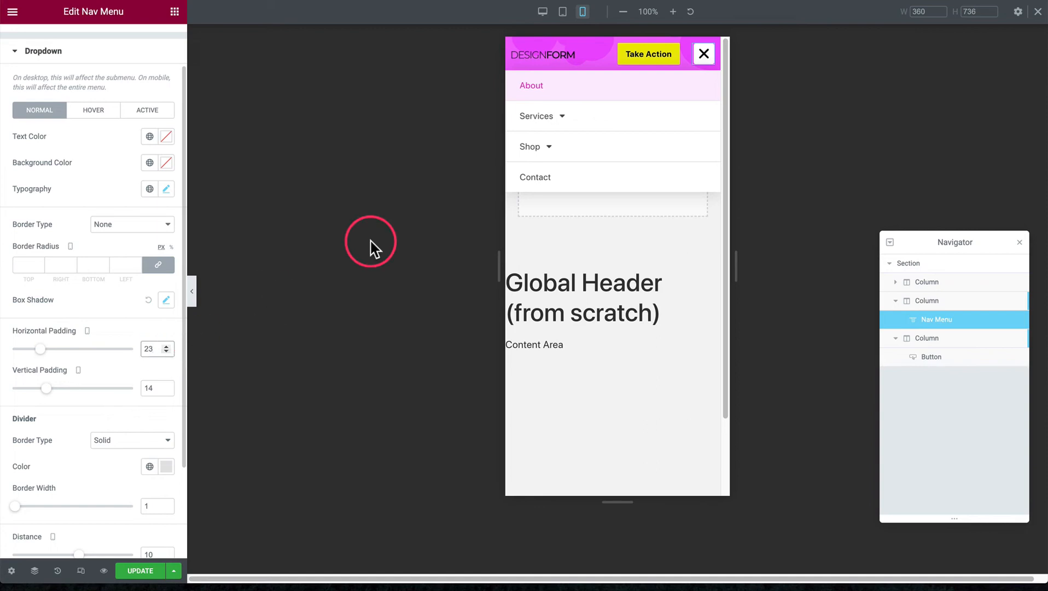
left_click(167, 346)
left_click(166, 345)
left_click(167, 346)
left_click(167, 346)
left_click(167, 345)
left_click(167, 345)
left_click(167, 345)
left_click(167, 351)
left_click(167, 351)
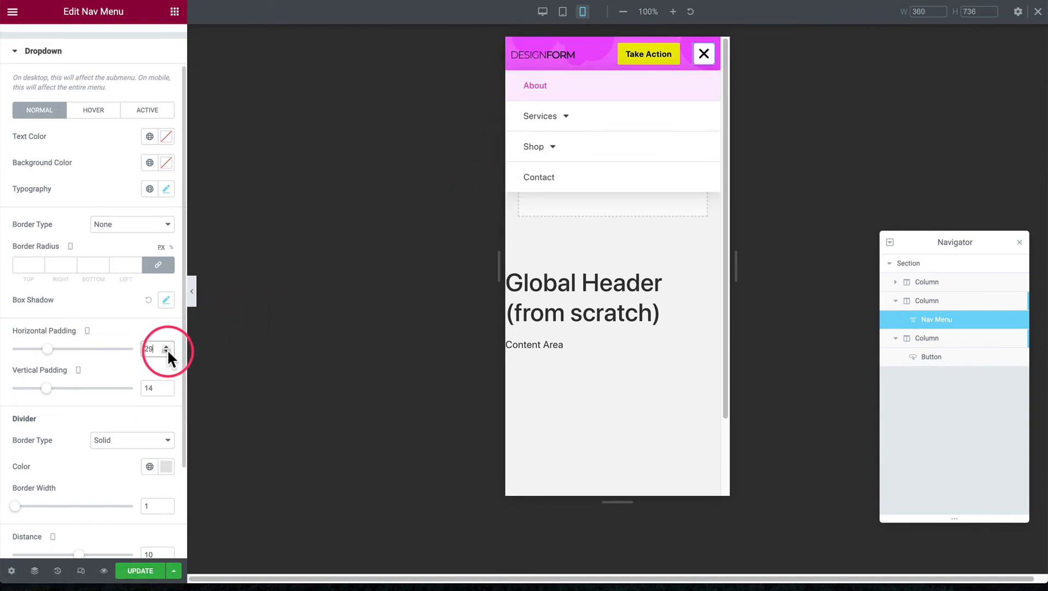
left_click(167, 351)
left_click(167, 351)
left_click(166, 351)
left_click(167, 352)
left_click(166, 351)
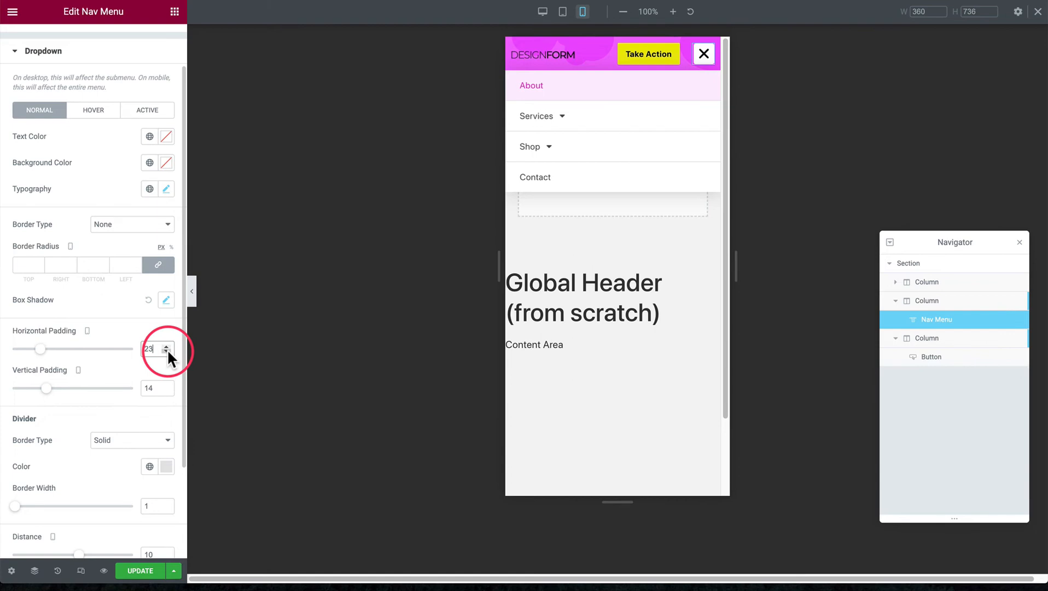
Try a vertical padding of up to 18 on the dropdown items and settle on 15
left_click(166, 385)
left_click(165, 385)
left_click(166, 385)
left_click(166, 385)
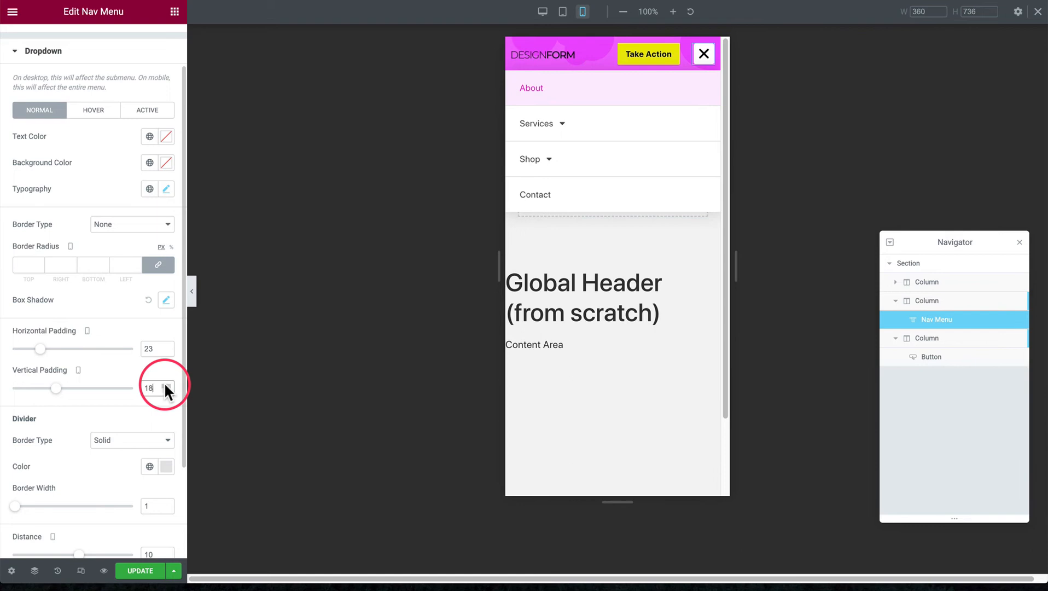
left_click(166, 391)
left_click(166, 391)
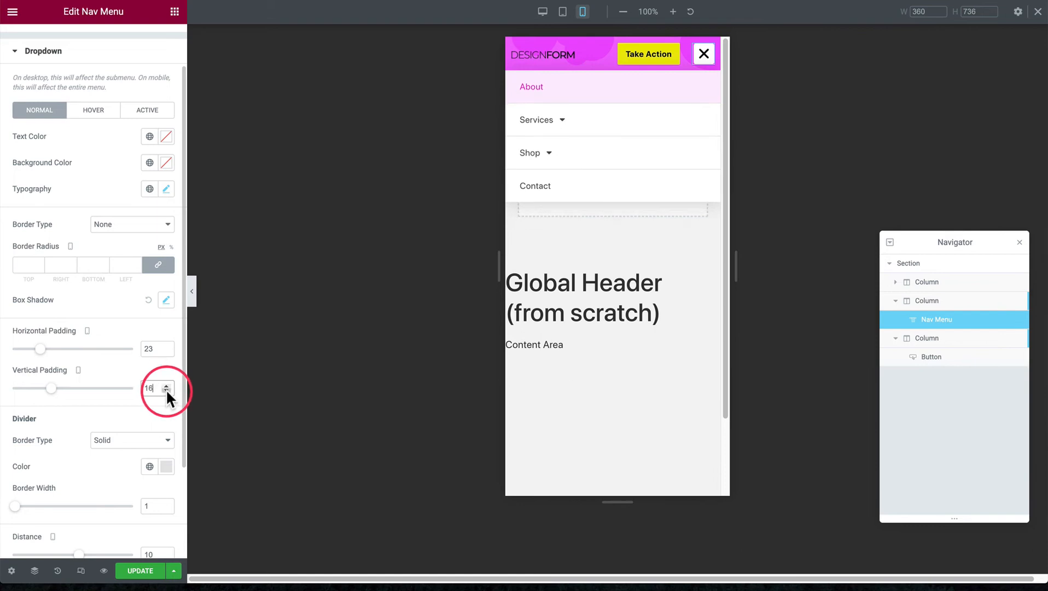
left_click(166, 390)
left_click(166, 390)
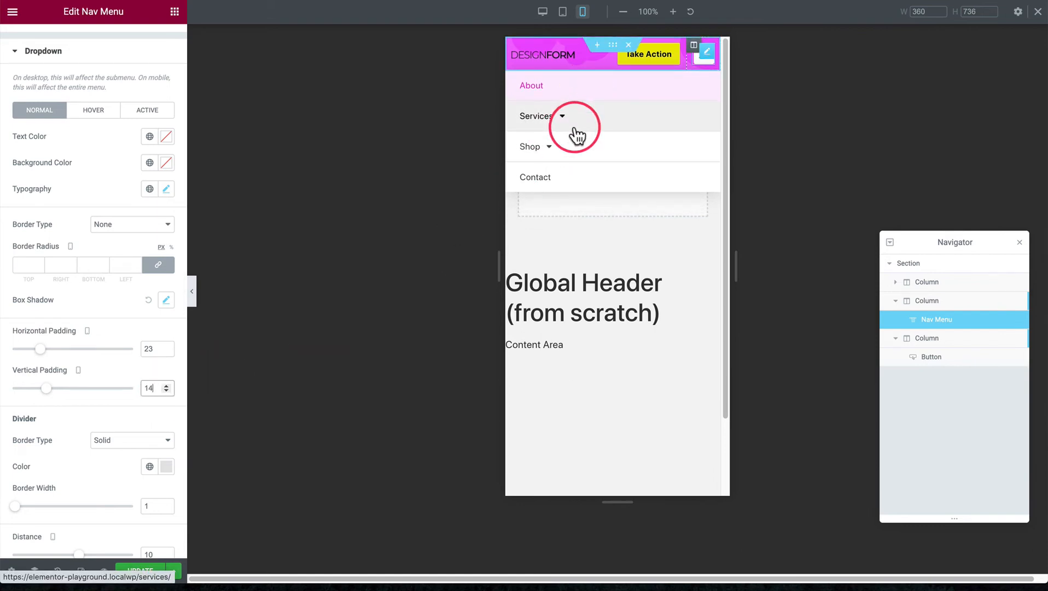
left_click(166, 385)
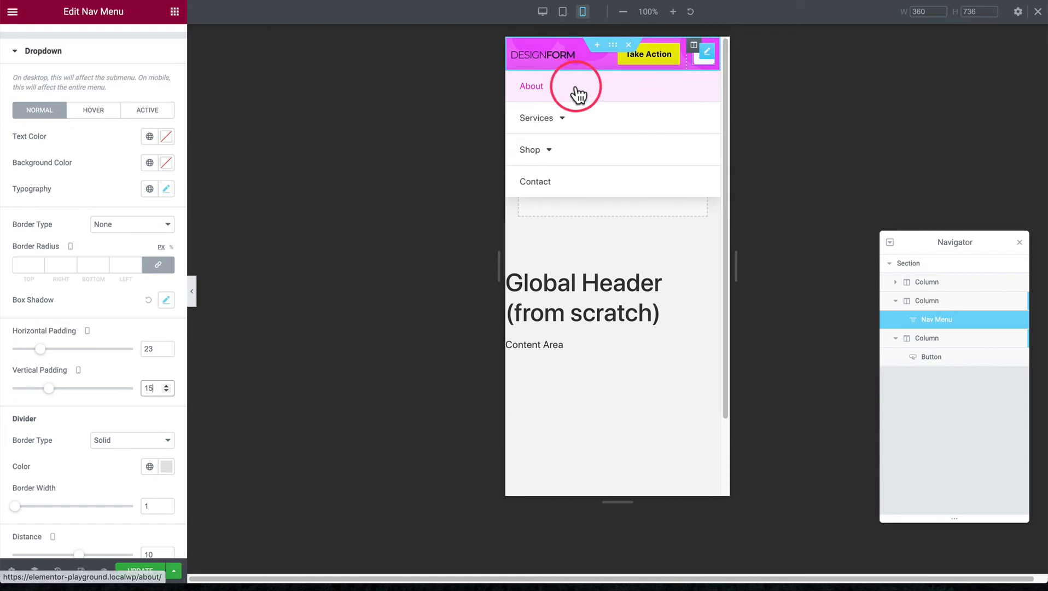
Try the dropdown's divider with border type None and switch it back to Solid
scroll(112, 329, "down", 2)
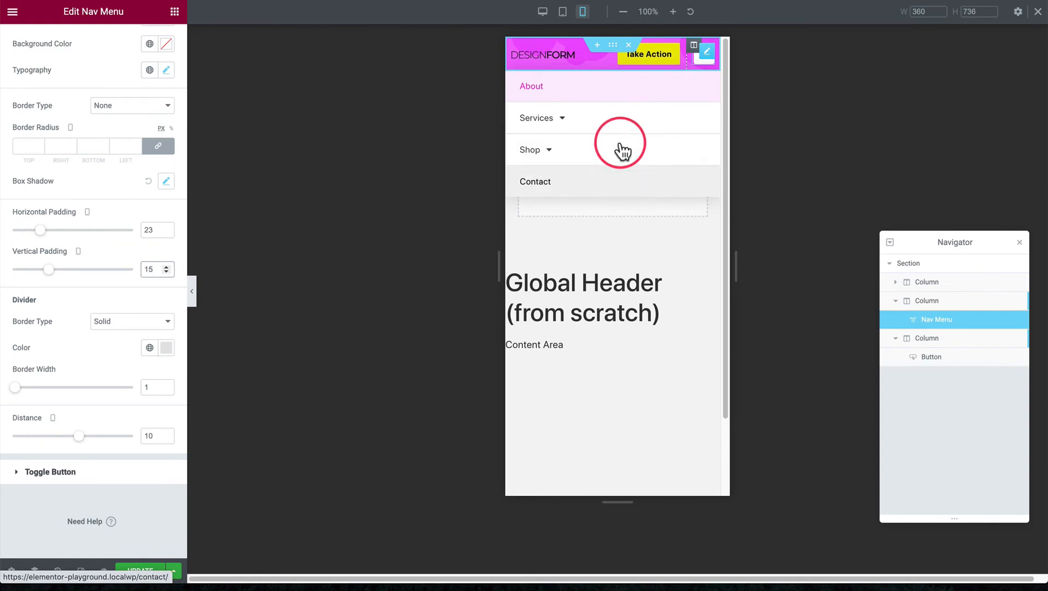
left_click(93, 321)
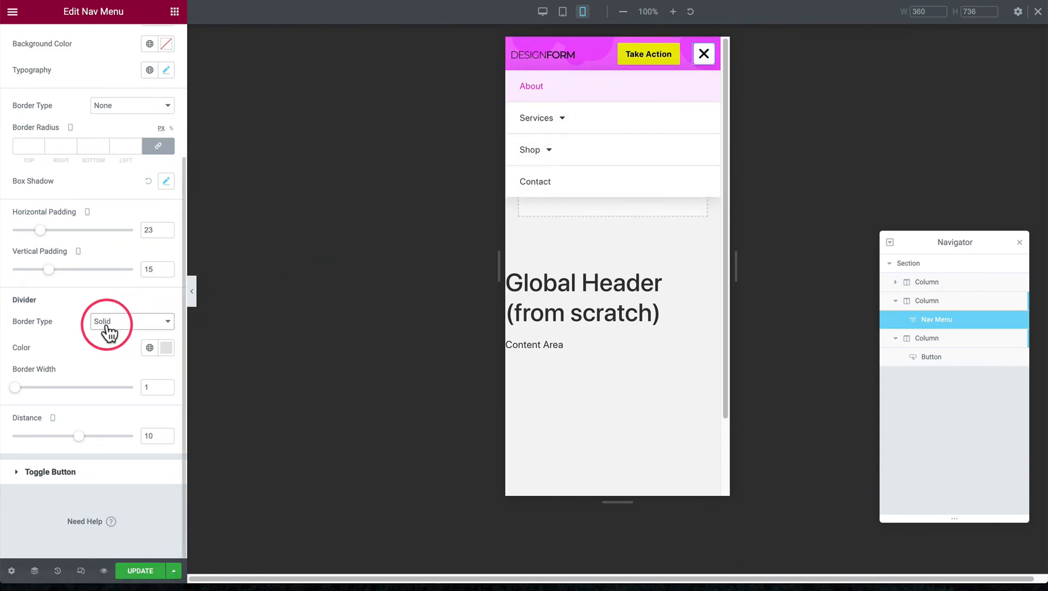
left_click(114, 312)
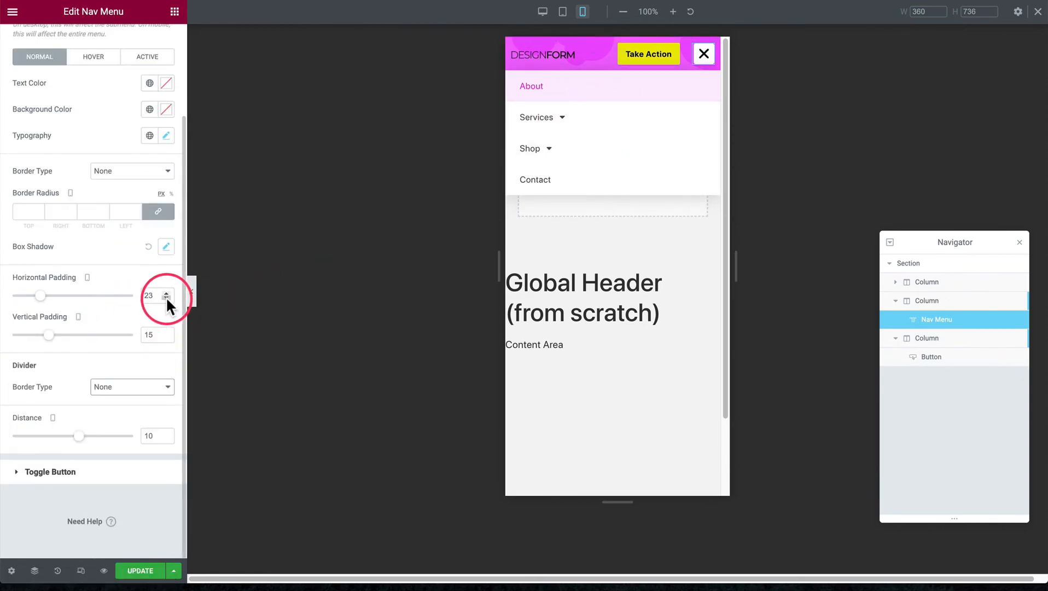
left_click(134, 386)
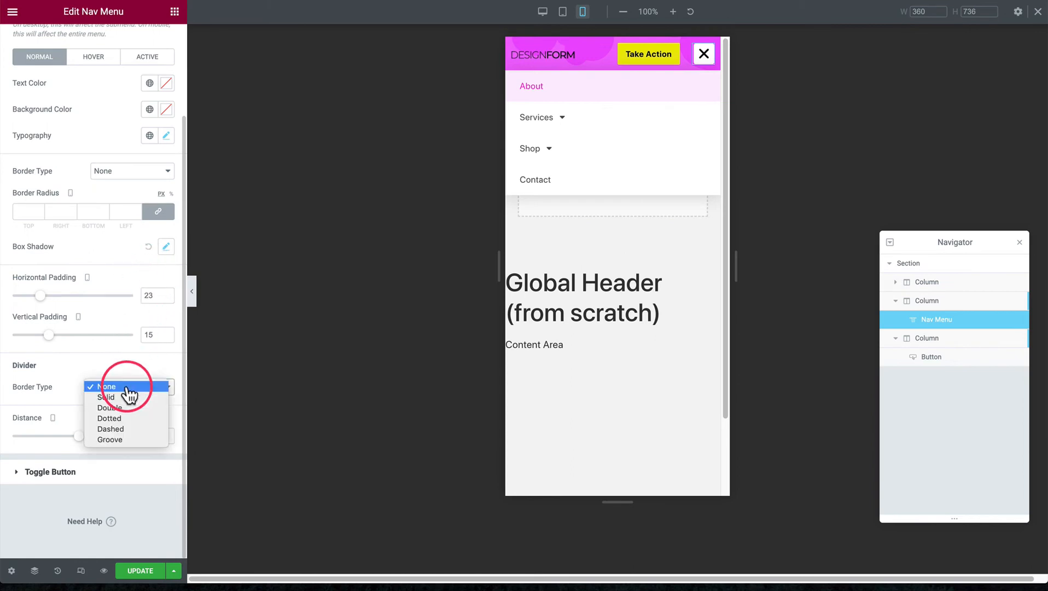
left_click(129, 399)
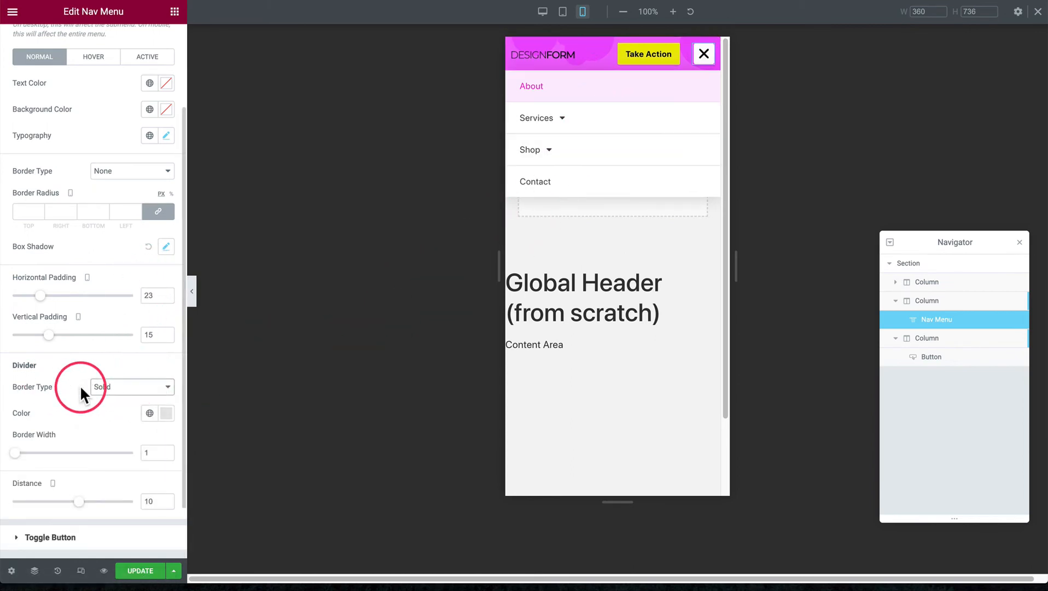
left_click(110, 386)
left_click(71, 392)
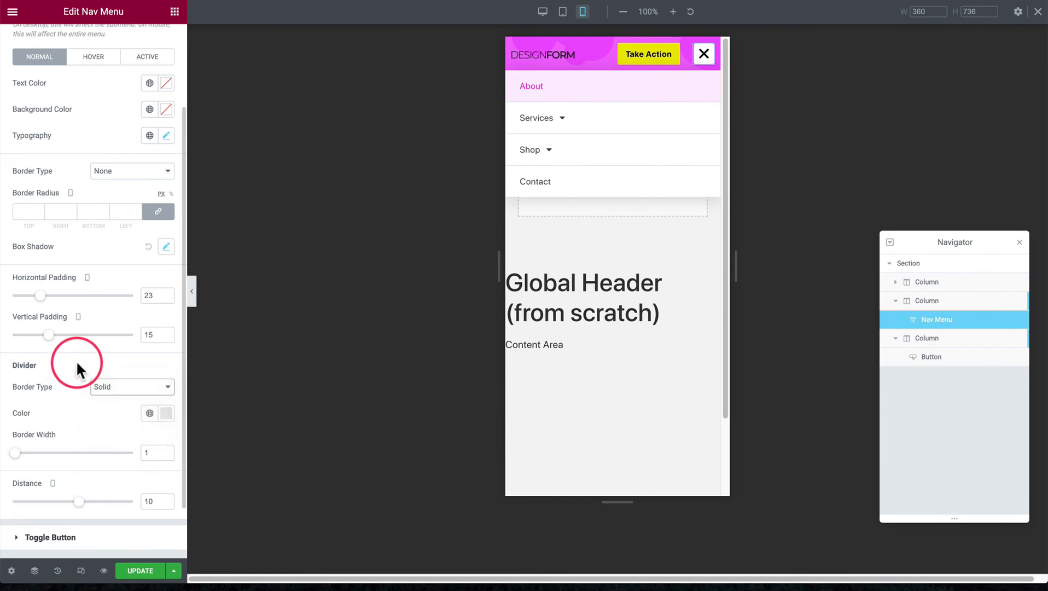
Try different dropdown distances from the header, raising the value step by step to 22
scroll(76, 360, "down", 2)
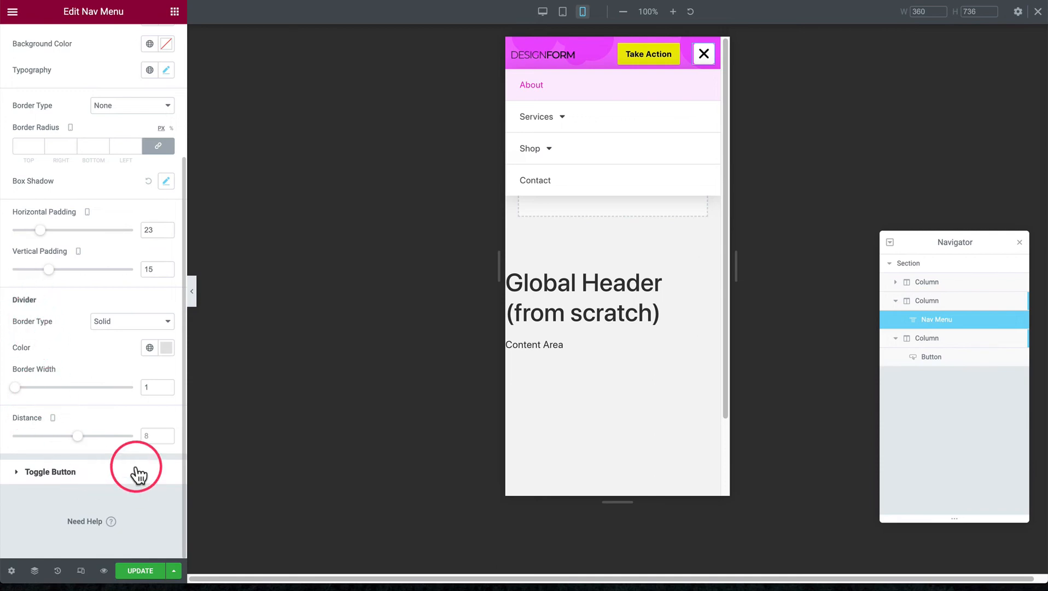
left_click(169, 431)
left_click(169, 432)
left_click(169, 432)
left_click(168, 431)
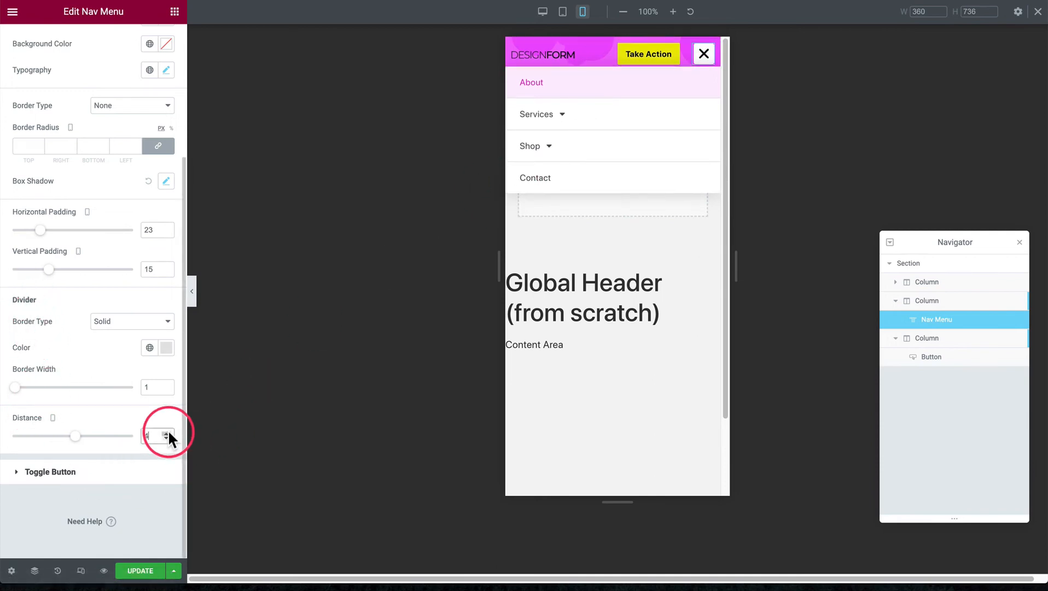
left_click(169, 431)
left_click(169, 432)
left_click(169, 432)
left_click(168, 431)
left_click(168, 432)
left_click(169, 432)
left_click(168, 432)
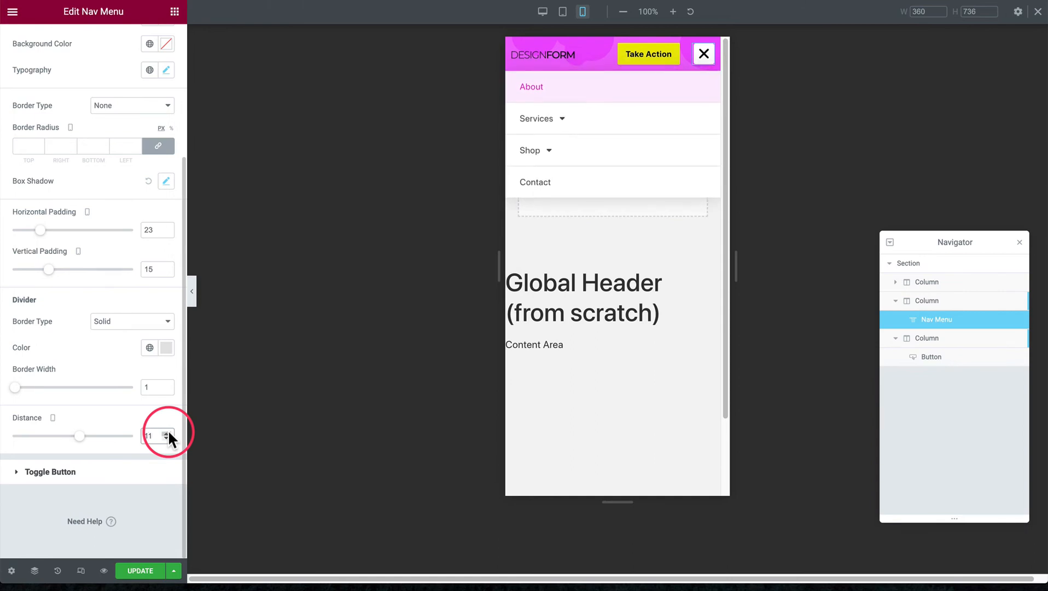
left_click(169, 432)
left_click(168, 431)
left_click(168, 432)
left_click(168, 432)
left_click(168, 431)
left_click(169, 431)
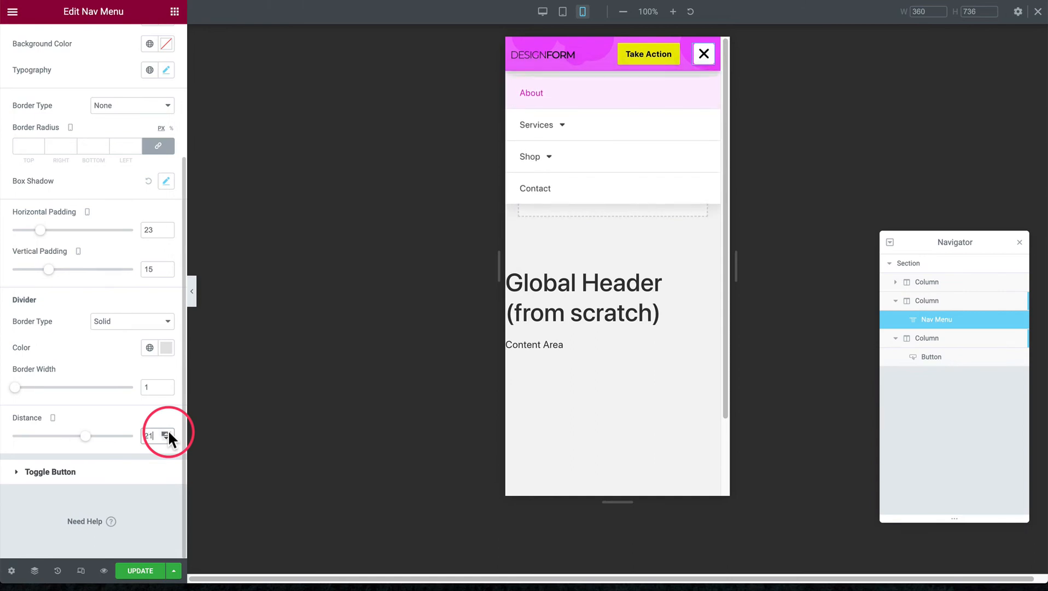
left_click(168, 432)
left_click(169, 431)
Reduce the dropdown's distance until it meets the header's lower edge, settling on 11
left_click(167, 438)
left_click(167, 438)
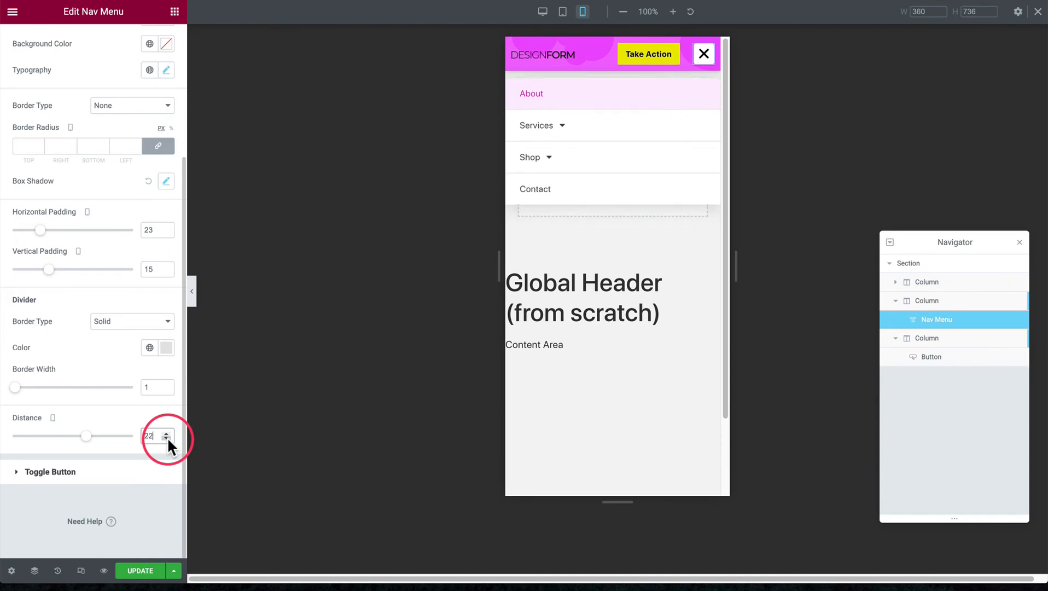
left_click(167, 438)
left_click(167, 438)
left_click(167, 437)
left_click(167, 437)
left_click(167, 438)
left_click(166, 437)
left_click(167, 437)
left_click(167, 438)
left_click(167, 437)
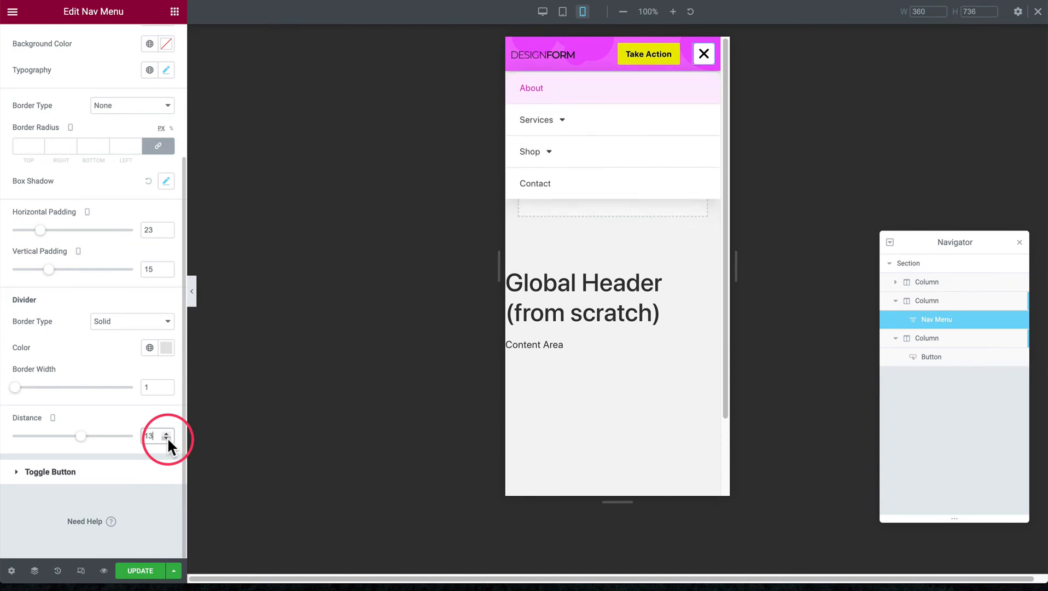
left_click(167, 437)
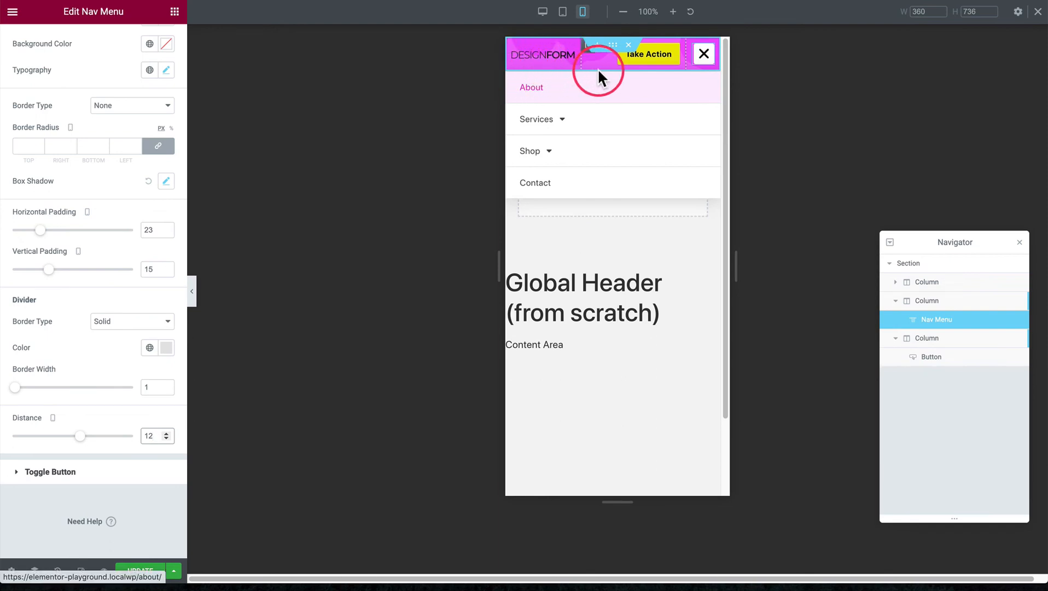
left_click(164, 436)
left_click(164, 436)
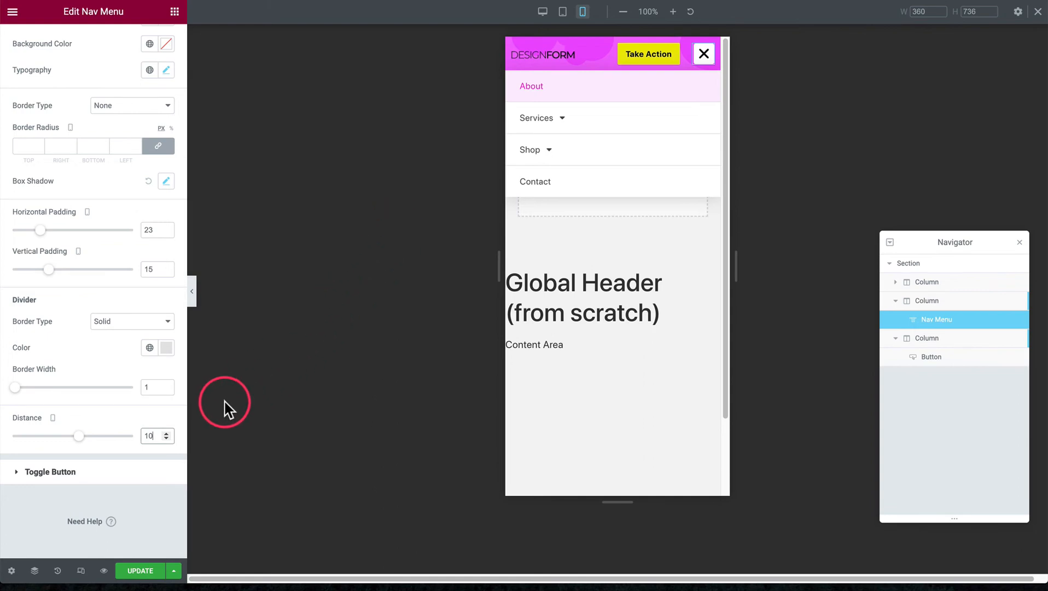
left_click(166, 433)
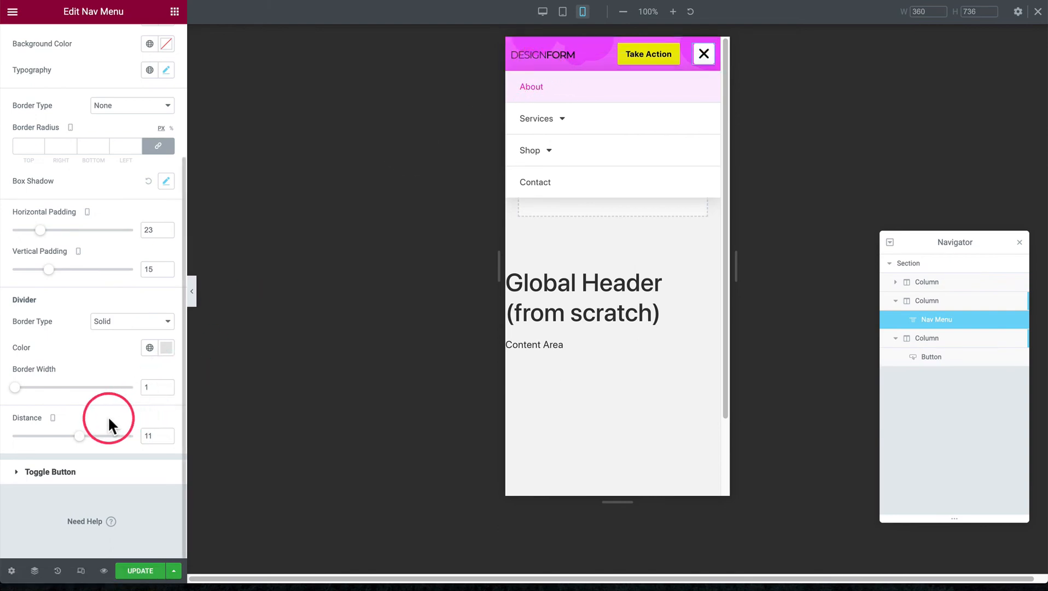
Review the toggle button's normal and hover colors and set its border width to 2
left_click(93, 480)
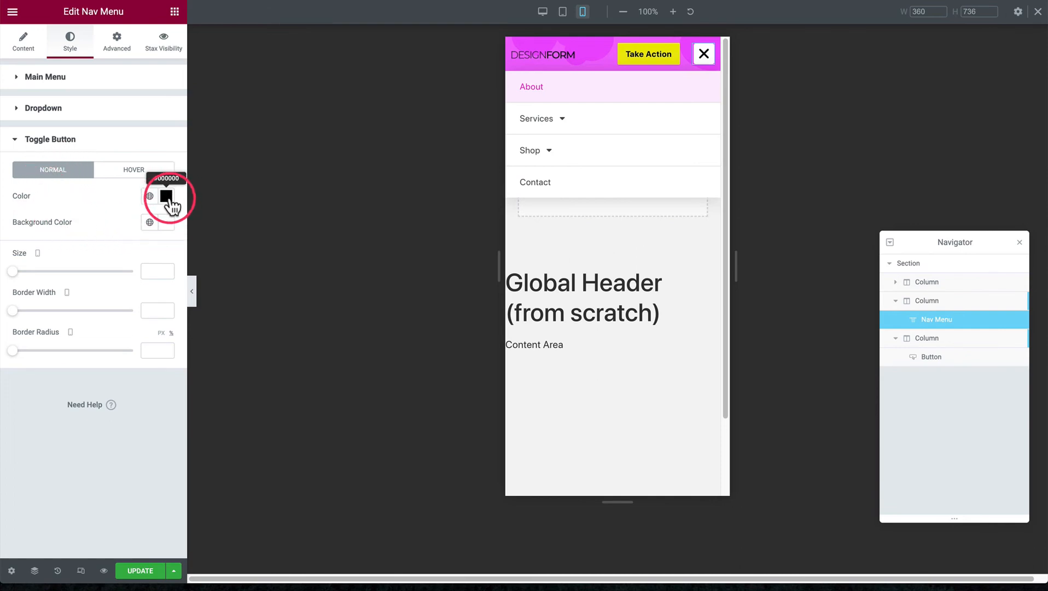
left_click(139, 170)
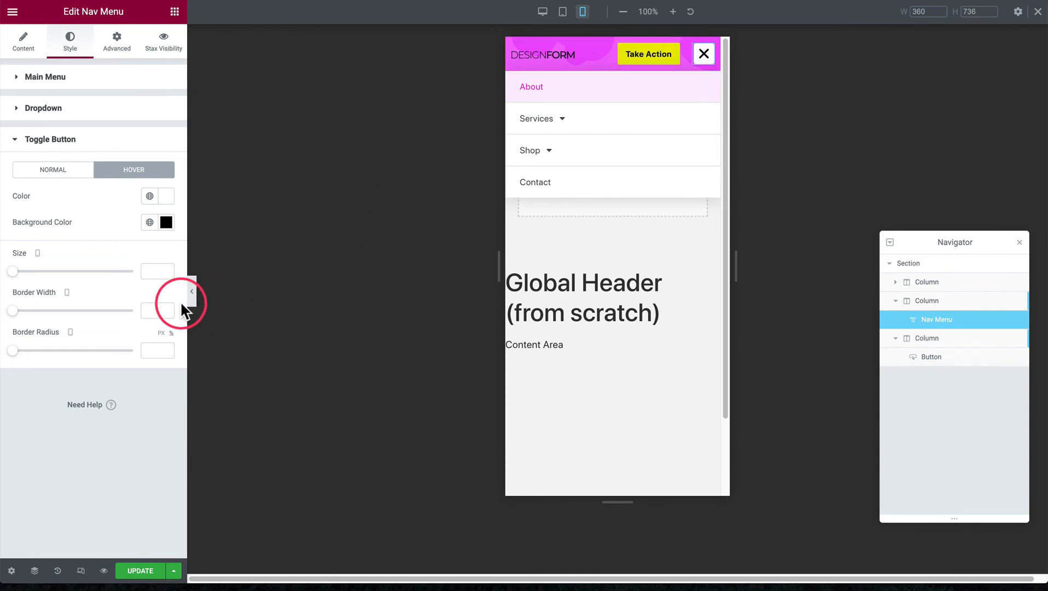
left_click(166, 308)
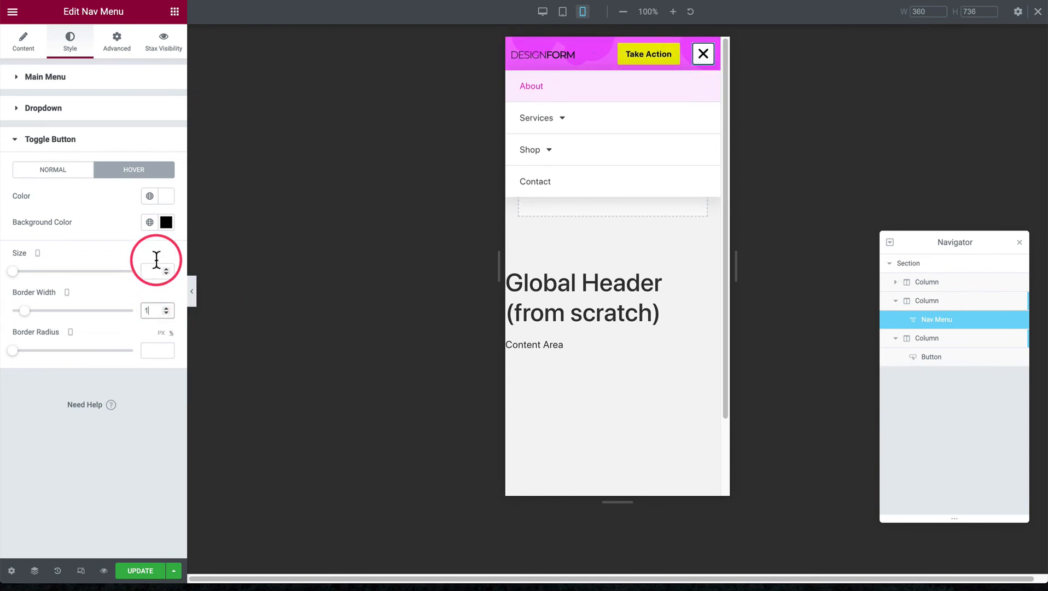
left_click(68, 172)
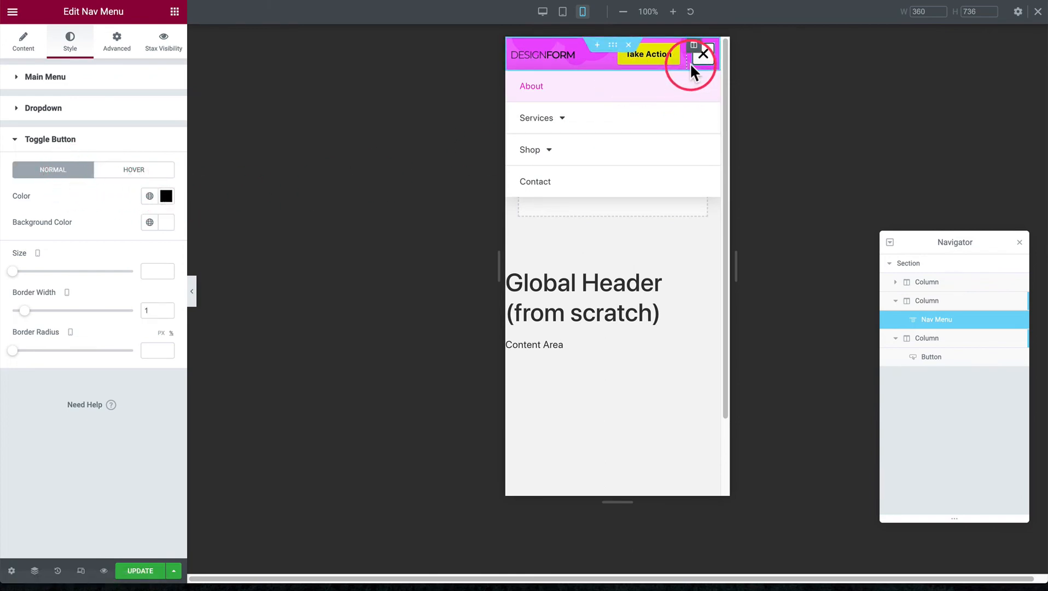
left_click(166, 308)
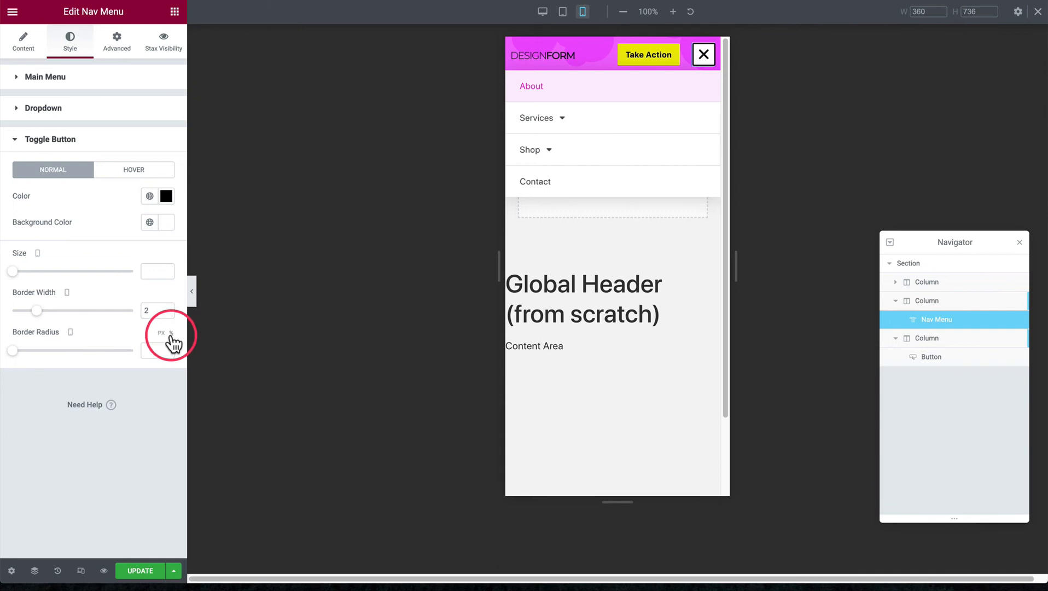
Try border radius values of 50 and 0 on the toggle button, and clear the value again
left_click(150, 350)
type("50")
key("BackSpace")
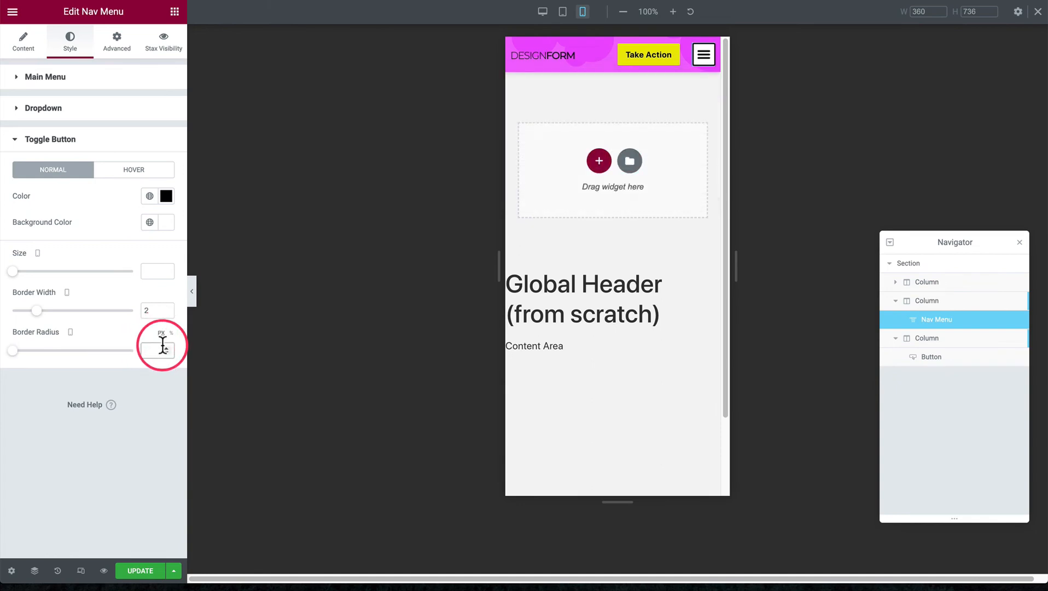
type("0")
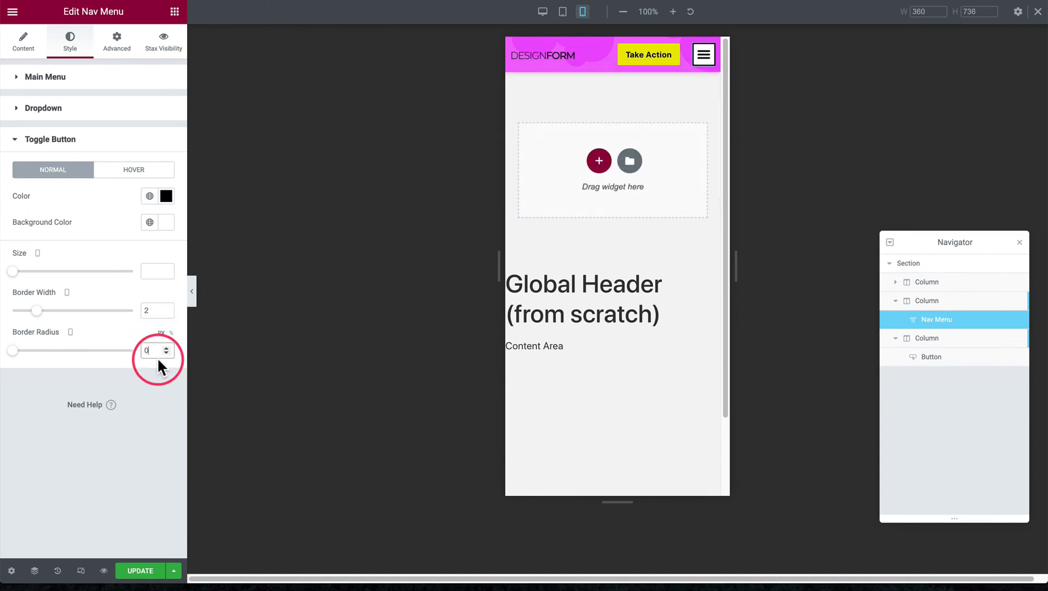
key("BackSpace")
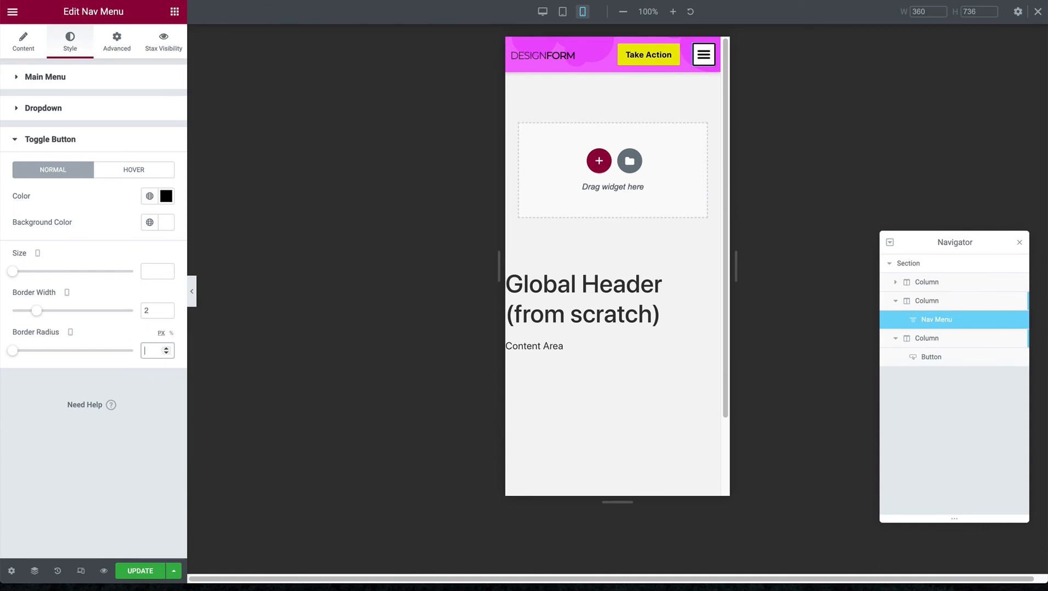
Clear the toggle button's border width so that it has no value
left_click(152, 310)
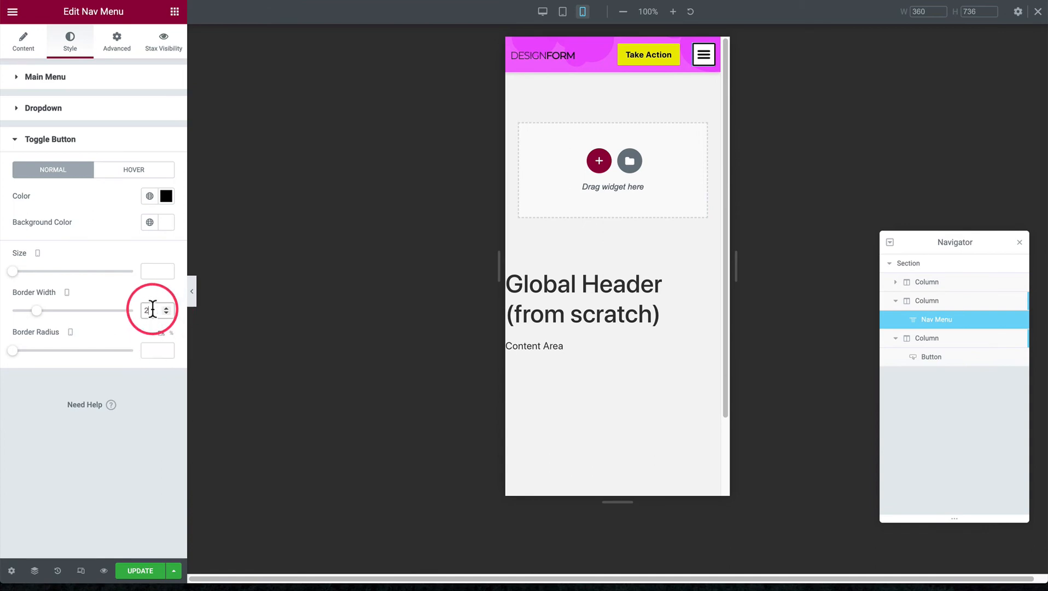
key("BackSpace")
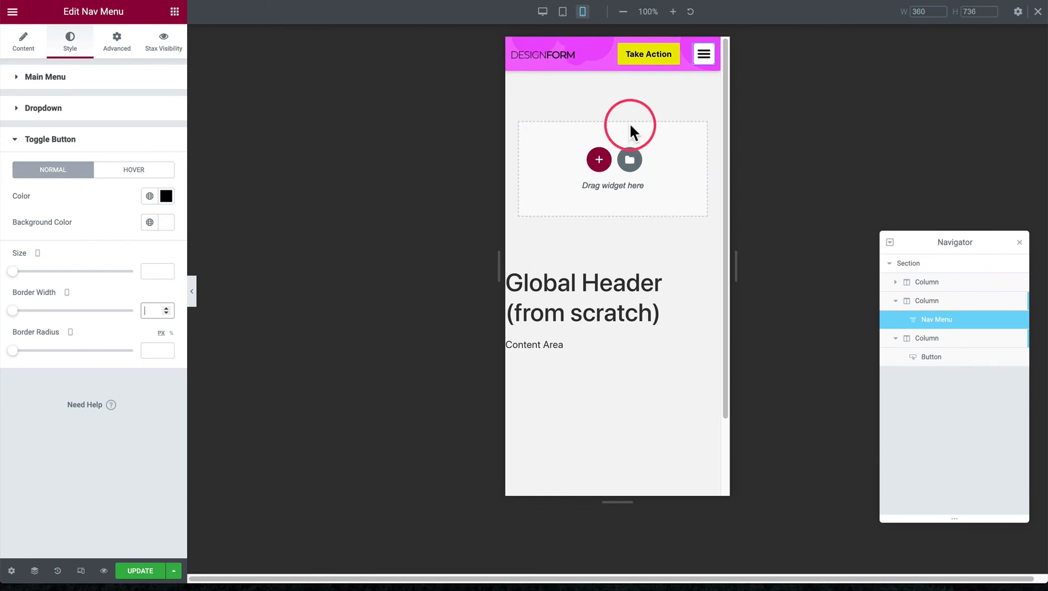
left_click(114, 254)
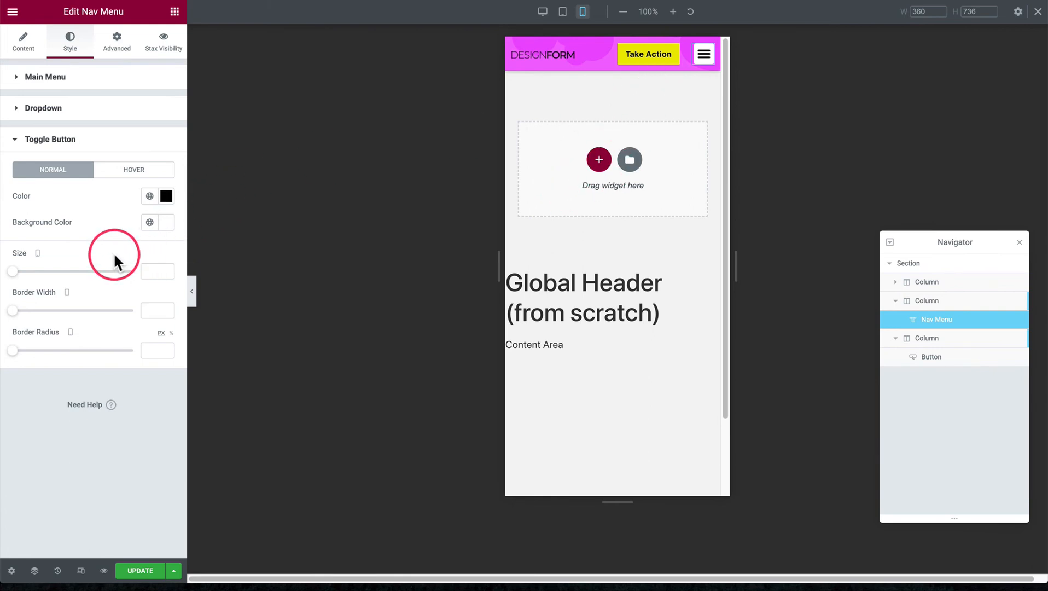
Open and close the mobile dropdown menu and examine how the header behaves when the mobile preview is scrolled
left_click(702, 65)
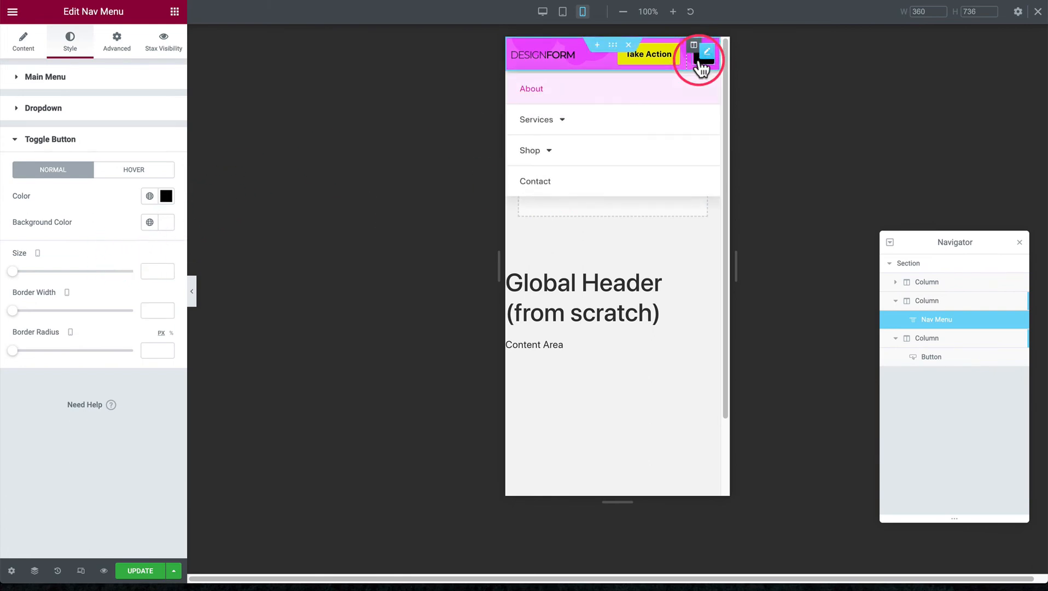
left_click(699, 61)
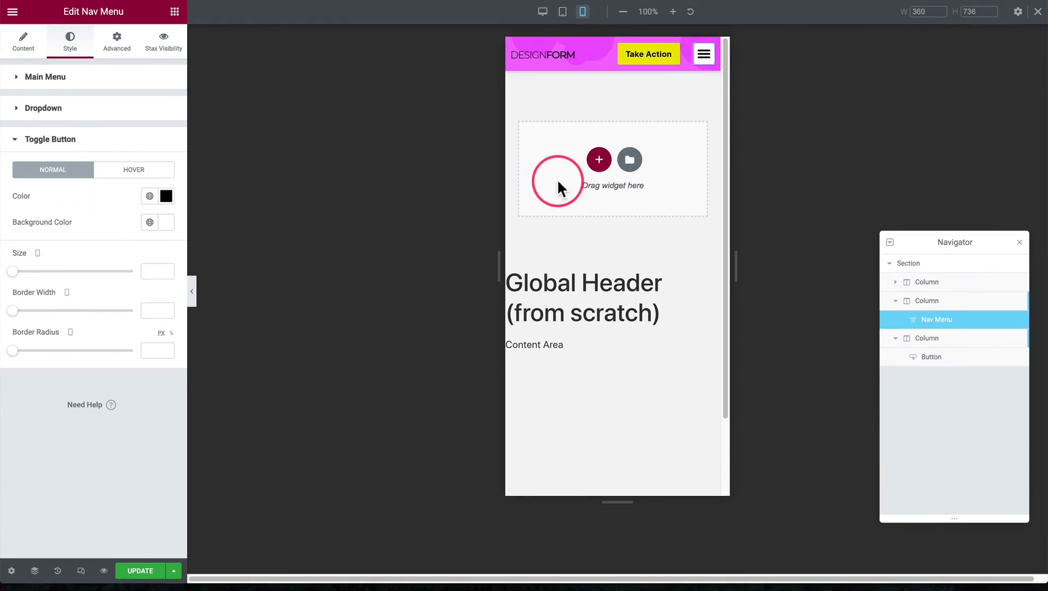
scroll(557, 178, "down", 1)
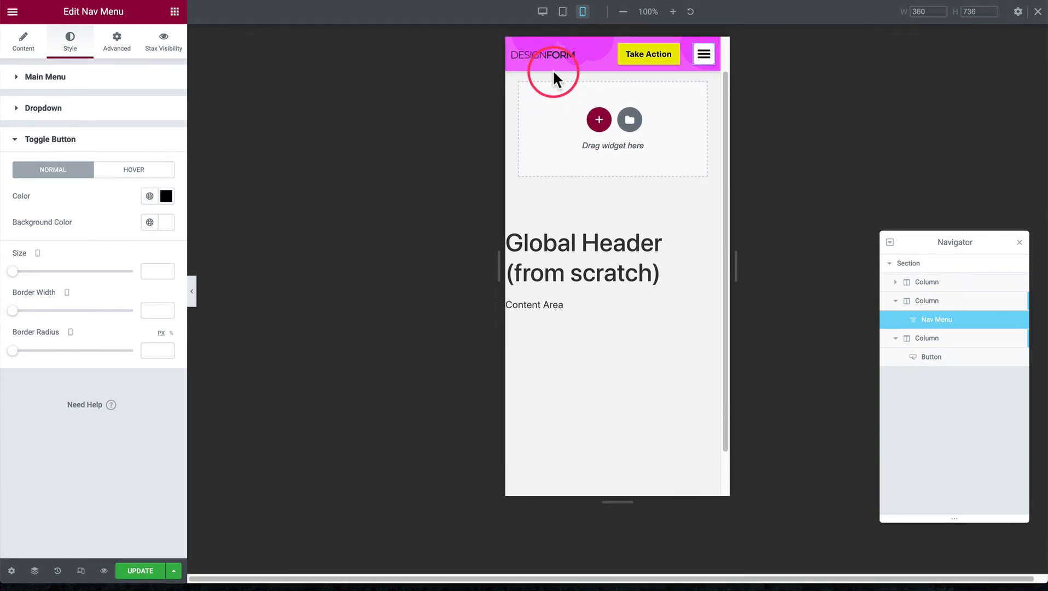
scroll(560, 154, "down", 1)
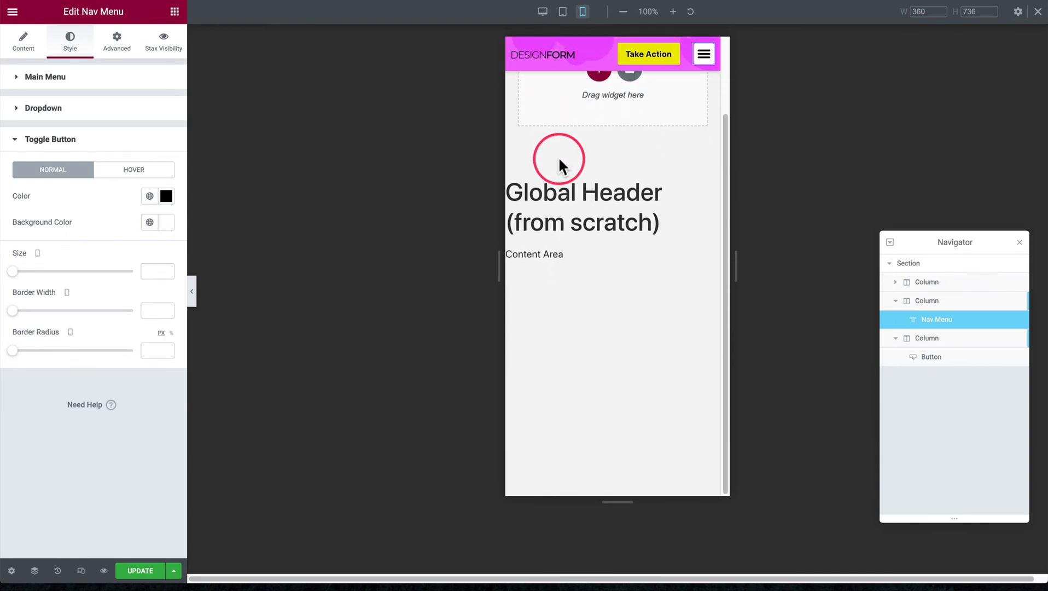
scroll(560, 164, "up", 2)
scroll(560, 165, "down", 2)
scroll(559, 167, "up", 2)
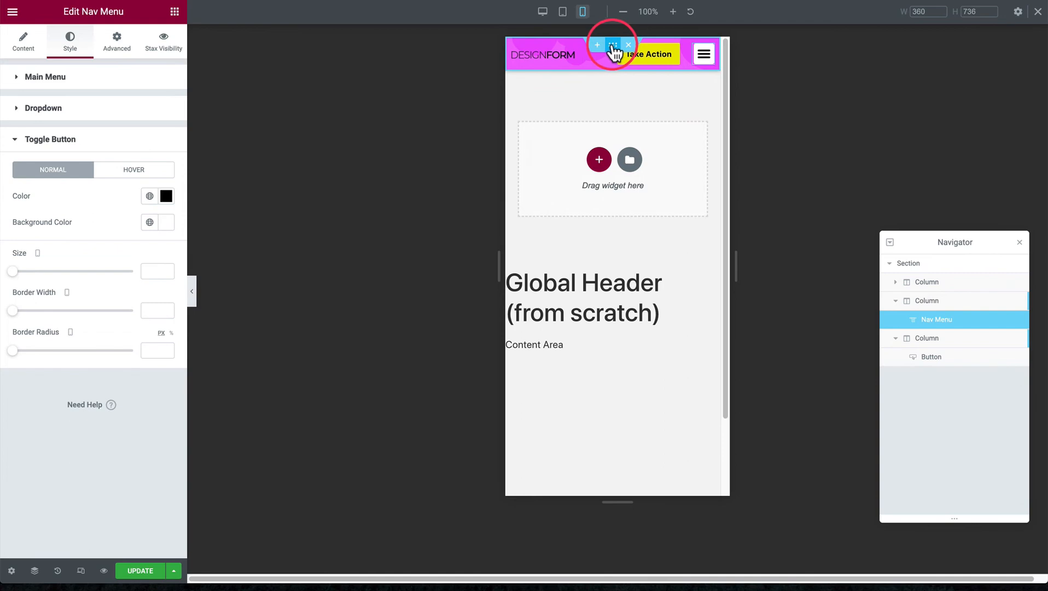
Open the header section's motion effects and keep Sticky set to Top
left_click(613, 46)
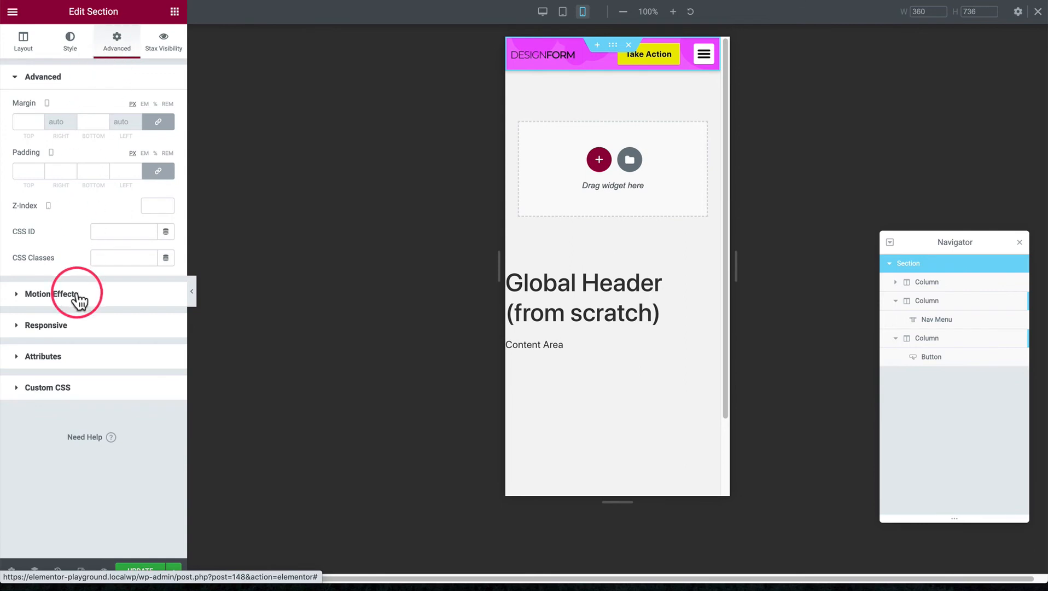
left_click(69, 295)
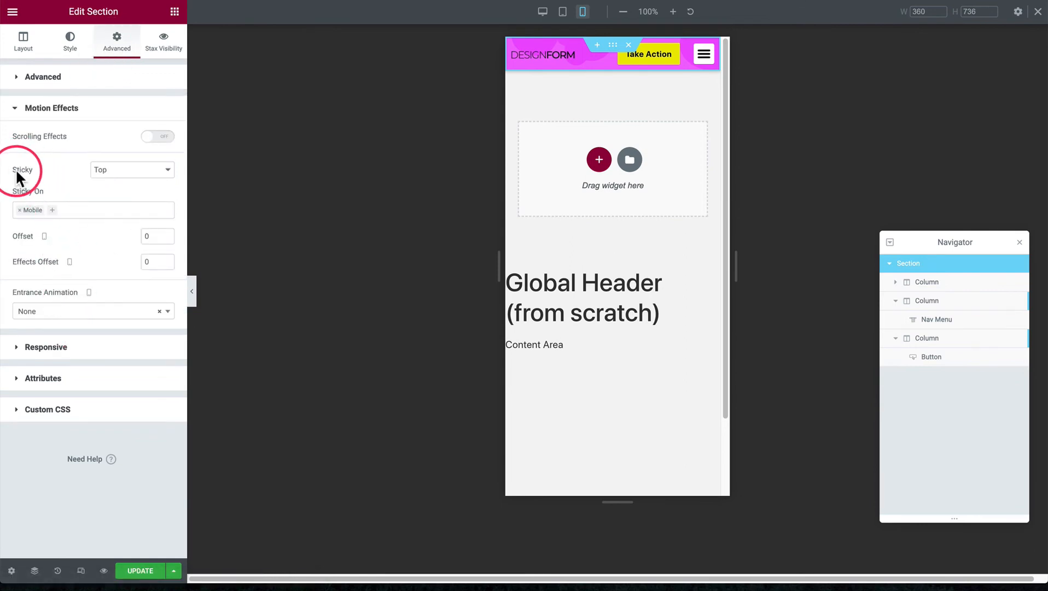
left_click(134, 172)
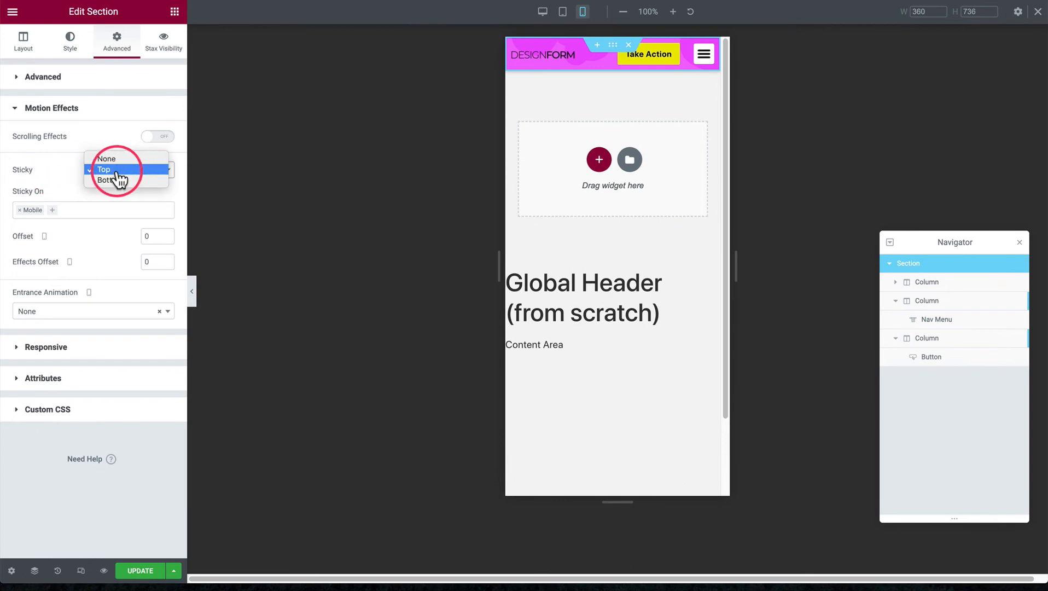
left_click(96, 170)
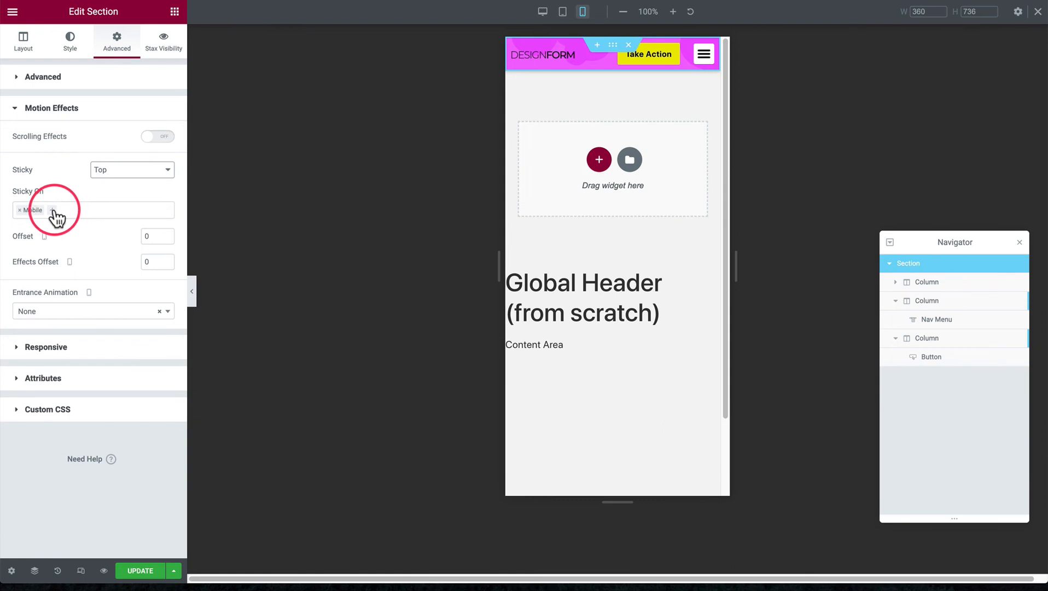
Try adding Tablet and Desktop to the header's Sticky On devices, and remove both so only Mobile remains
left_click(55, 215)
left_click(52, 240)
left_click(79, 212)
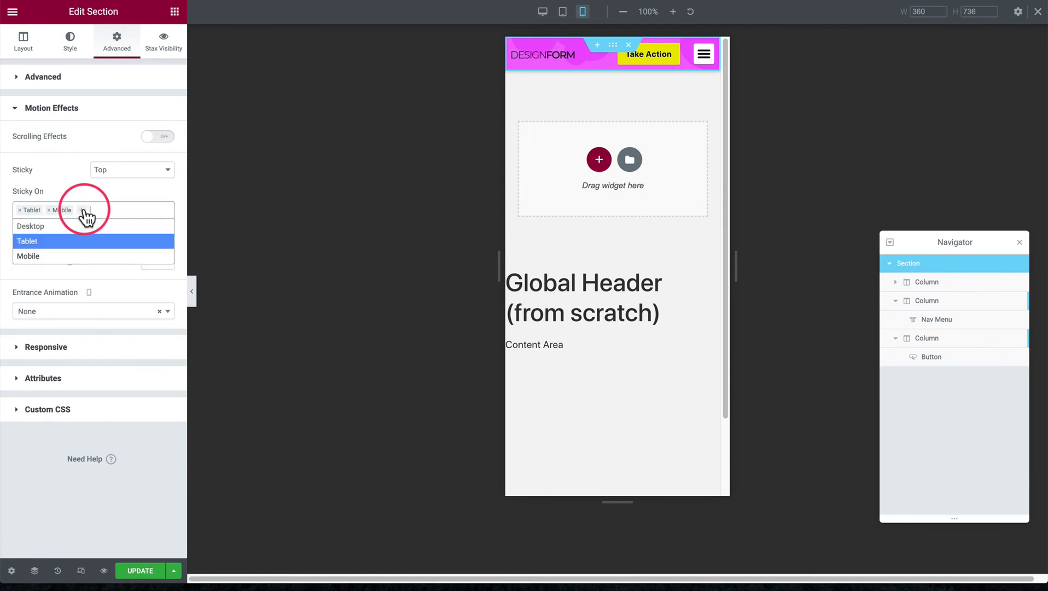
left_click(76, 226)
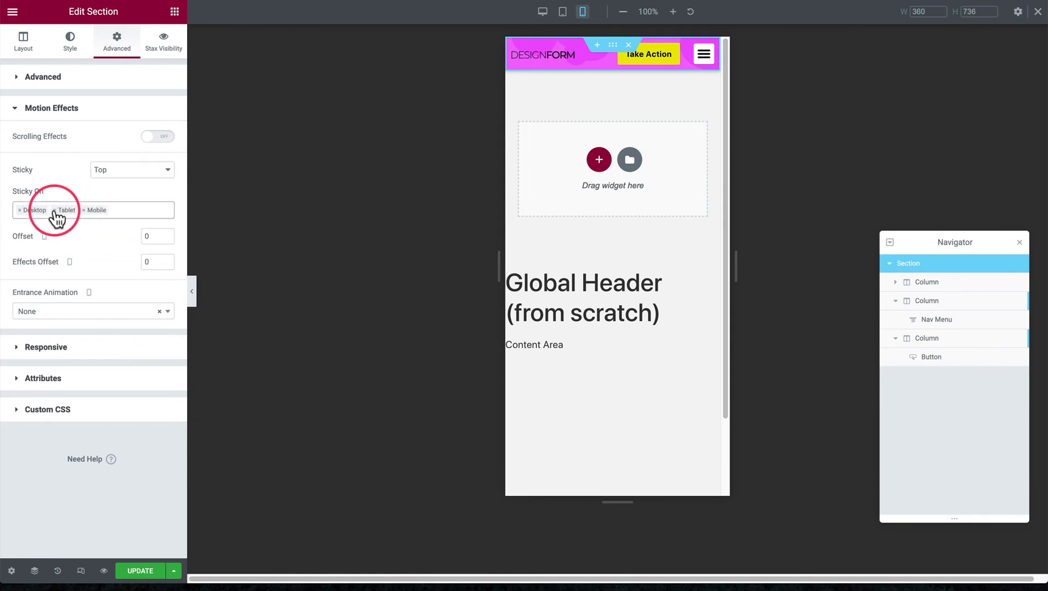
left_click(54, 210)
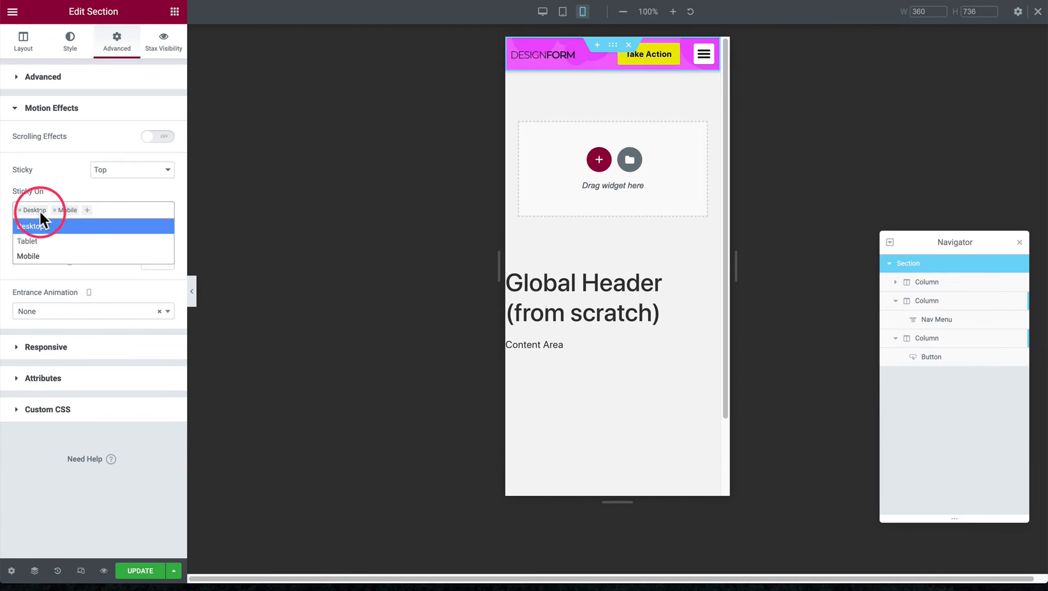
left_click(20, 210)
left_click(78, 189)
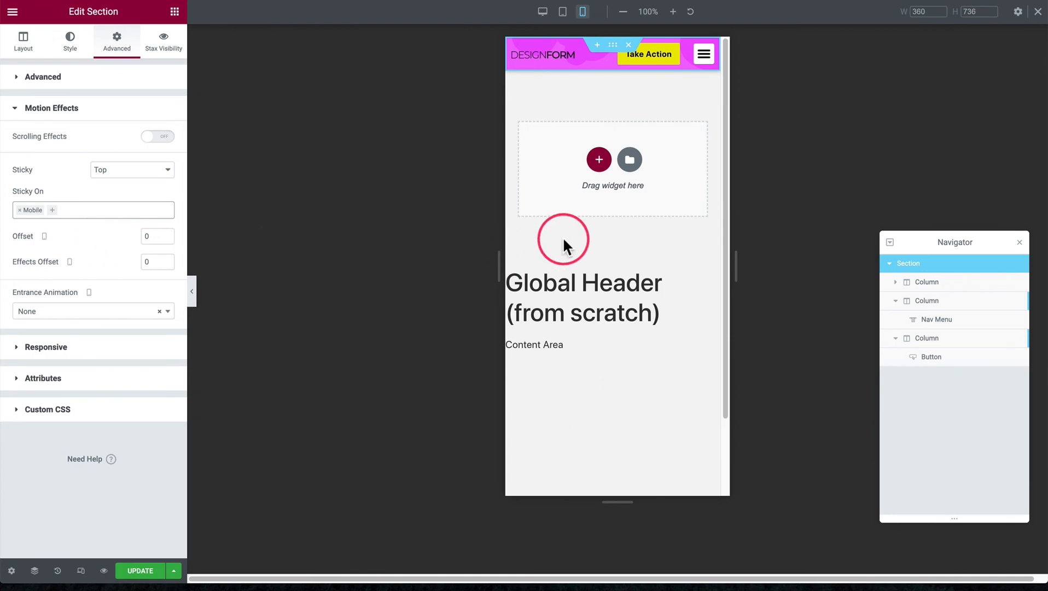
Compare the header in the desktop and mobile previews, checking its sticky behavior on mobile
scroll(563, 240, "down", 2)
scroll(564, 242, "up", 2)
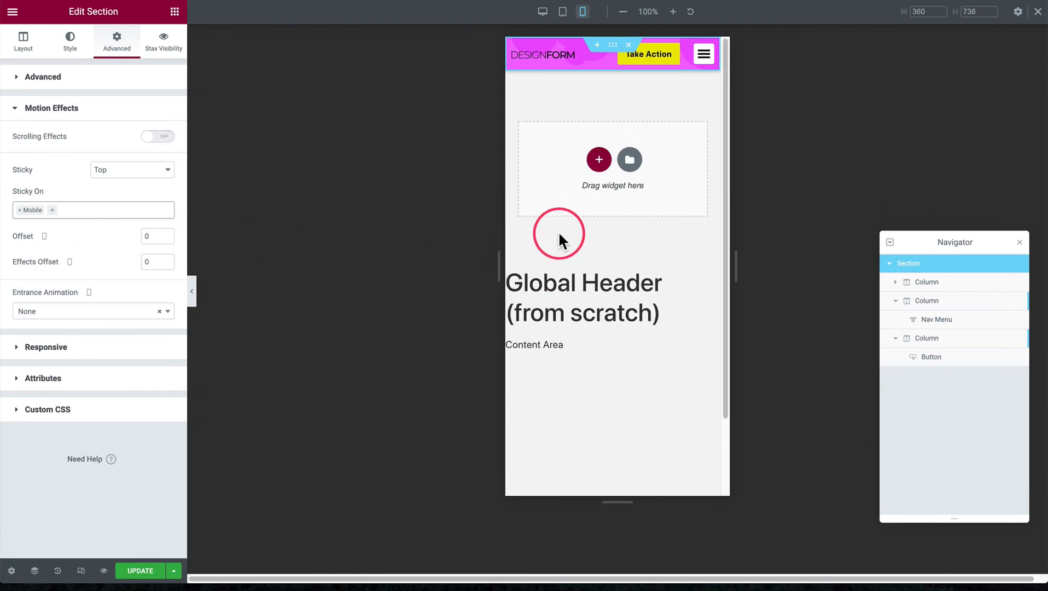
left_click(542, 12)
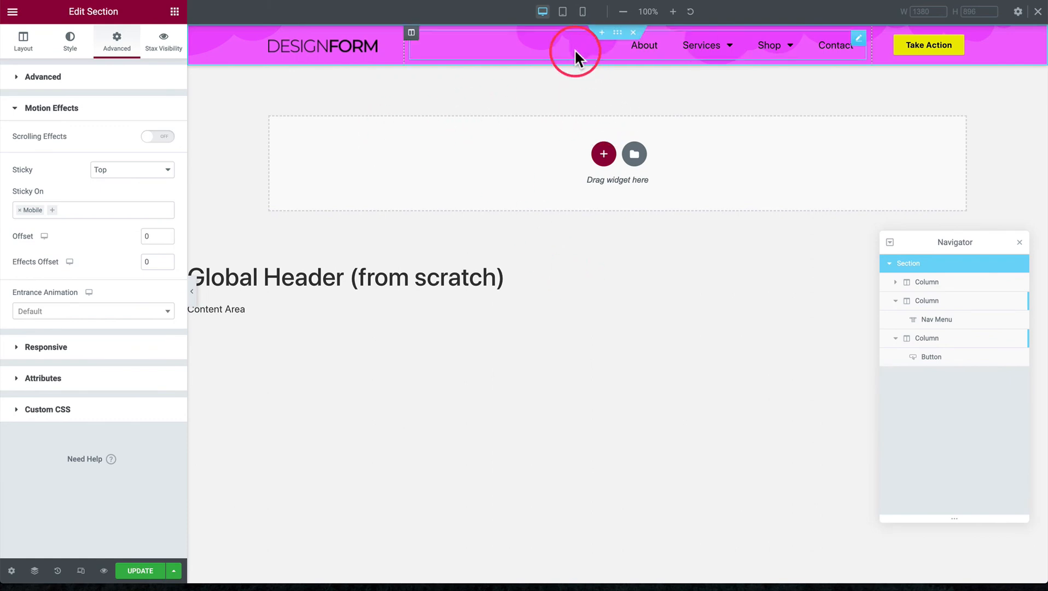
left_click(582, 12)
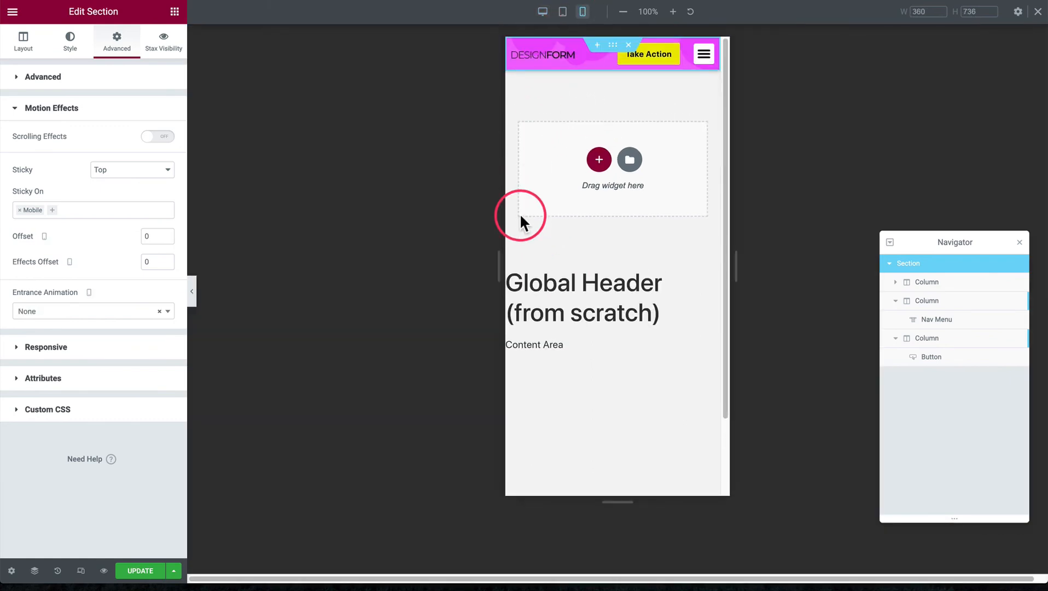
scroll(603, 300, "down", 2)
scroll(594, 304, "up", 2)
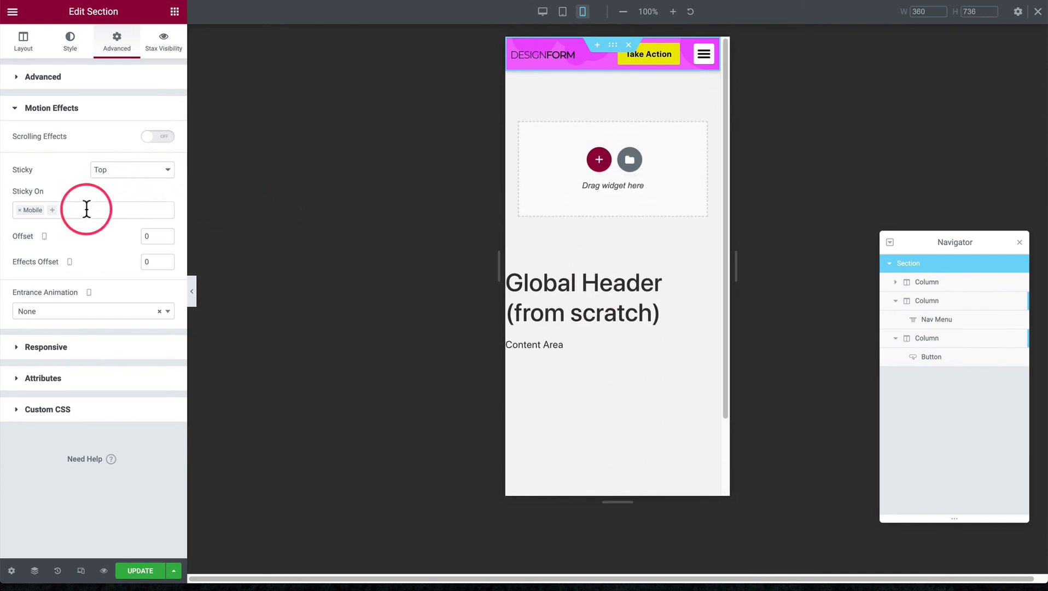
Add a new single-column section directly below the header section
left_click(479, 159)
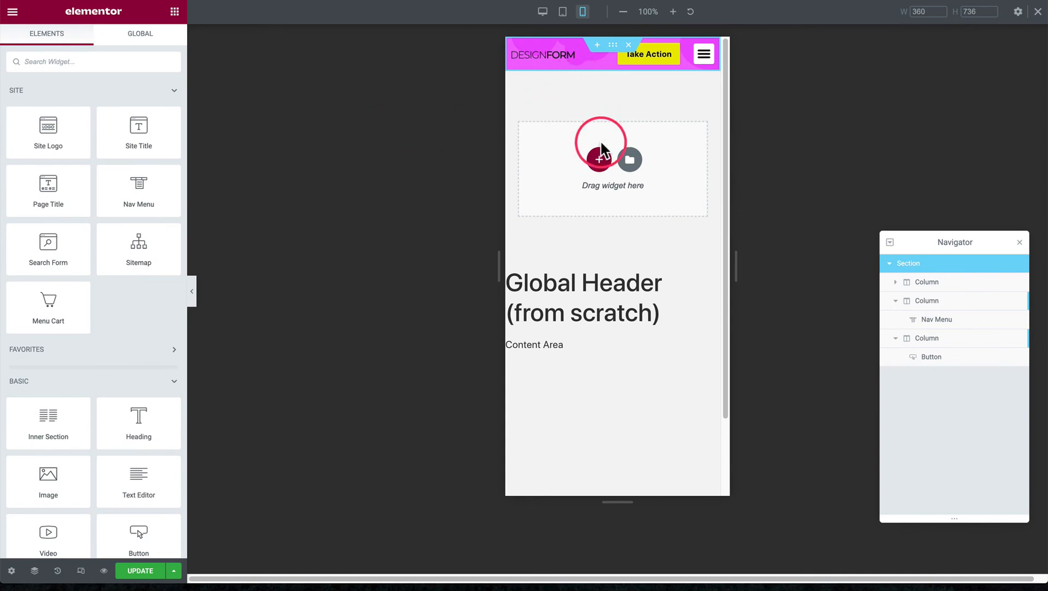
left_click(598, 159)
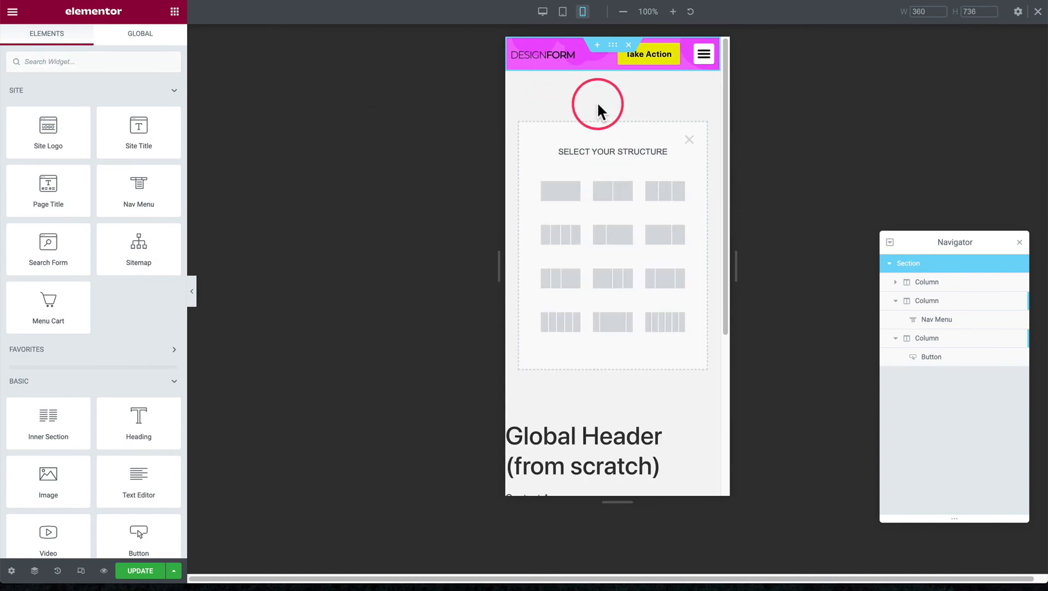
left_click(560, 191)
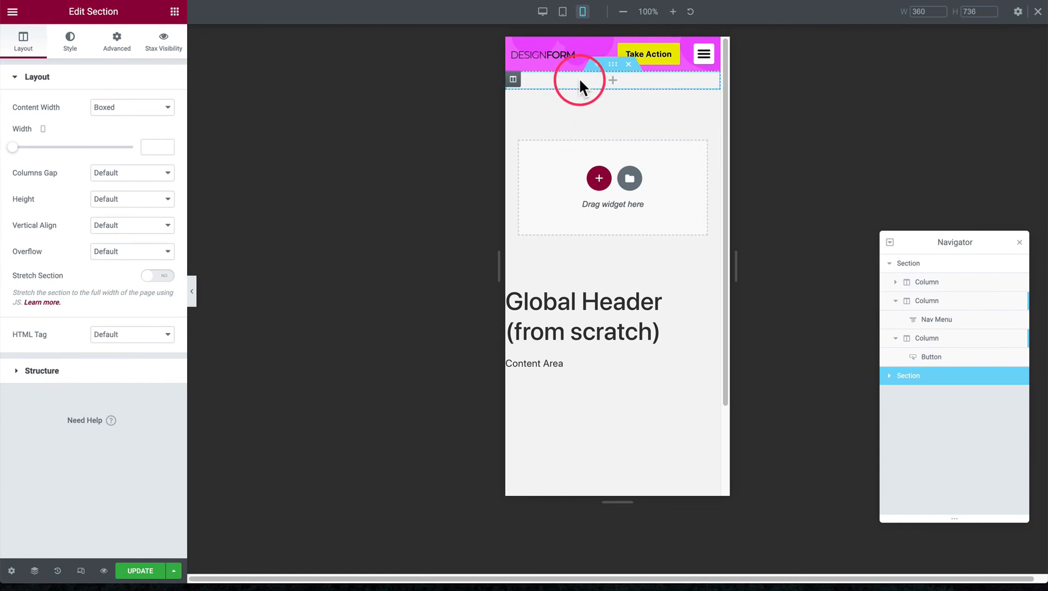
Set the new section's height to Min Height with a minimum of 20 px
left_click(113, 207)
left_click(120, 220)
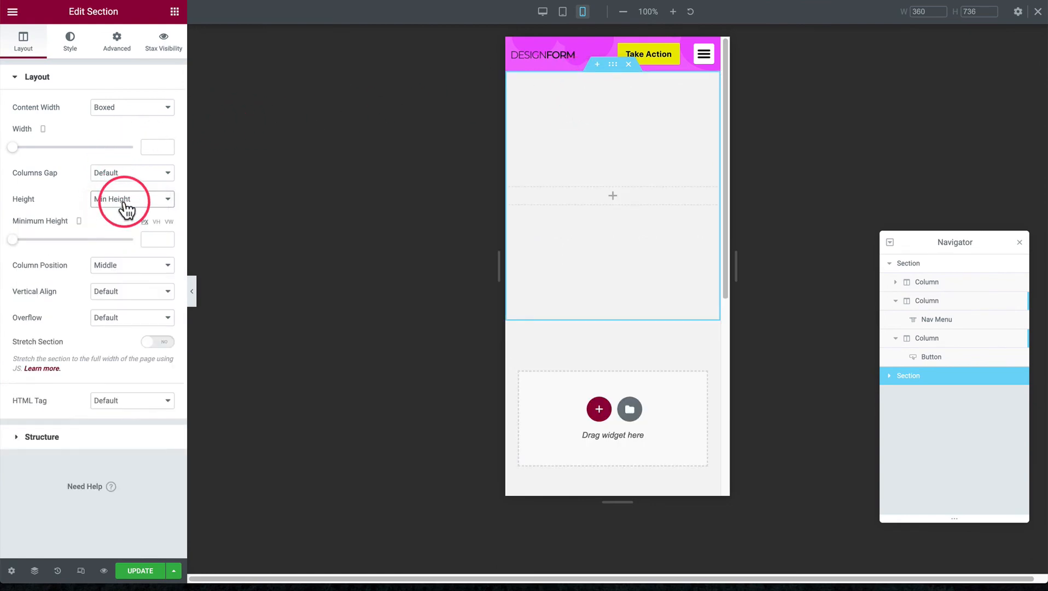
left_click(153, 239)
type("1")
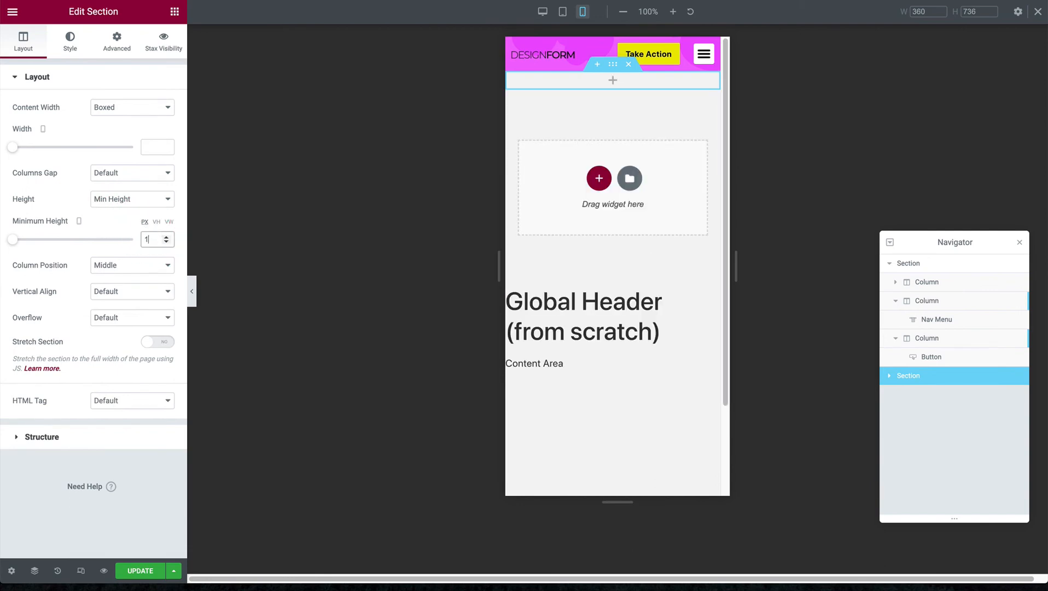
type("0")
key("BackSpace")
key("BackSpace")
type("20")
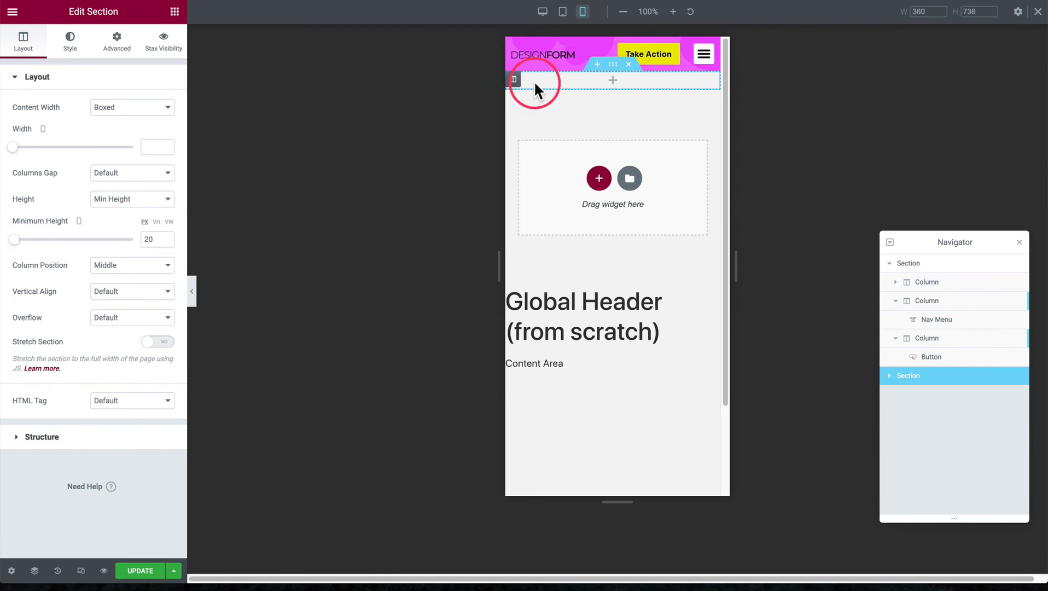
Give the new section a top shape divider of type Tilt Opacity in the global color Pink
left_click(73, 46)
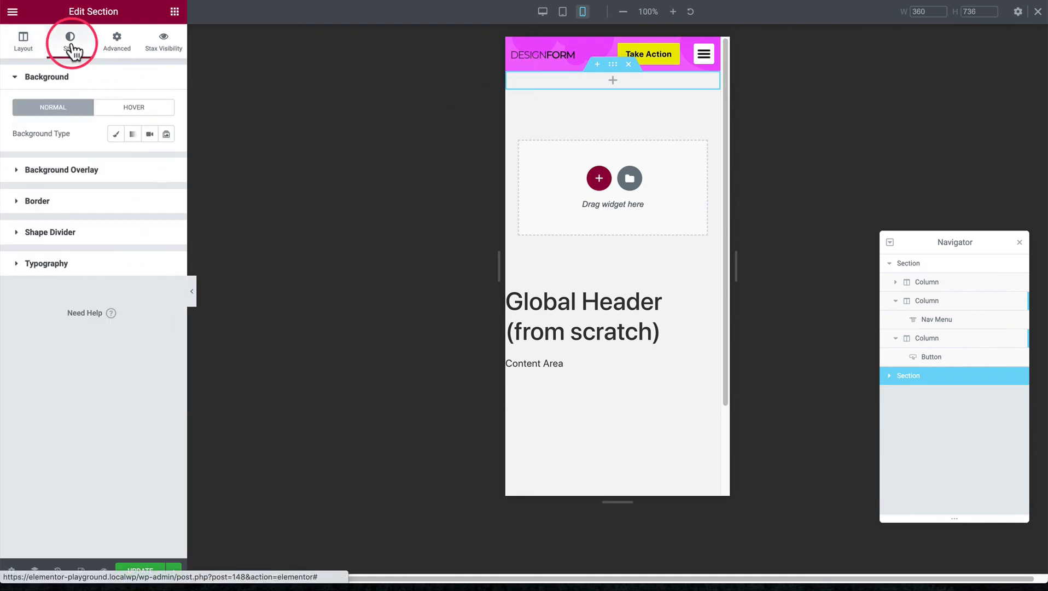
left_click(70, 232)
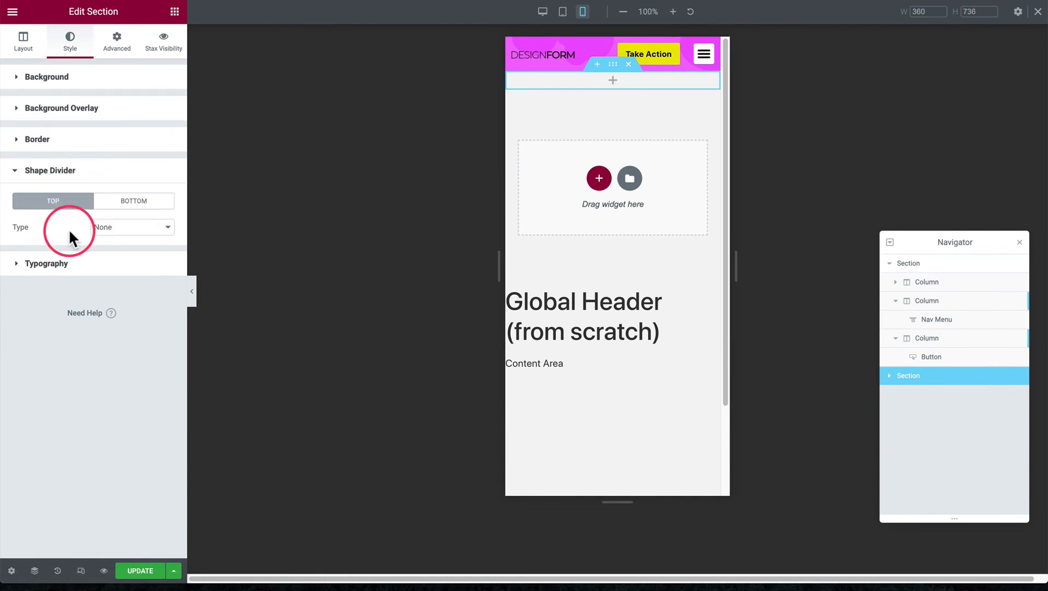
left_click(107, 227)
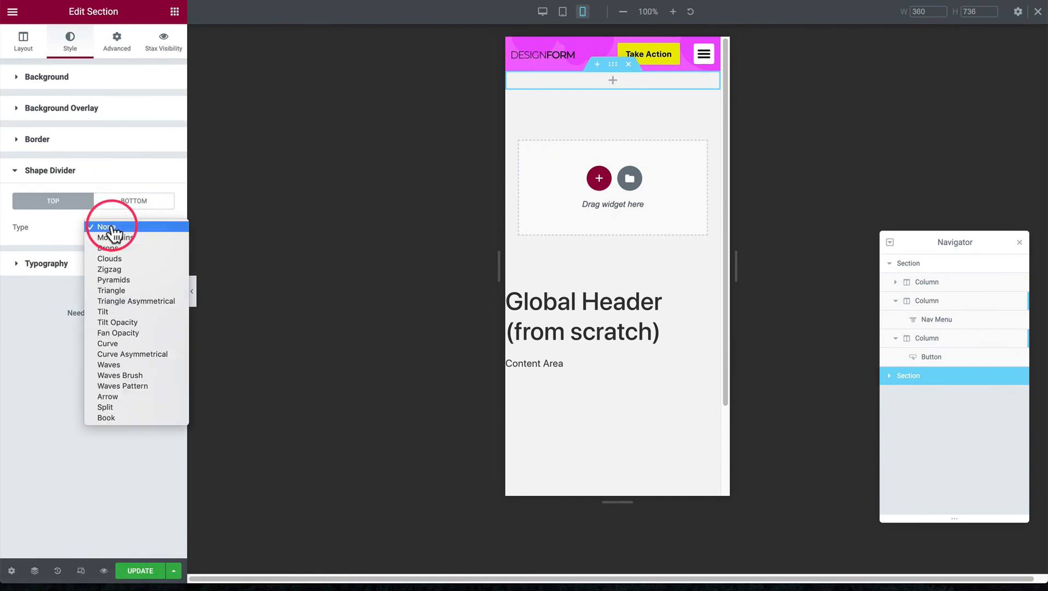
left_click(124, 322)
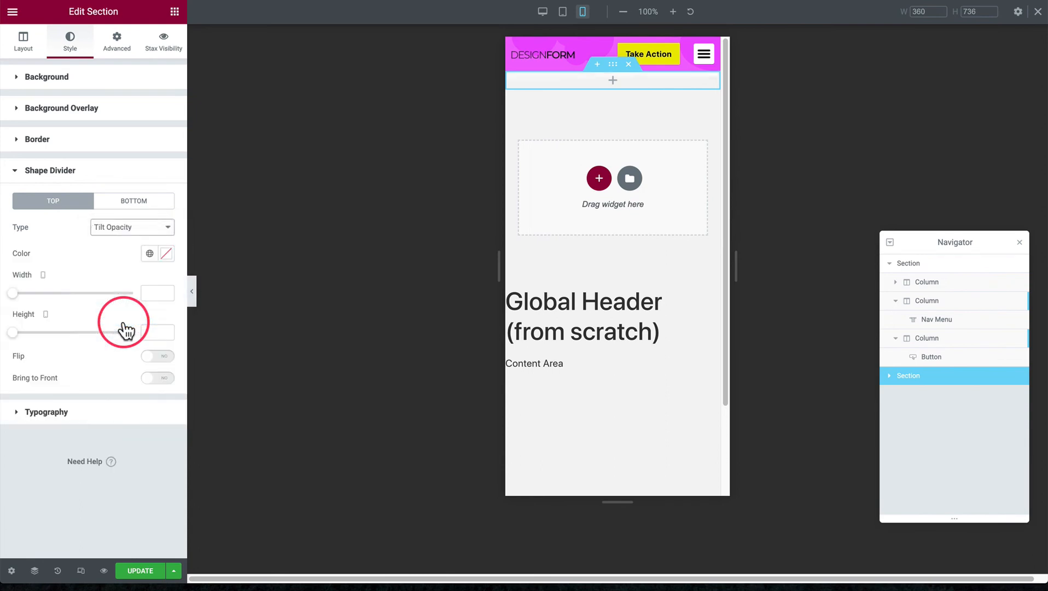
left_click(166, 253)
left_click(149, 254)
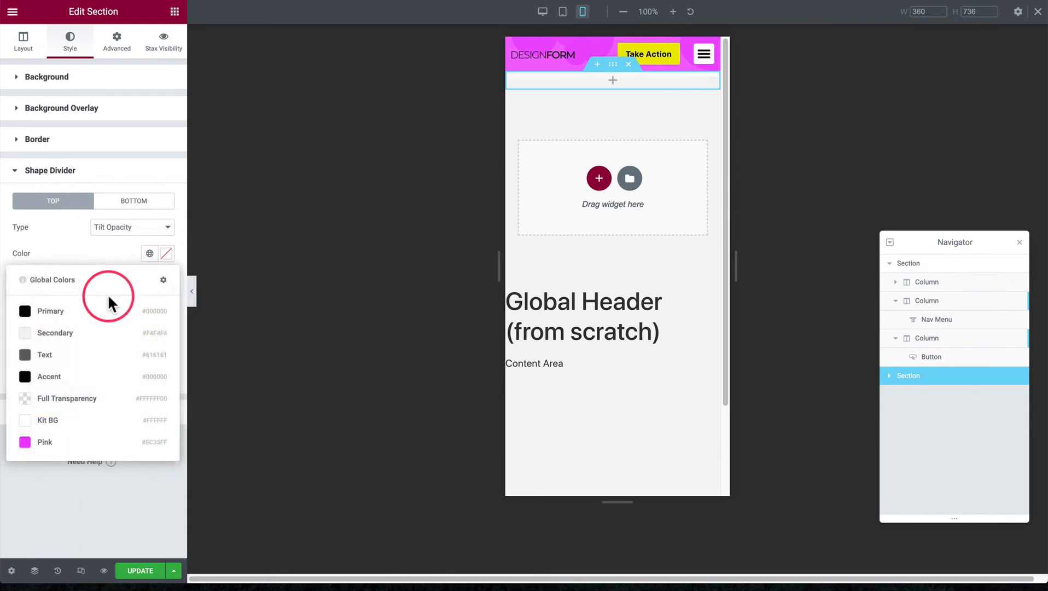
left_click(44, 442)
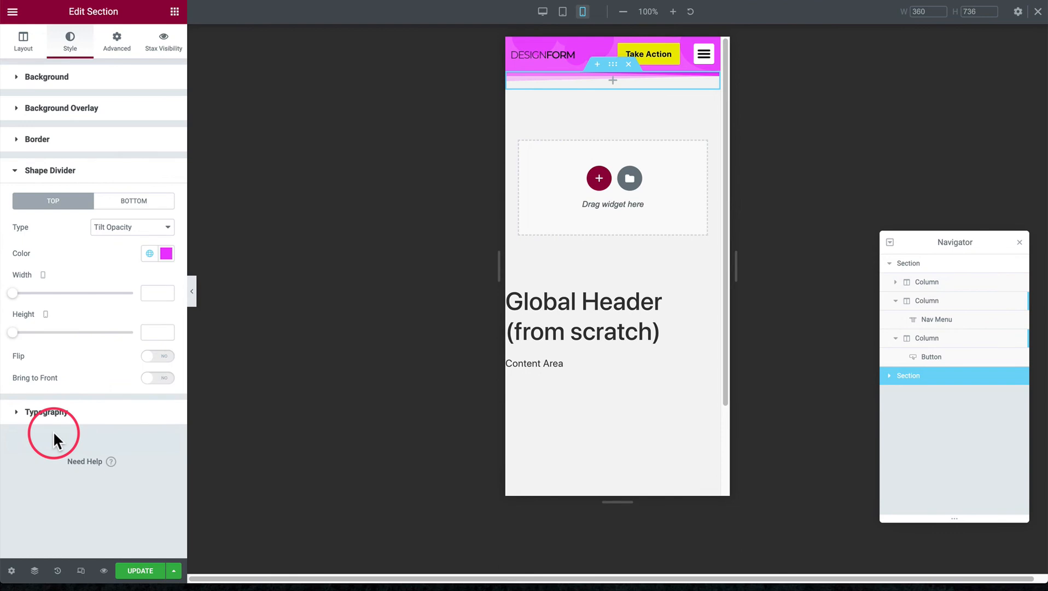
Change the new section's top shape divider to Fan Opacity and set its mobile height to 14
left_click(133, 229)
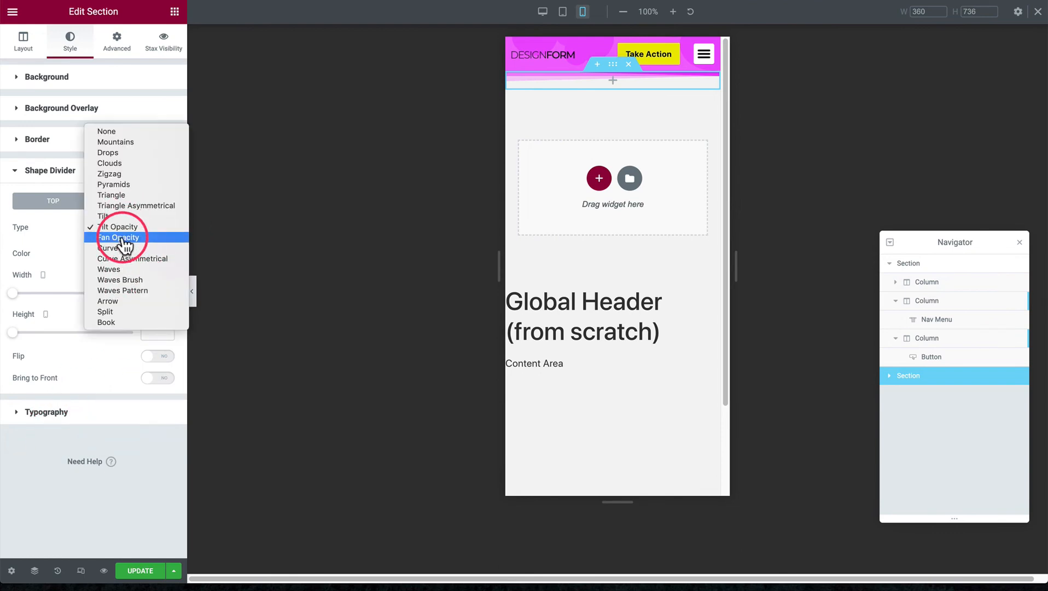
left_click(124, 238)
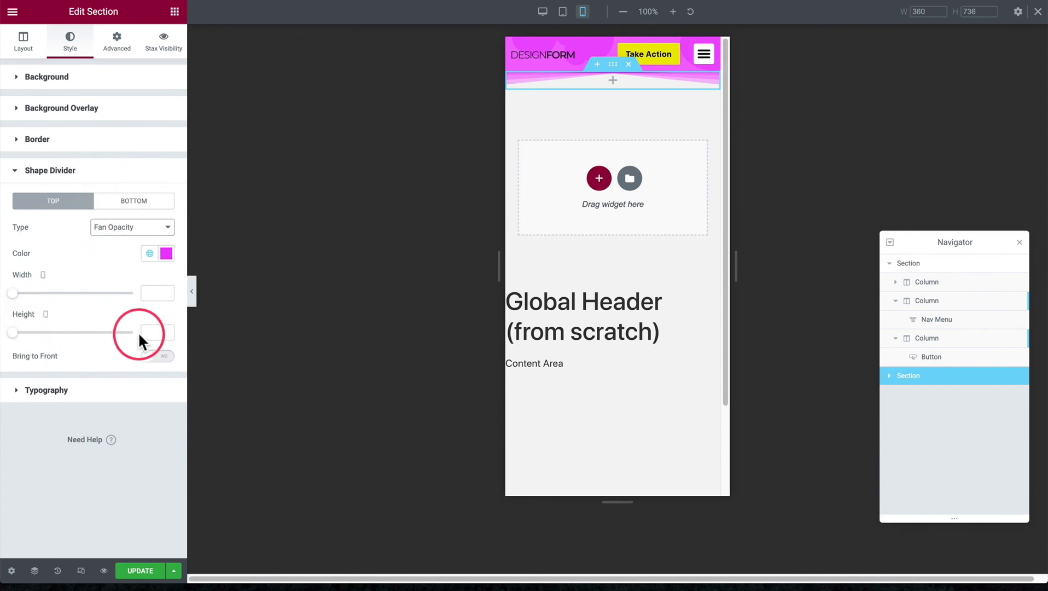
double_click(167, 329)
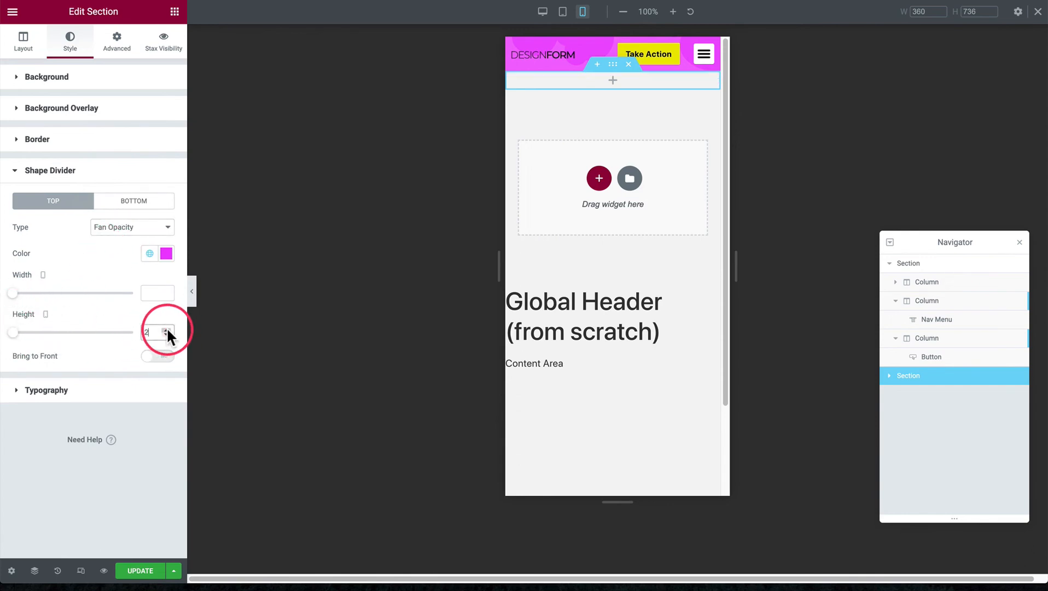
triple_click(167, 329)
triple_click(167, 329)
left_click(166, 328)
double_click(166, 329)
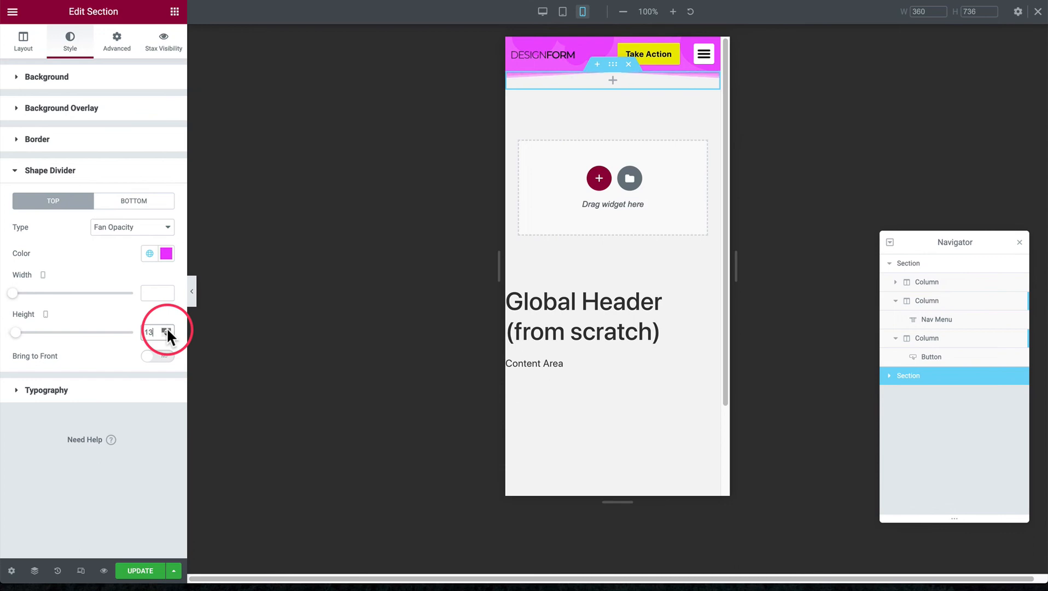
left_click(167, 329)
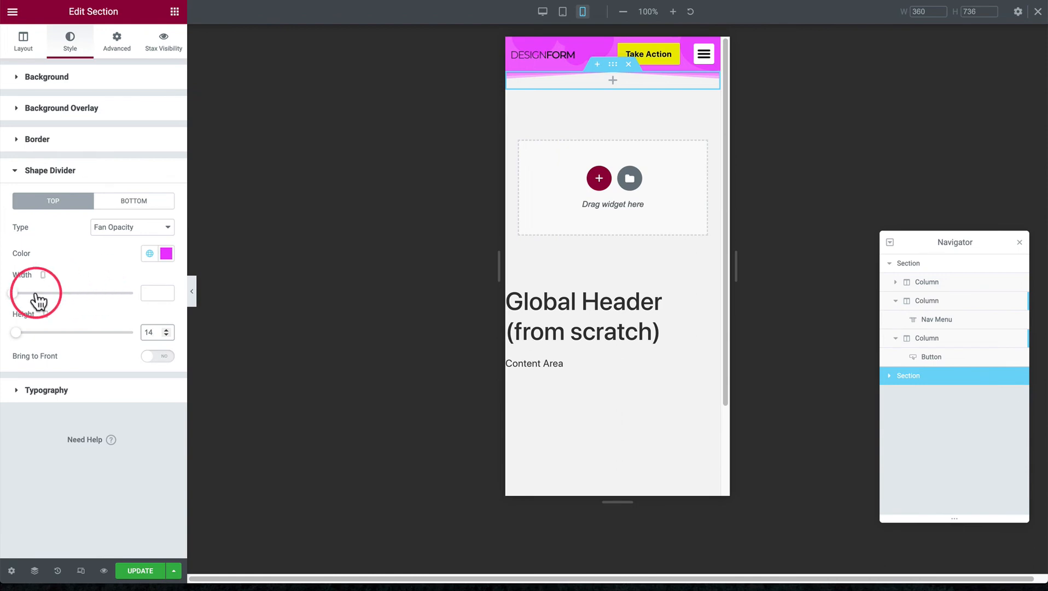
left_click_drag(13, 294, 44, 300)
double_click(153, 293)
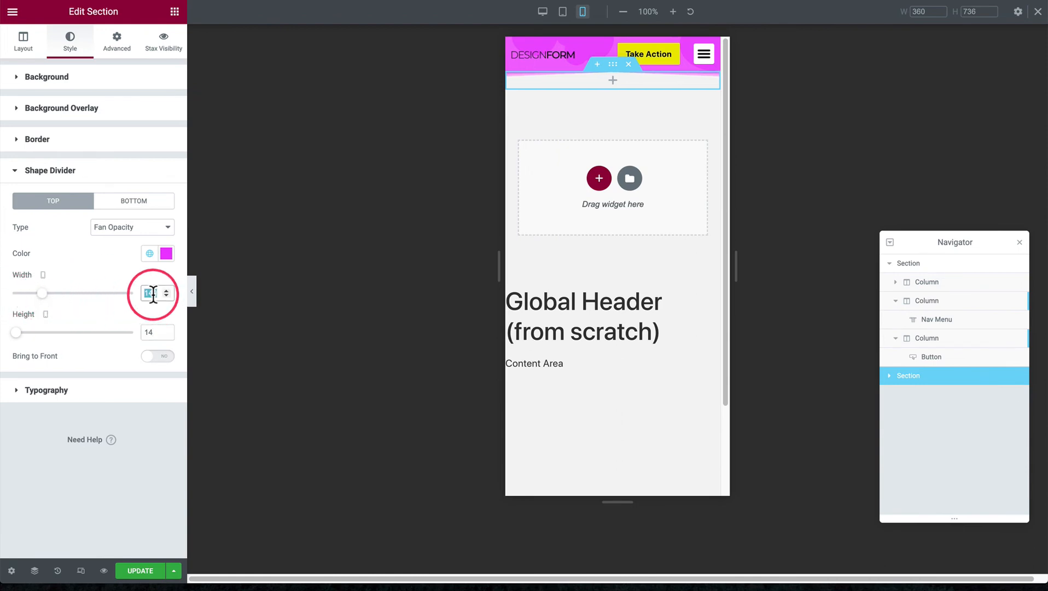
key("BackSpace")
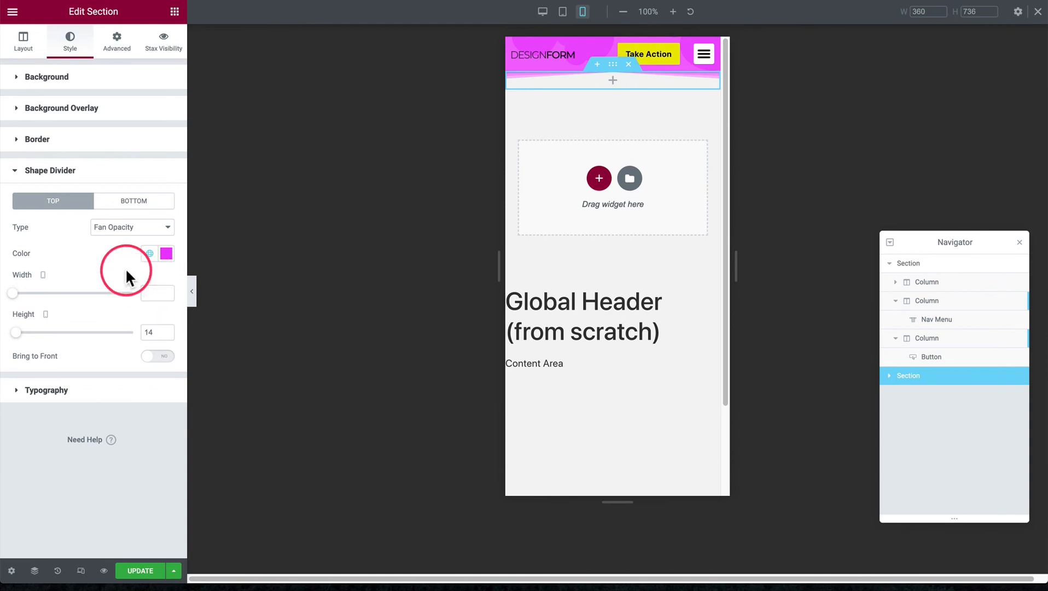
left_click(109, 229)
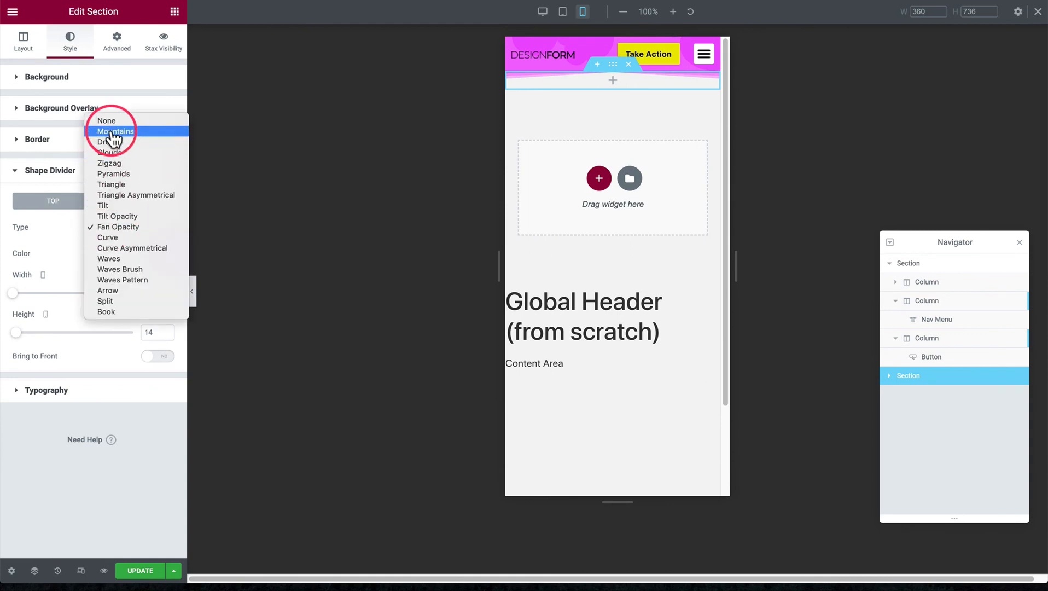
left_click(68, 243)
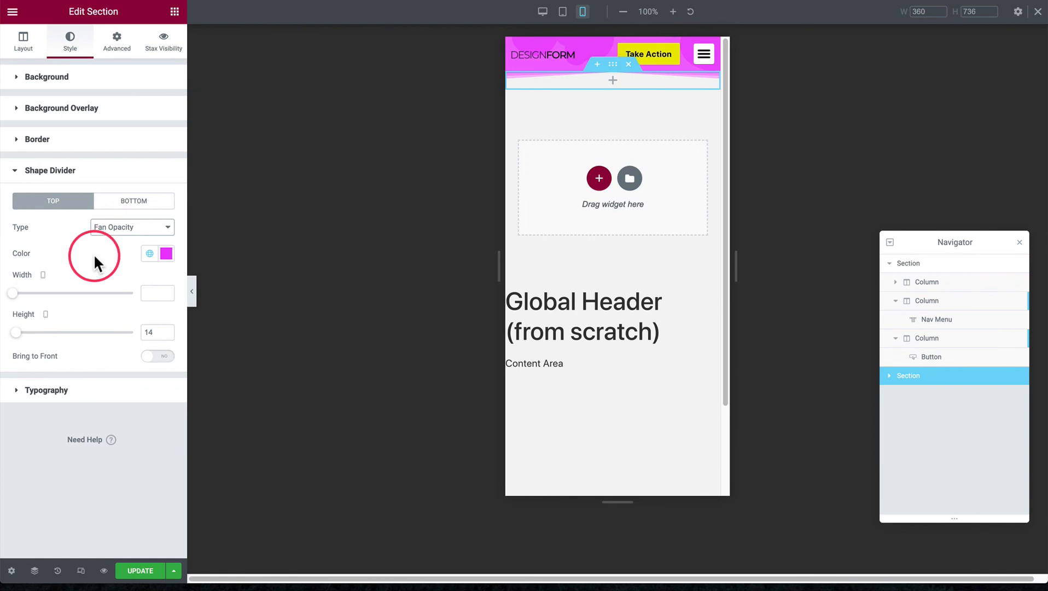
Make the shape divider section sticky to the top on mobile only, removing desktop and tablet
left_click(116, 47)
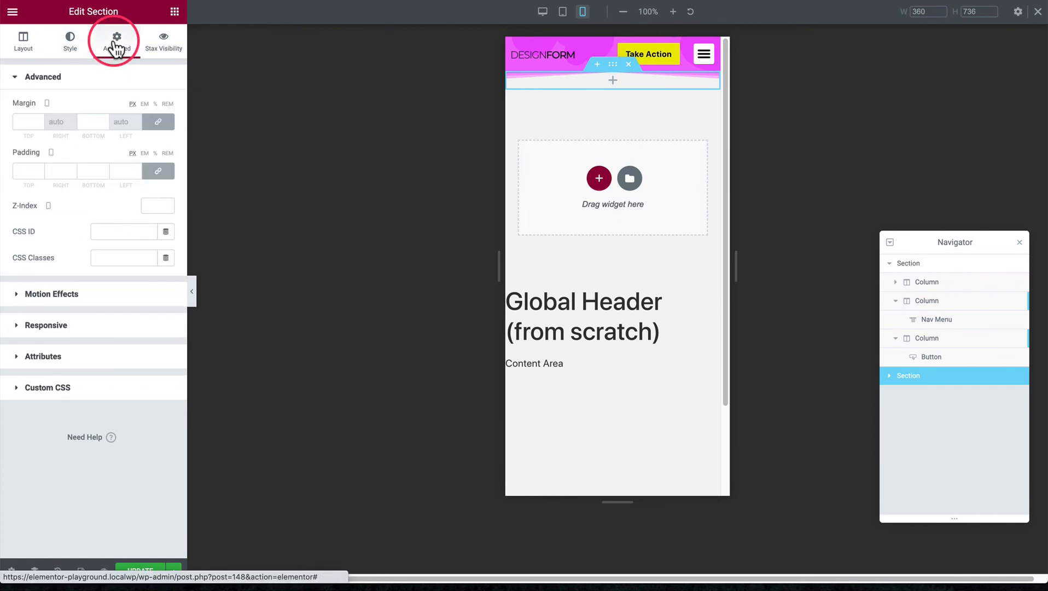
left_click(68, 298)
left_click(114, 171)
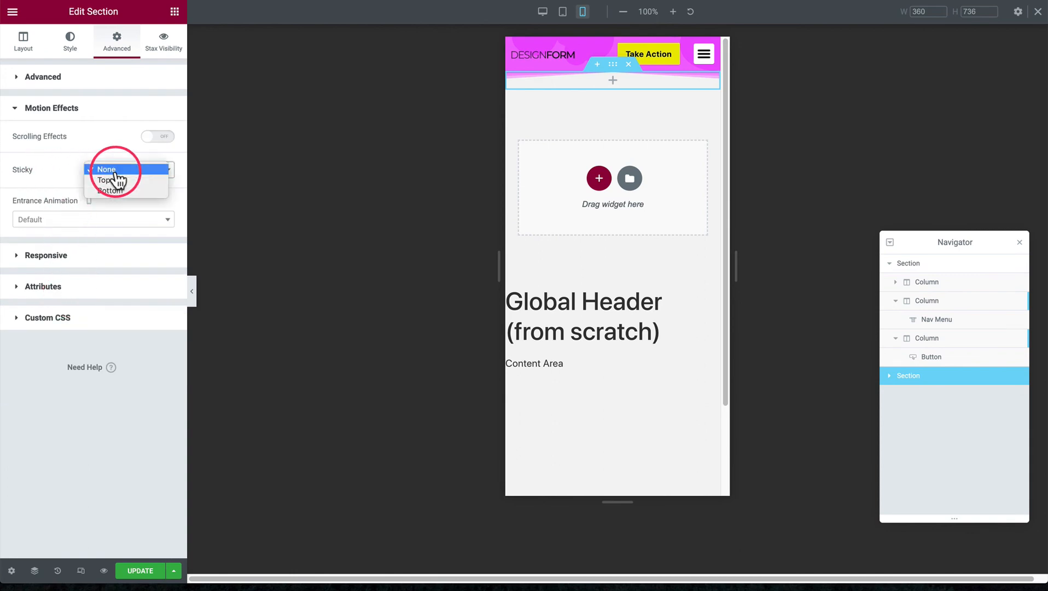
left_click(109, 180)
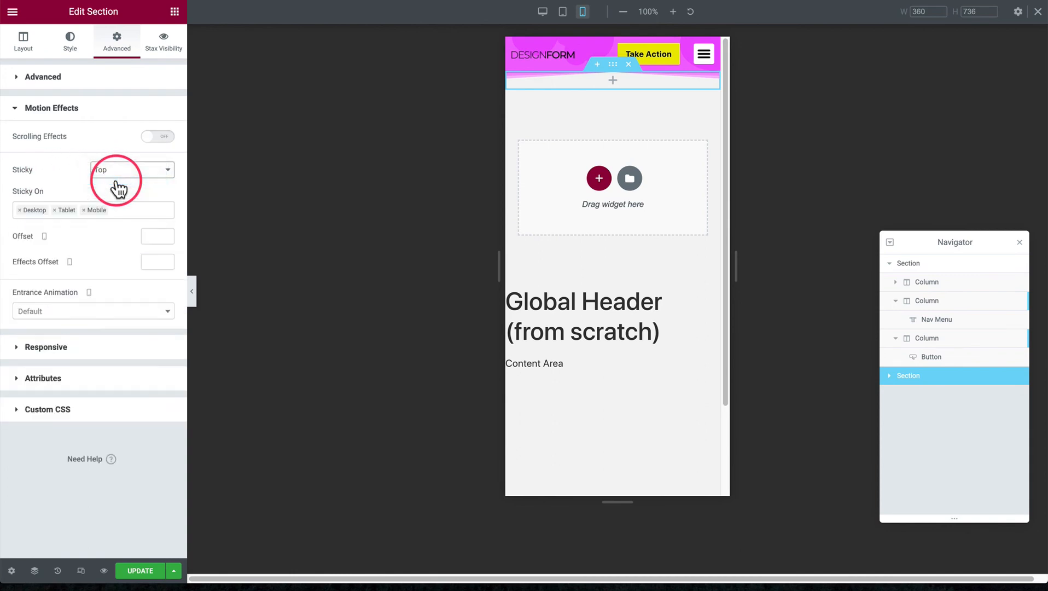
left_click(19, 210)
left_click(20, 210)
left_click(75, 188)
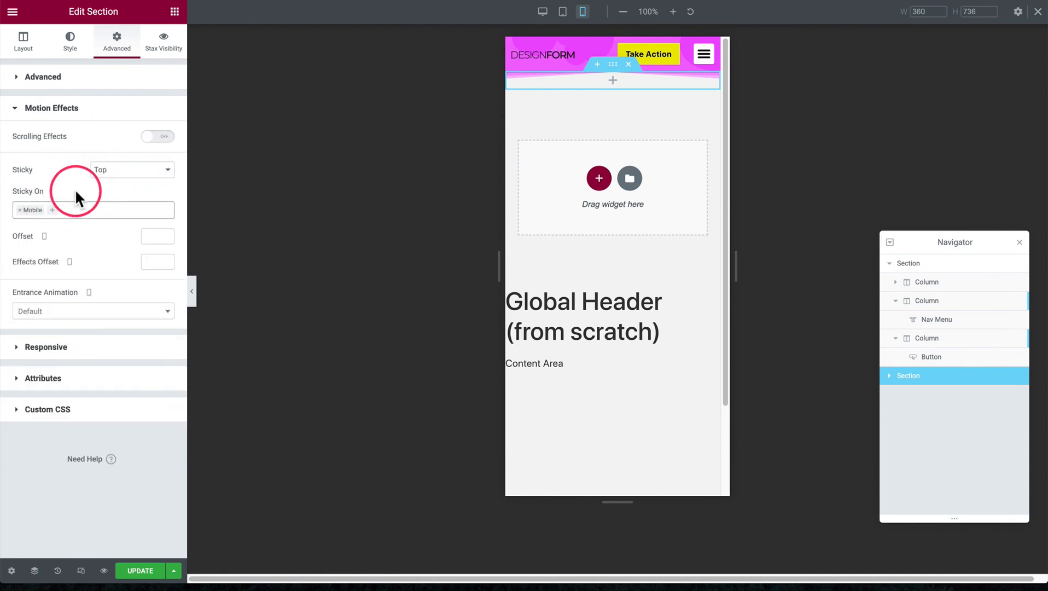
Set the divider section's sticky offset to 50
left_click(149, 236)
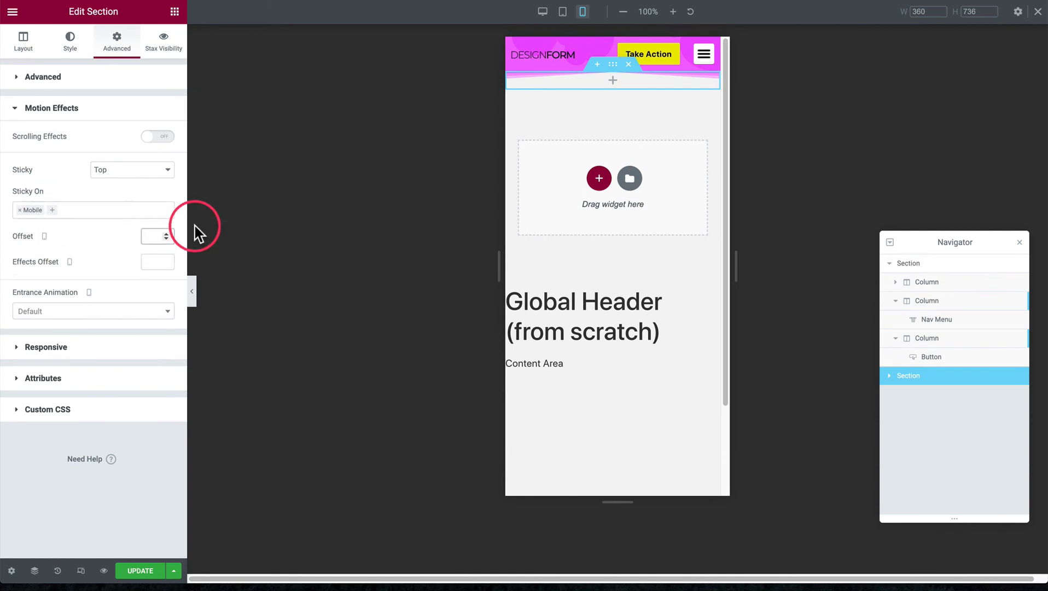
type("50")
left_click(109, 238)
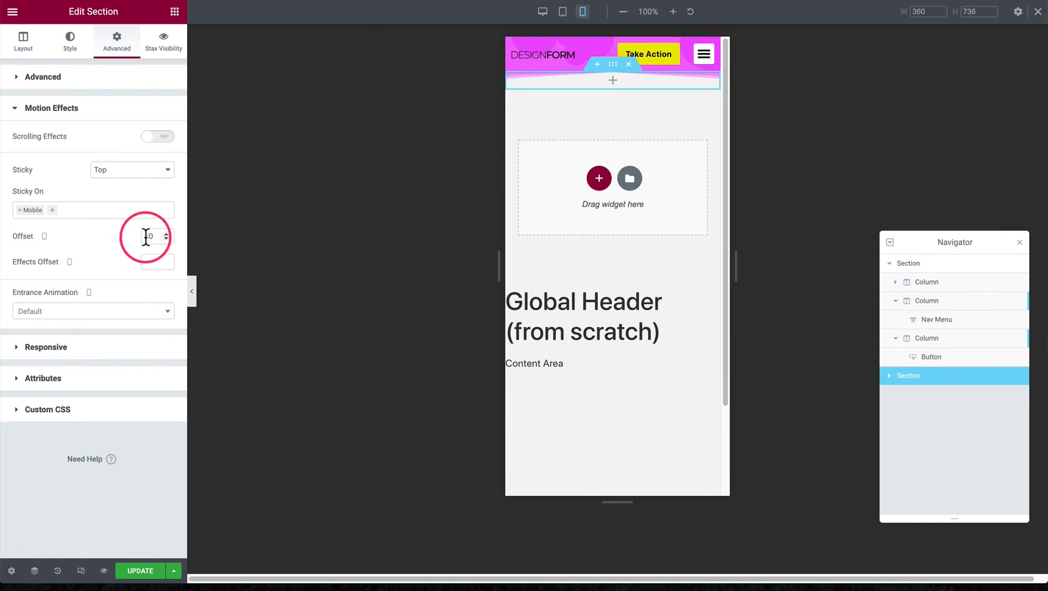
Hide the divider section on desktop and tablet
left_click(70, 348)
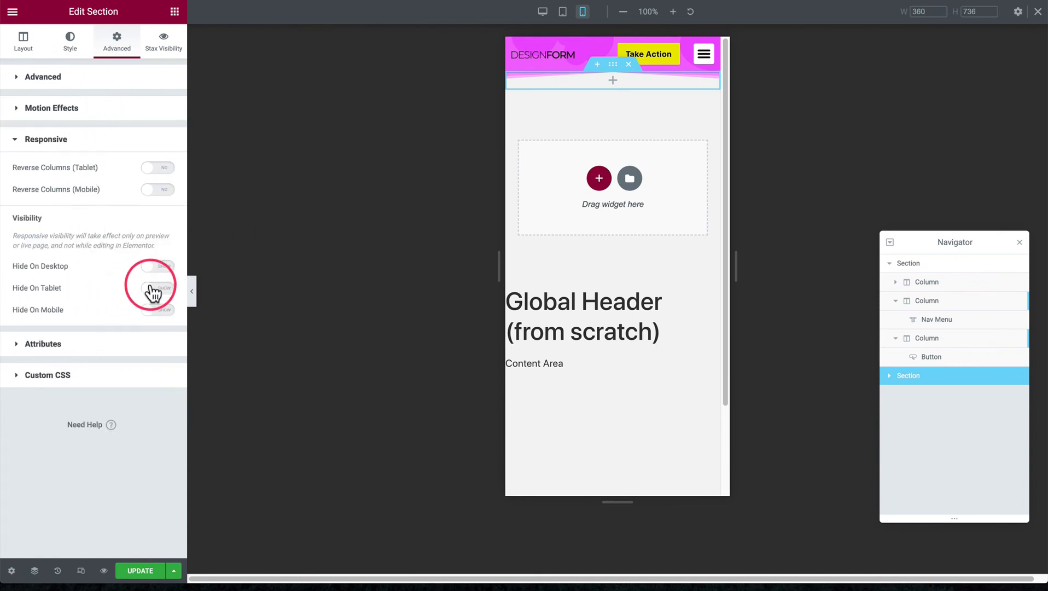
left_click(157, 266)
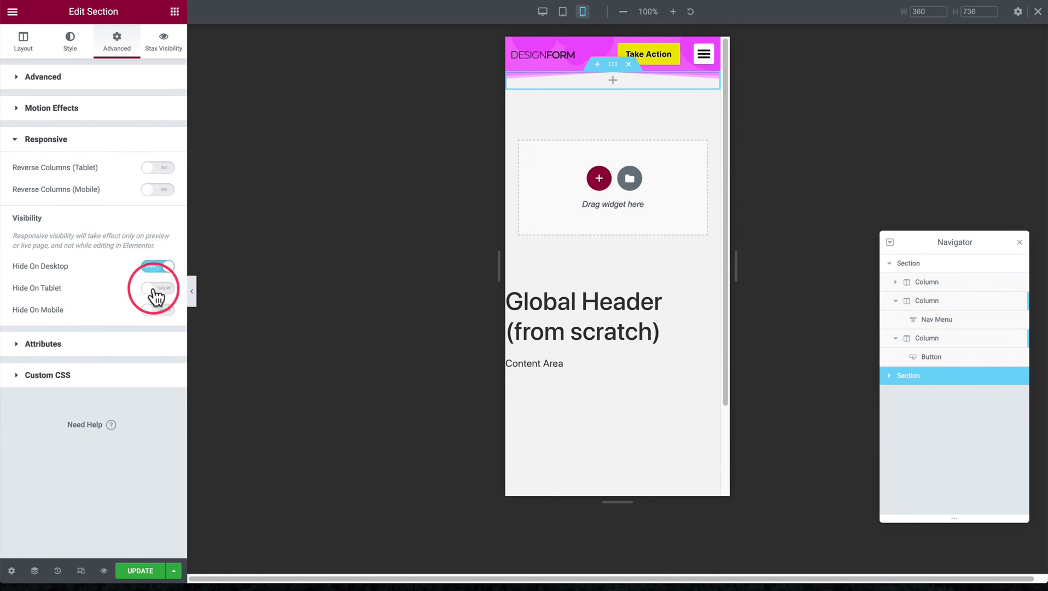
left_click(156, 290)
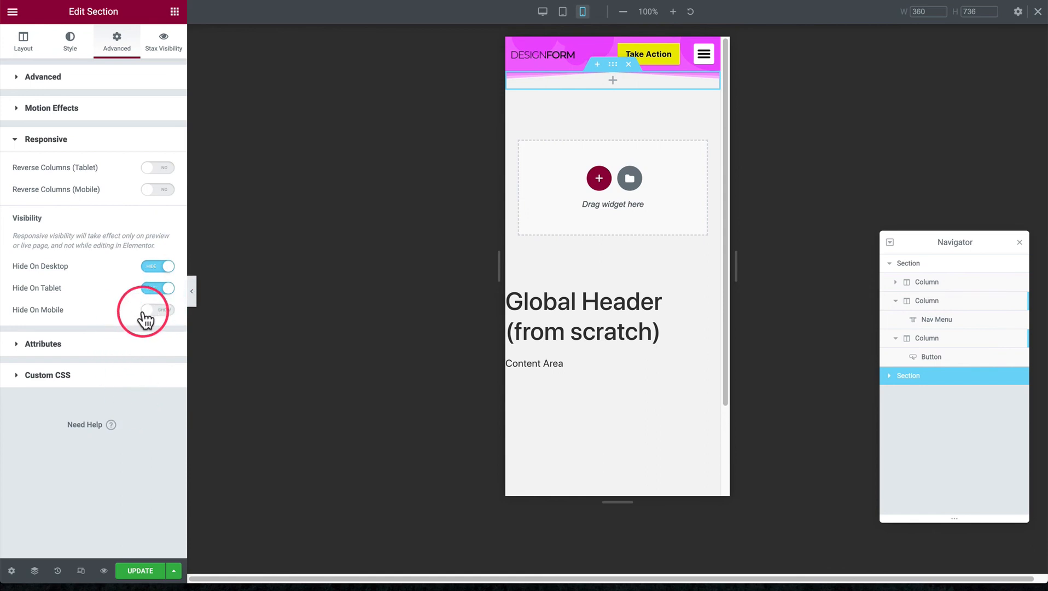
left_click(85, 108)
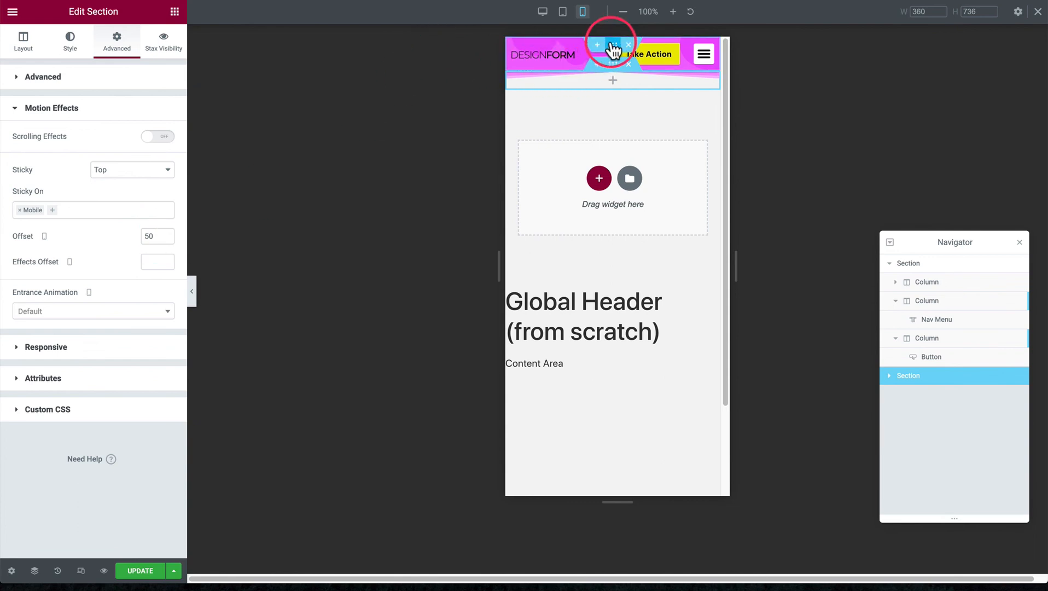
Set the header section's height to Min Height with a minimum of 50 px and check the sticky behavior in the mobile preview
left_click(613, 46)
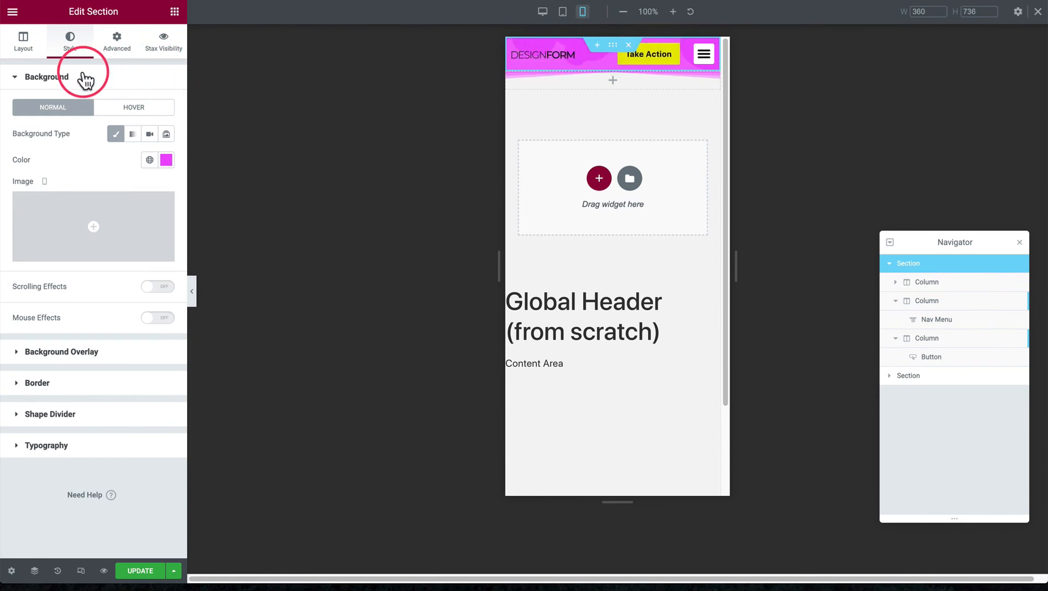
left_click(22, 43)
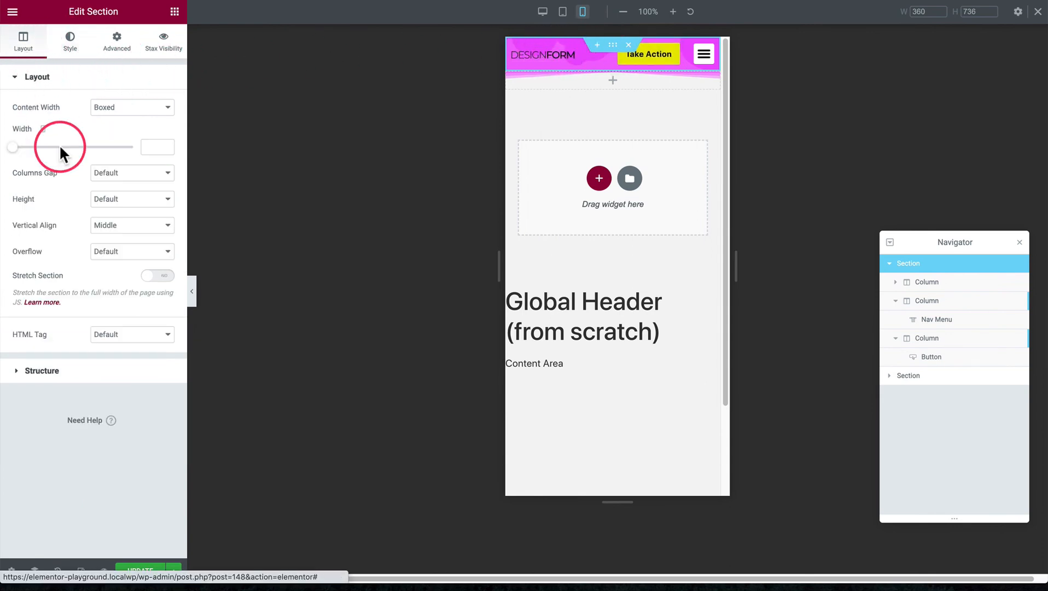
left_click(112, 200)
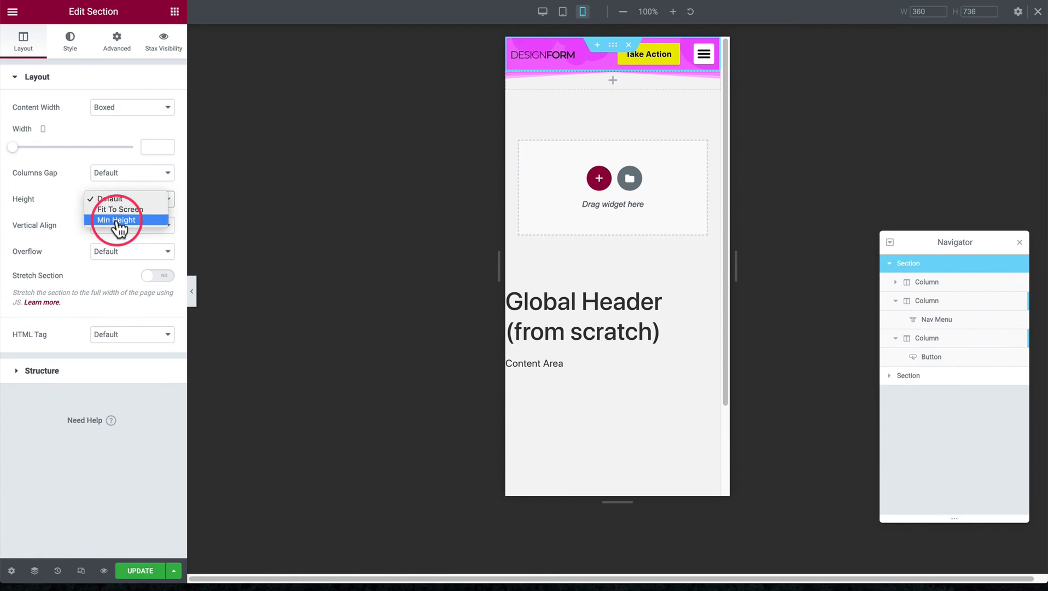
left_click(117, 221)
left_click(158, 238)
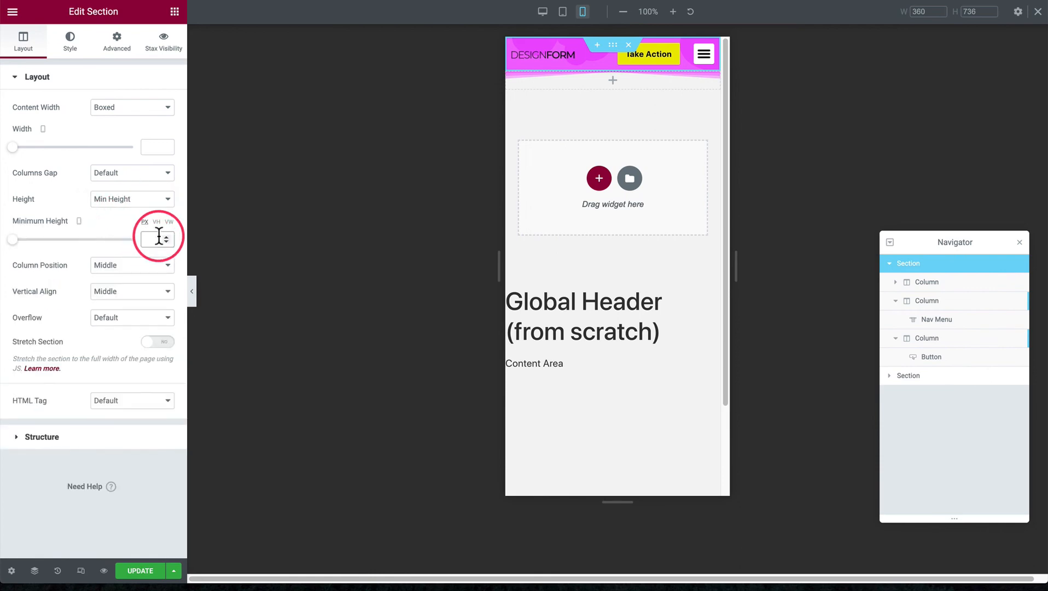
type("50")
left_click(107, 224)
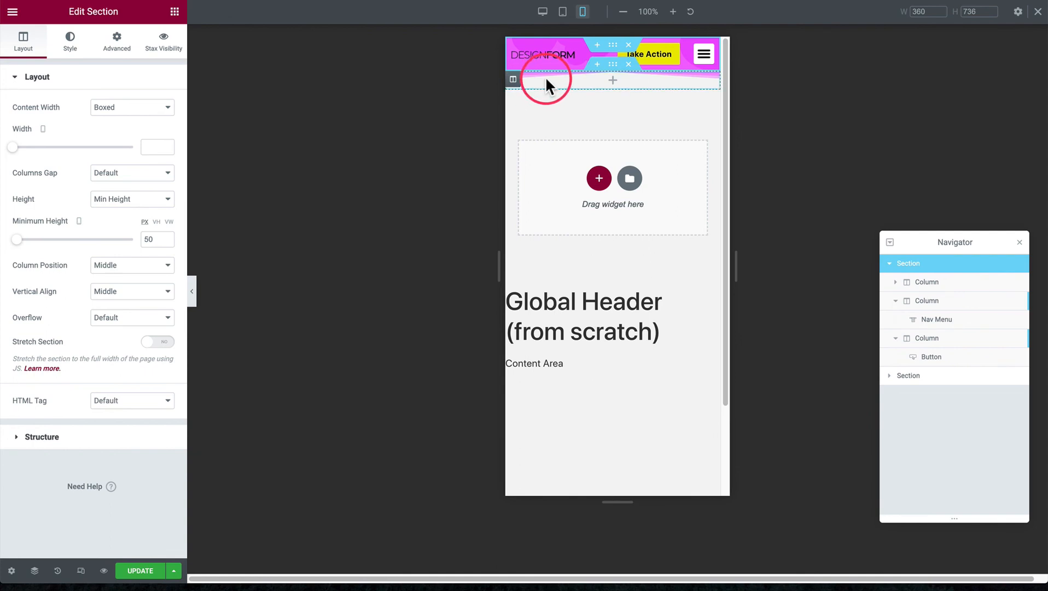
scroll(590, 199, "down", 2)
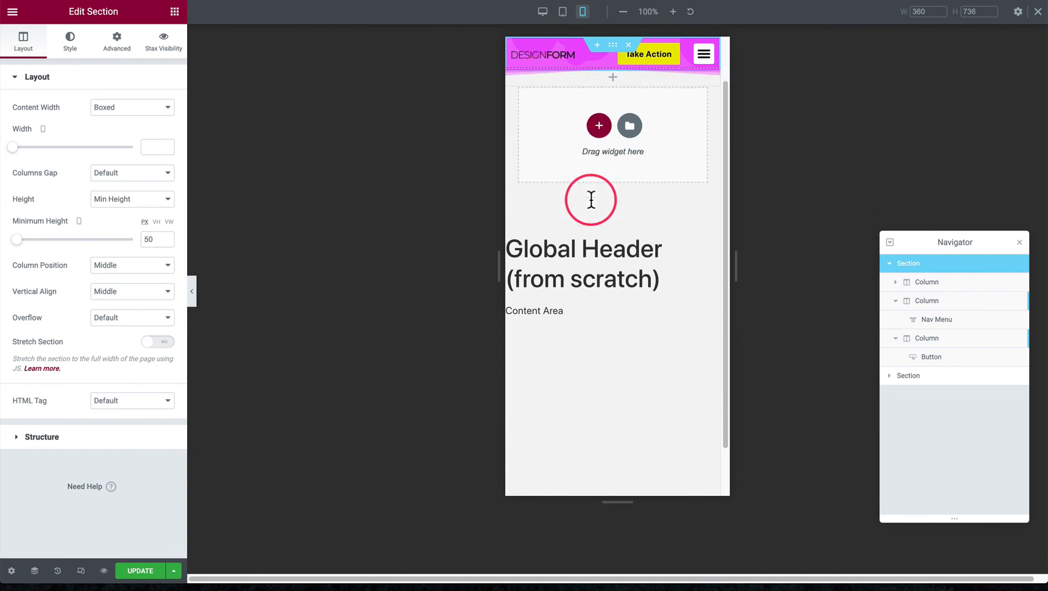
scroll(591, 198, "up", 2)
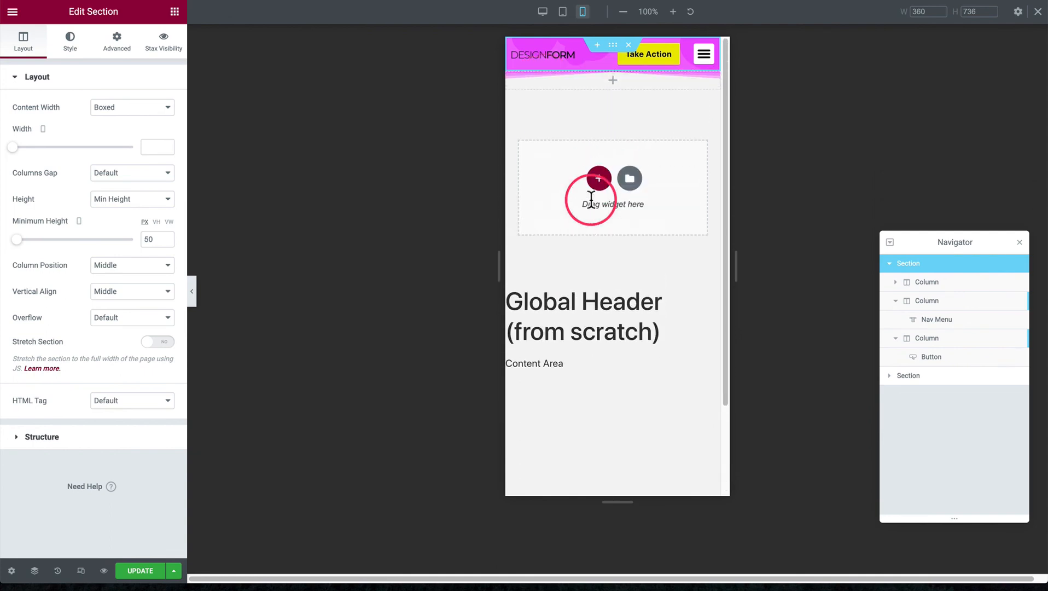
scroll(593, 193, "down", 2)
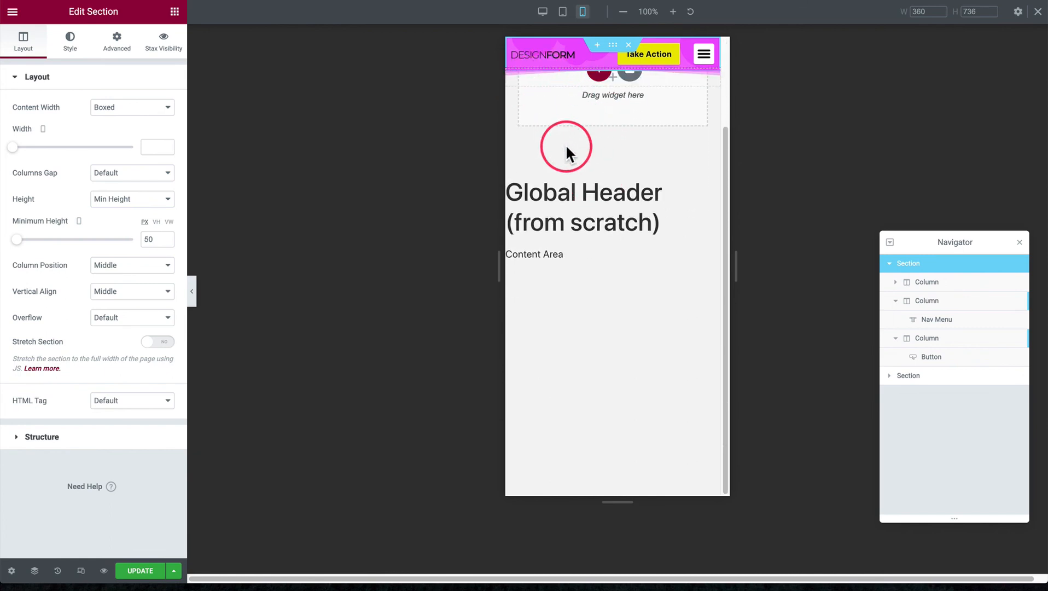
scroll(566, 230, "up", 2)
scroll(566, 224, "down", 2)
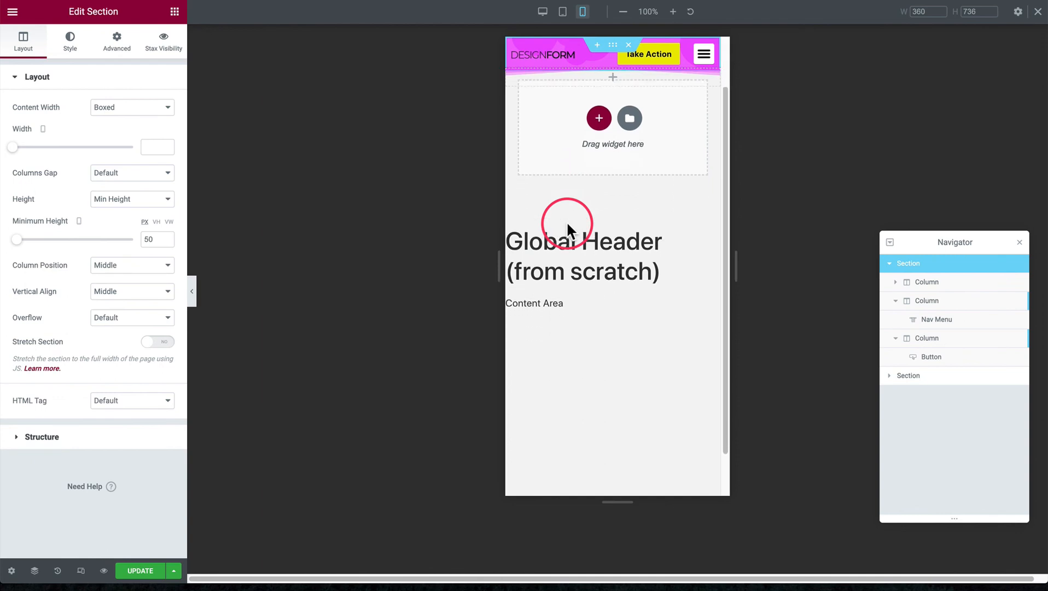
Change the lower section's top shape divider type to Tilt and check how it behaves over the page content
left_click(564, 77)
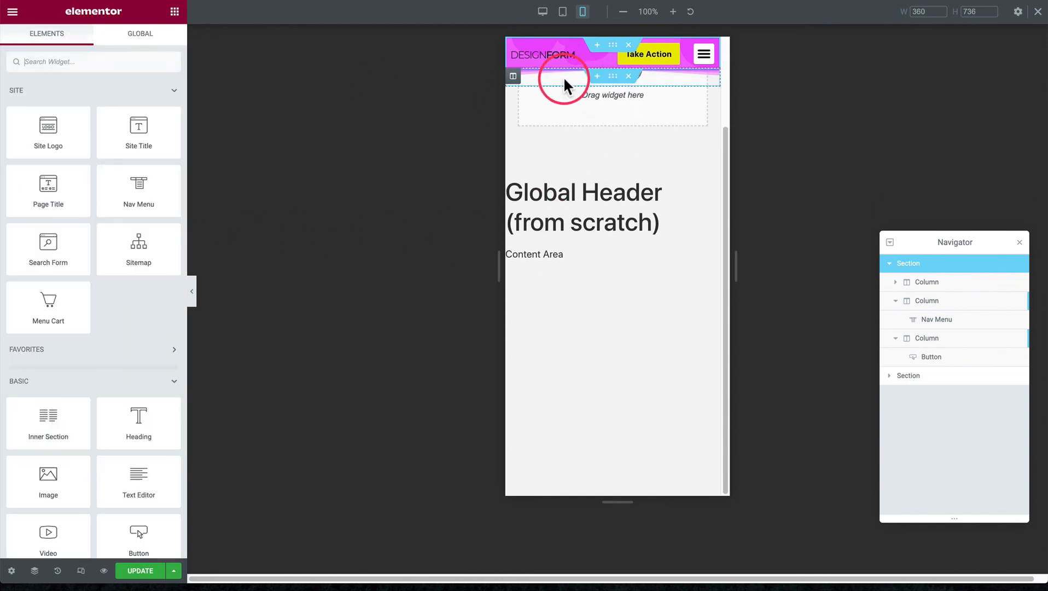
left_click(614, 81)
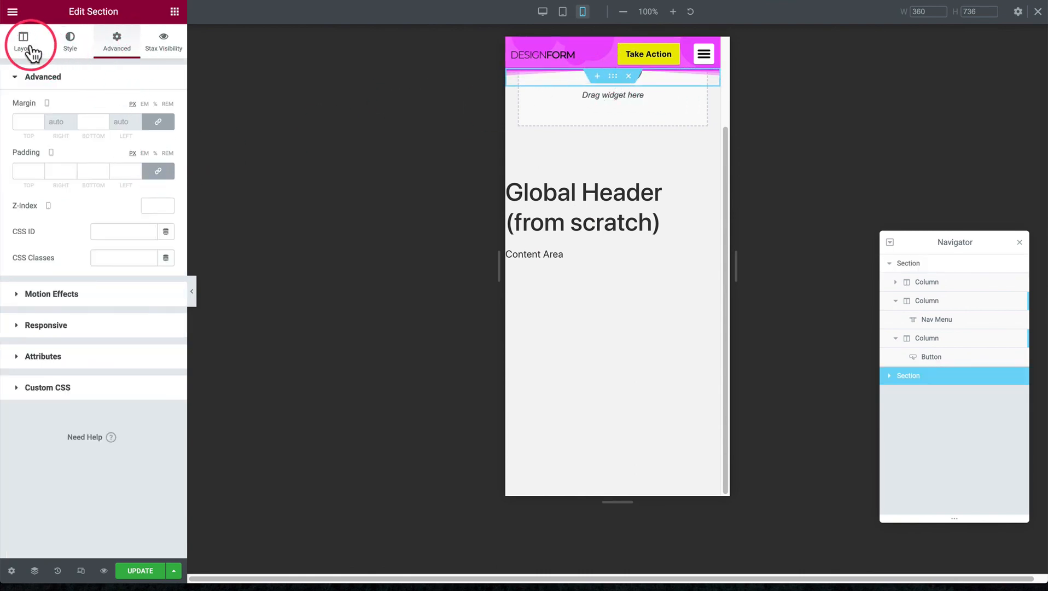
left_click(67, 46)
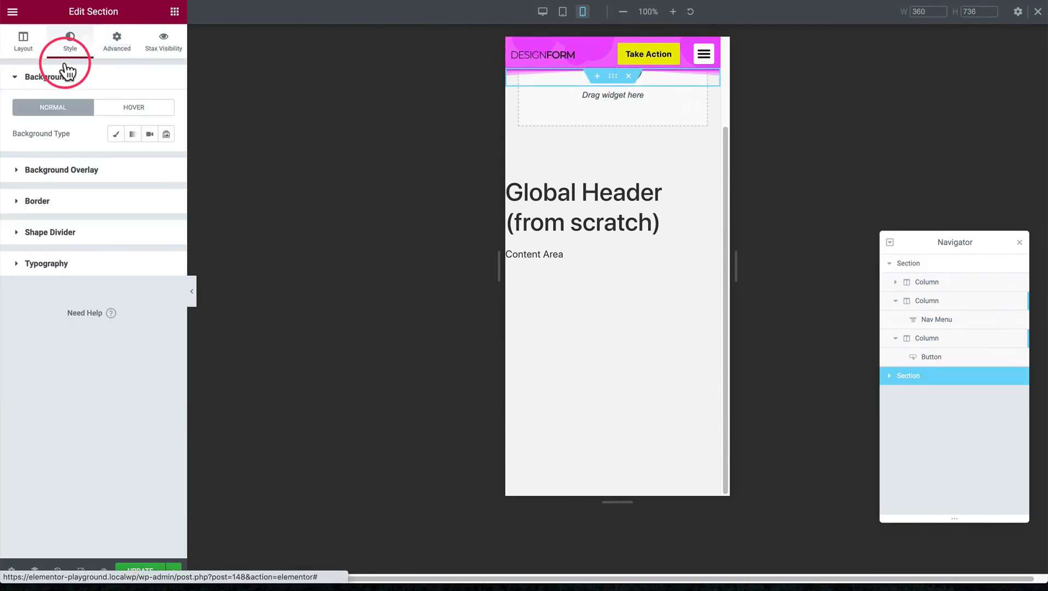
left_click(64, 232)
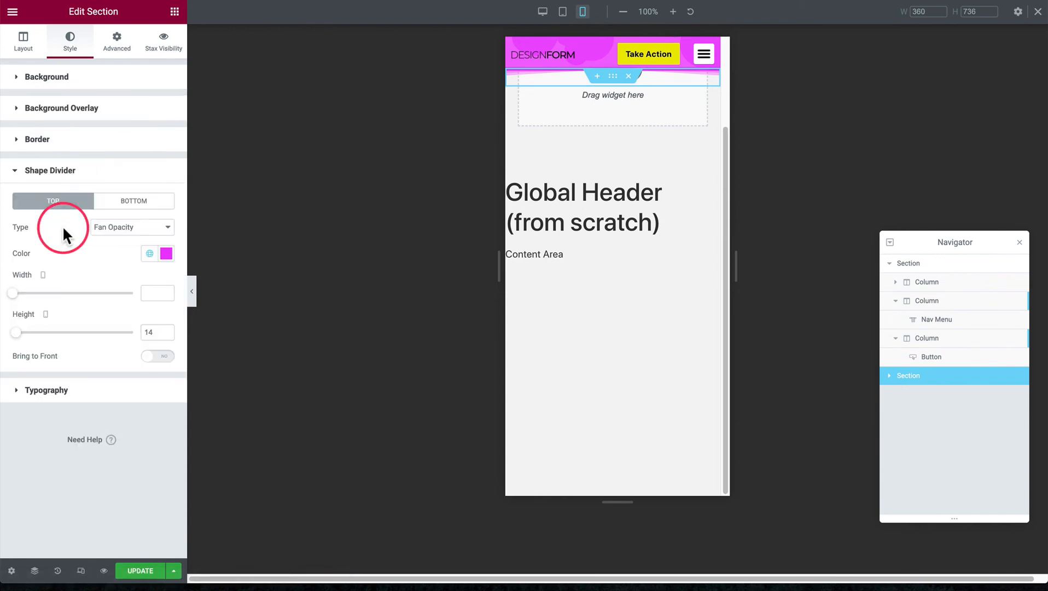
left_click(98, 234)
left_click(125, 210)
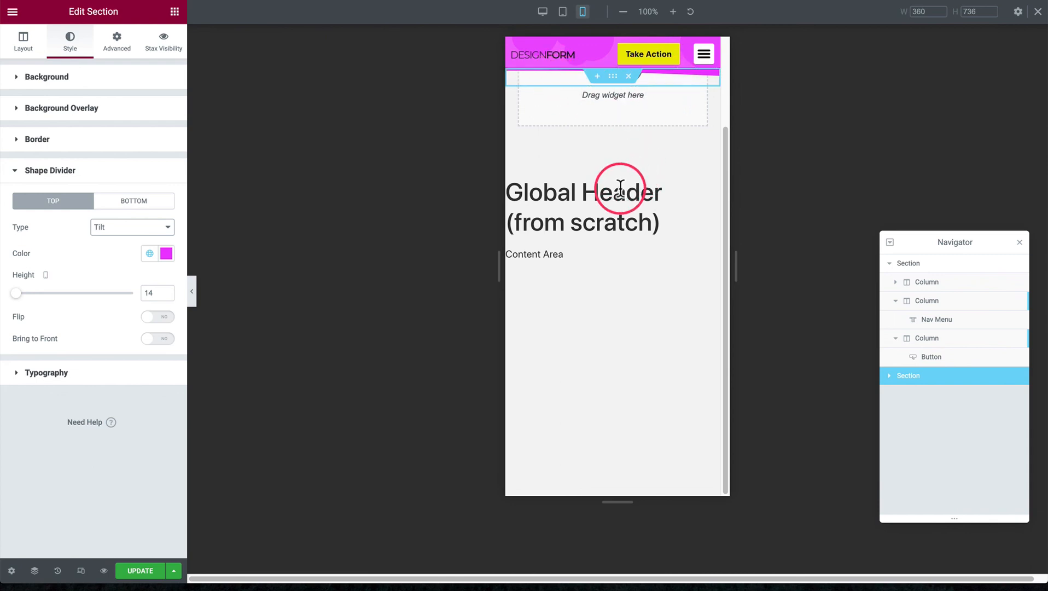
scroll(619, 188, "up", 2)
scroll(617, 187, "down", 2)
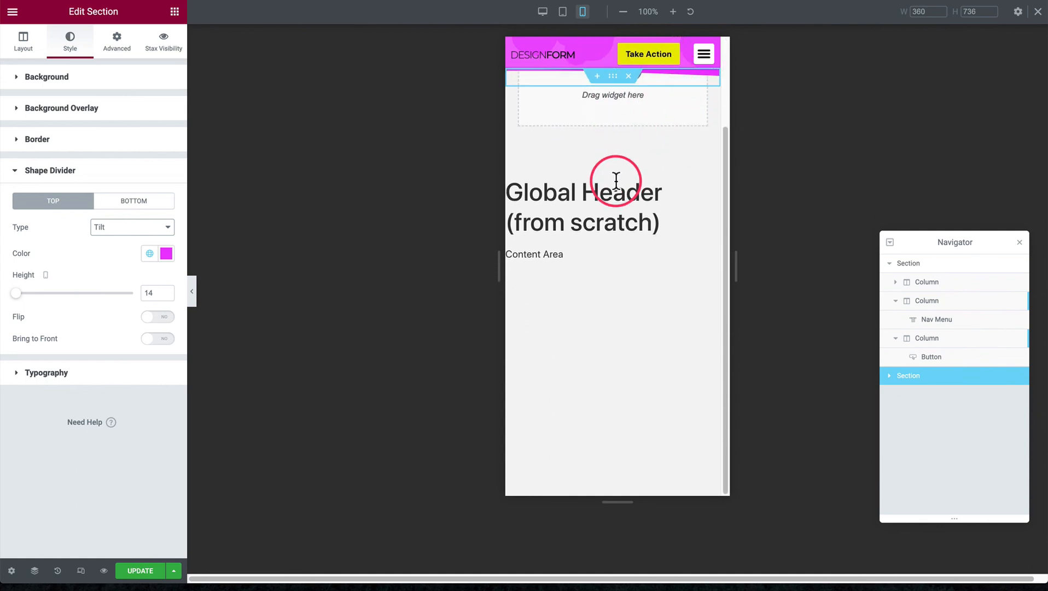
scroll(634, 145, "up", 2)
scroll(601, 127, "down", 2)
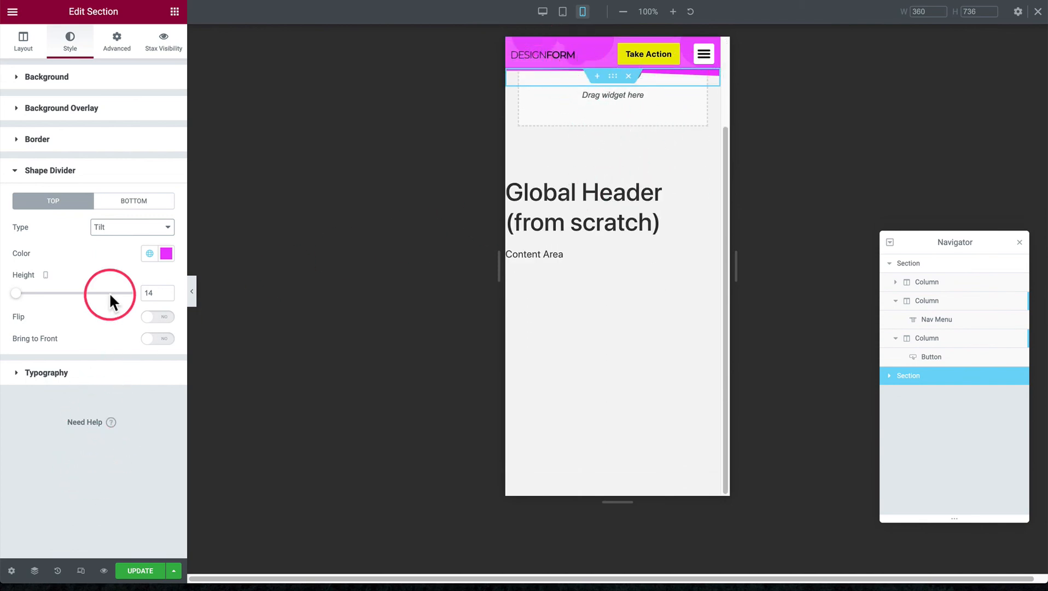
Delete the lower section that holds the mobile shape divider from the header template
left_click(628, 78)
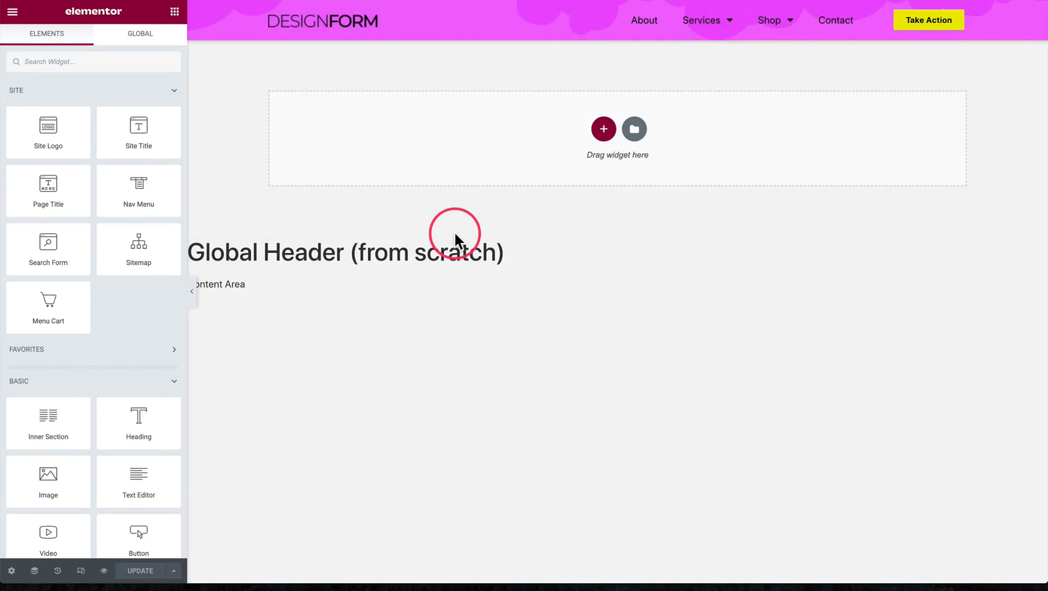
left_click_drag(366, 251, 584, 261)
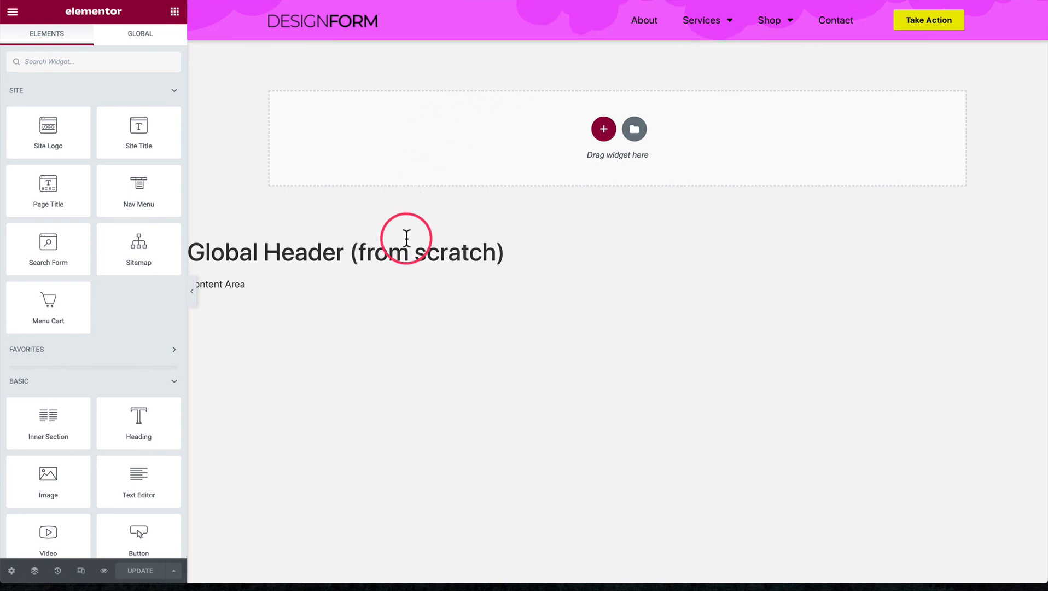
Open the header template's display conditions and replace the existing condition with a new one including Entire Site
left_click(176, 570)
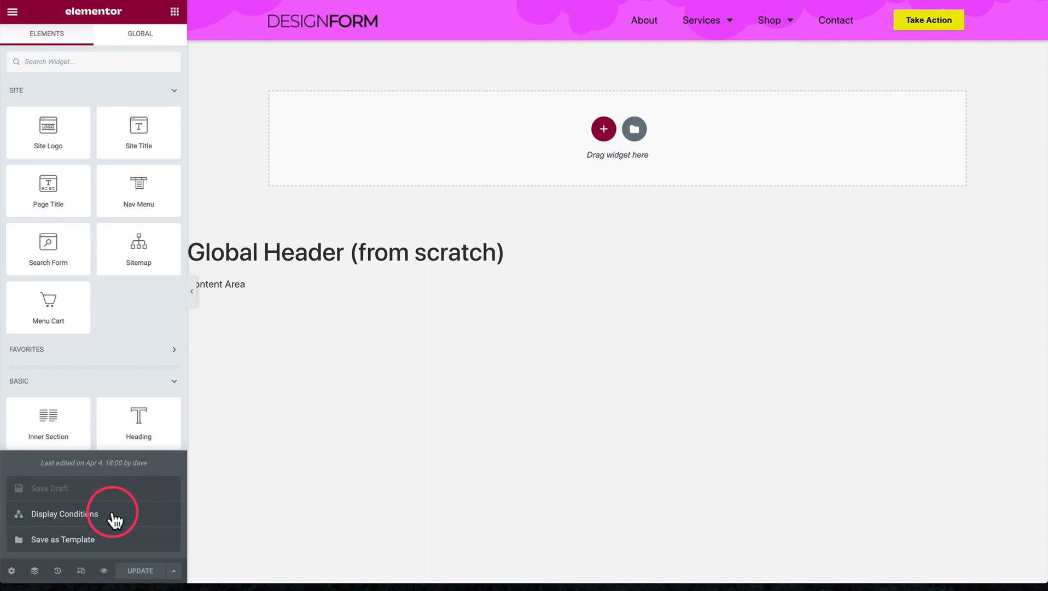
left_click(115, 520)
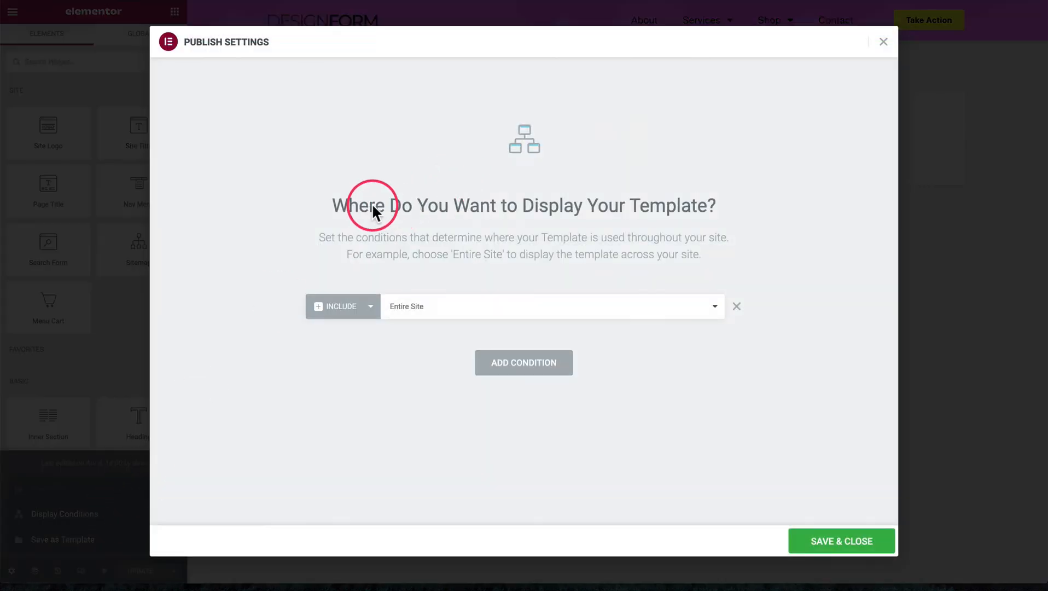
left_click(735, 307)
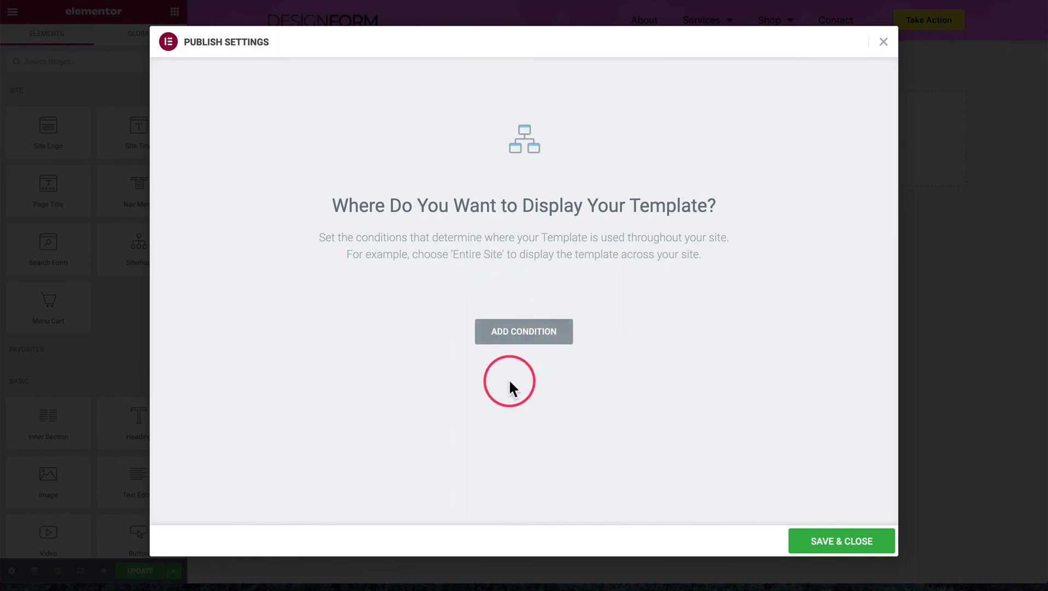
left_click(514, 333)
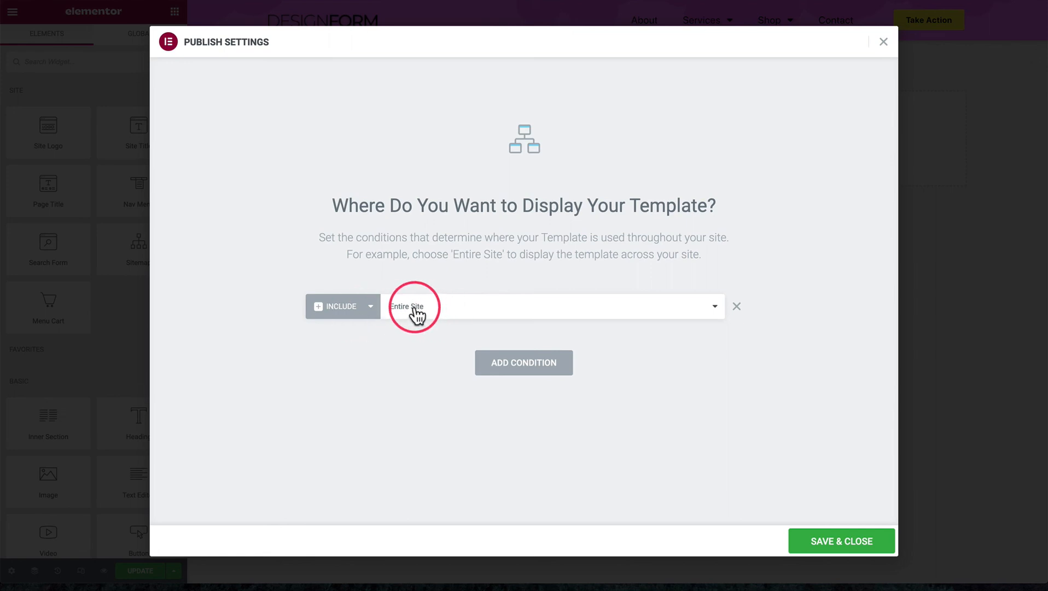
Add a second display condition that excludes the Singular Front Page
left_click(517, 366)
left_click(341, 341)
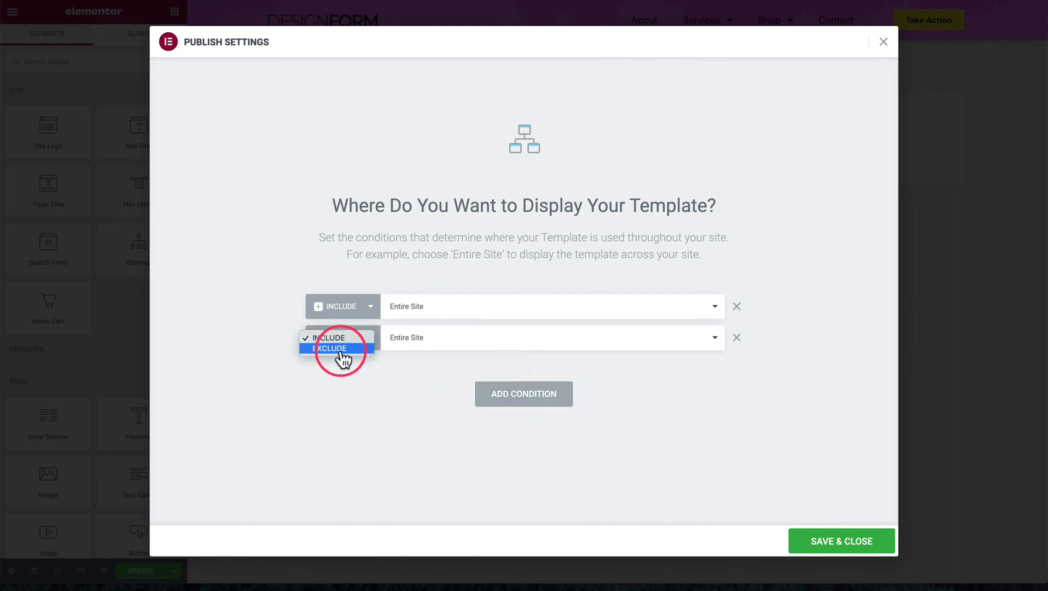
left_click(342, 347)
left_click(425, 341)
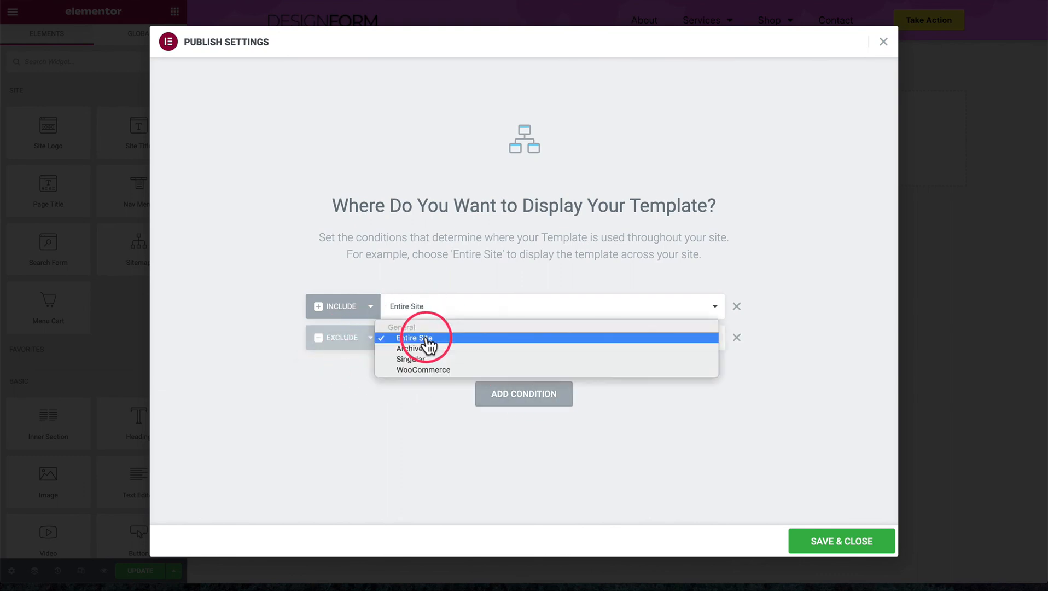
left_click(427, 360)
left_click(578, 340)
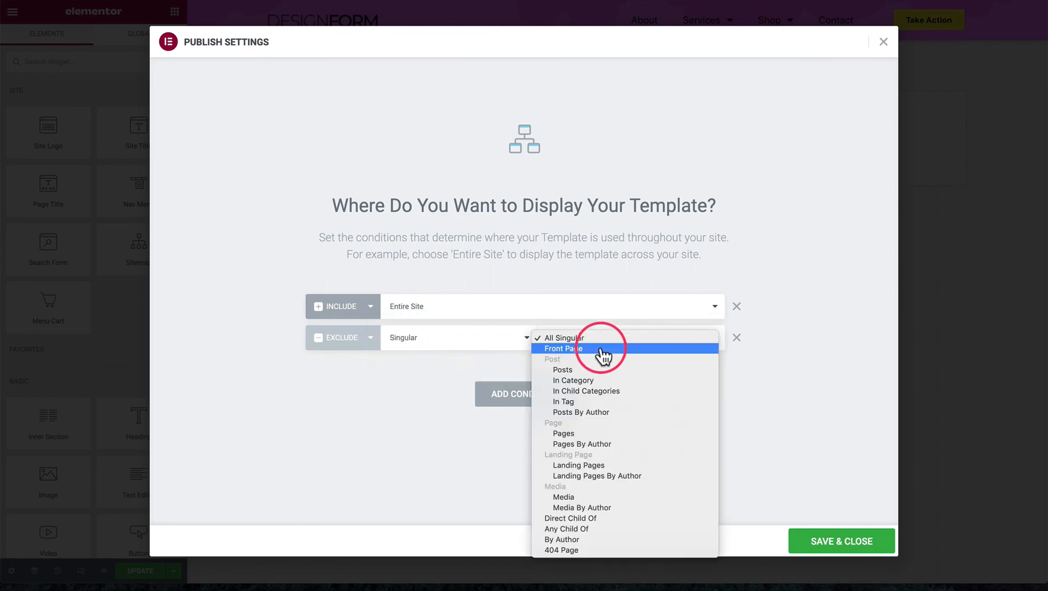
left_click(602, 350)
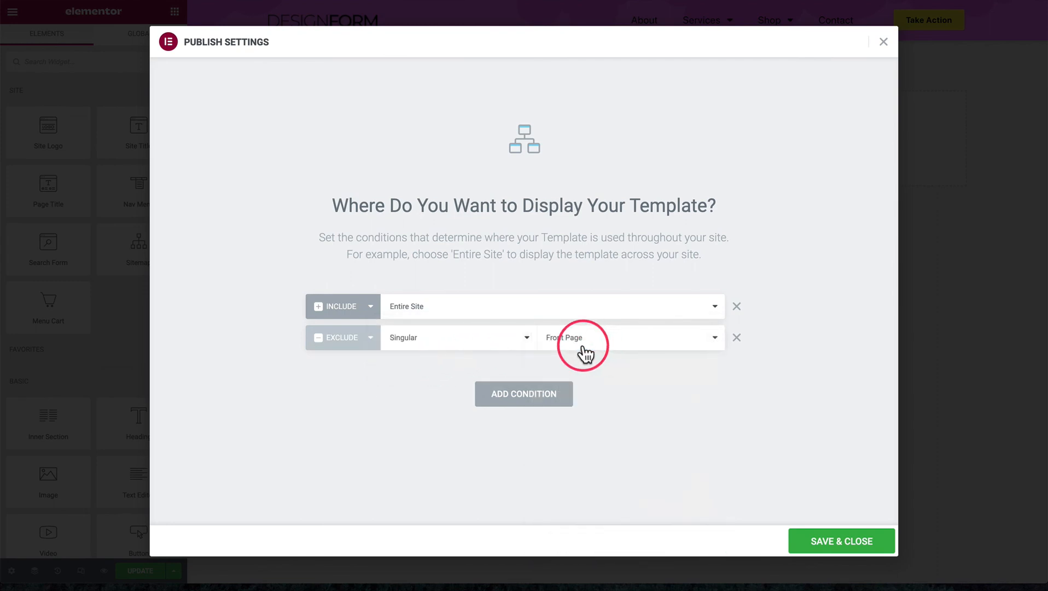
Add a third display condition that excludes WooCommerce Products
left_click(517, 394)
left_click(353, 371)
left_click(411, 378)
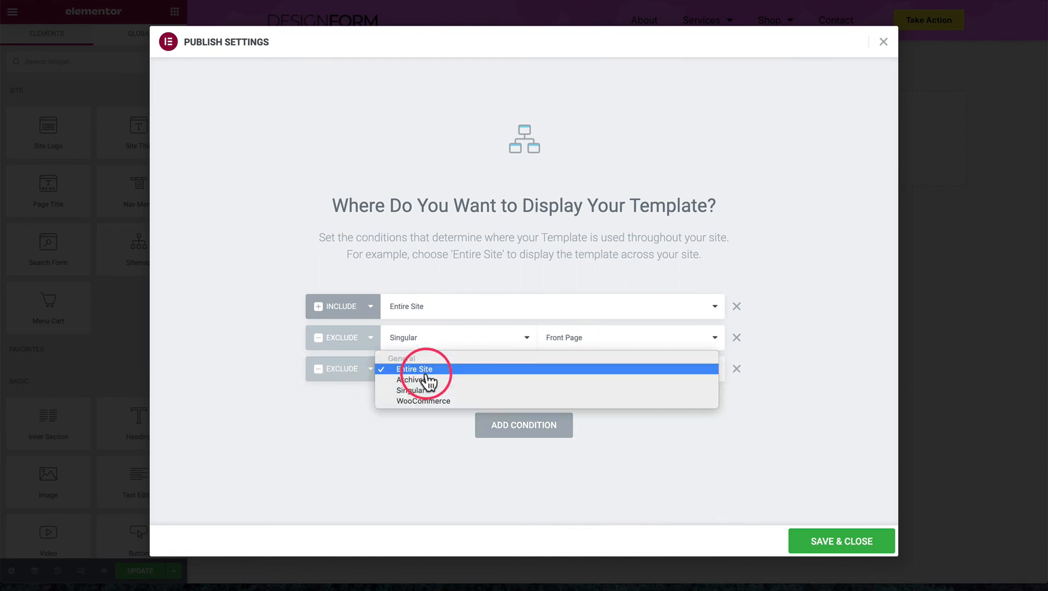
left_click(425, 401)
left_click(569, 368)
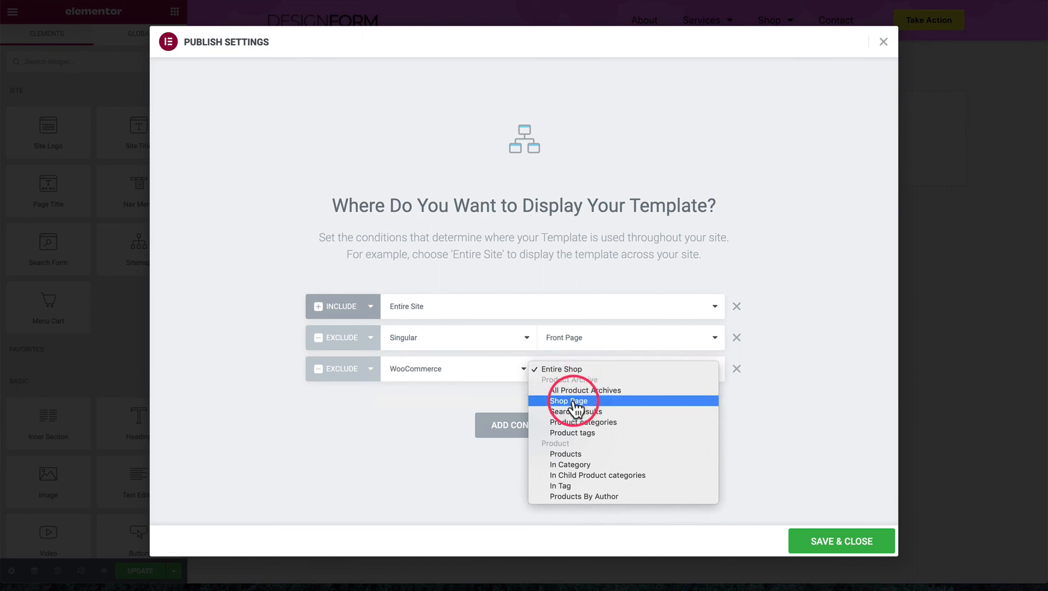
left_click(558, 454)
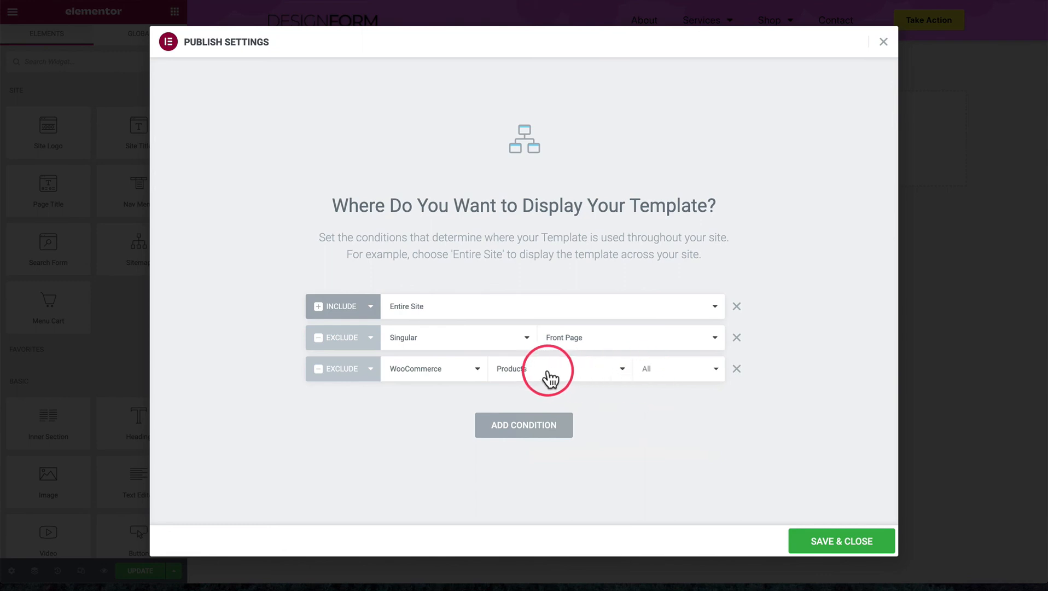
Change the WooCommerce exclusion's scope to Entire Shop
left_click(581, 376)
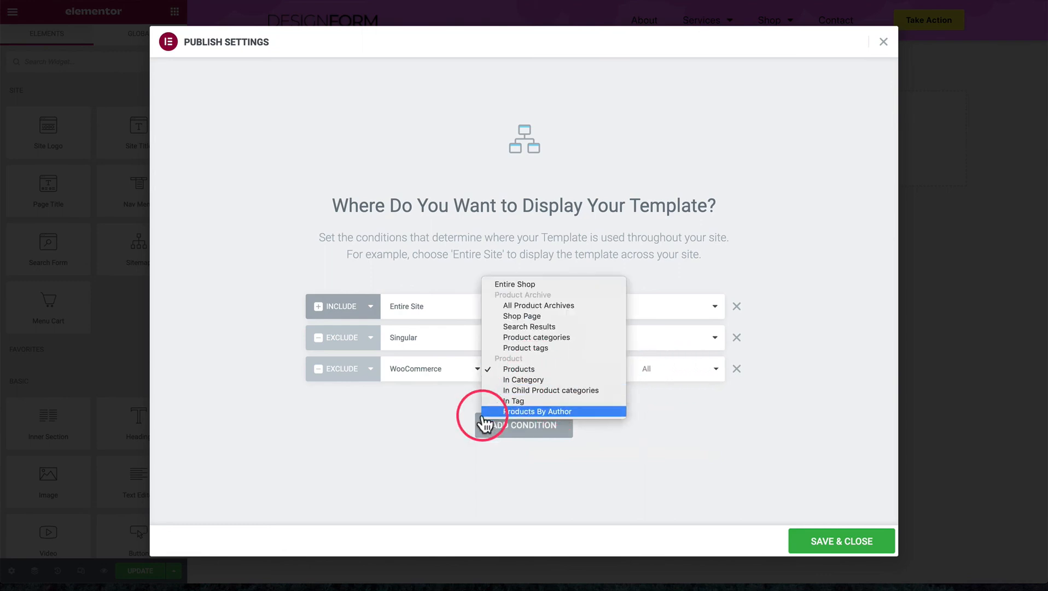
left_click(452, 421)
left_click(624, 373)
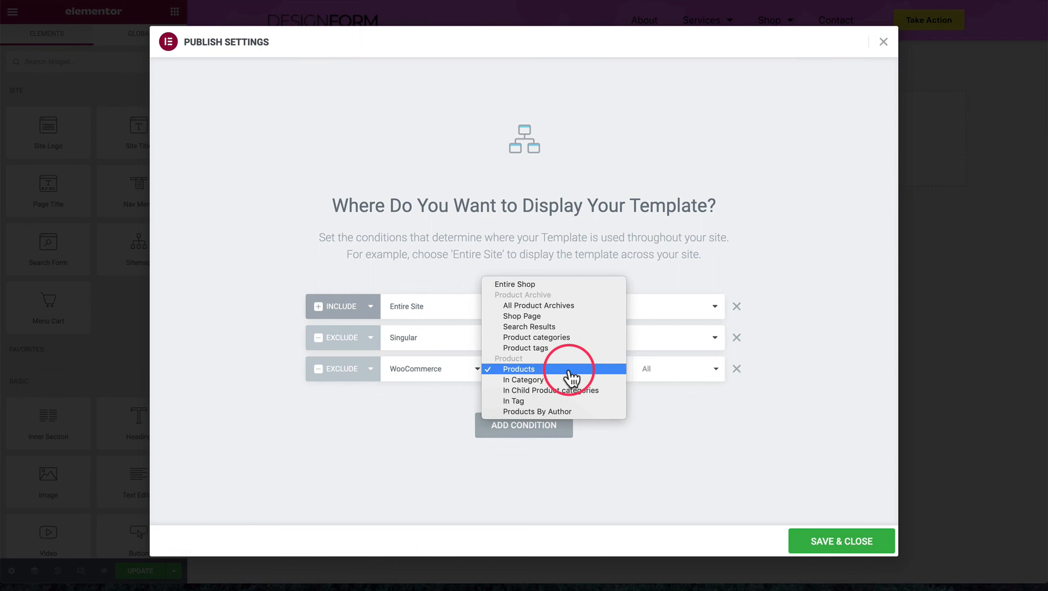
left_click(530, 297)
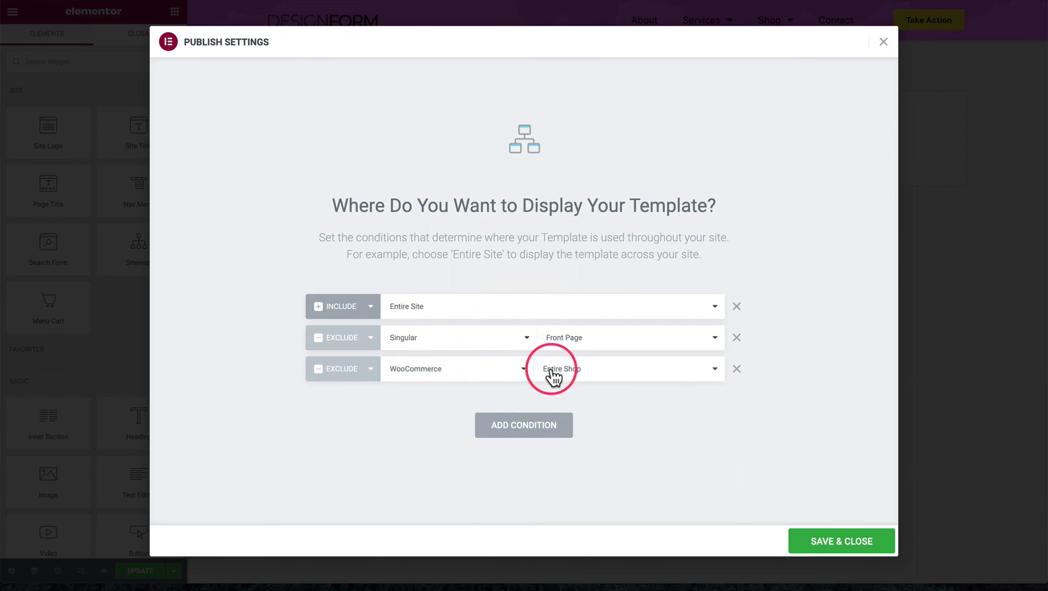
Add a fourth display condition including Entire Site and look through its scope options
left_click(524, 429)
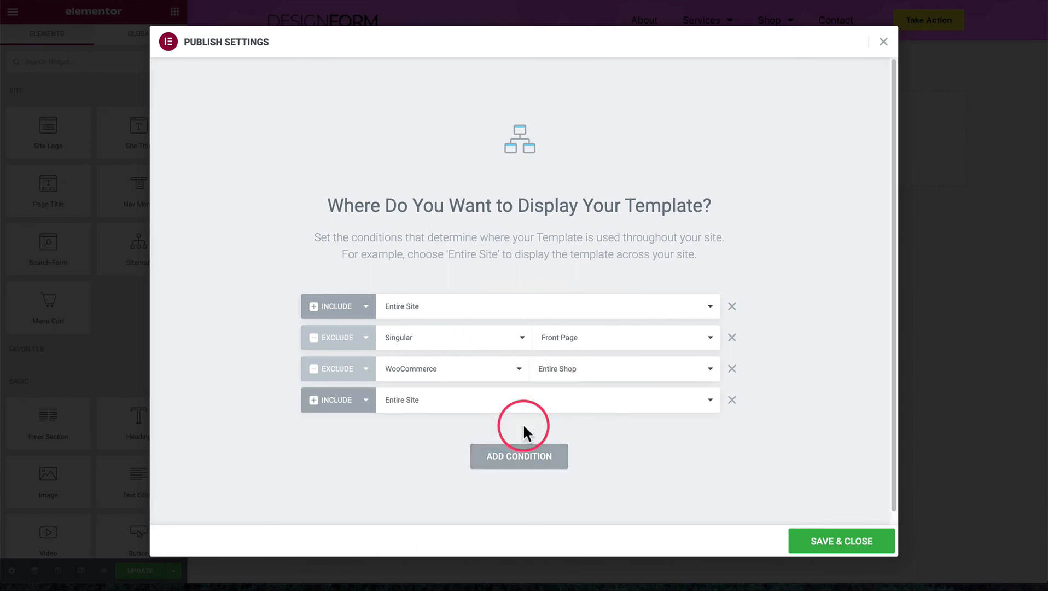
left_click(451, 406)
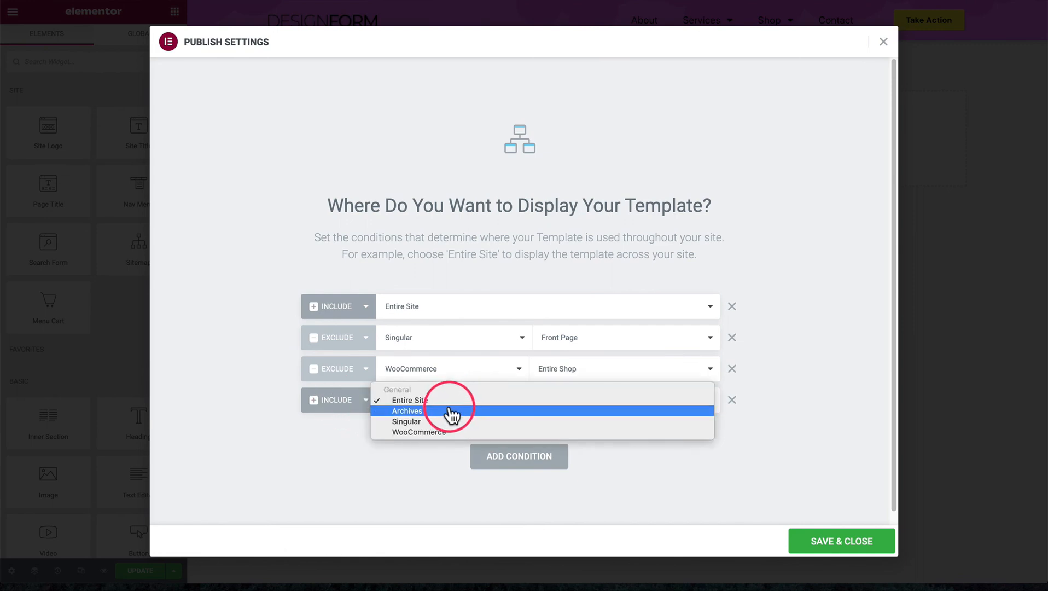
left_click(623, 267)
Remove every additional display condition, keeping only the first one that includes Entire Site
left_click(732, 337)
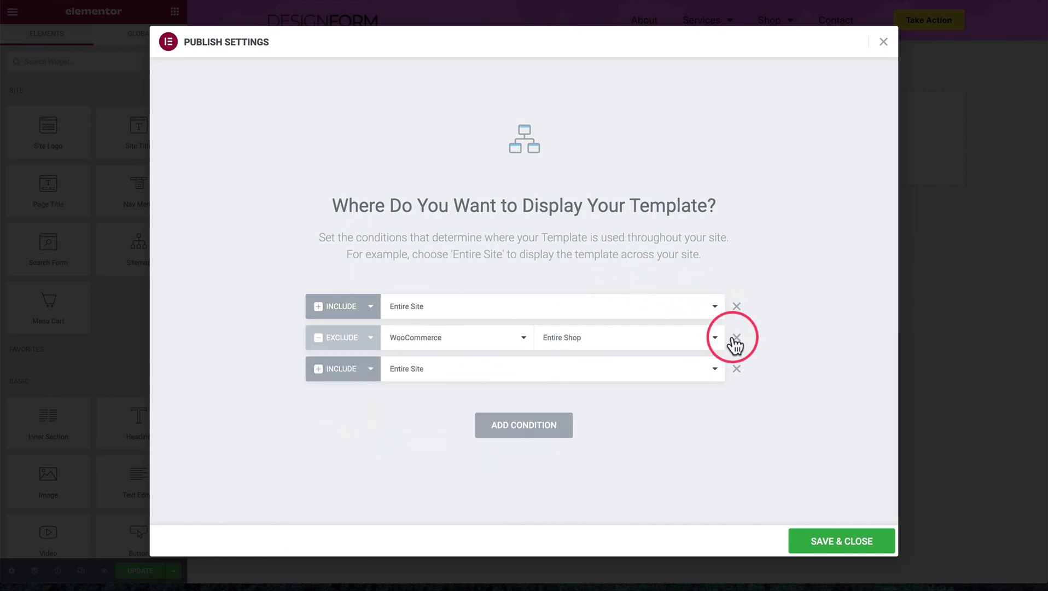
left_click(732, 338)
left_click(736, 337)
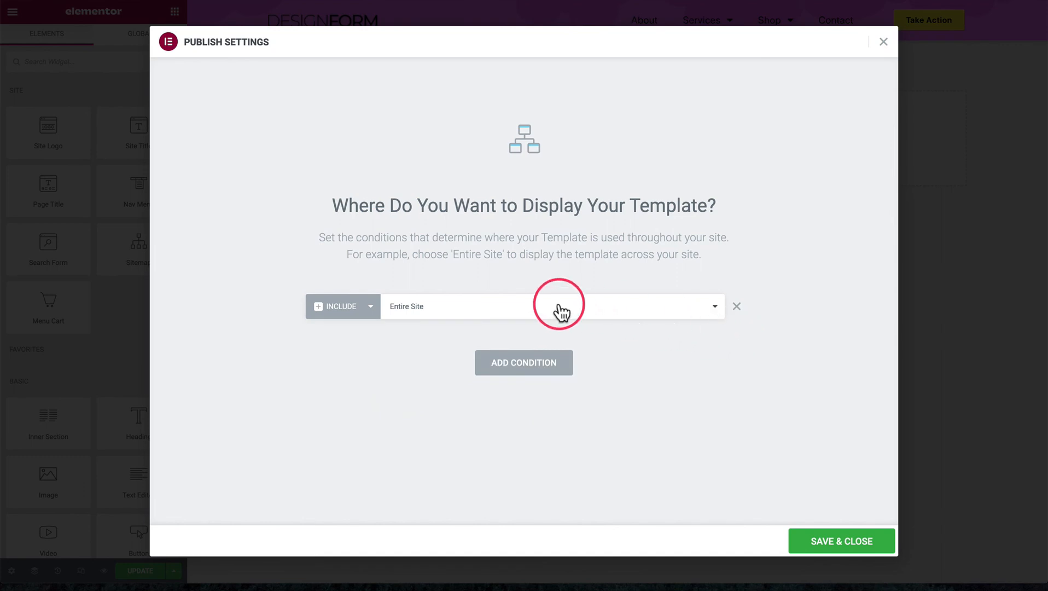
Restrict the remaining Include condition to Singular, Pages, and the About page
left_click(561, 309)
left_click(444, 328)
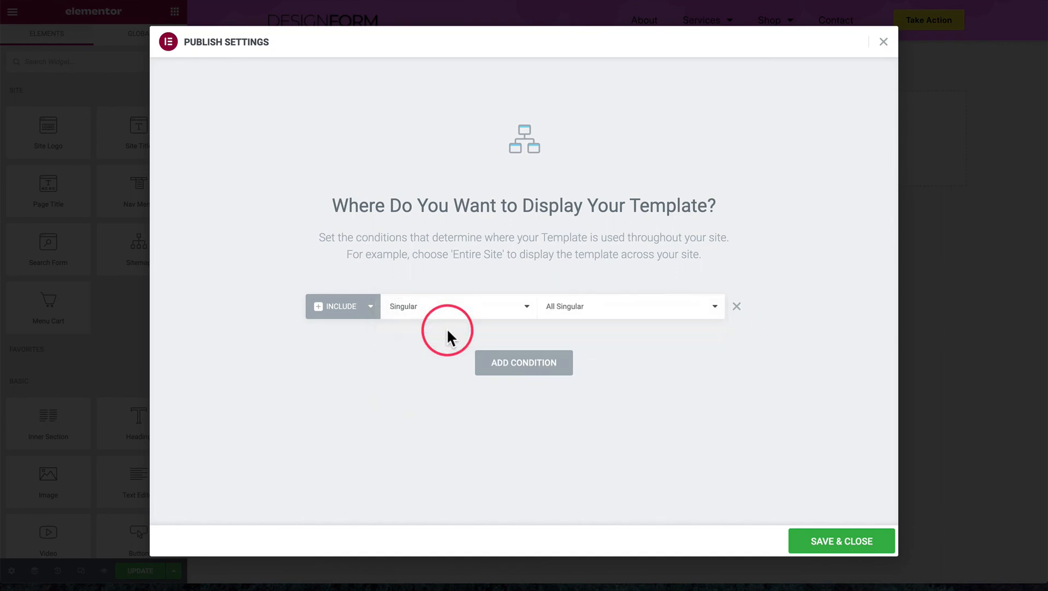
left_click(573, 306)
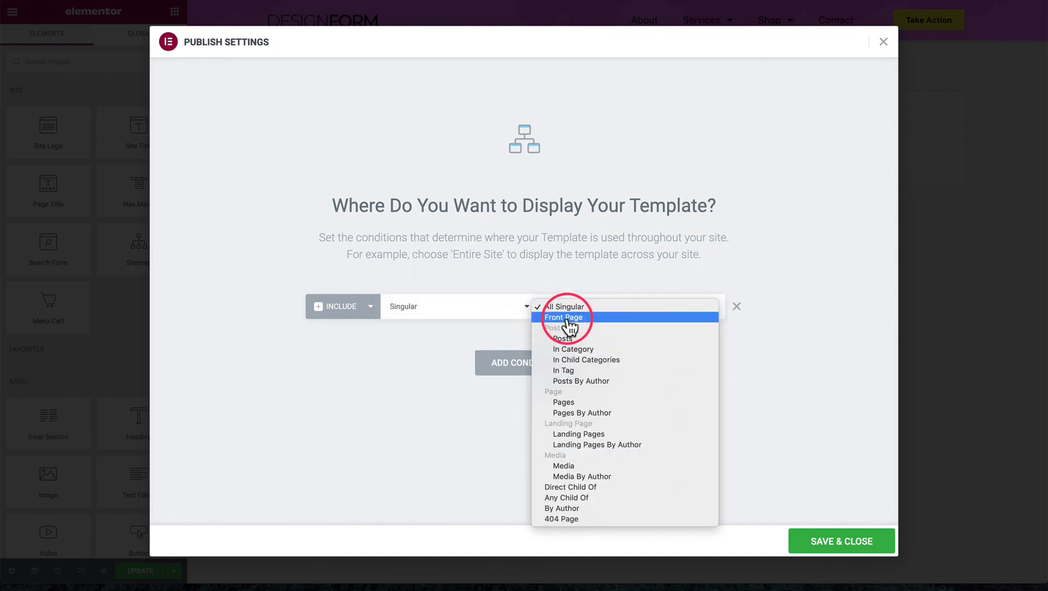
left_click(563, 402)
left_click(652, 310)
type("about")
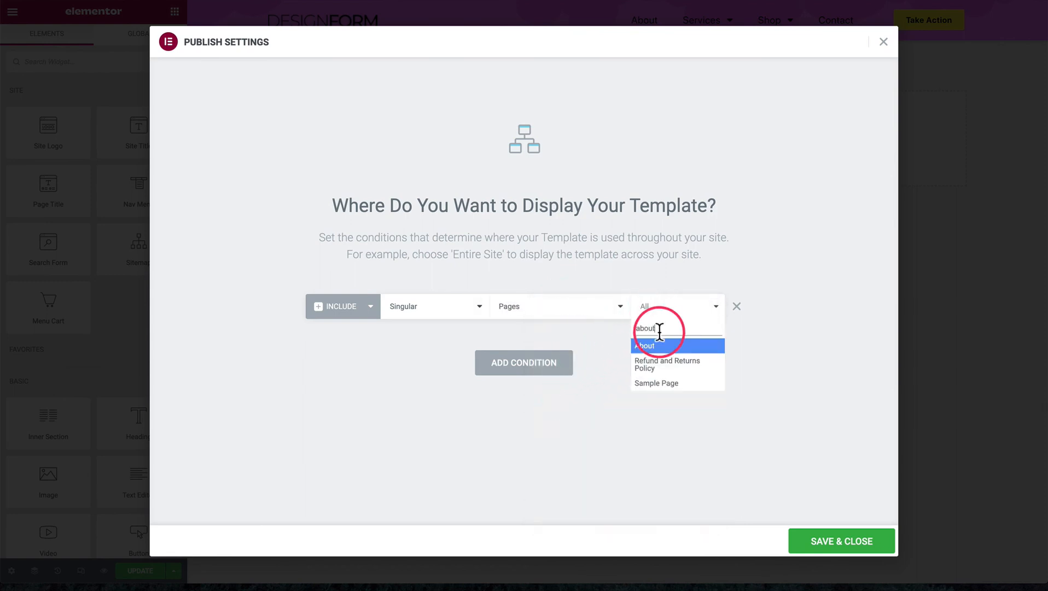
left_click(659, 341)
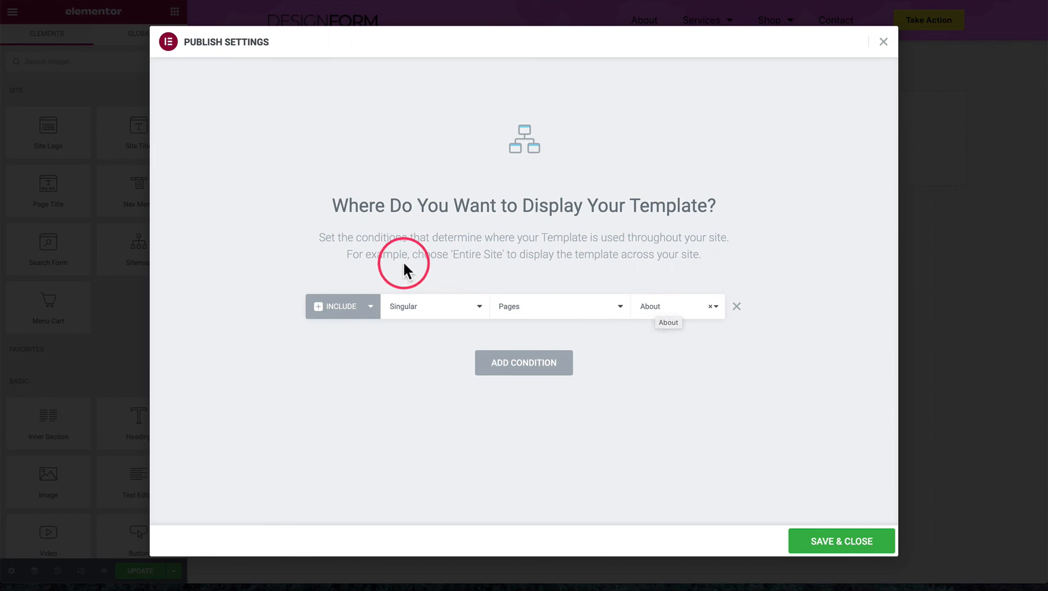
Clear the About page selection, set the Include condition back to Entire Site, and save the display conditions
left_click(516, 307)
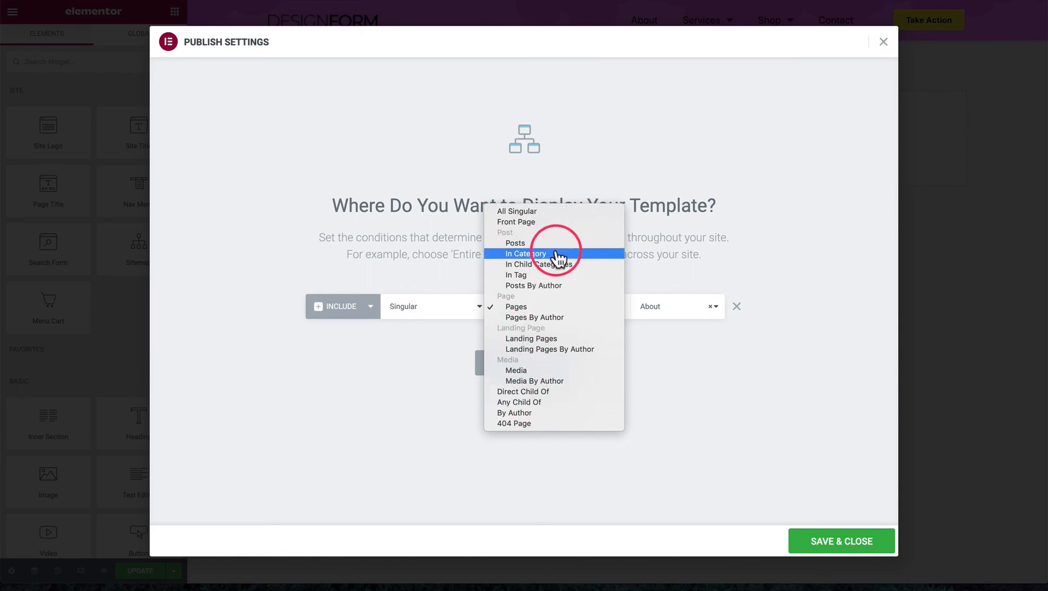
left_click(731, 234)
left_click(710, 308)
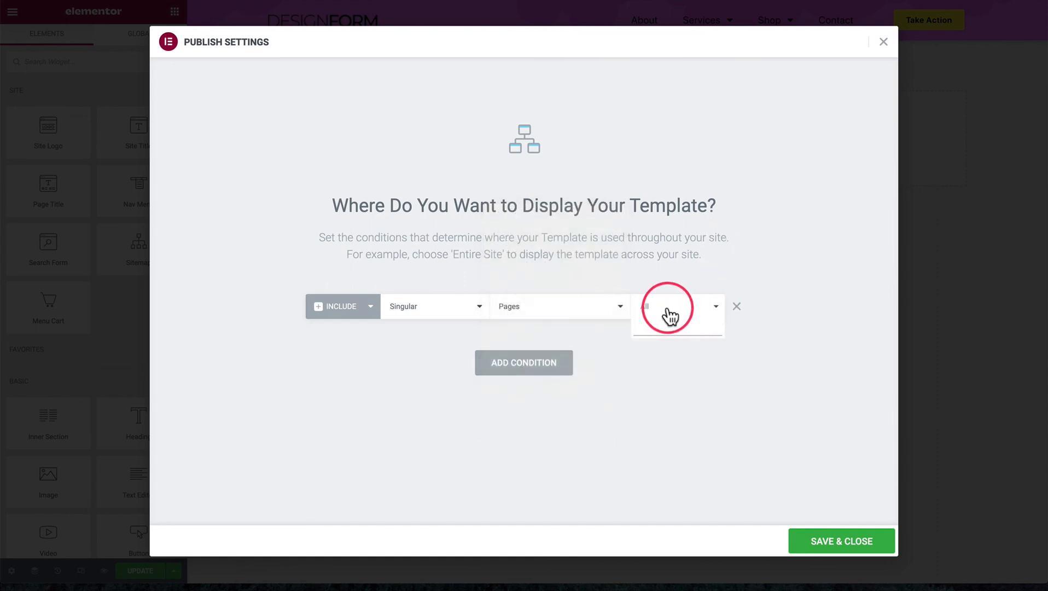
left_click(430, 309)
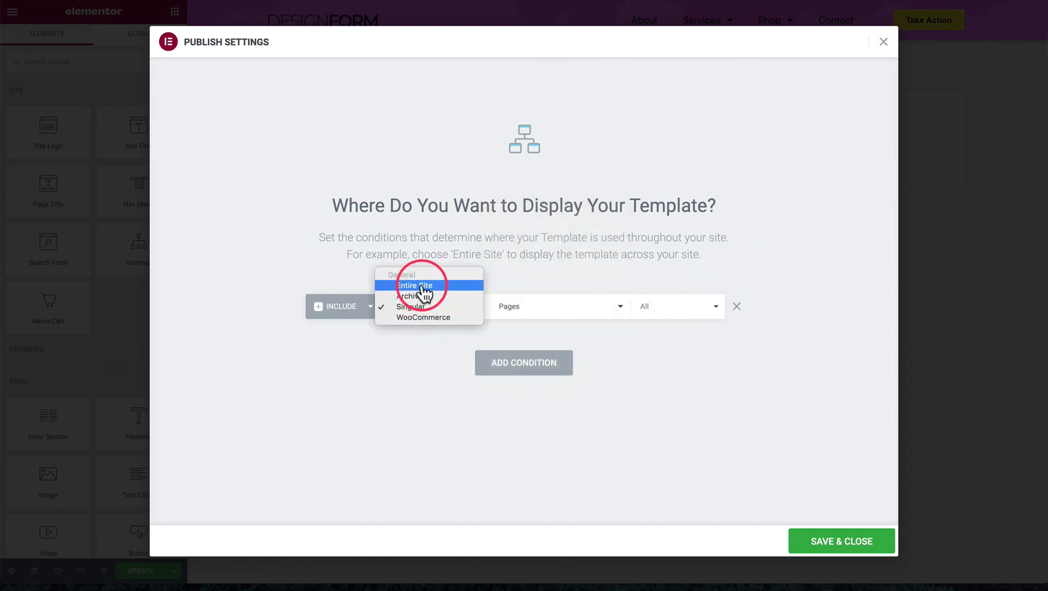
left_click(418, 285)
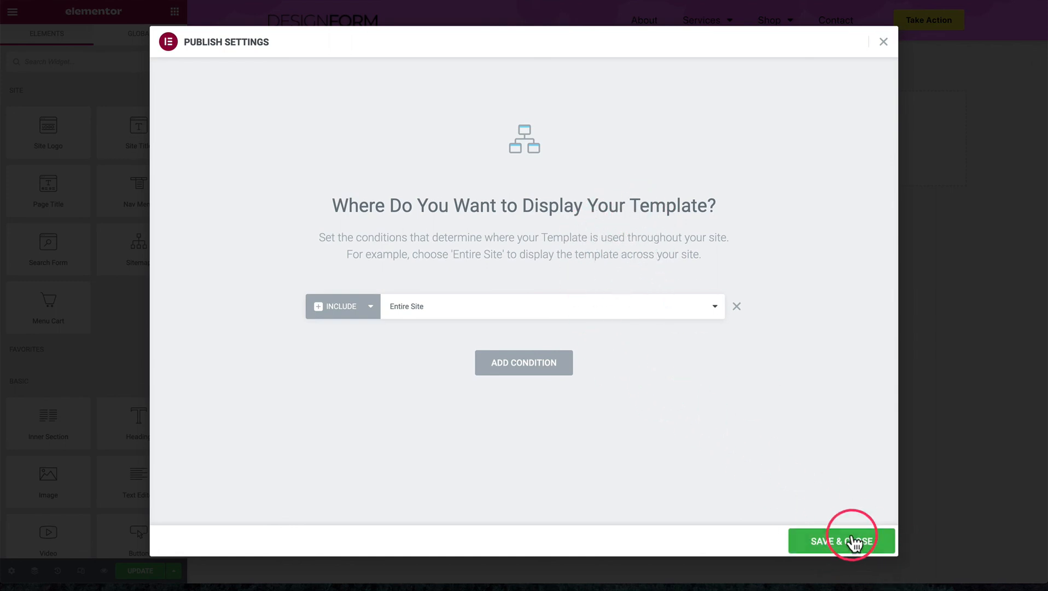
left_click(829, 541)
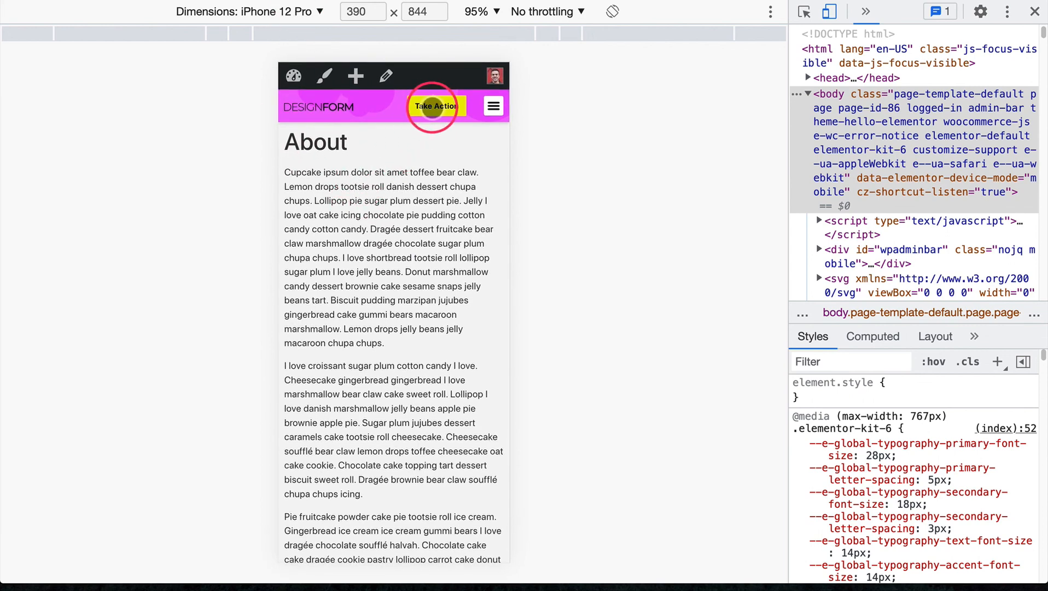
Check the header and its Take Action button on the About page in the iPhone 12 Pro preview
left_click(436, 114)
scroll(435, 113, "down", 1)
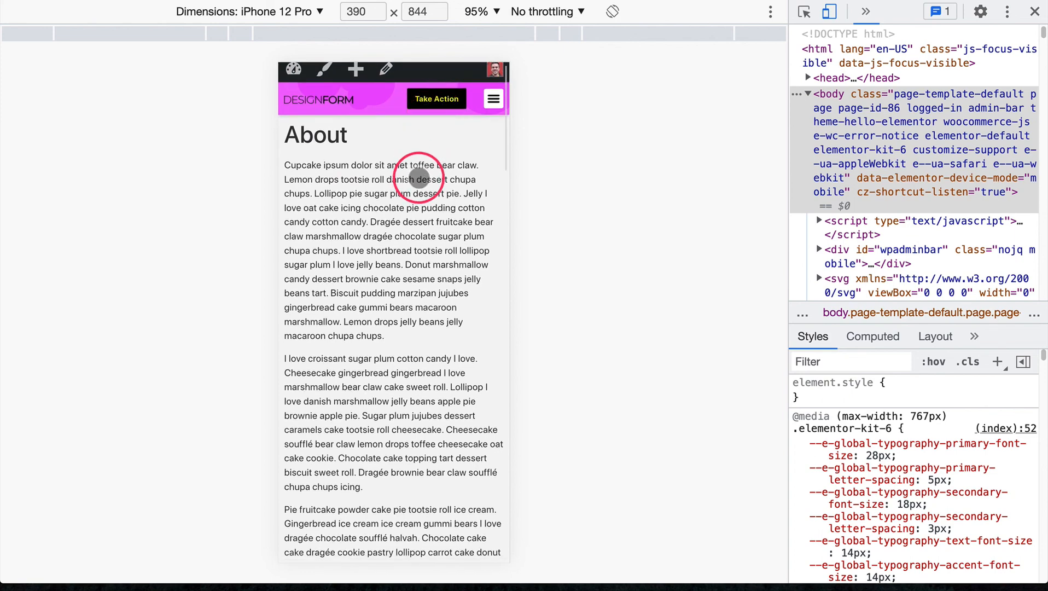
scroll(484, 140, "up", 1)
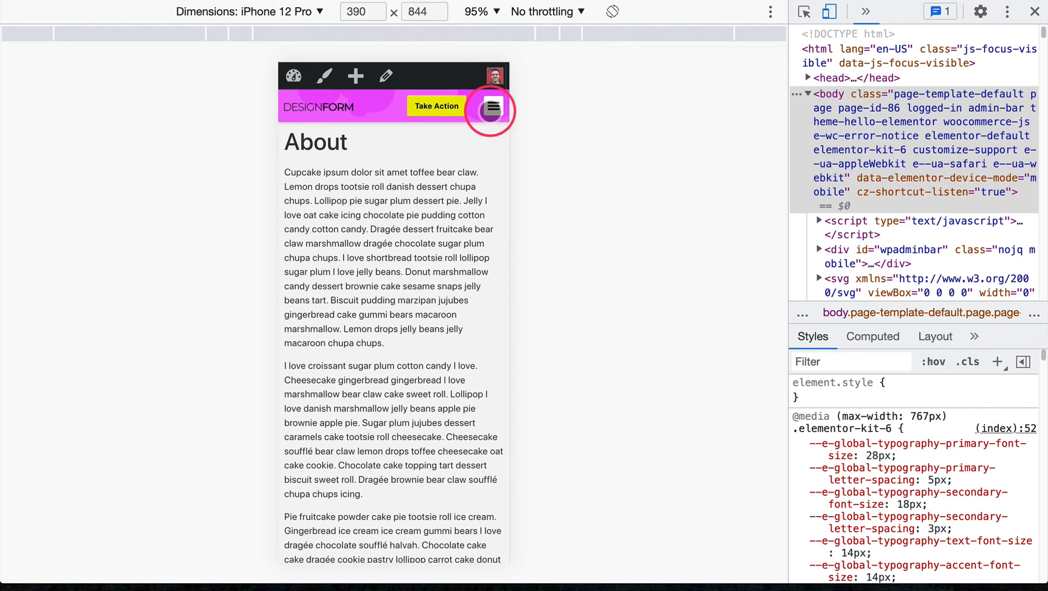
Test the mobile menu toggle, expand the Services submenu, and check the open menu while the page scrolls
left_click(491, 107)
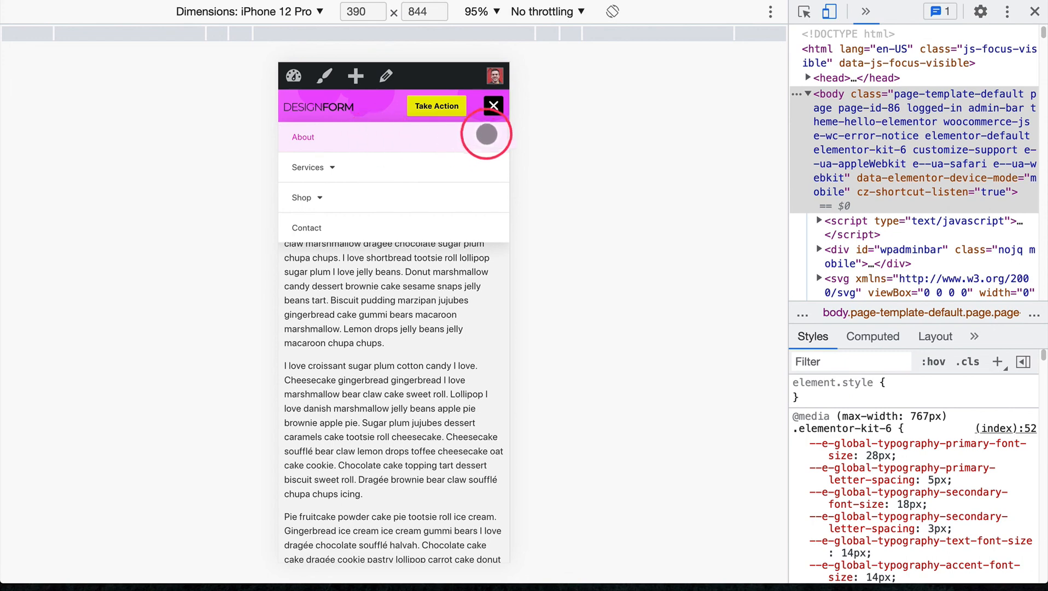
left_click(493, 107)
left_click(493, 106)
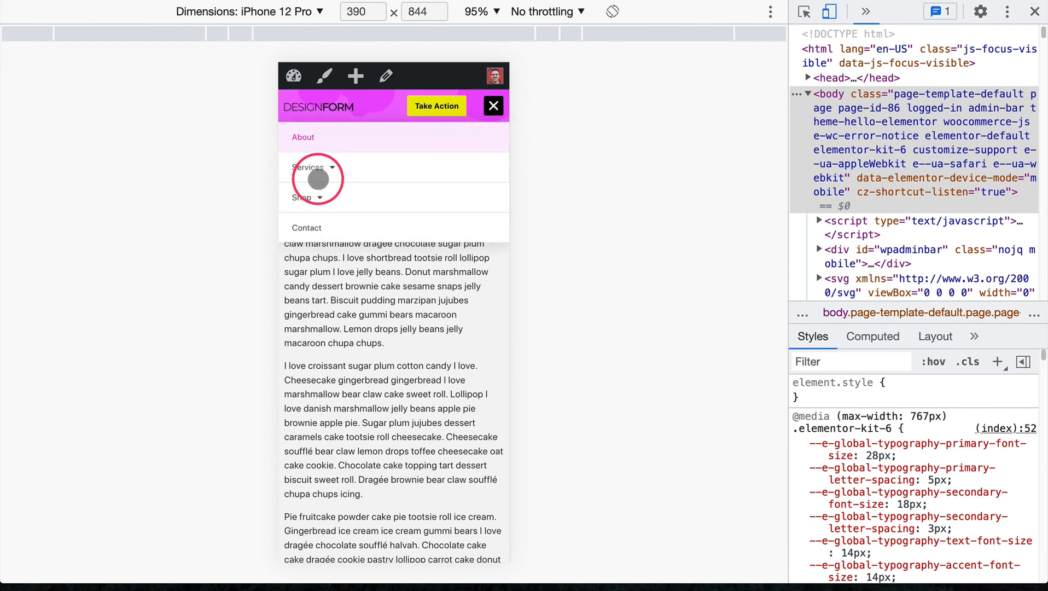
left_click(333, 168)
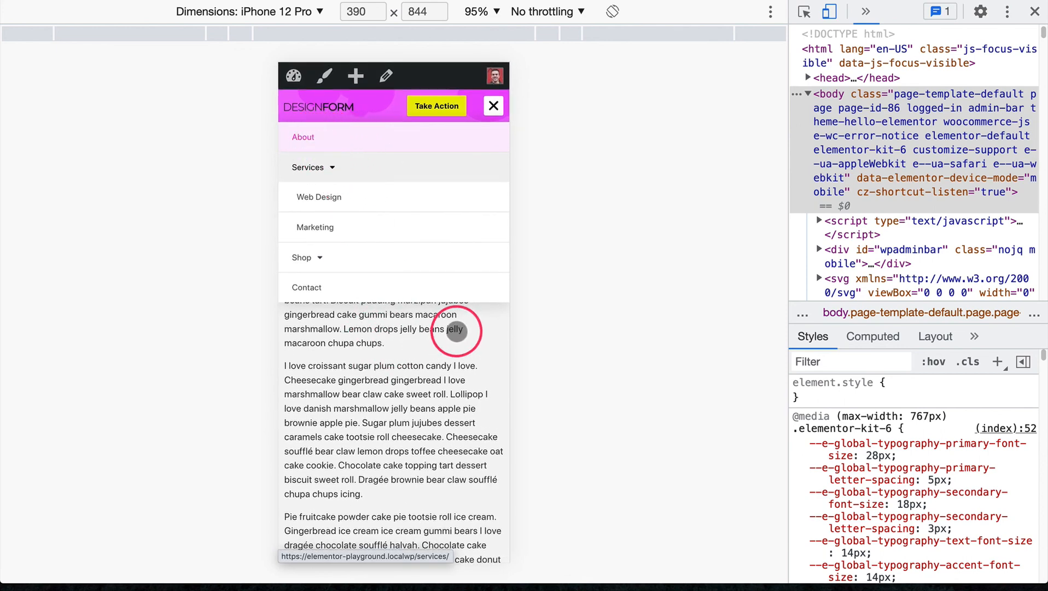
scroll(397, 397, "down", 10)
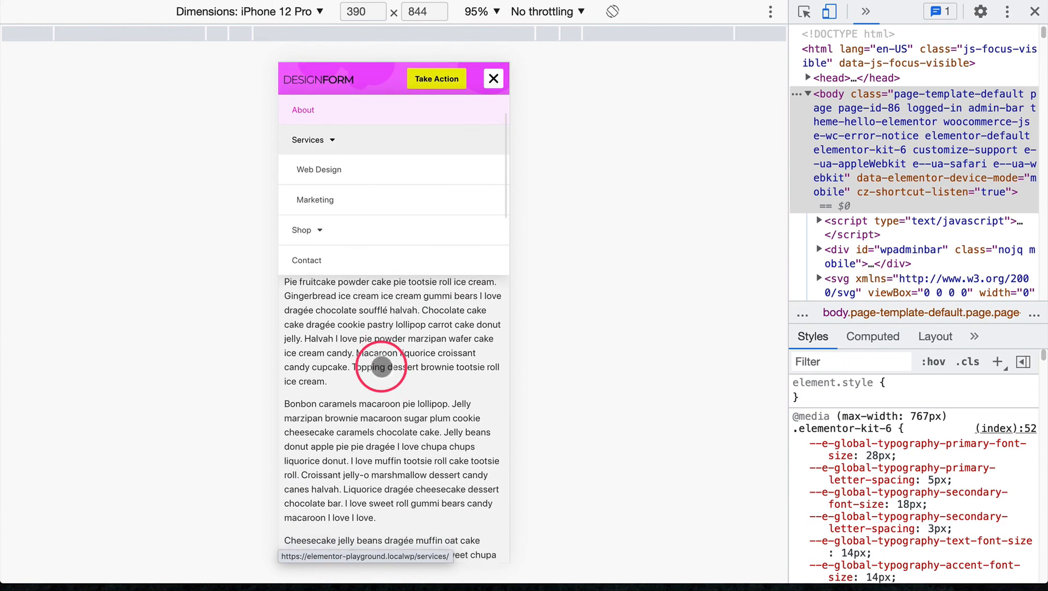
Check the open mobile menu over the scrolling About page, close it, and check the sticky header along the page content
scroll(381, 366, "down", 10)
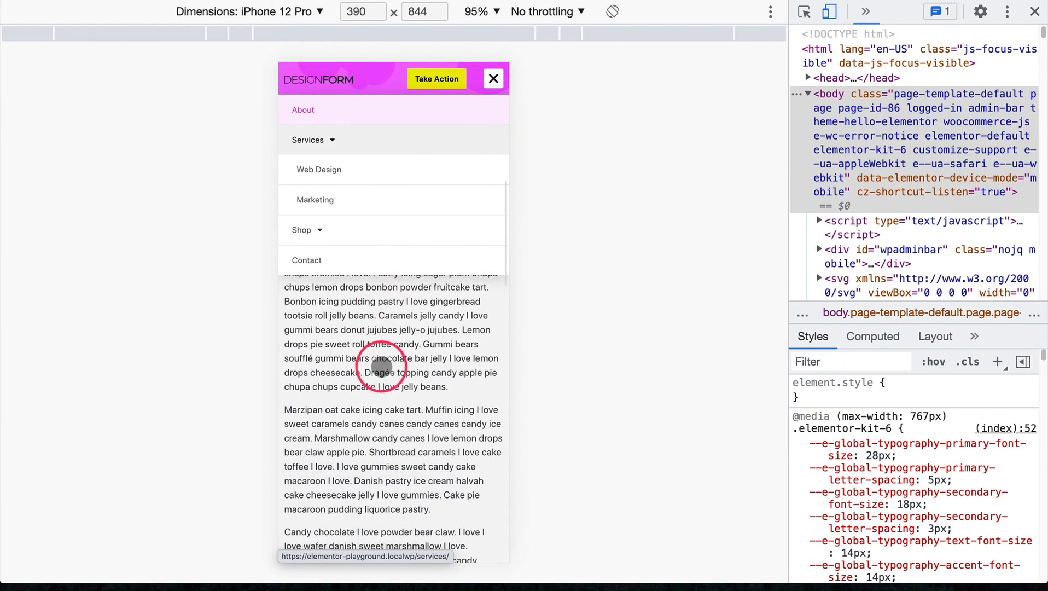
scroll(381, 366, "down", 10)
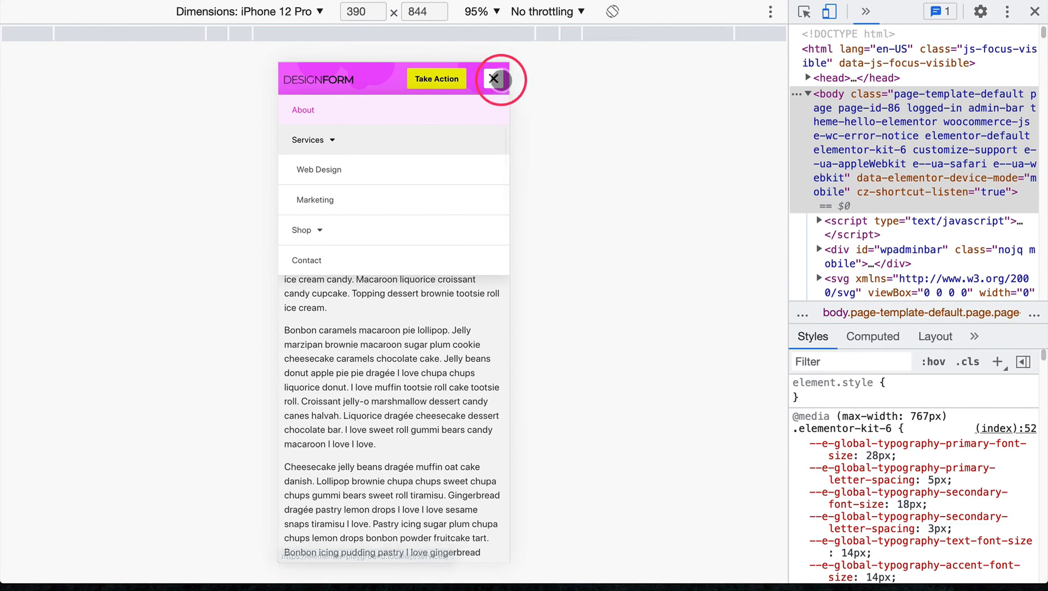
left_click(493, 80)
scroll(366, 187, "down", 10)
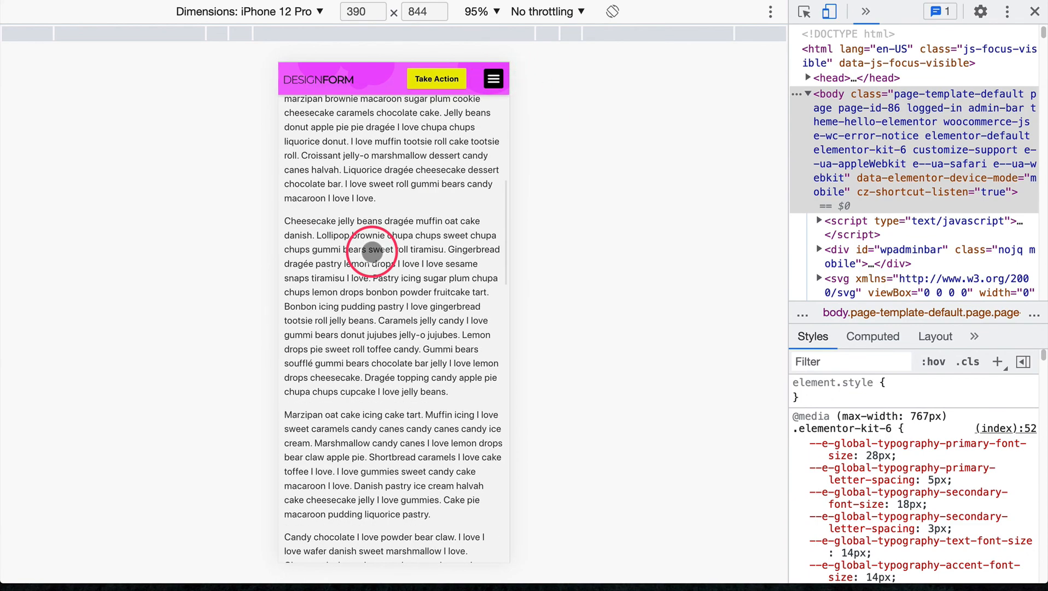
scroll(371, 253, "down", 8)
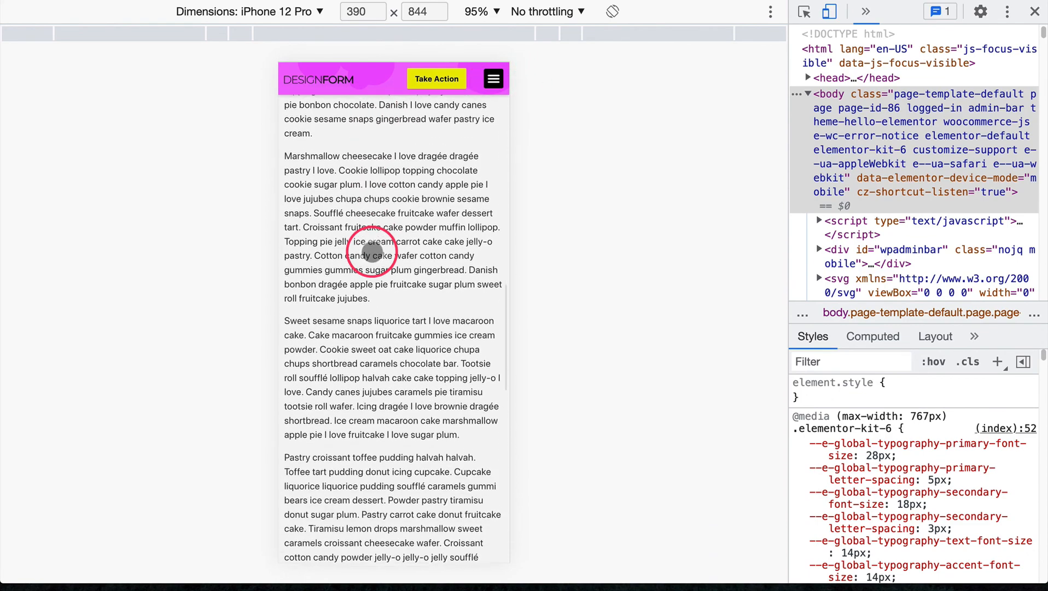
scroll(371, 251, "down", 1)
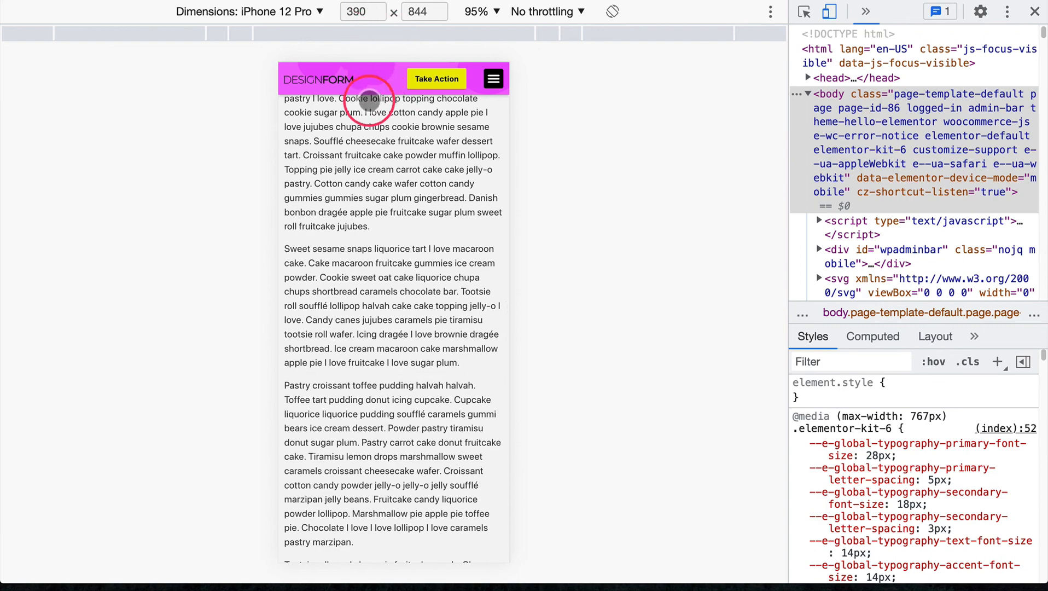
scroll(358, 191, "up", 1)
scroll(359, 192, "up", 5)
scroll(359, 191, "down", 3)
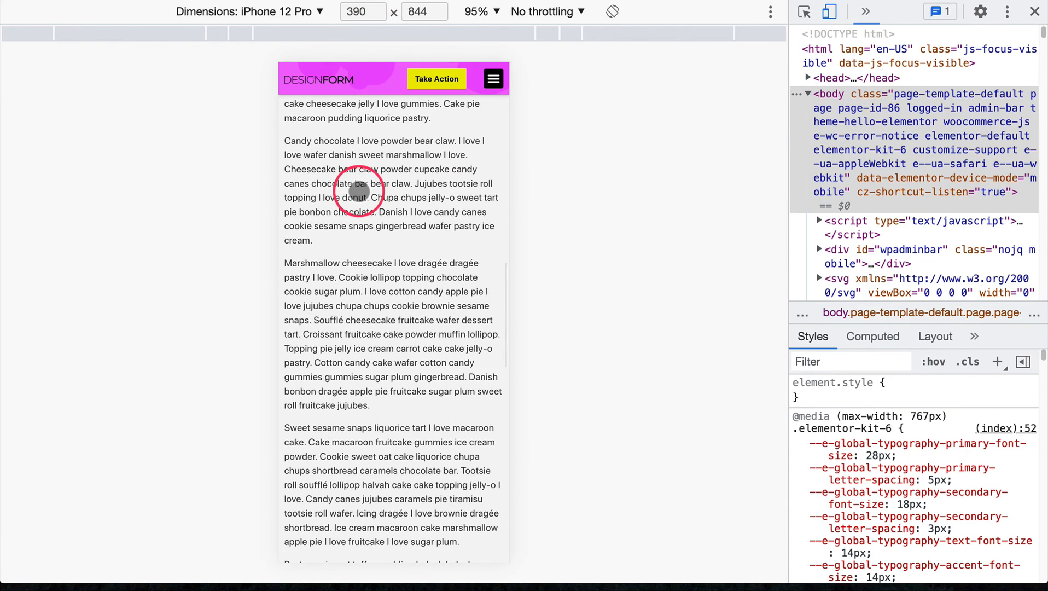